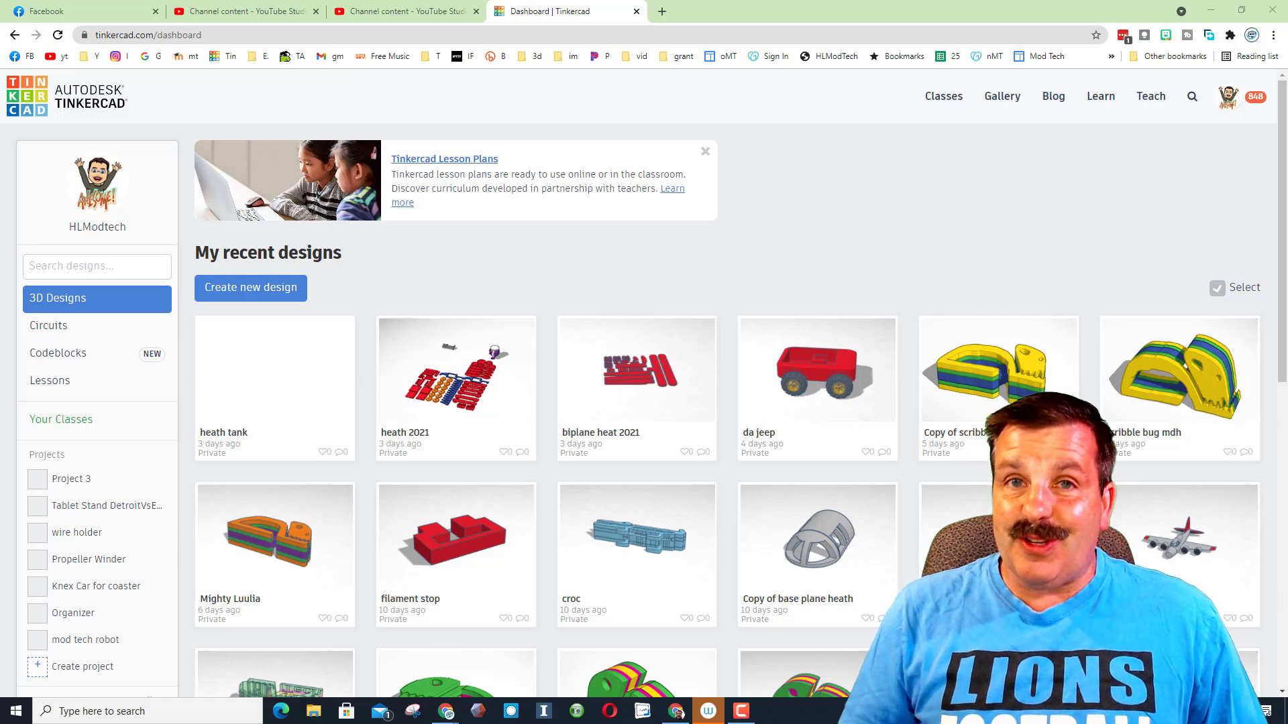
- Create a new 3D design and name it "jeep mdh"
click(258, 296)
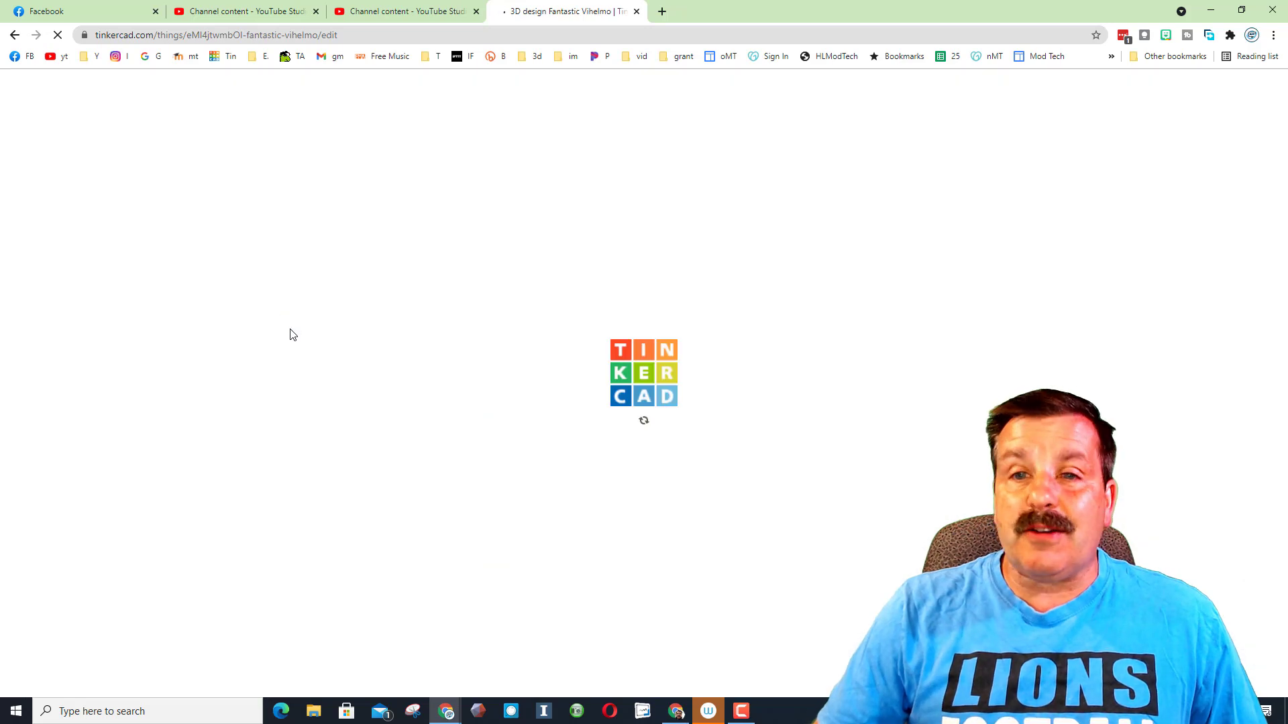
click(99, 86)
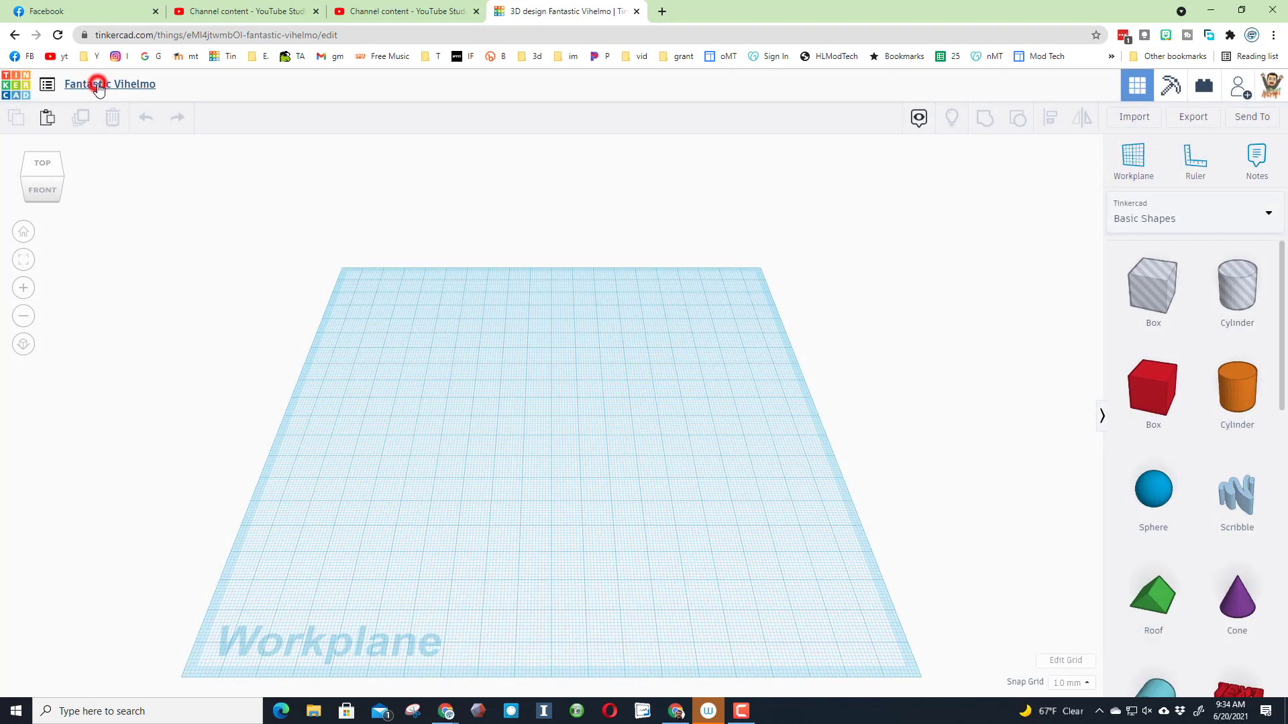
text(jeep m)
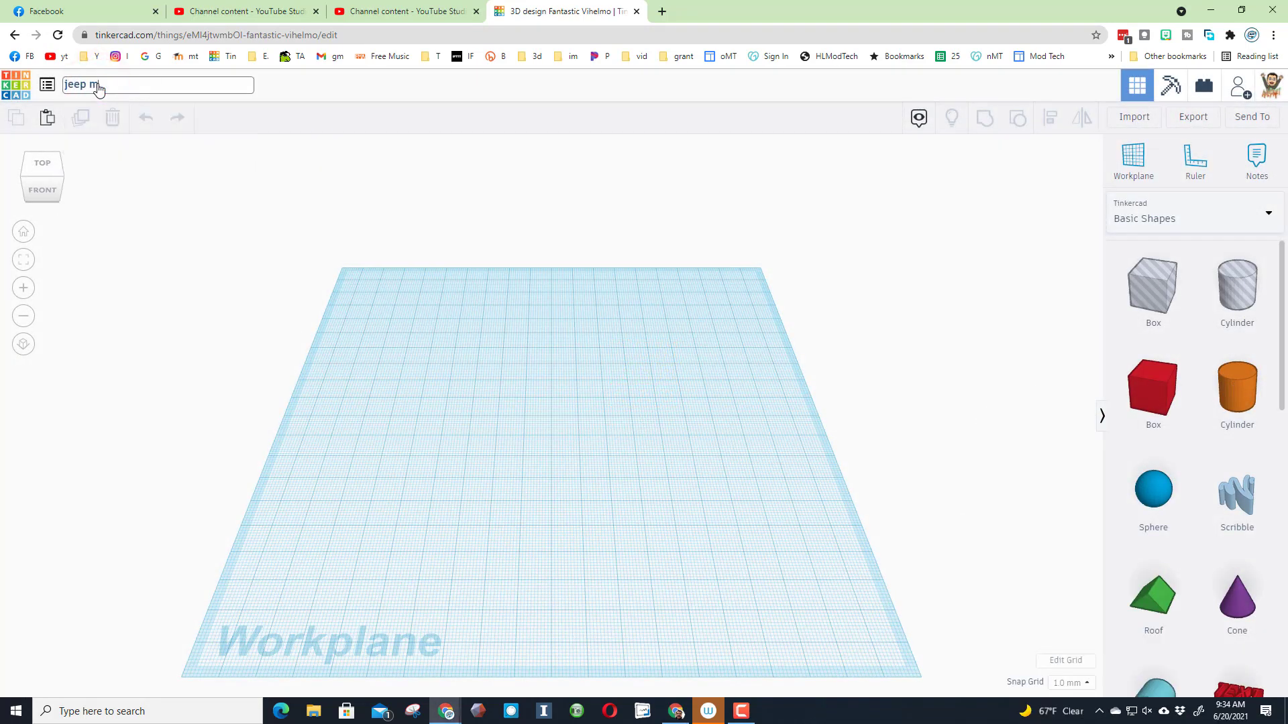
text(dh)
click(560, 448)
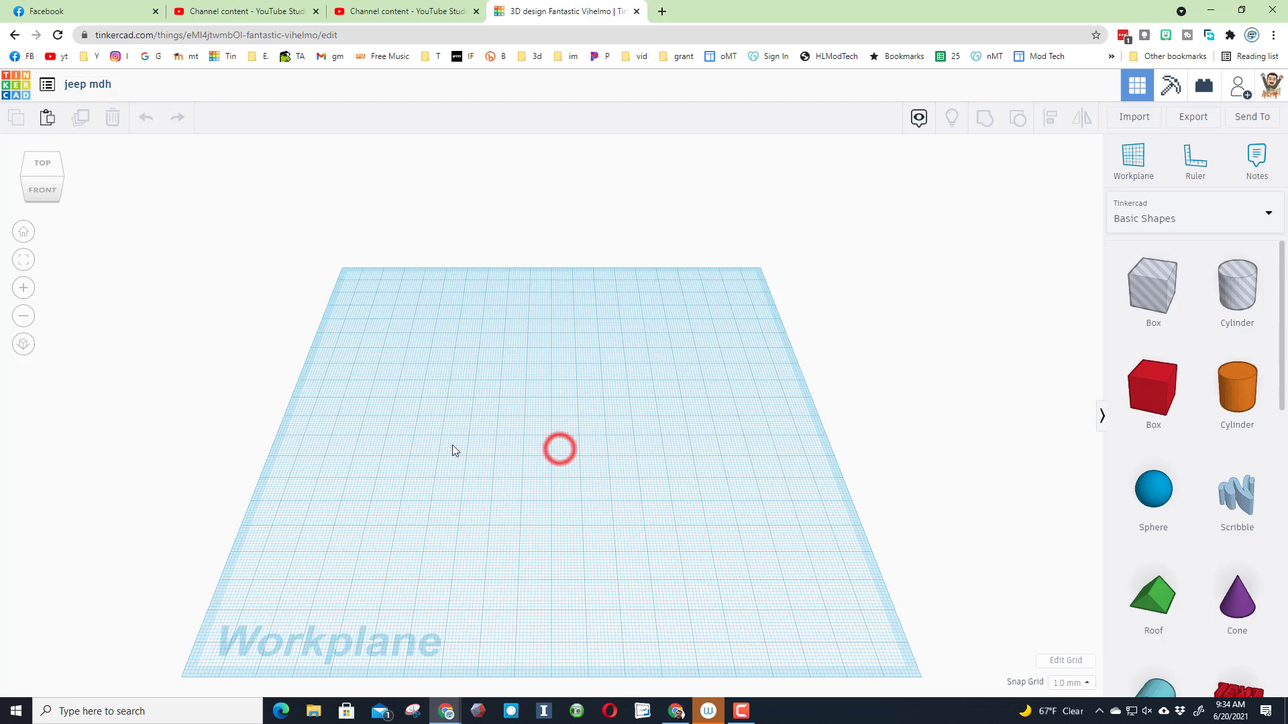
- Place a solid box on the workplane and size its base to 120 mm wide by 80 mm deep
drag(1150, 406, 478, 424)
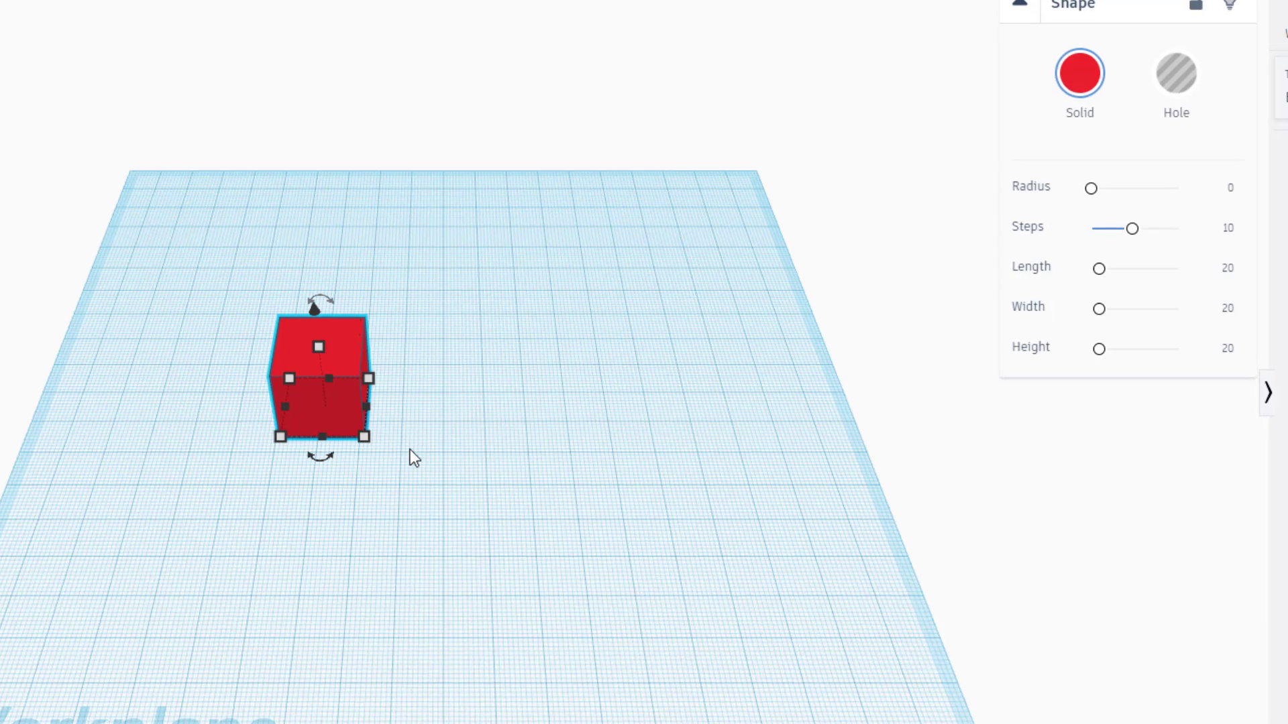
click(364, 436)
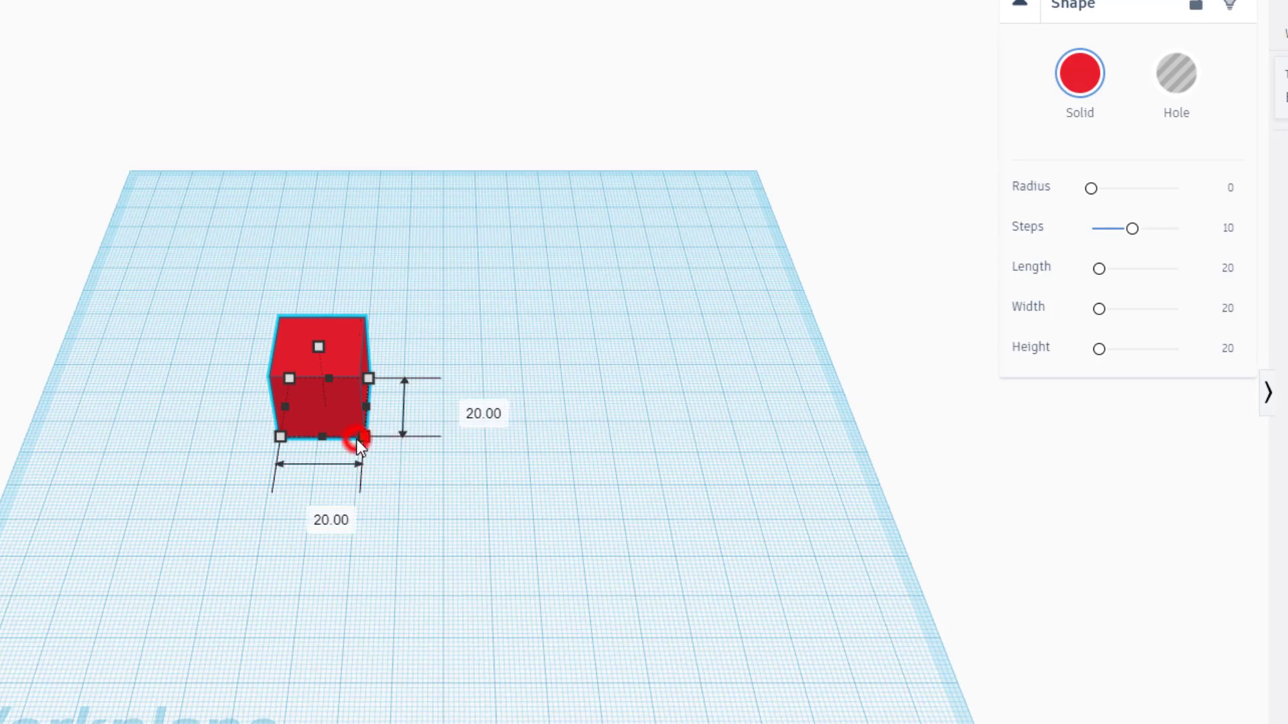
click(320, 515)
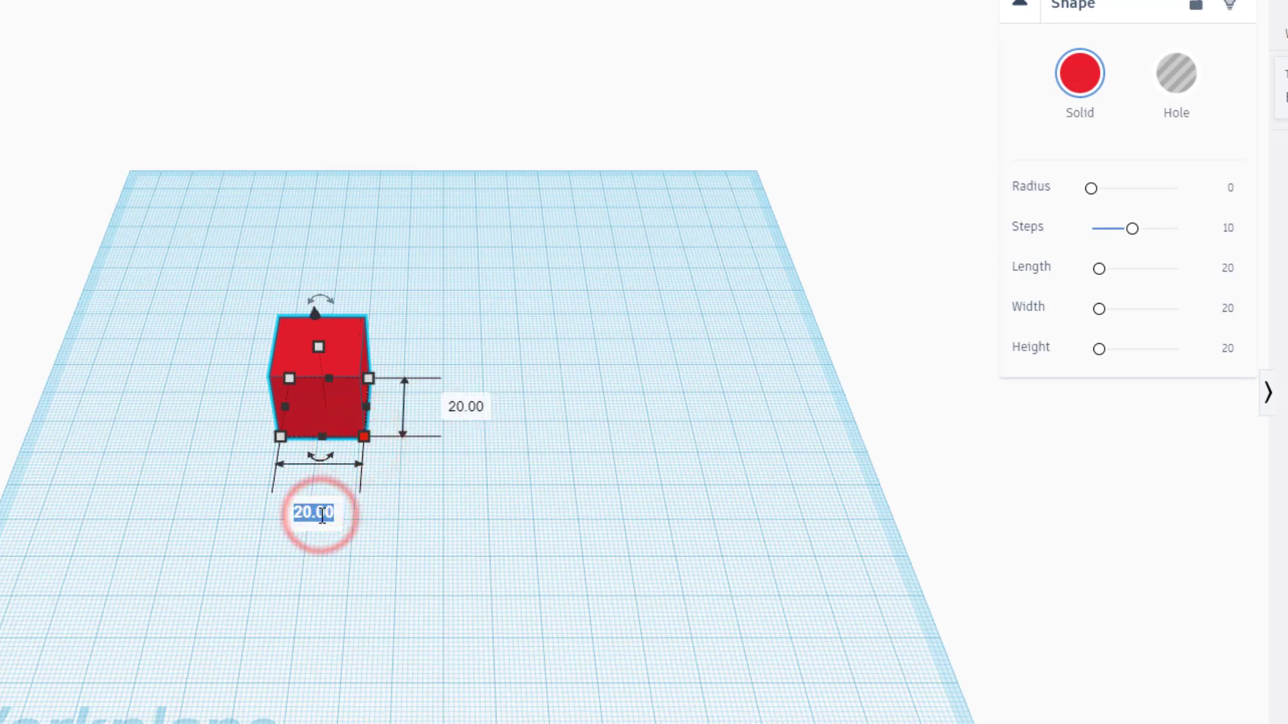
text(120)
key(Return)
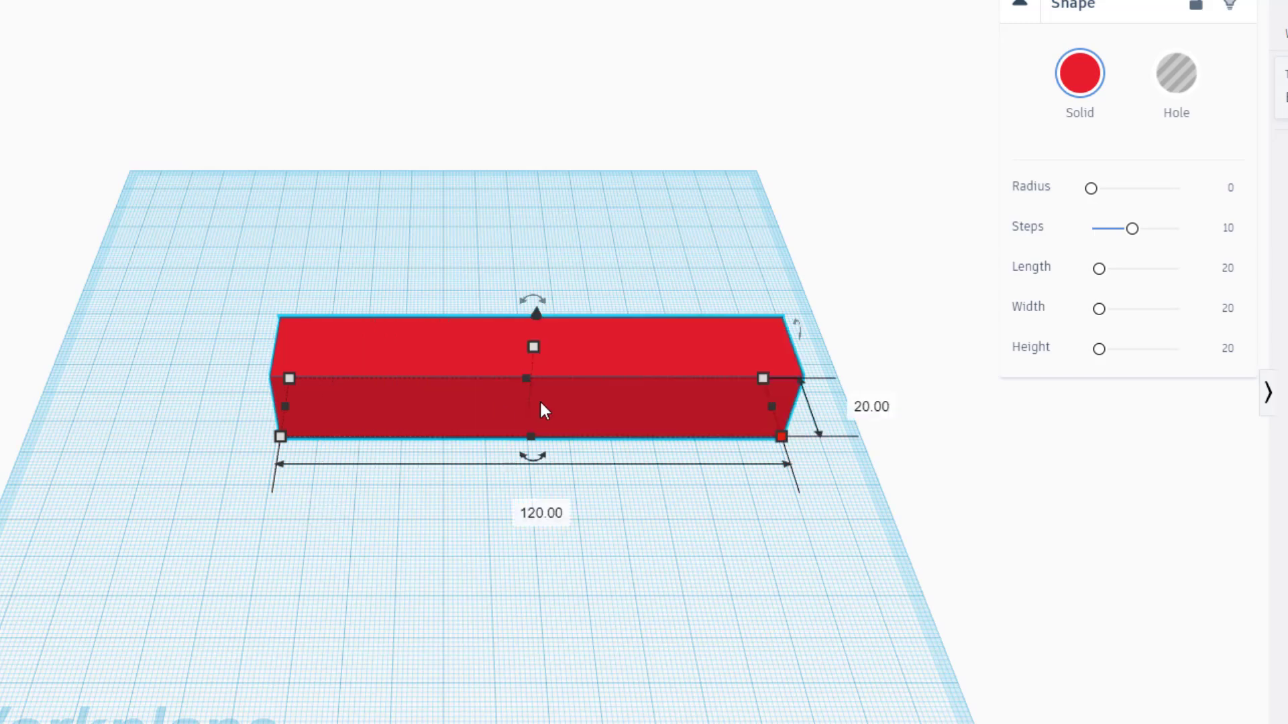
click(855, 406)
text(80)
key(Return)
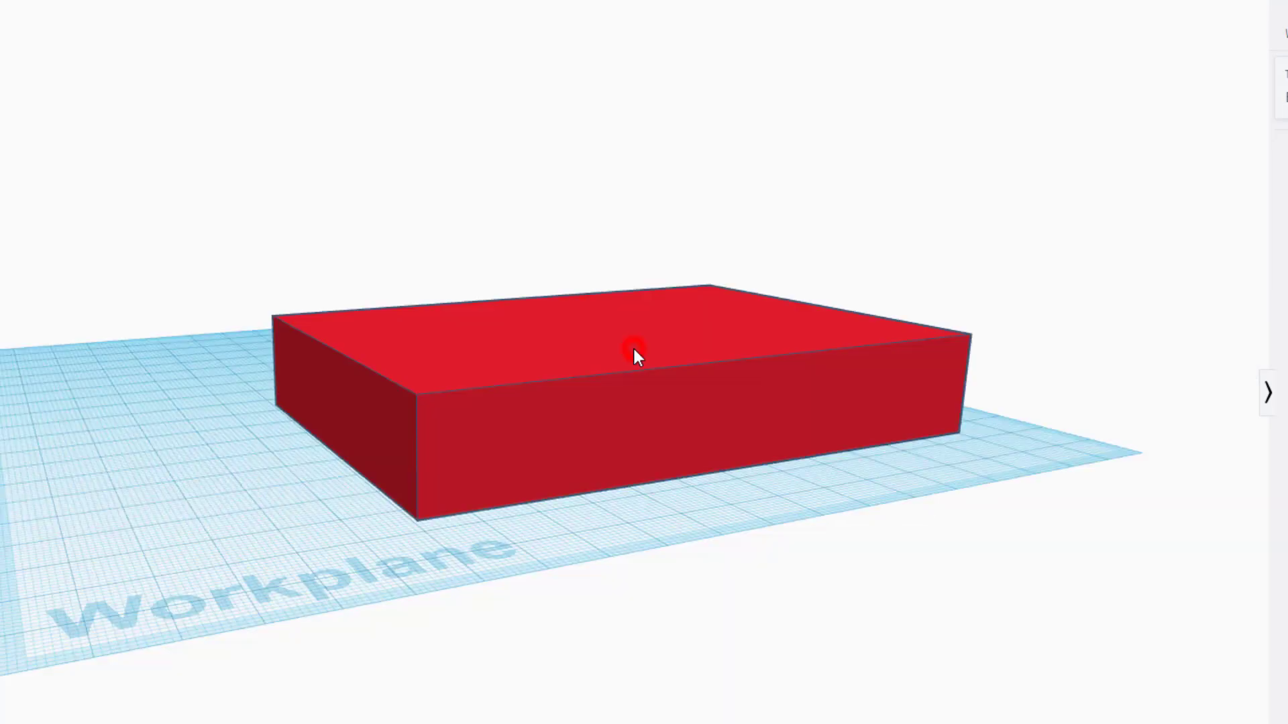
- Set the box's height to 30 mm
click(633, 346)
click(604, 326)
click(704, 371)
text(30)
key(Return)
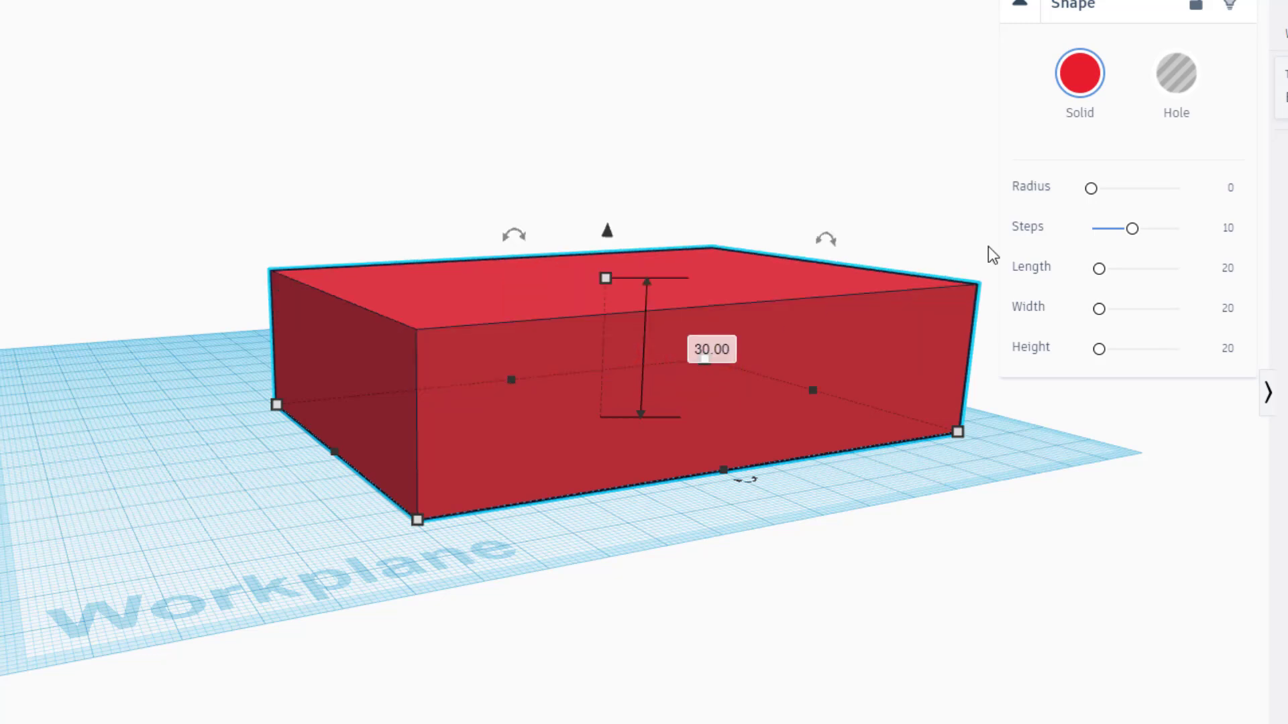
- Round the box's edges with a radius of 2
click(1233, 191)
text(5)
key(Return)
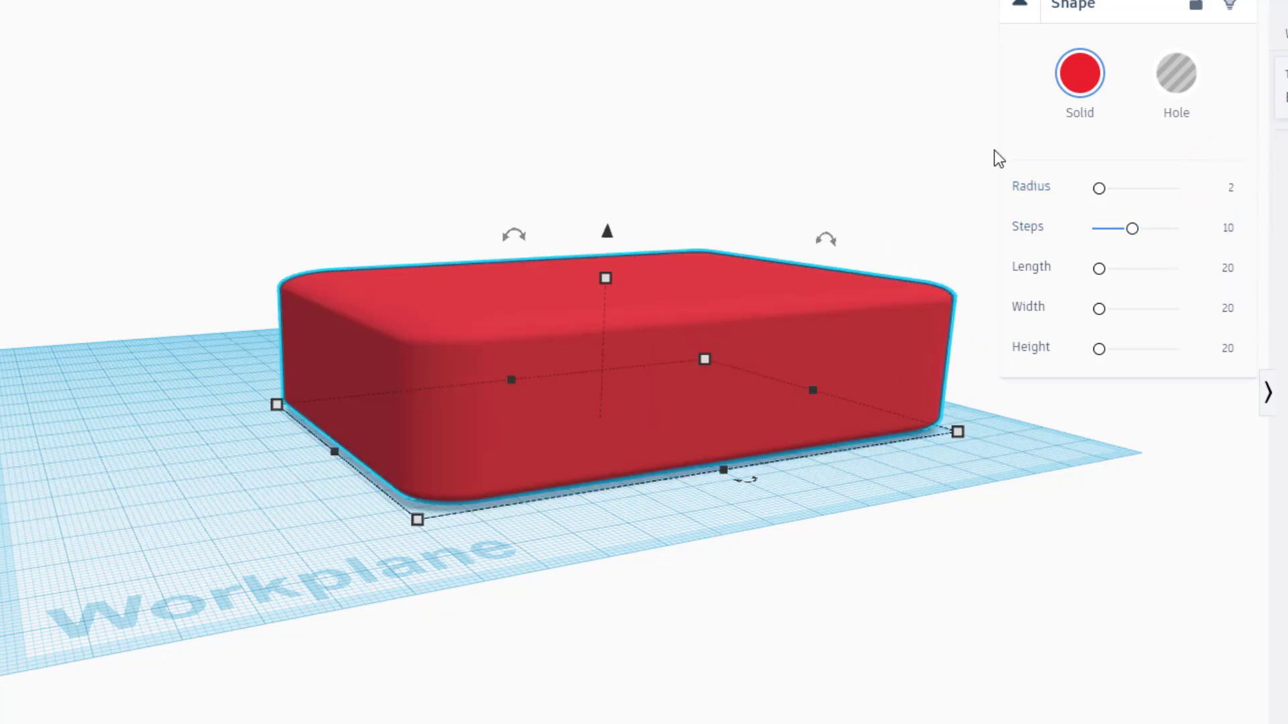
- Change the rounded box's solid colour to dark green
click(1079, 72)
click(1168, 294)
drag(557, 453, 409, 467)
click(176, 618)
right_drag(332, 581, 523, 473)
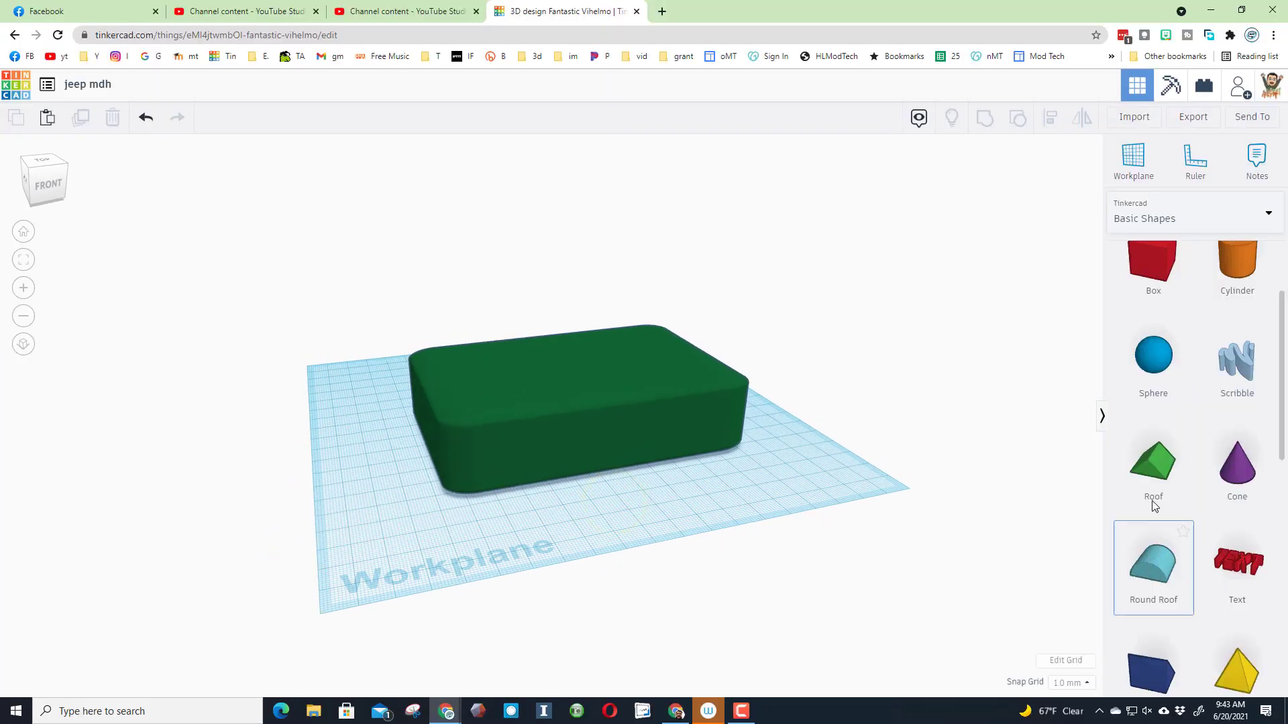
- Place a Round Roof in front of the green box and scale it proportionally to 35 mm wide and deep
scroll(1135, 345, up, 1)
scroll(1140, 469, down, 1)
drag(1152, 566, 555, 523)
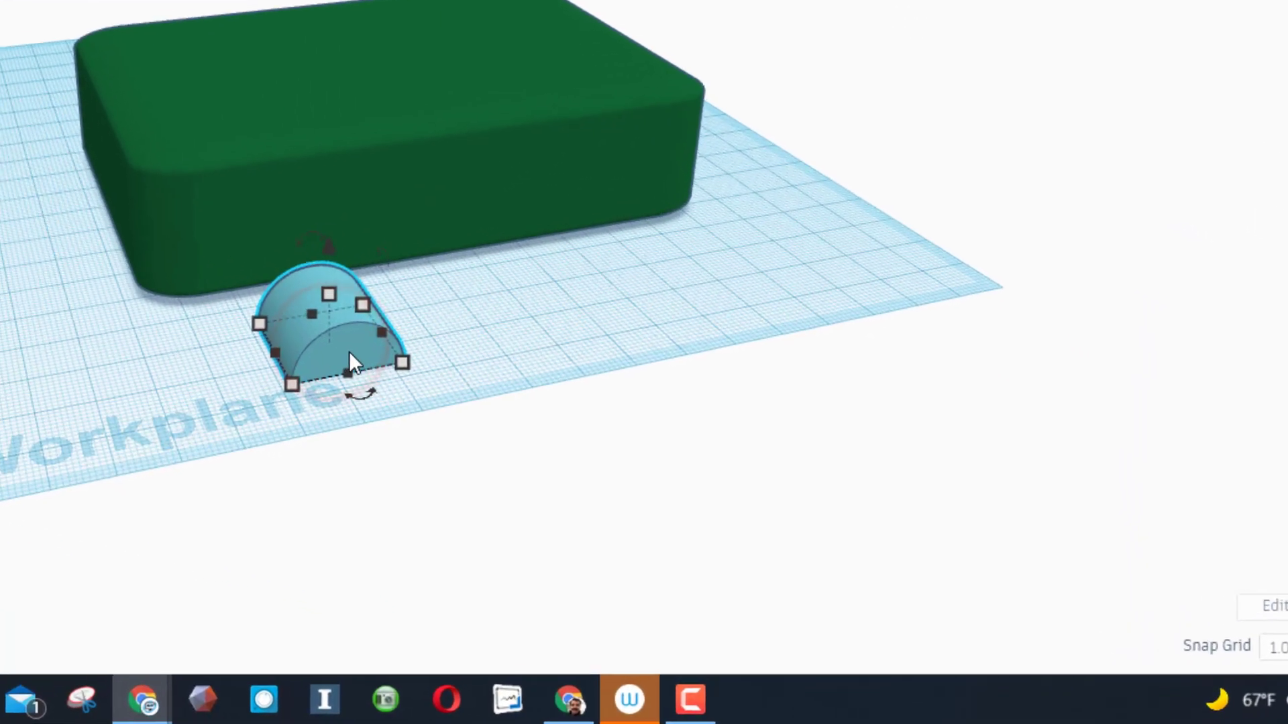
shift+drag(400, 361, 525, 396)
click(496, 508)
text(35)
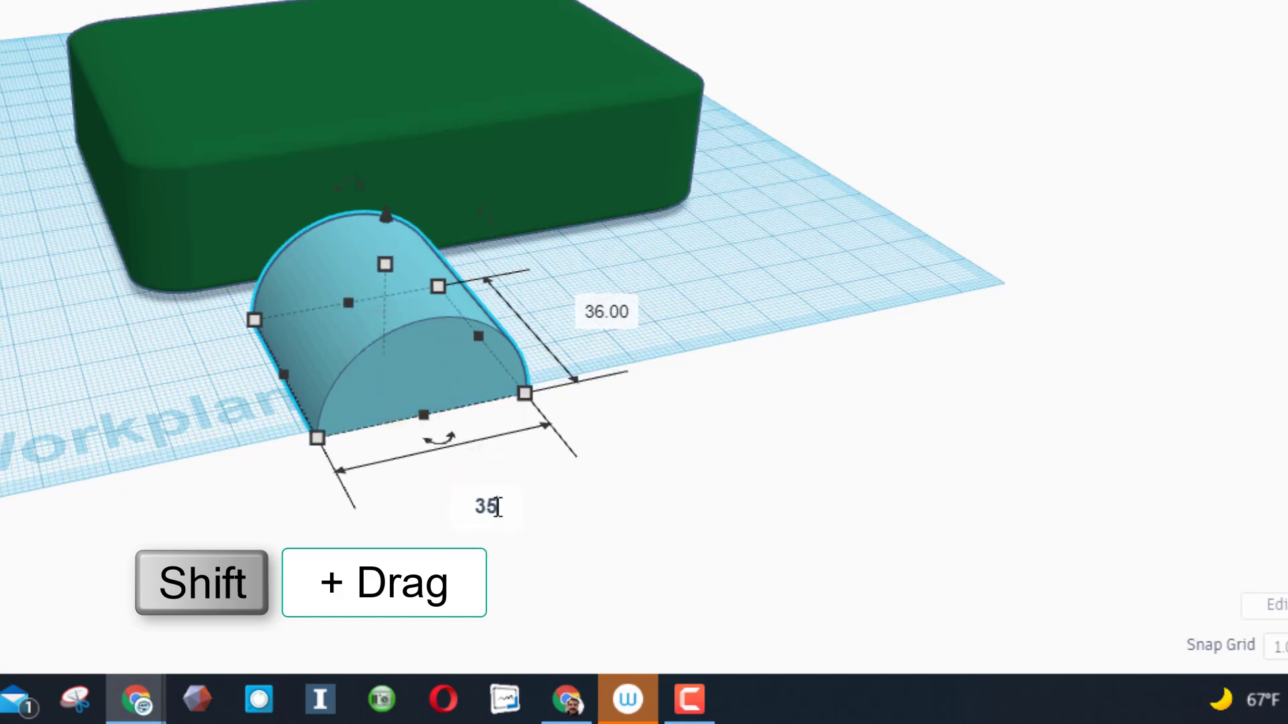
key(Return)
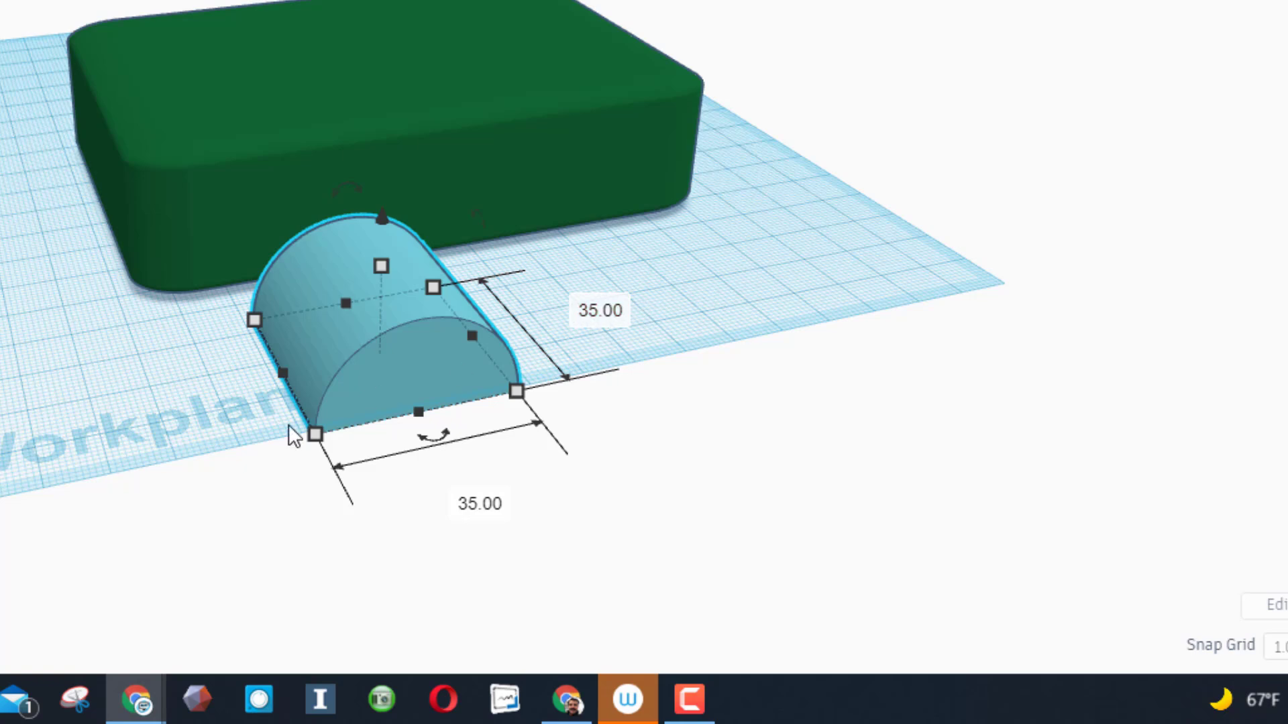
- Reduce the round roof's depth to 10 mm, keeping its 35 mm width
click(315, 432)
click(147, 401)
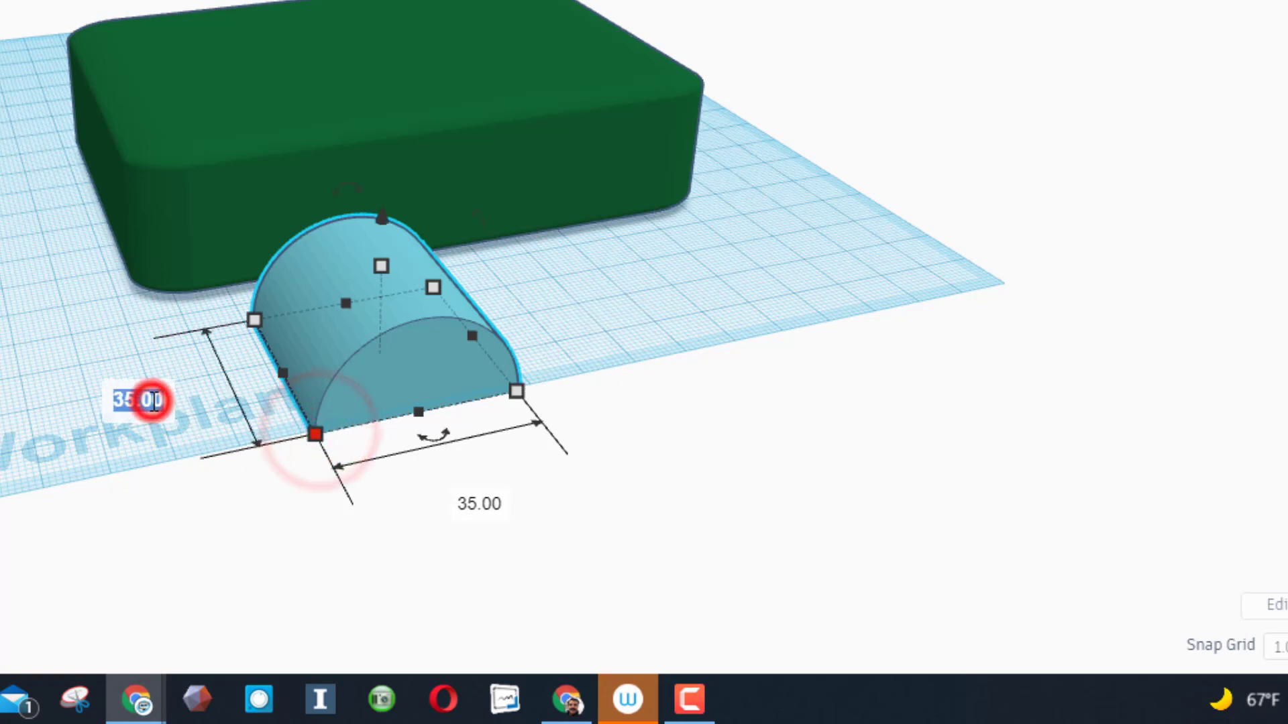
click(143, 401)
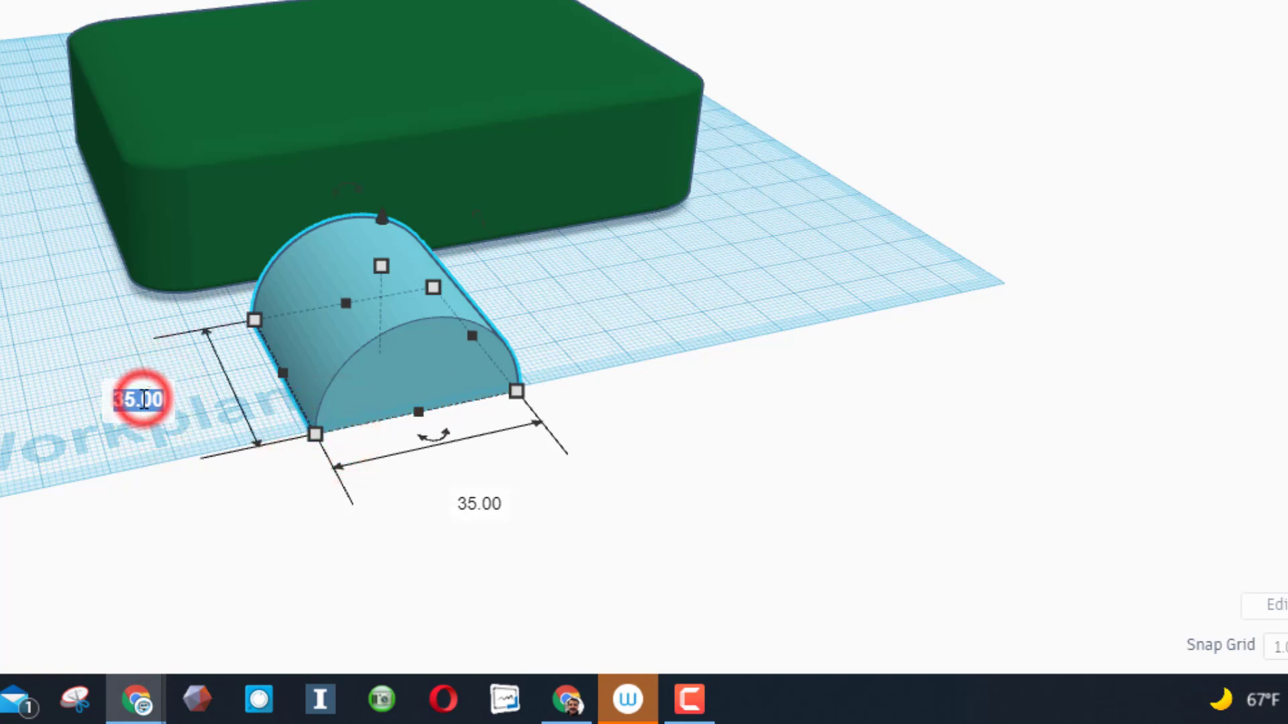
text(10)
key(Return)
- Align the round roof to the green box, flush with the box's front face and left end
mouse_move(0, 186)
mouse_down()
mouse_move(114, 281)
mouse_move(319, 336)
mouse_move(289, 320)
mouse_move(230, 363)
mouse_up()
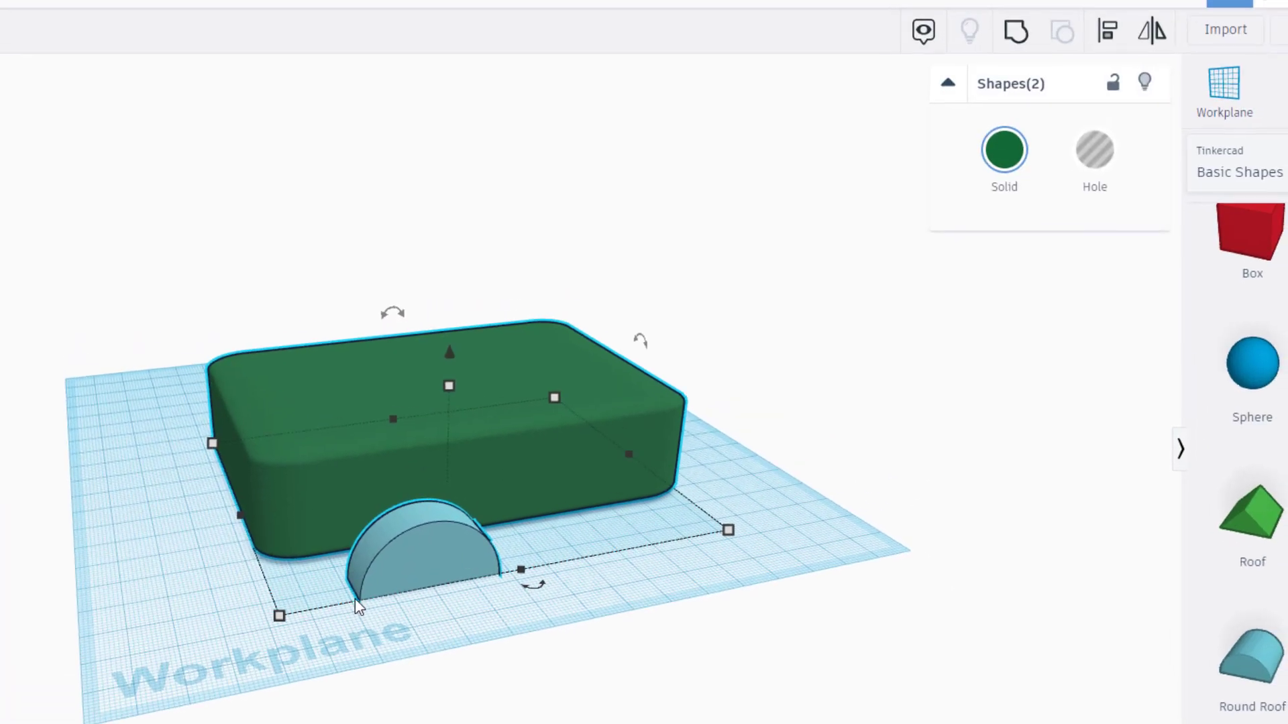
click(1108, 28)
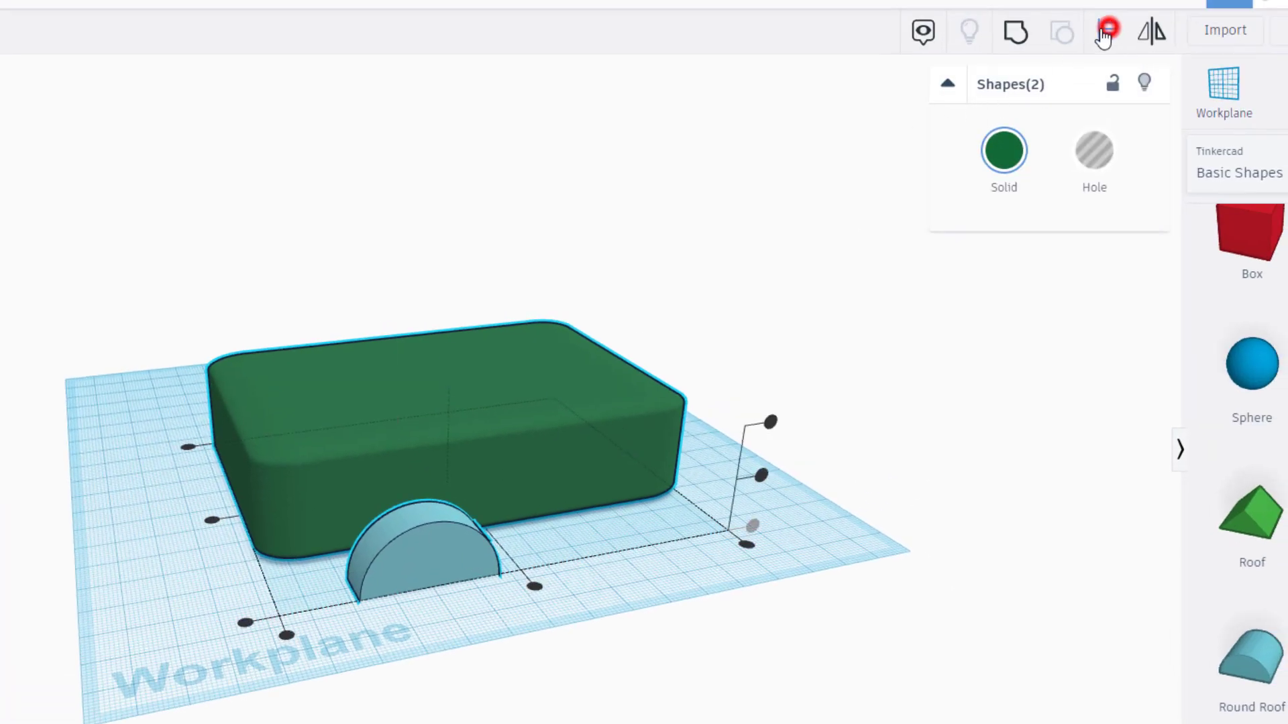
click(308, 397)
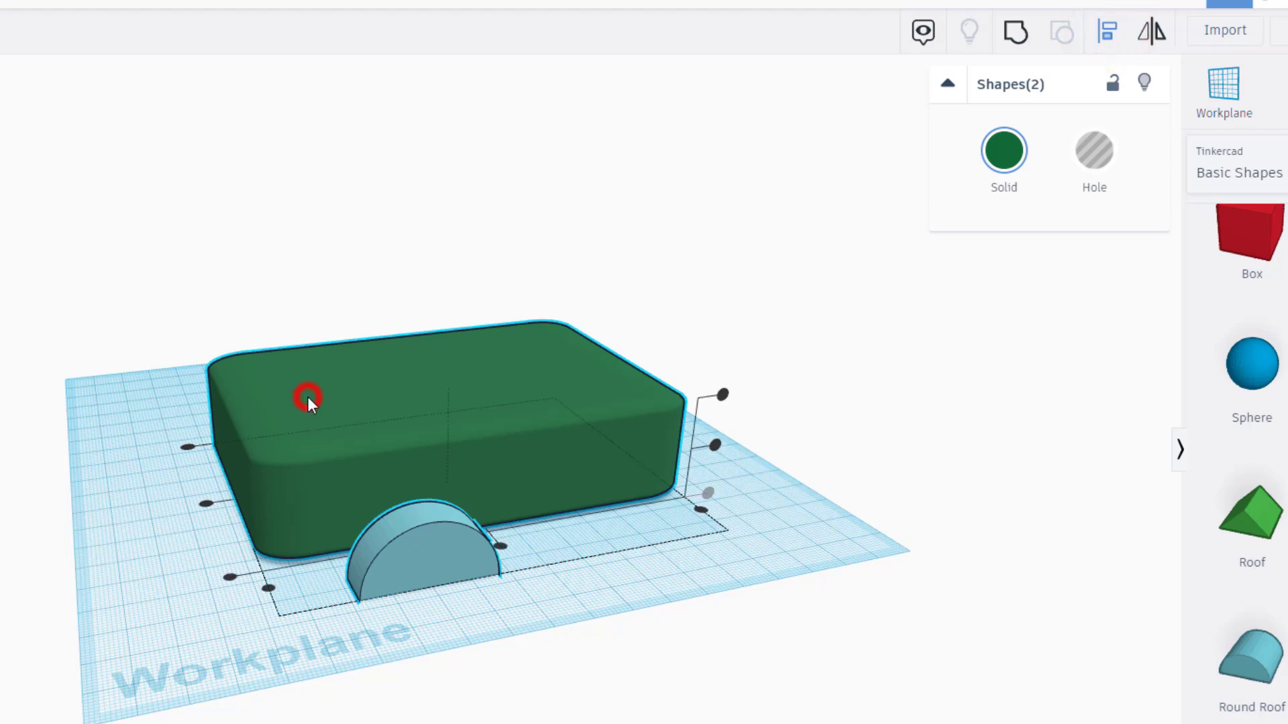
click(230, 578)
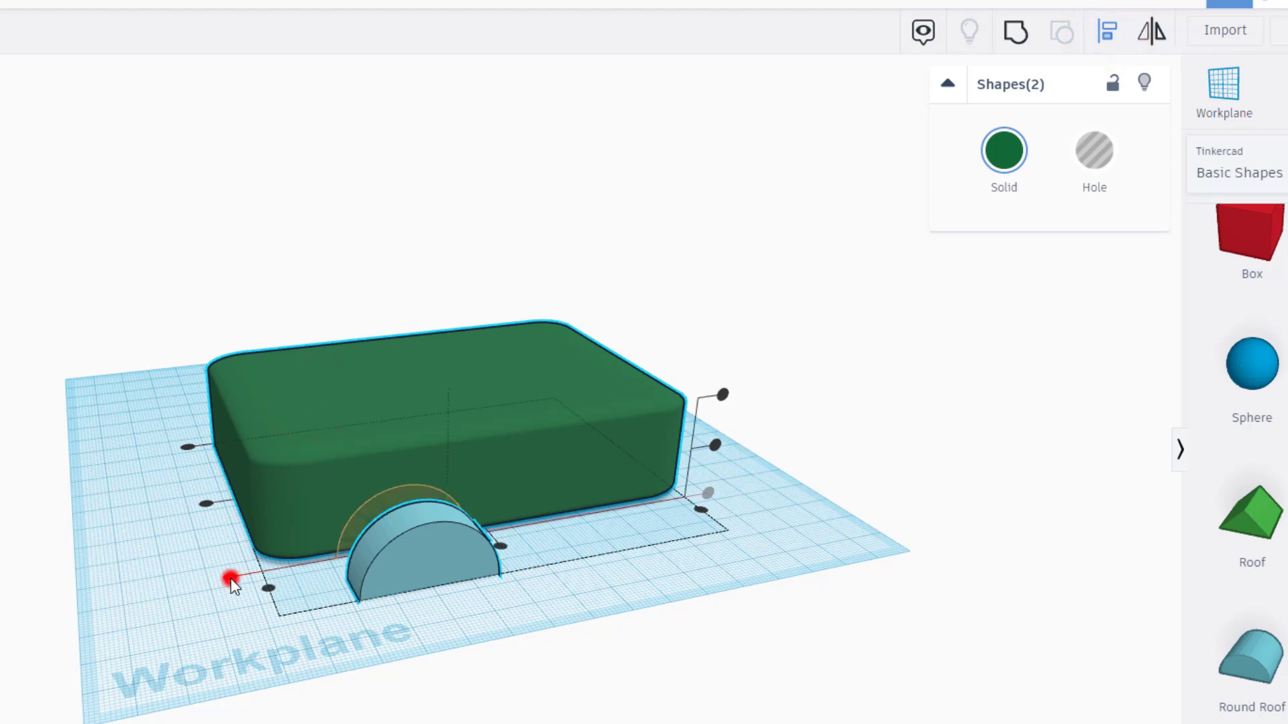
click(268, 588)
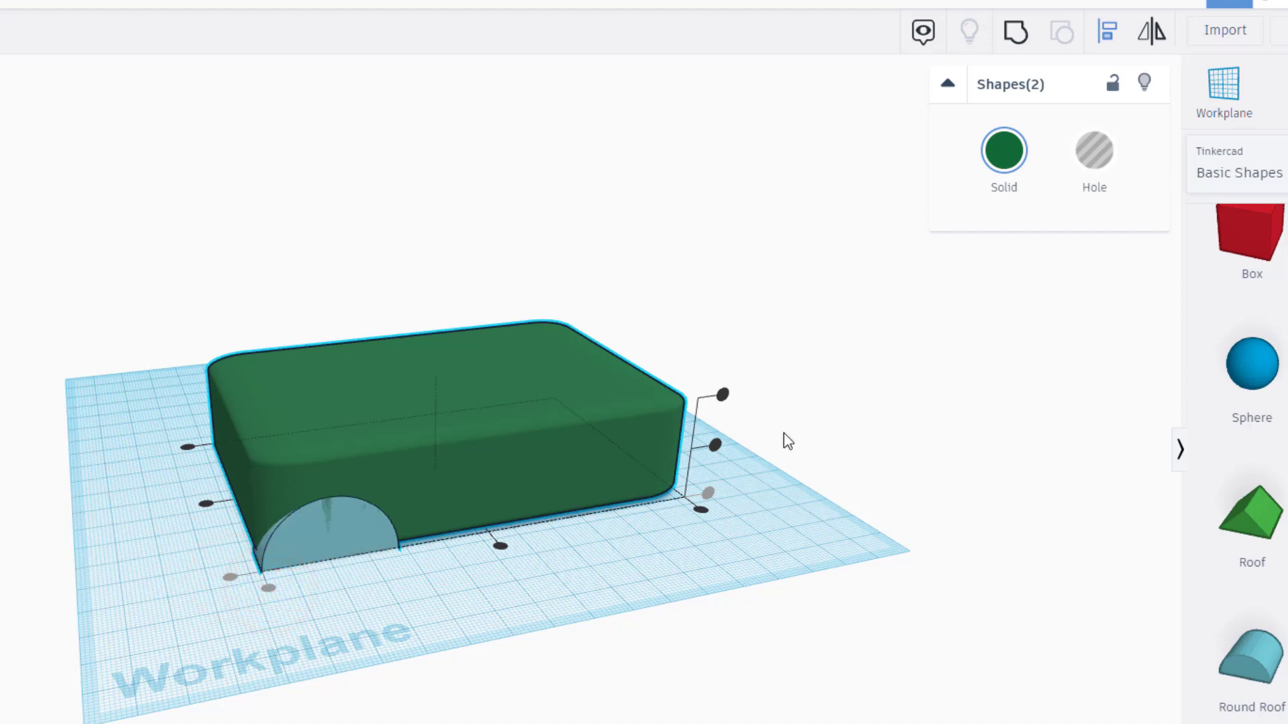
- Turn the round roof into a hole and super nudge it once inward from the box's left end
click(557, 579)
click(310, 548)
click(1095, 153)
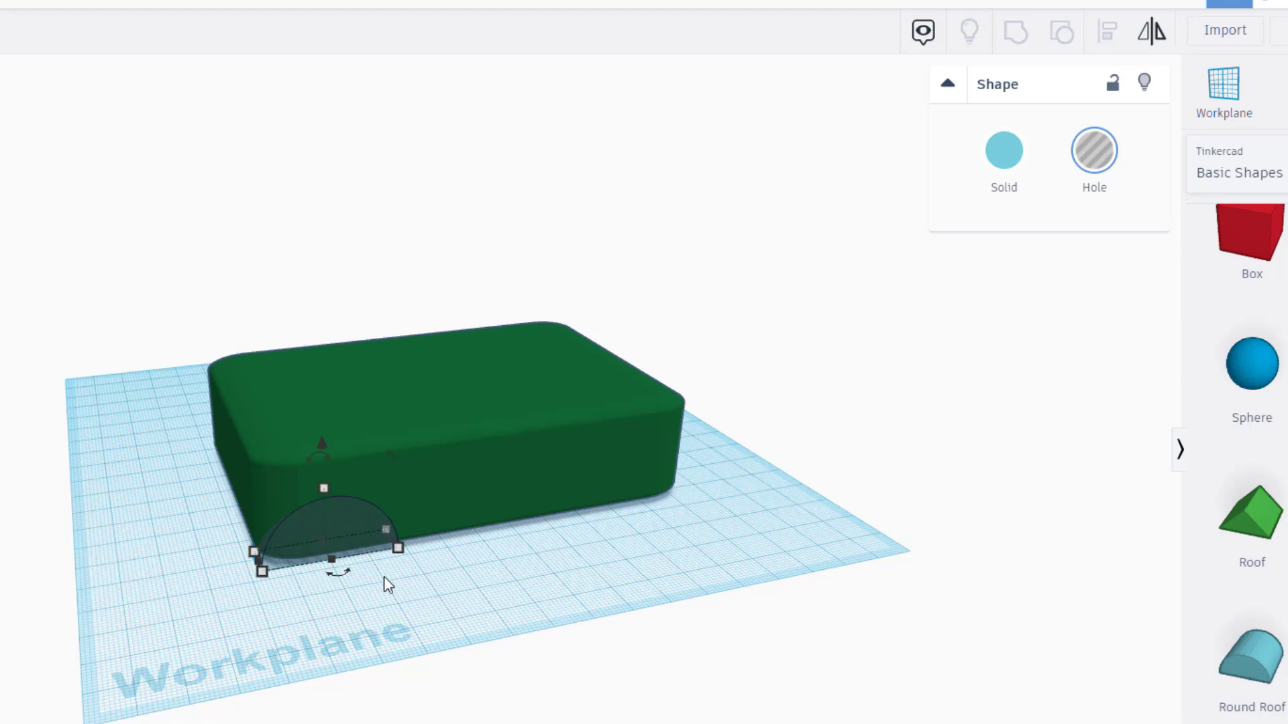
key(shift+Right)
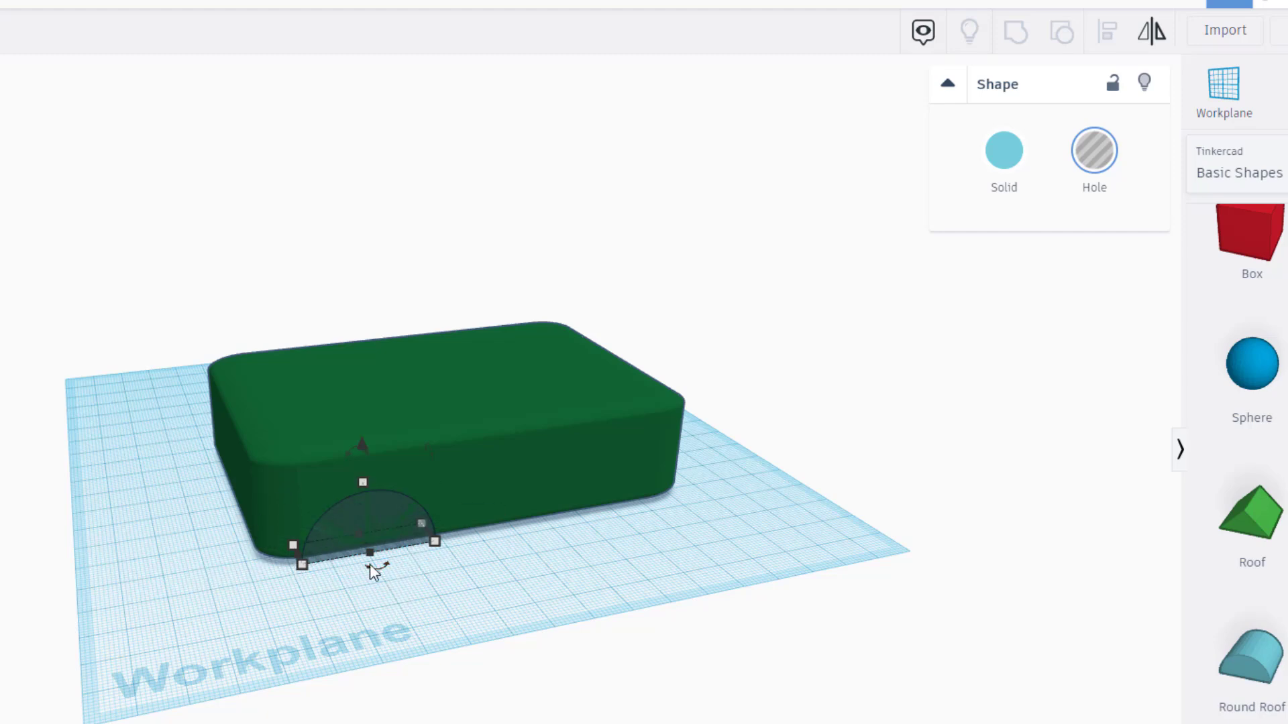
- Duplicate the wheel-well hole and move the copy along the front face toward the box's right end
right_drag(374, 571, 397, 561)
key(ctrl+d)
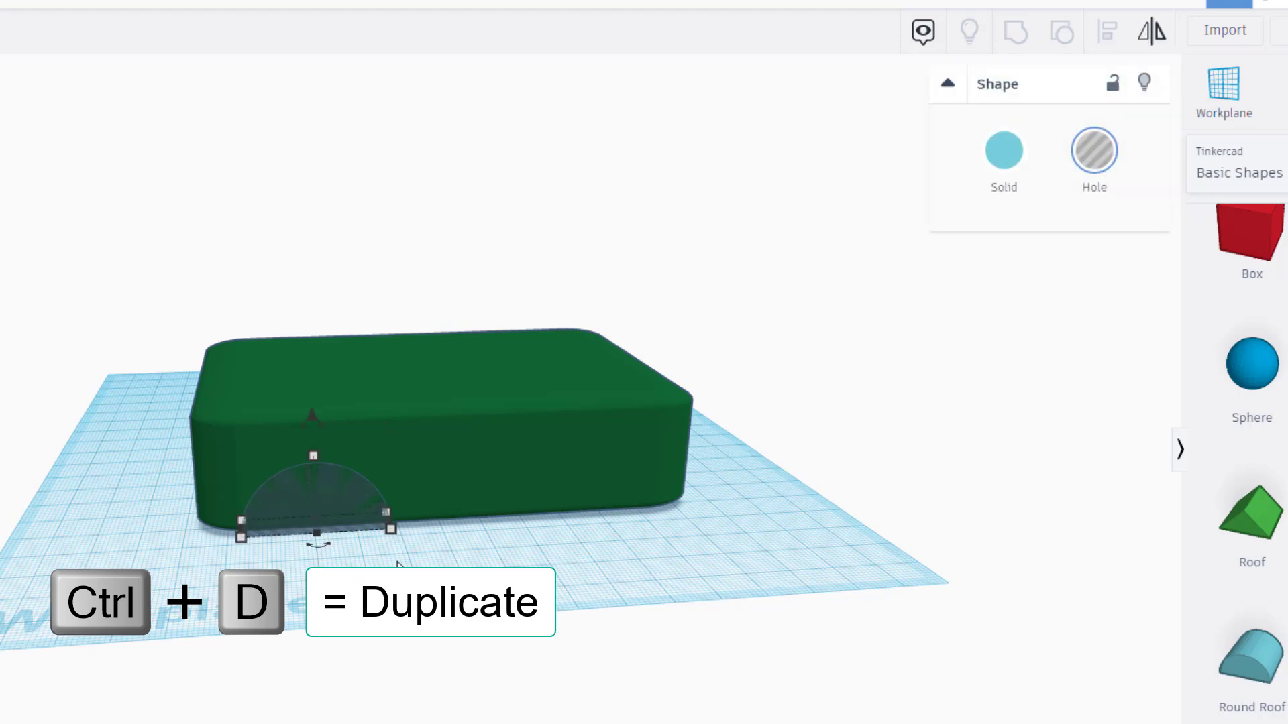
key(Right)
key(Right)
key(Right)
key(Right)
key(Right)
key(Right)
key(Right)
key(Right)
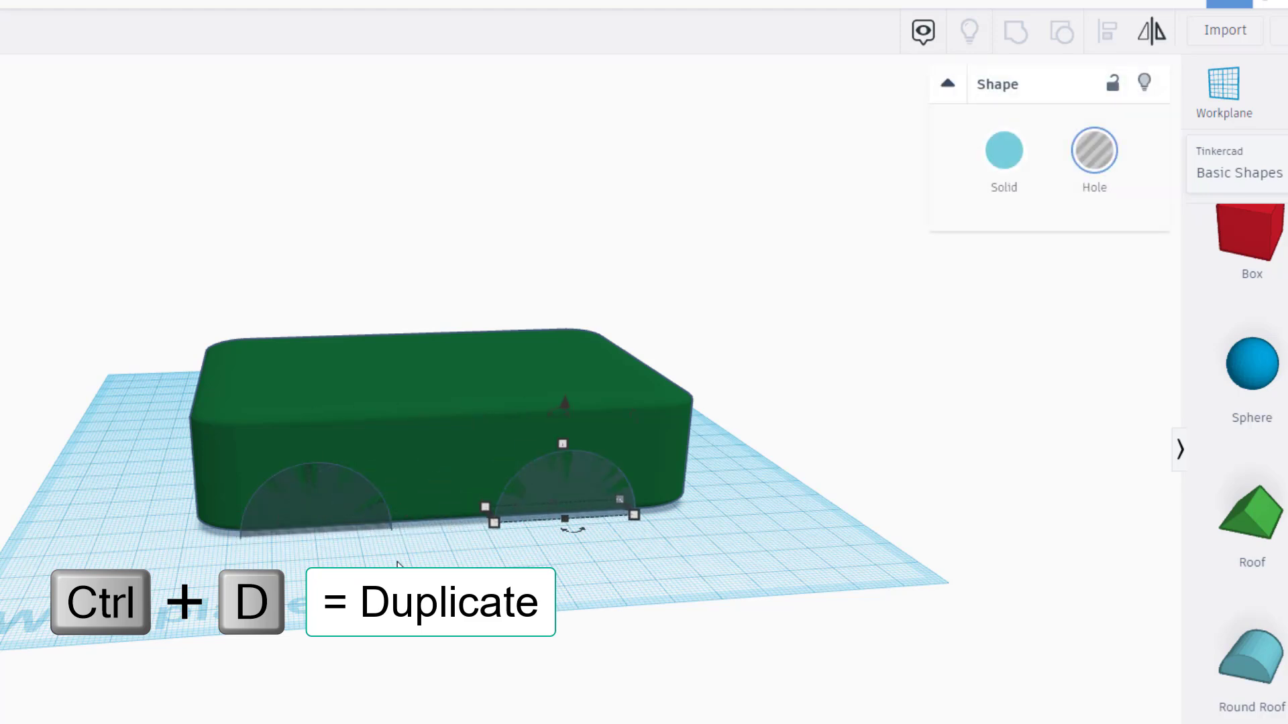
- Align the copied wheel-well hole flush with the right end of the green box, keeping the box fixed
click(742, 432)
drag(742, 389, 606, 566)
click(1106, 31)
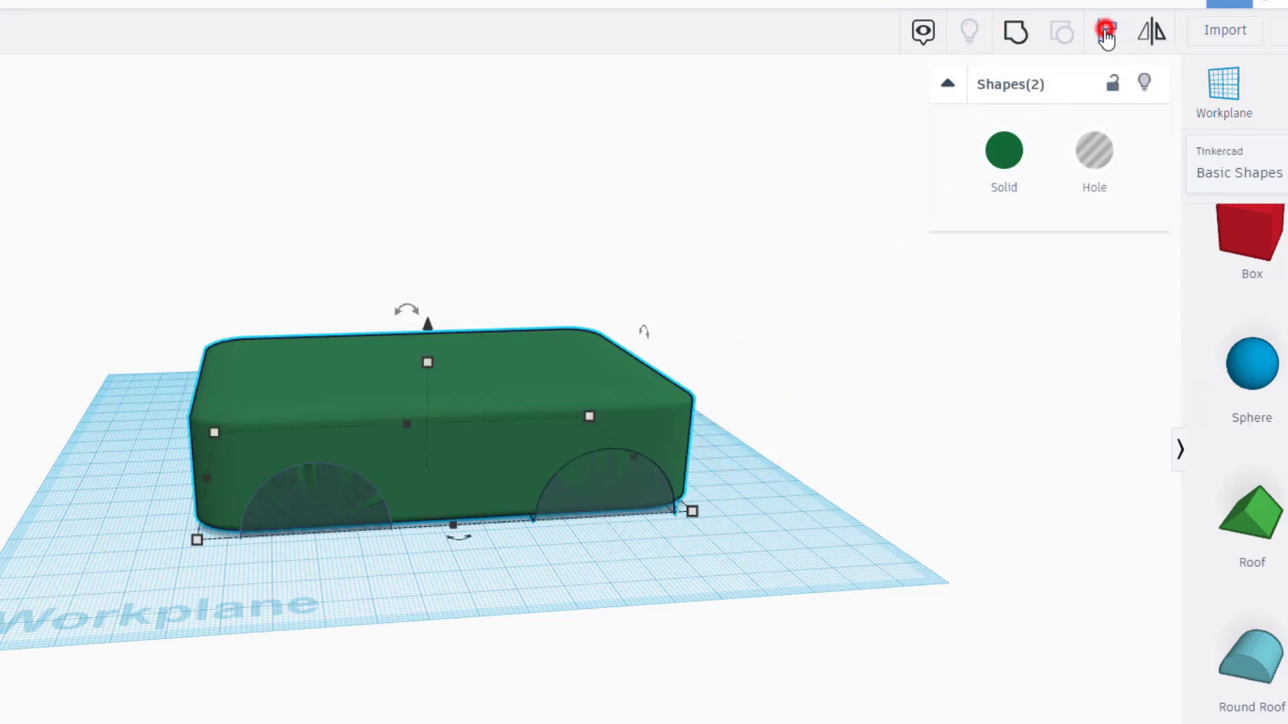
click(491, 441)
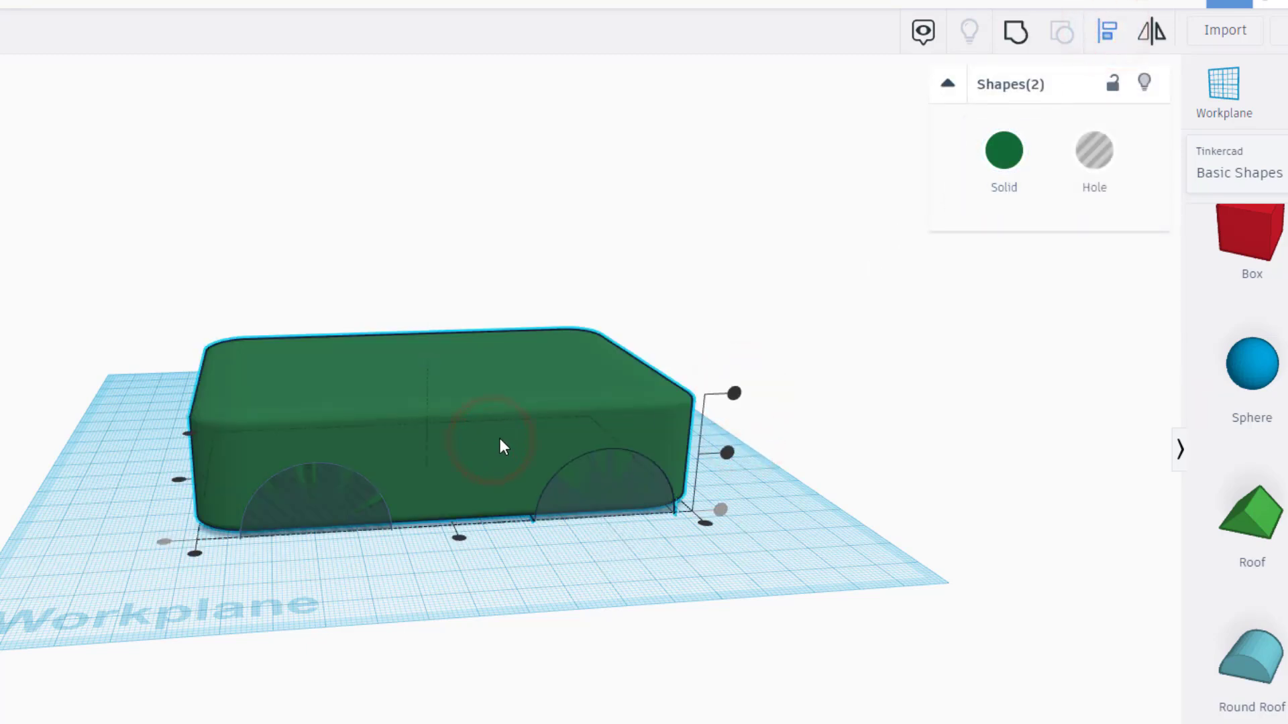
click(706, 525)
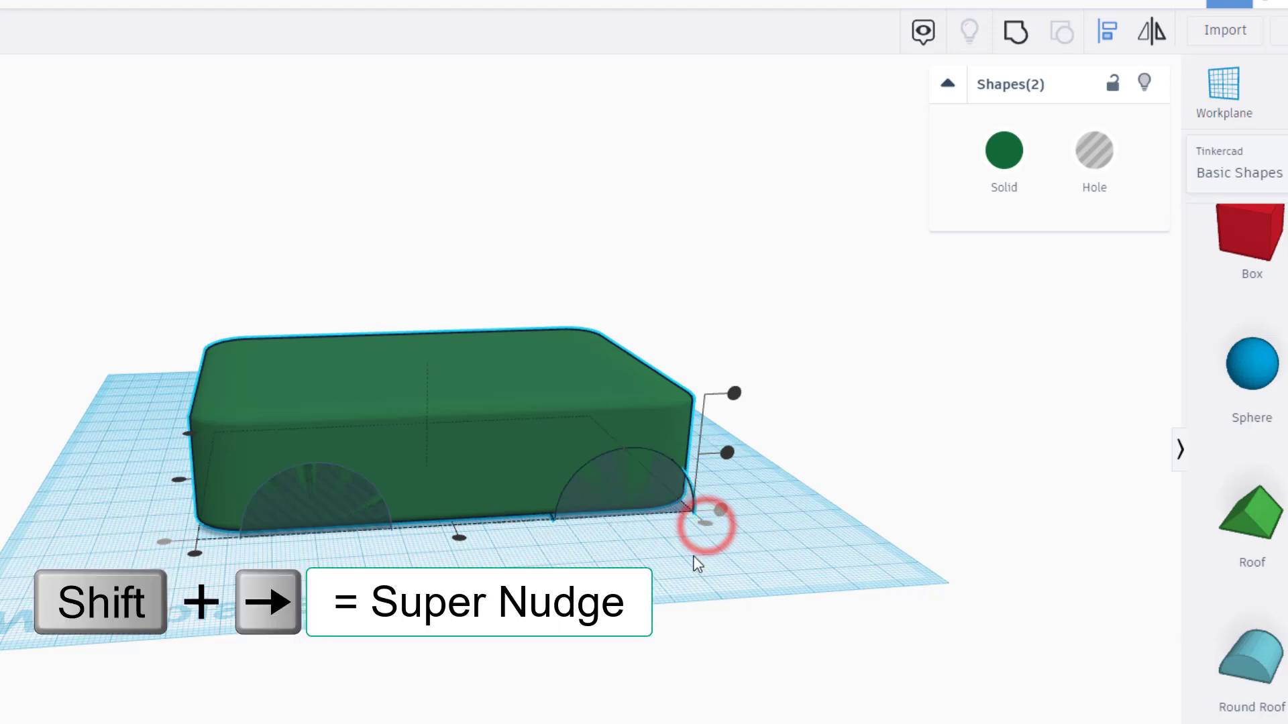
- Super nudge the right wheel-well hole once inward from the box's right end
click(694, 553)
click(679, 504)
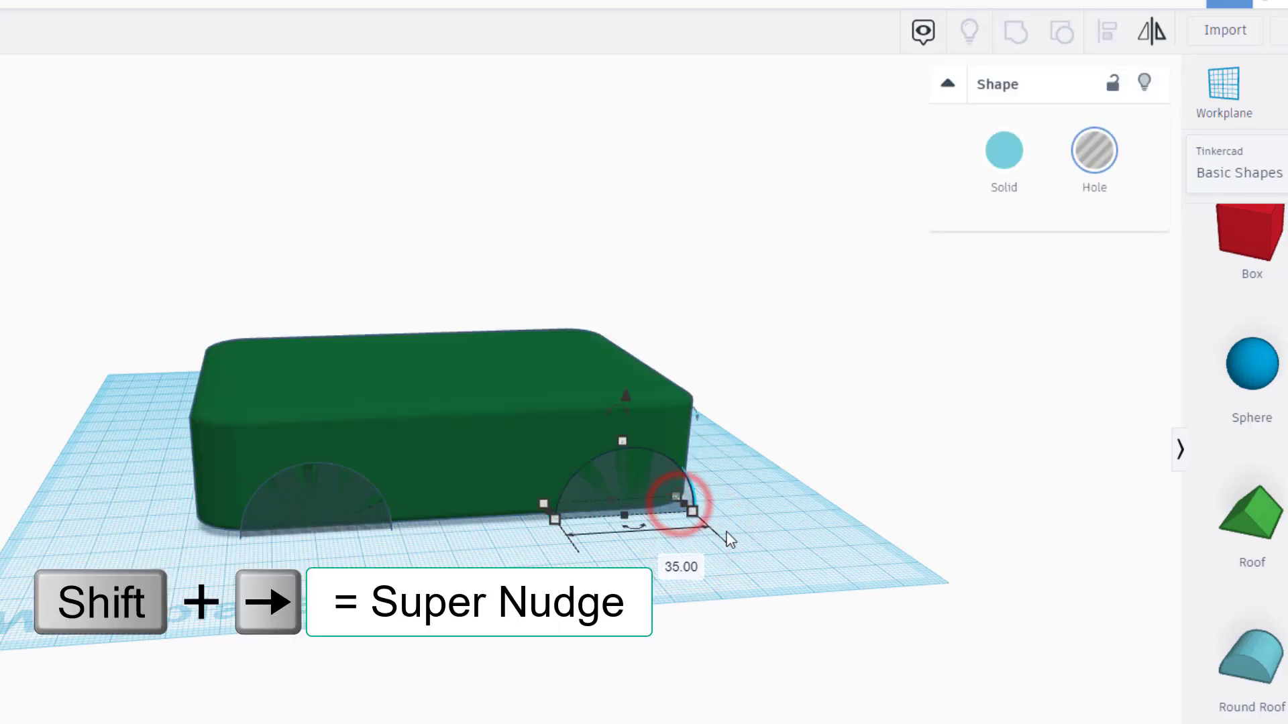
key(shift+Left)
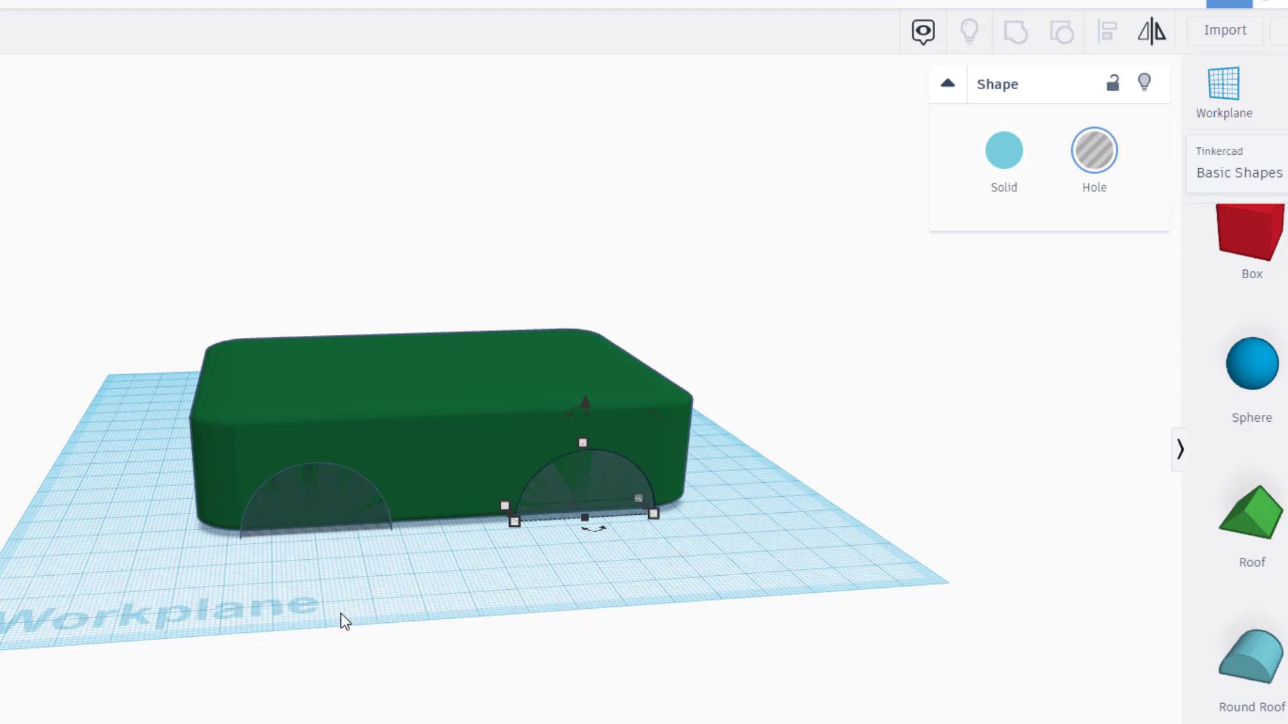
- Group the two front wheel-well holes into one hole object
shift+click(253, 534)
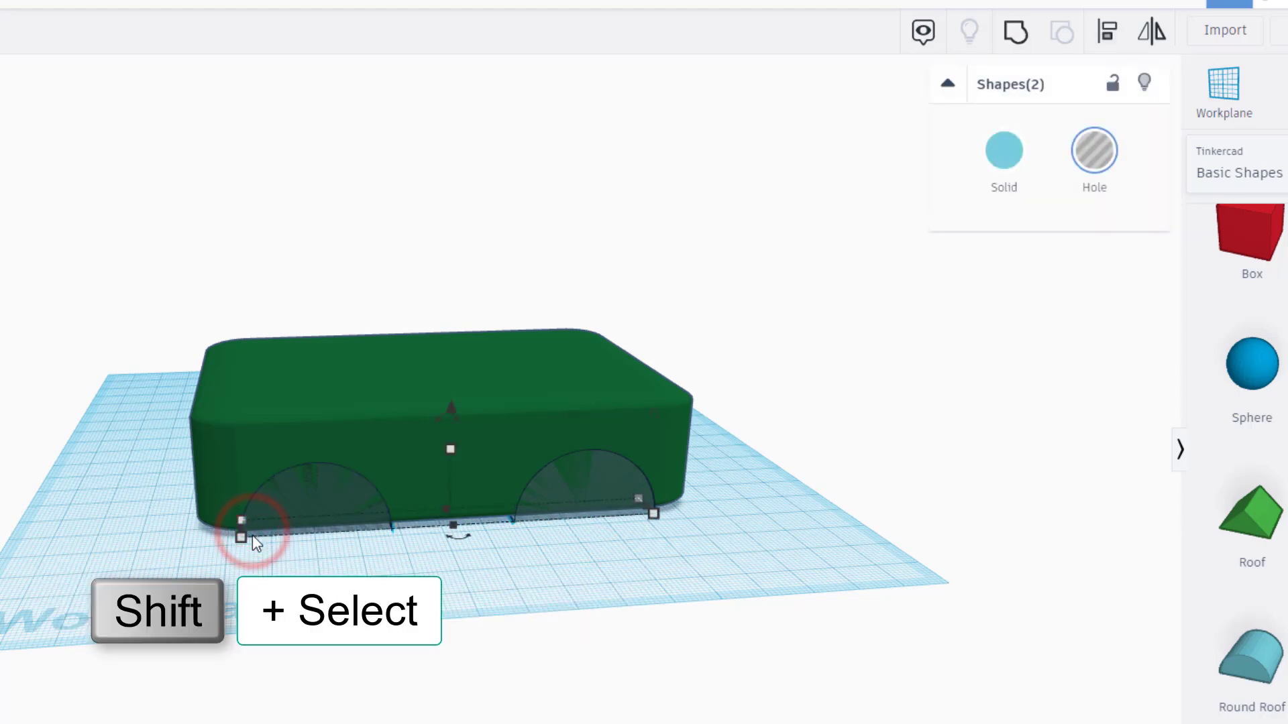
click(1015, 32)
right_drag(259, 586, 551, 599)
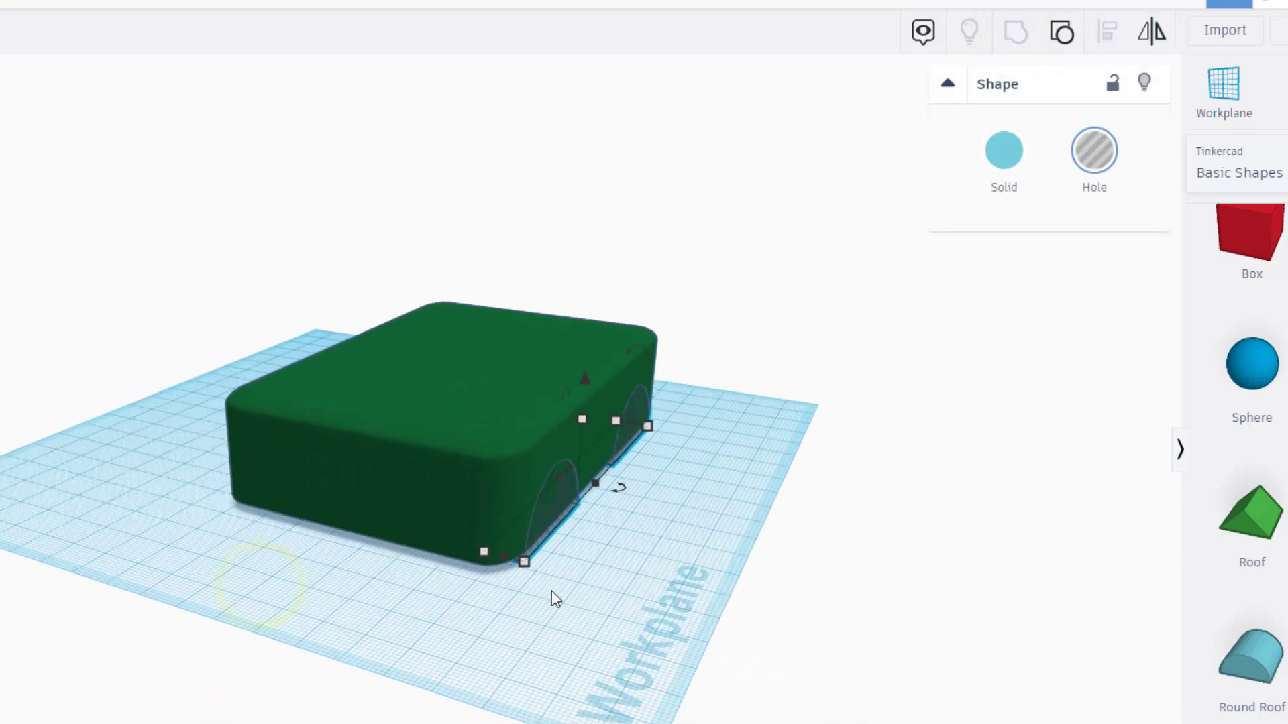
- Duplicate the grouped wheel-well holes in place and set a temporary workplane on the box's opposite long side
key(ctrl+d)
right_drag(566, 550, 698, 584)
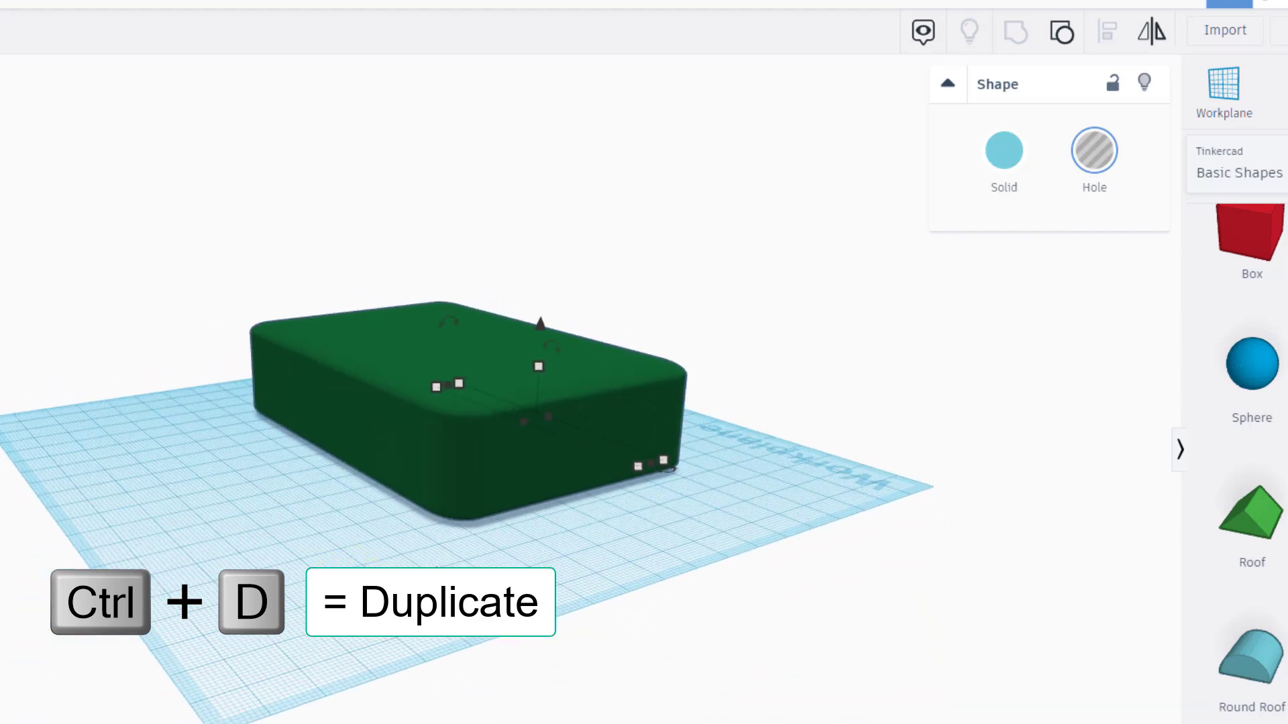
key(w)
click(348, 418)
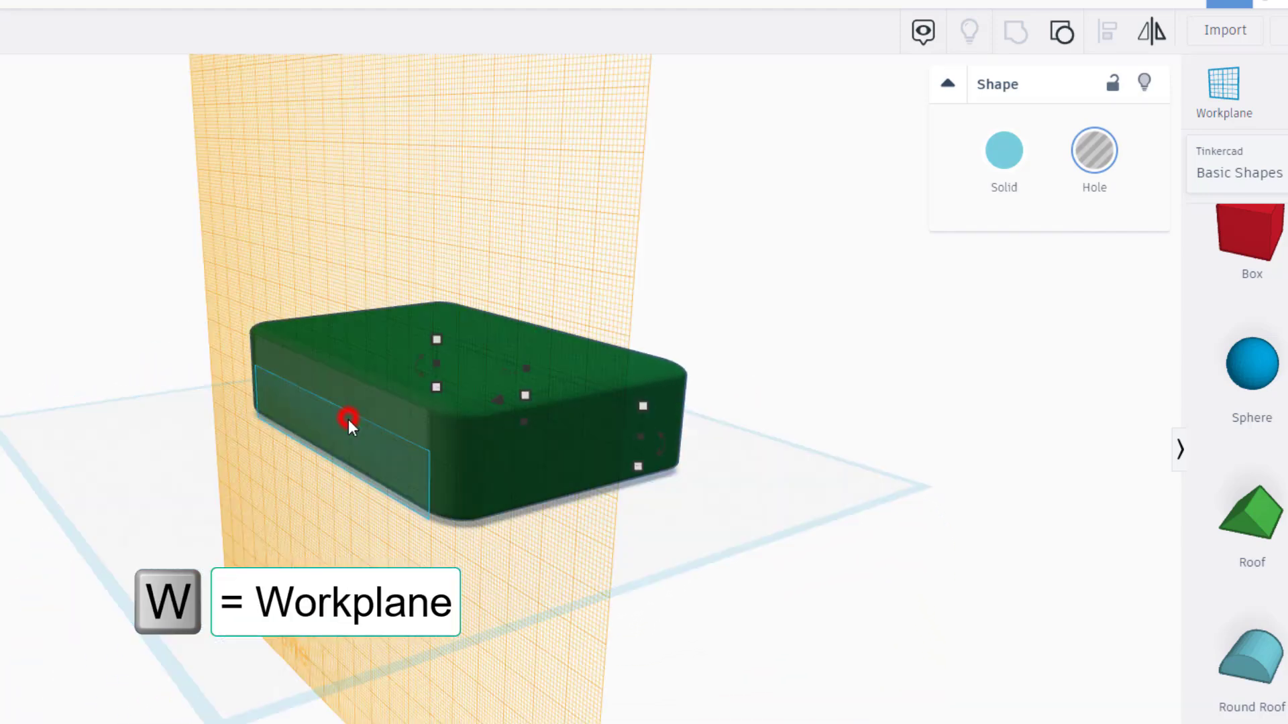
- Drop the duplicated wheel-well holes onto the opposite long side, restore the default workplane, and super nudge them once into the body
drag(348, 420, 445, 465)
right_drag(771, 480, 684, 507)
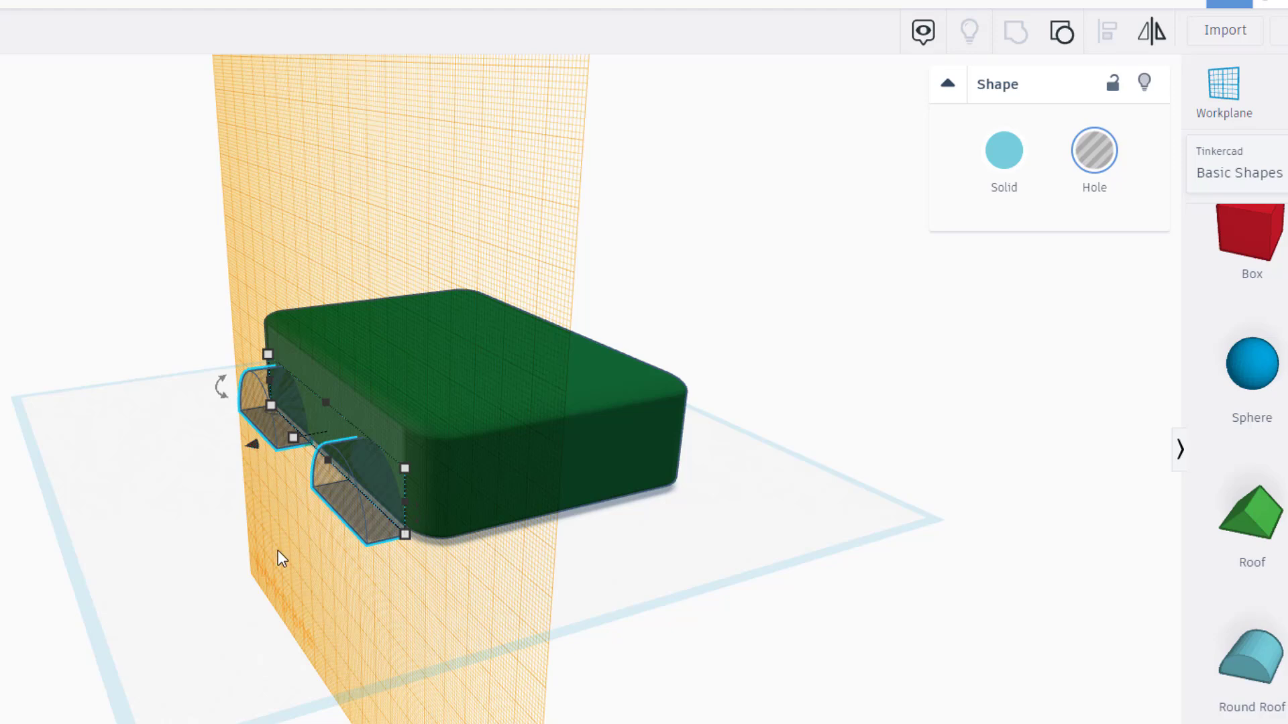
click(290, 593)
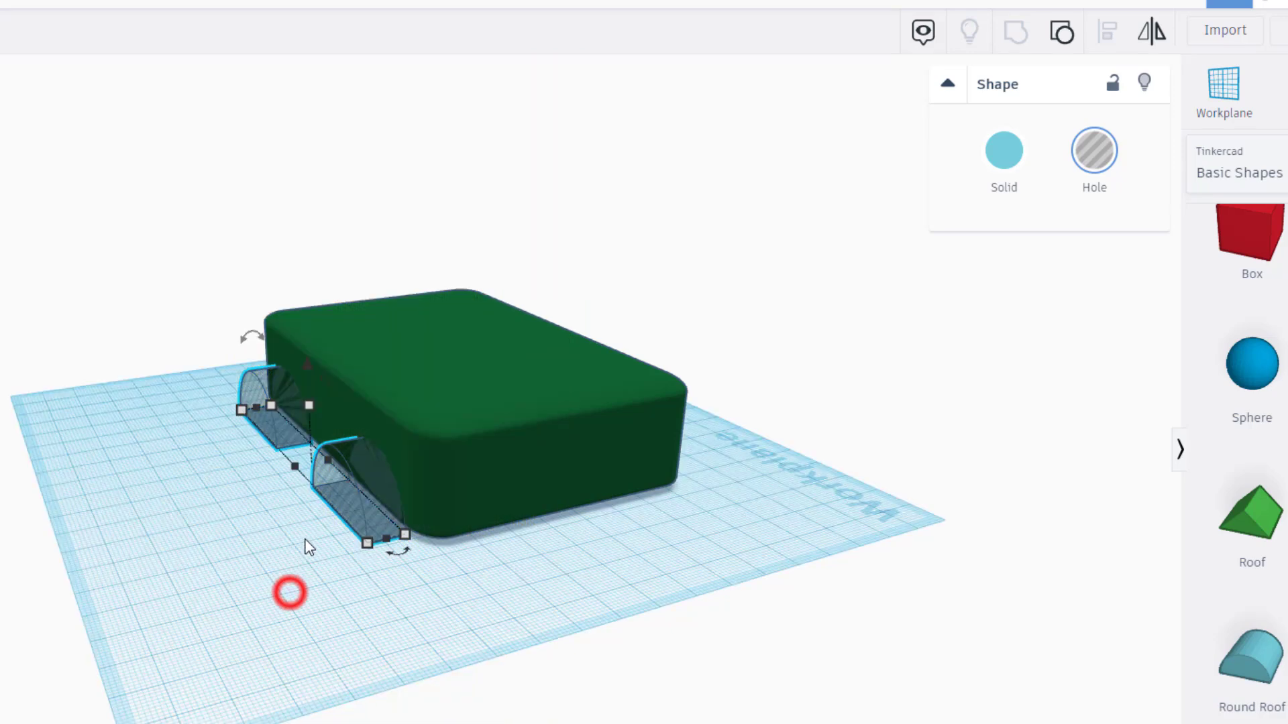
click(348, 508)
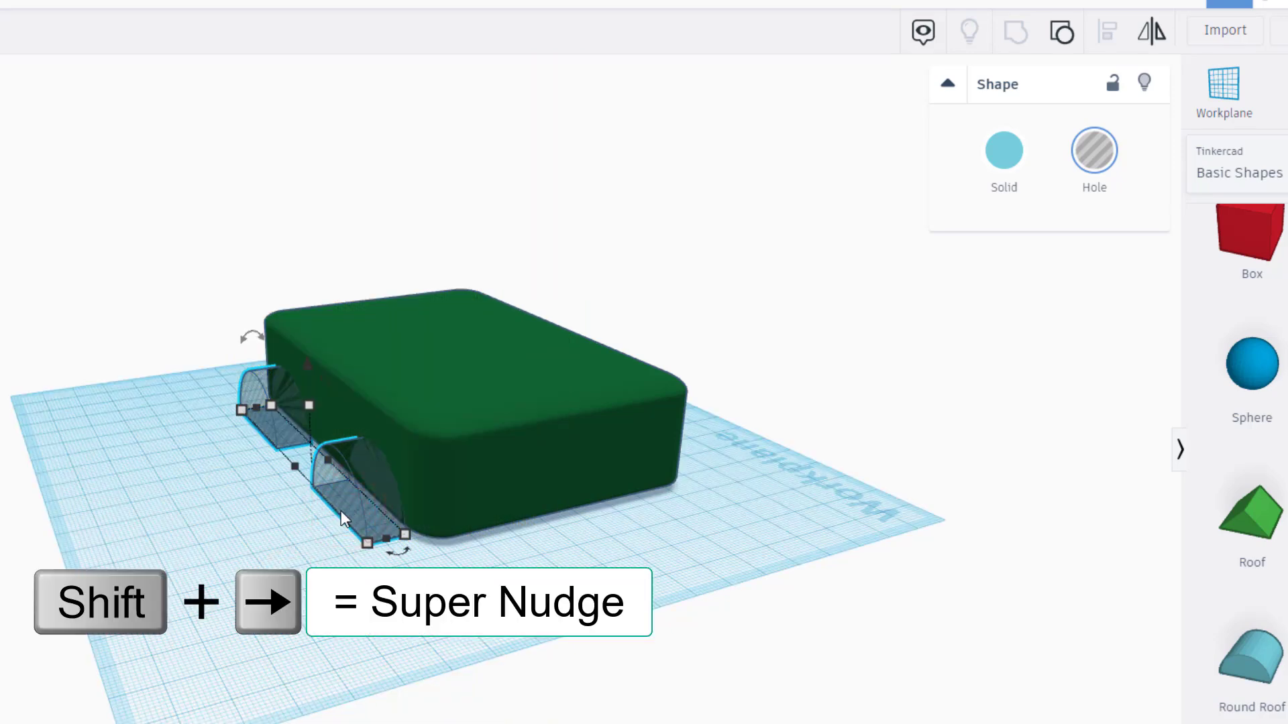
key(shift+Right)
- Group the green body with all the wheel-well holes to cut the four wheel wells
click(596, 552)
right_drag(597, 552, 297, 452)
click(296, 452)
drag(204, 273, 706, 530)
click(1015, 31)
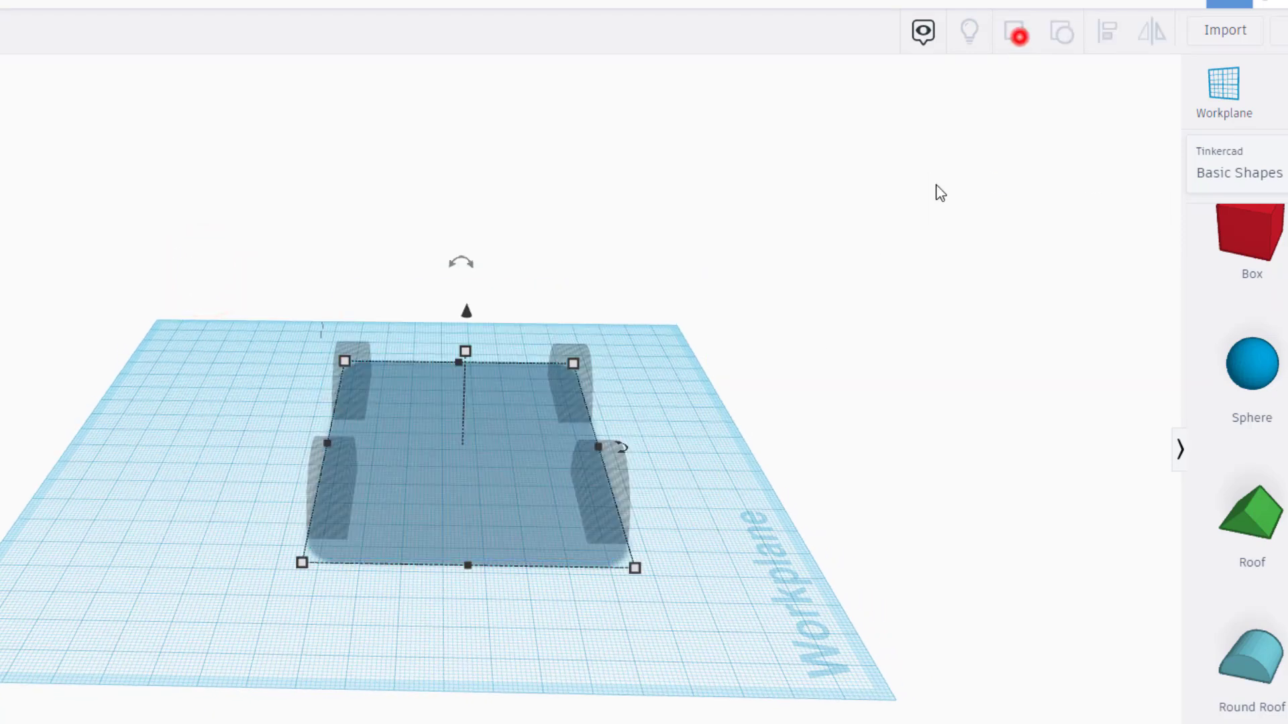
right_drag(770, 458, 250, 400)
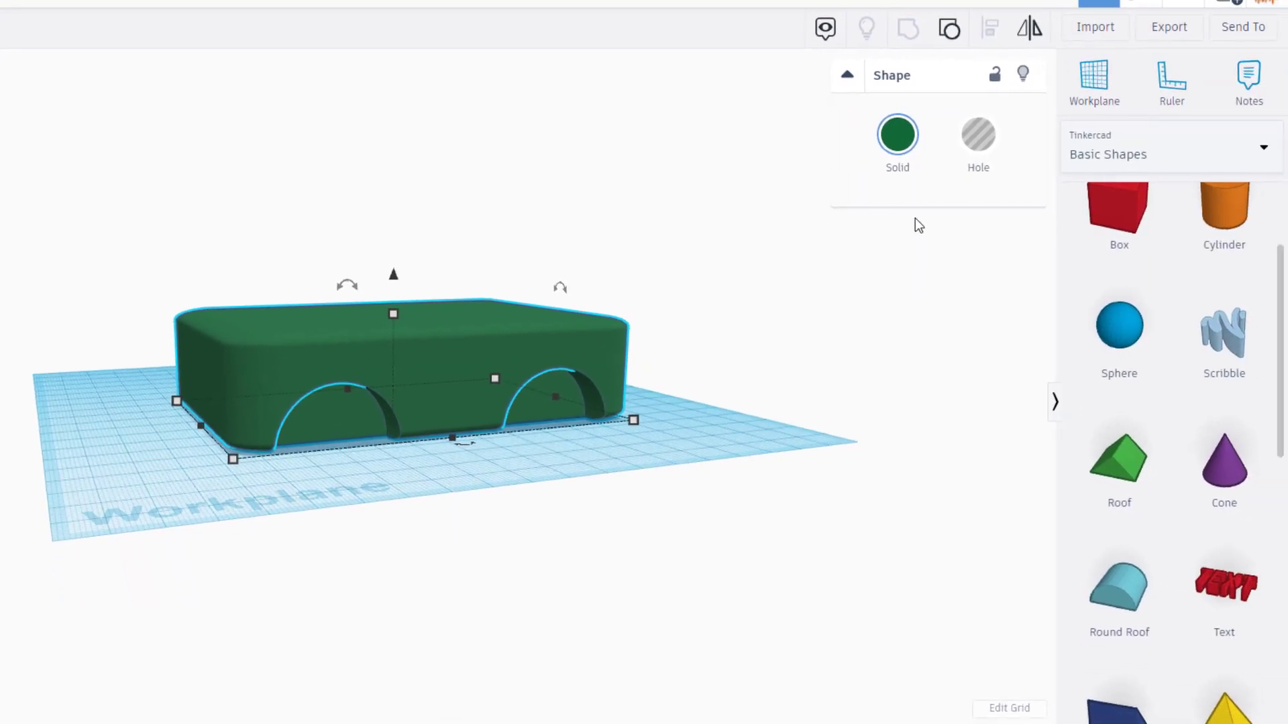
- Place a Tire all terrain from the Shape Library's Vehicles & Machines category in front of the green body
click(1118, 151)
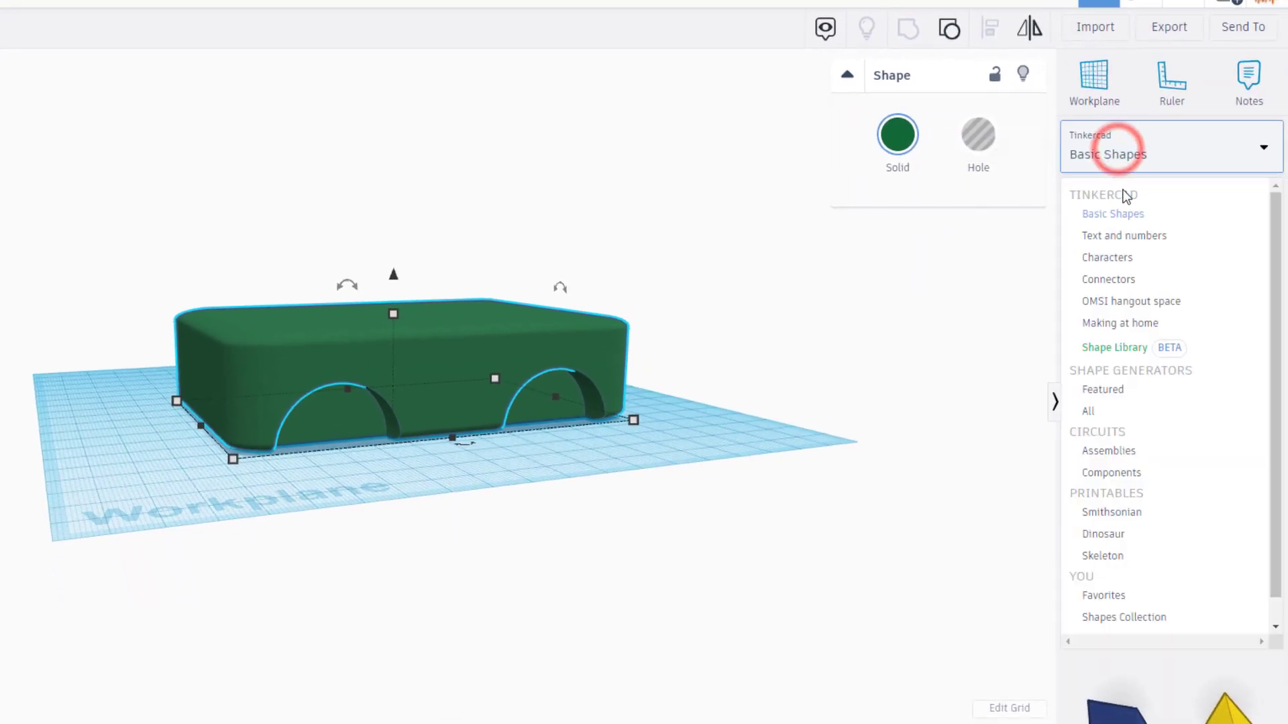
click(1108, 345)
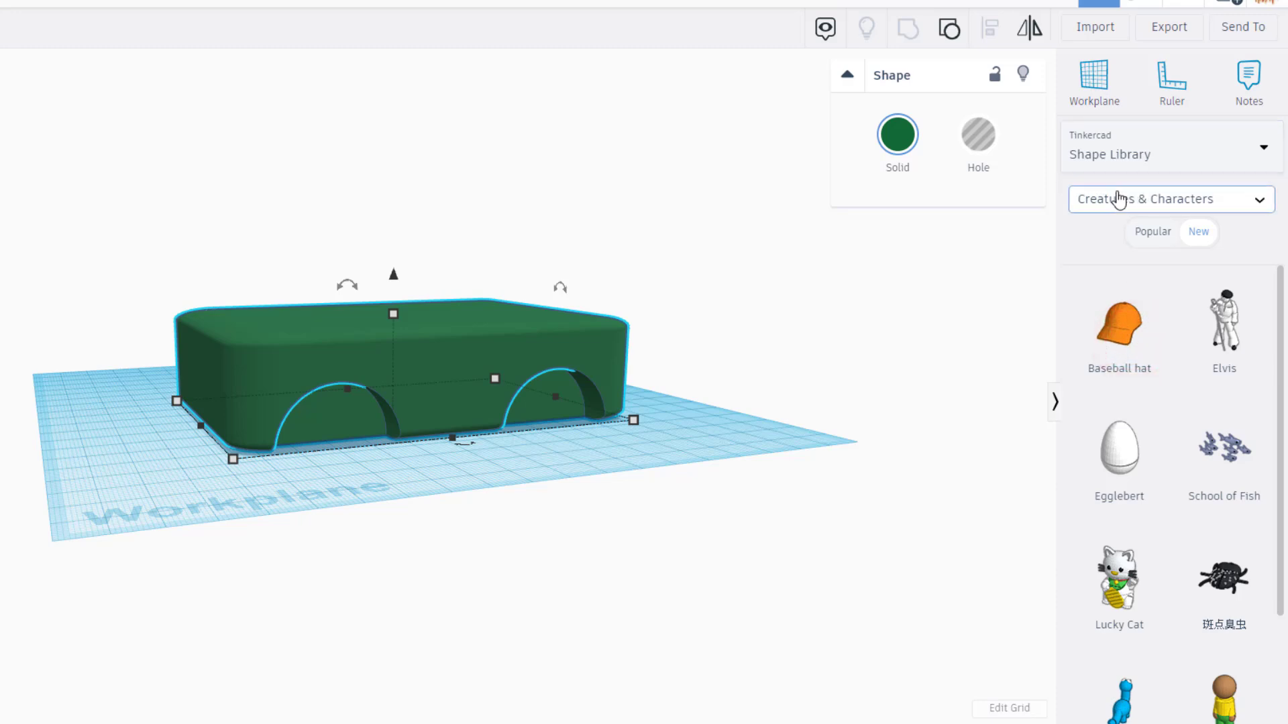
click(1100, 200)
click(1134, 292)
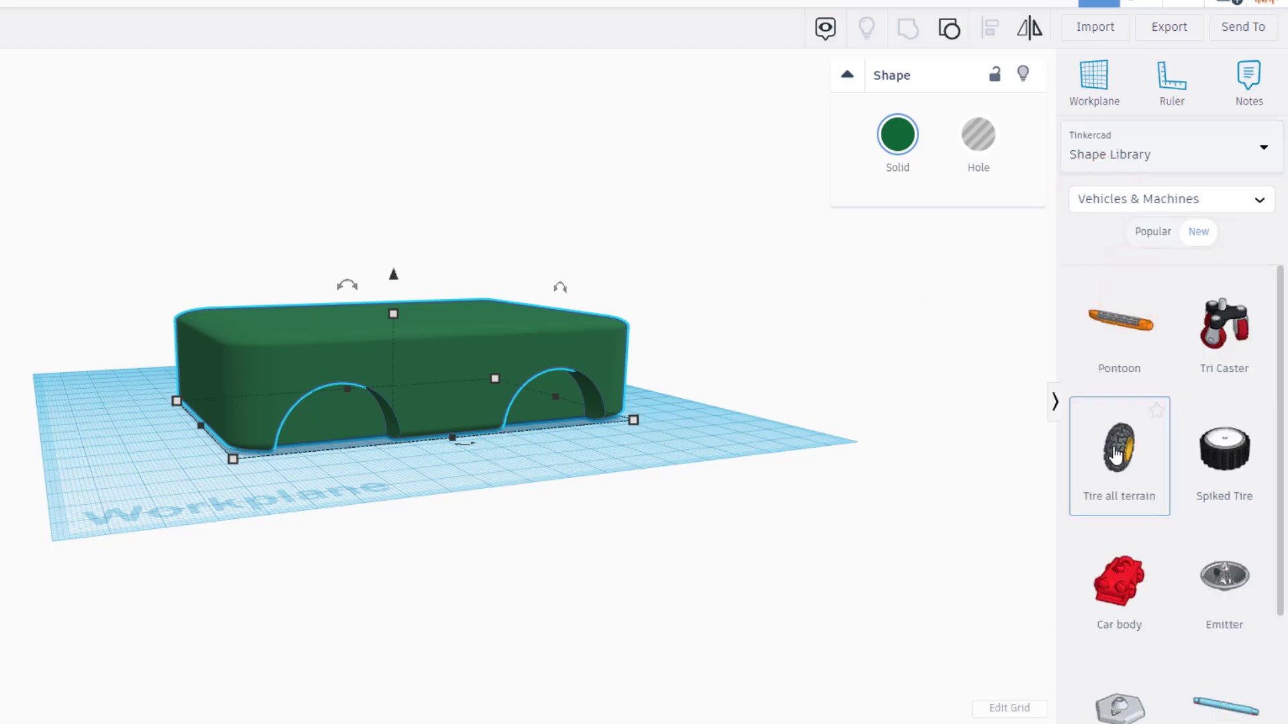
click(1115, 455)
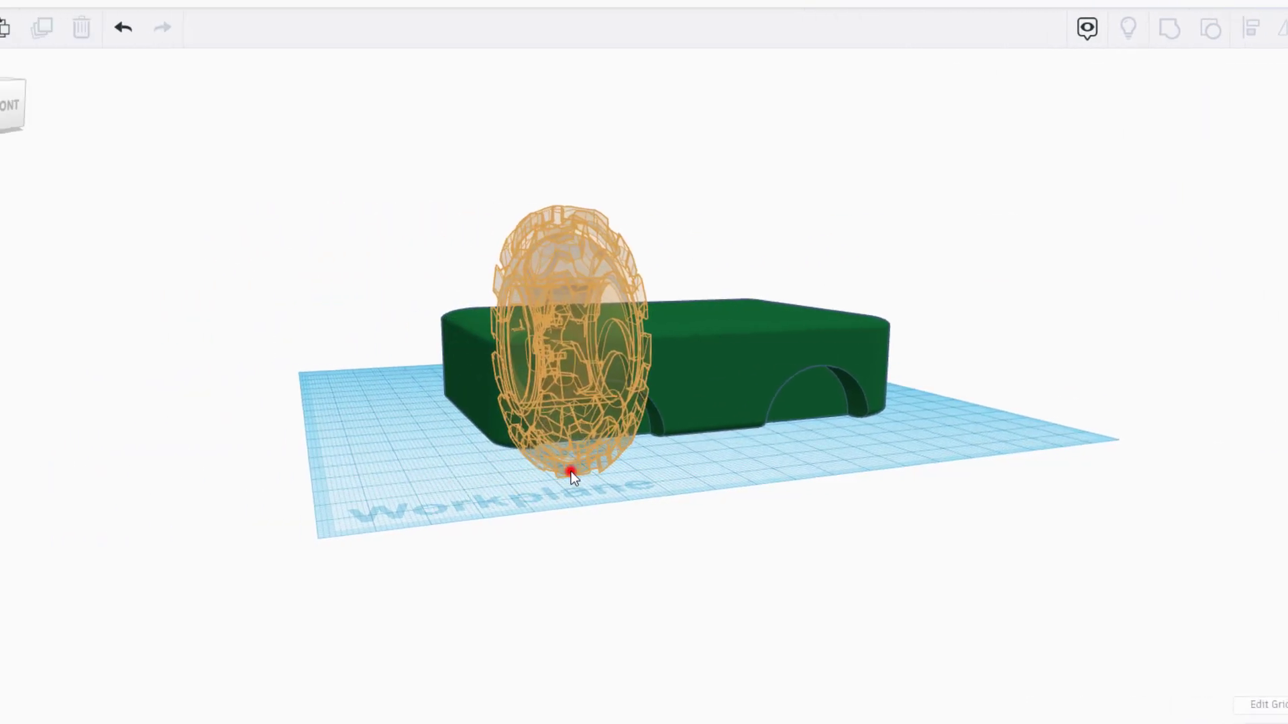
click(570, 473)
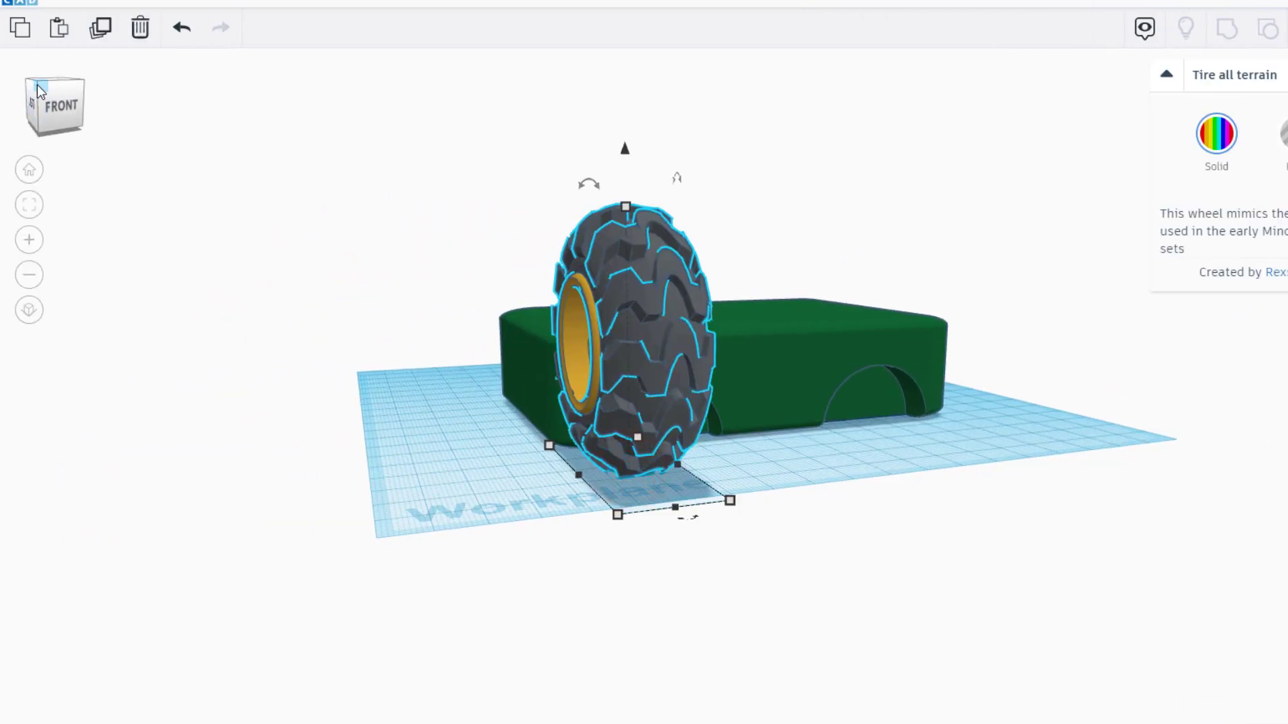
- Rotate the tire about its vertical axis so its hub faces outward, parallel to the body's long side
click(39, 85)
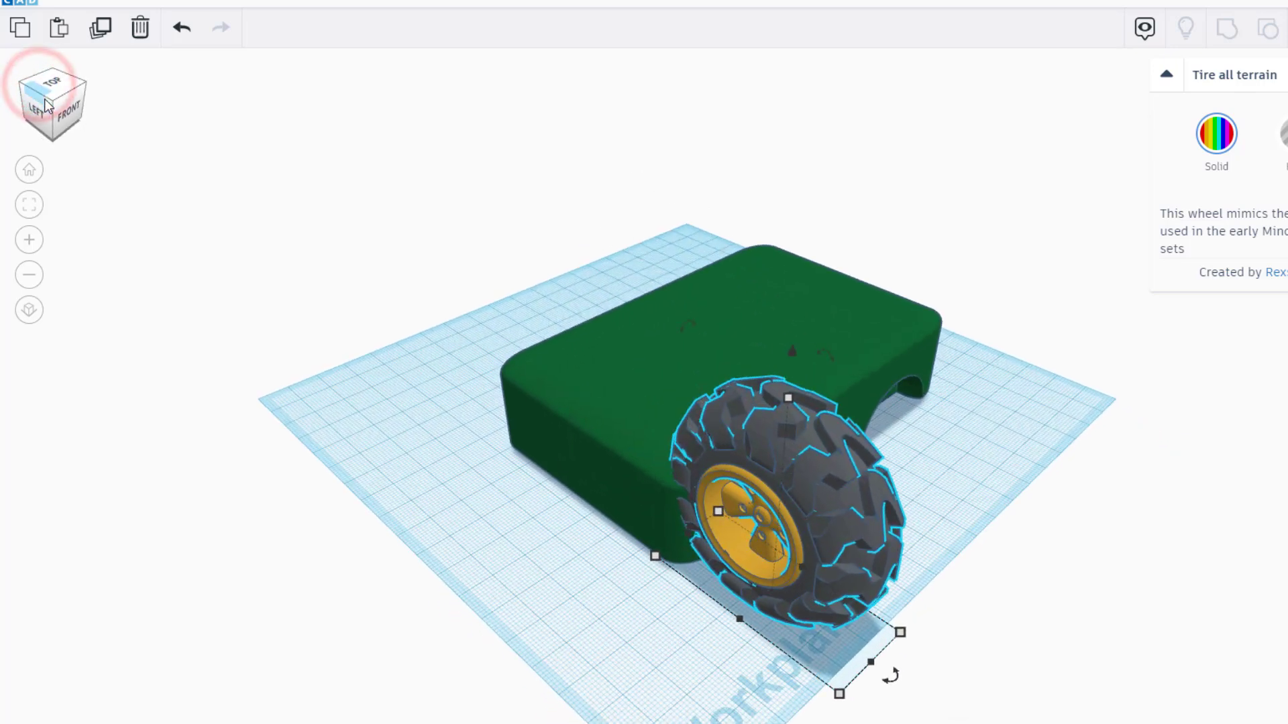
drag(890, 677, 890, 686)
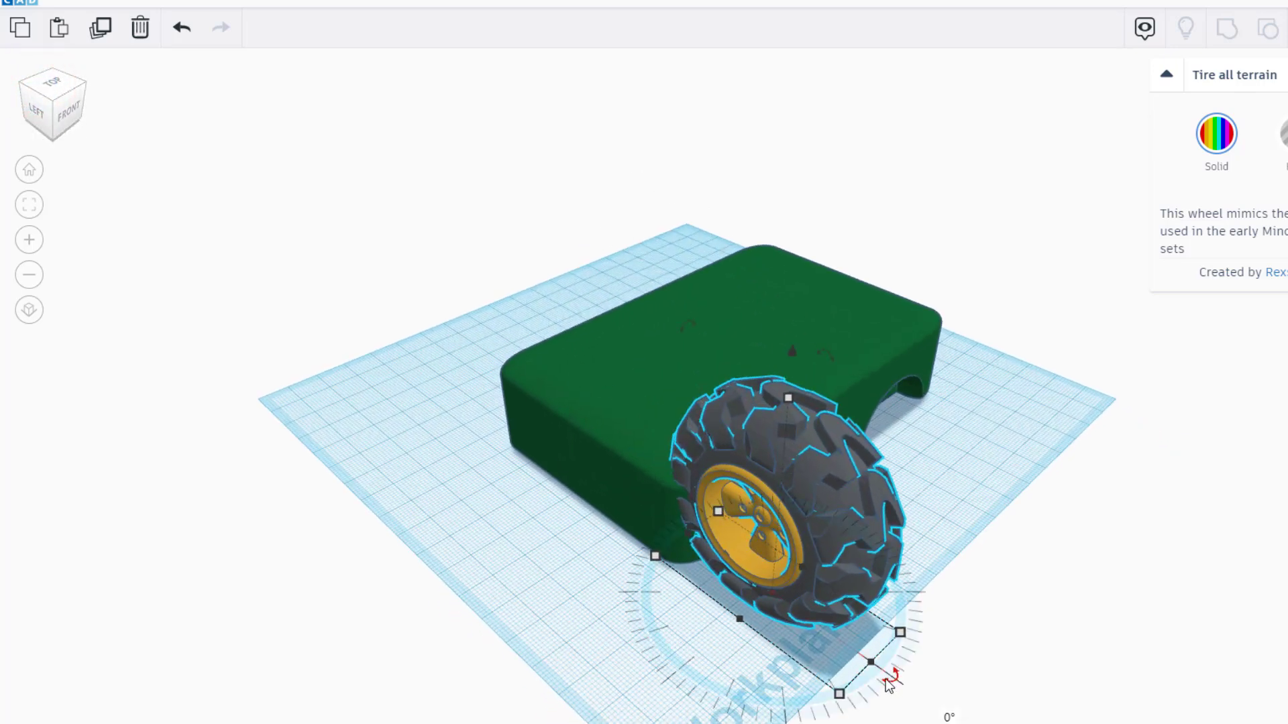
drag(890, 687, 823, 554)
right_drag(849, 510, 706, 469)
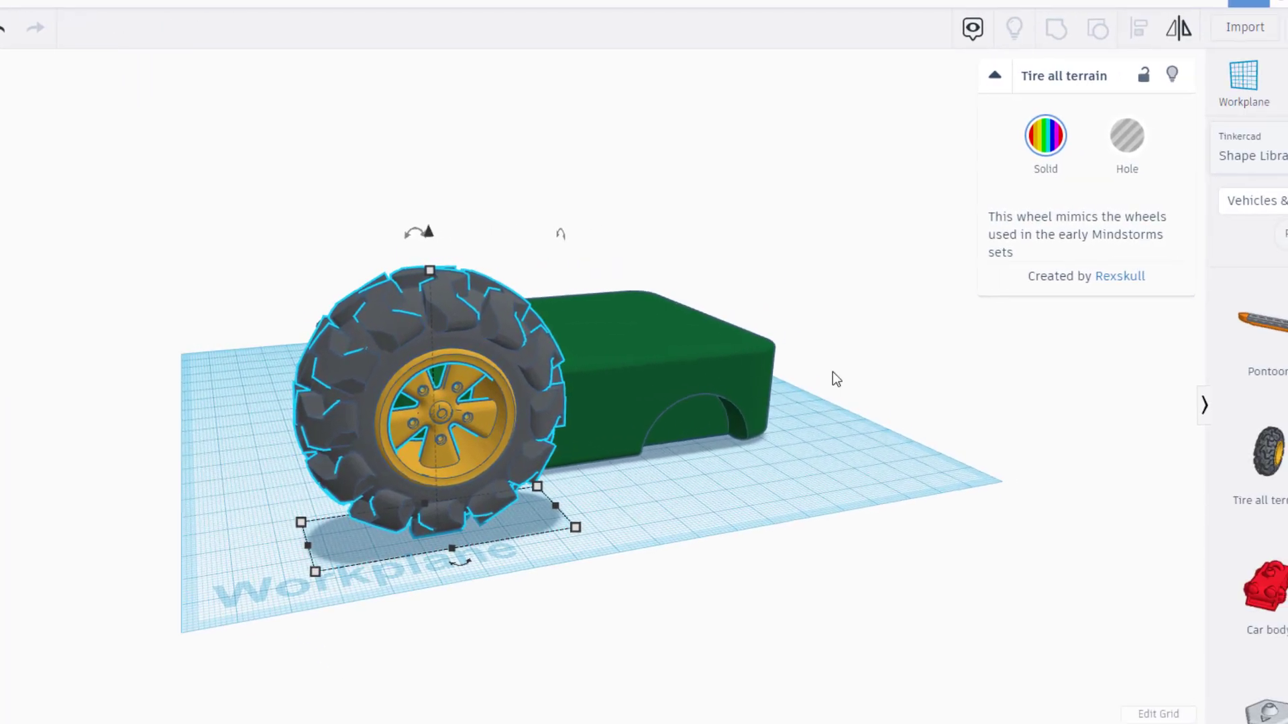
- Set a temporary workplane on the inner face of the right wheel well and drop the tire onto it
click(1200, 81)
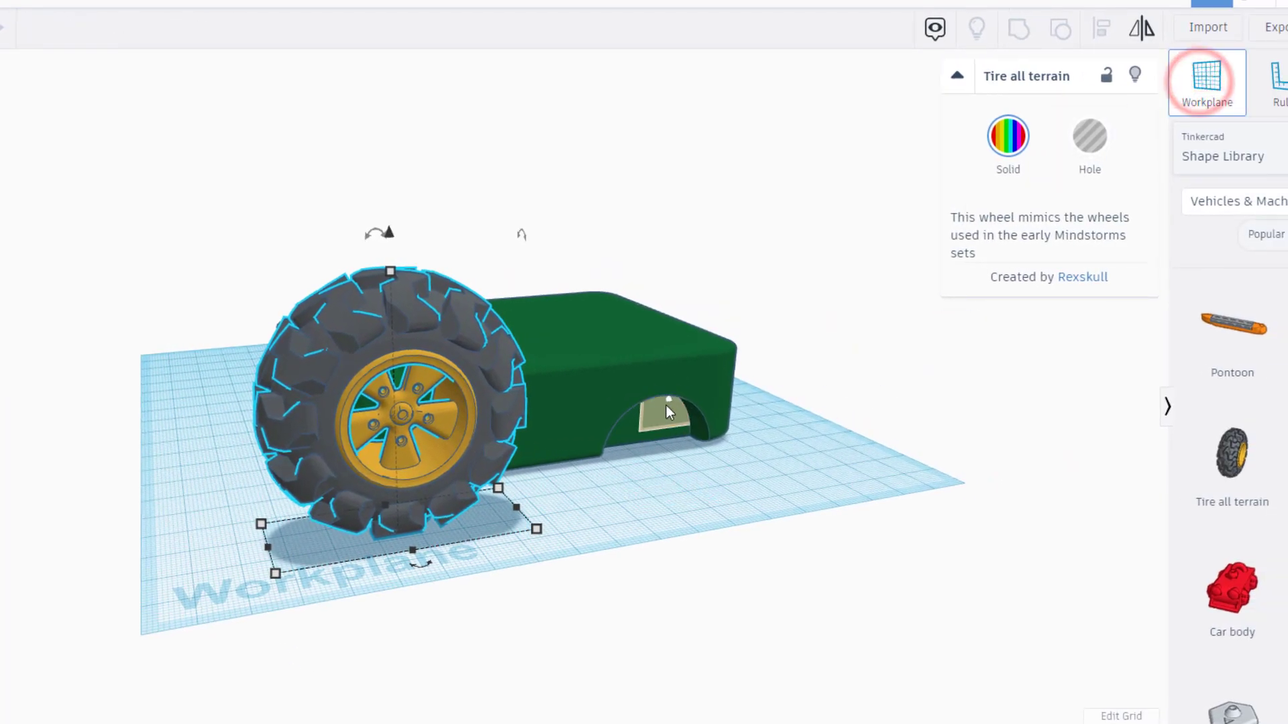
click(645, 421)
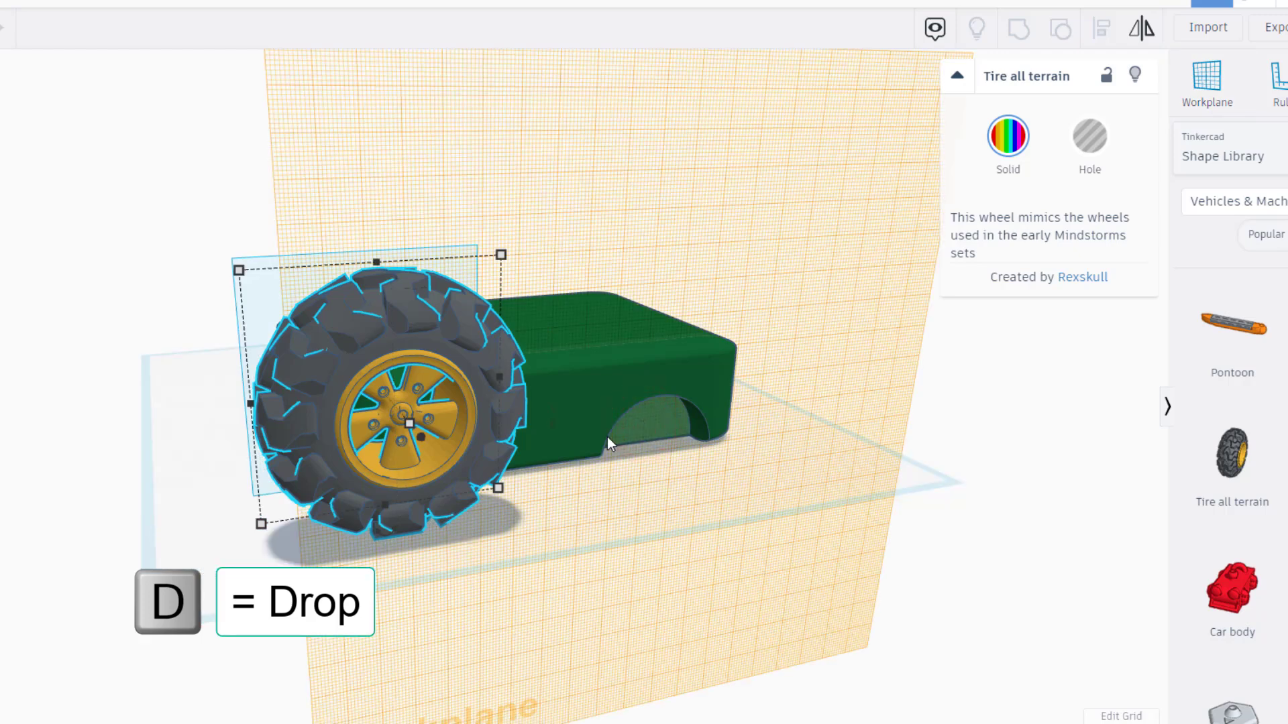
key(d)
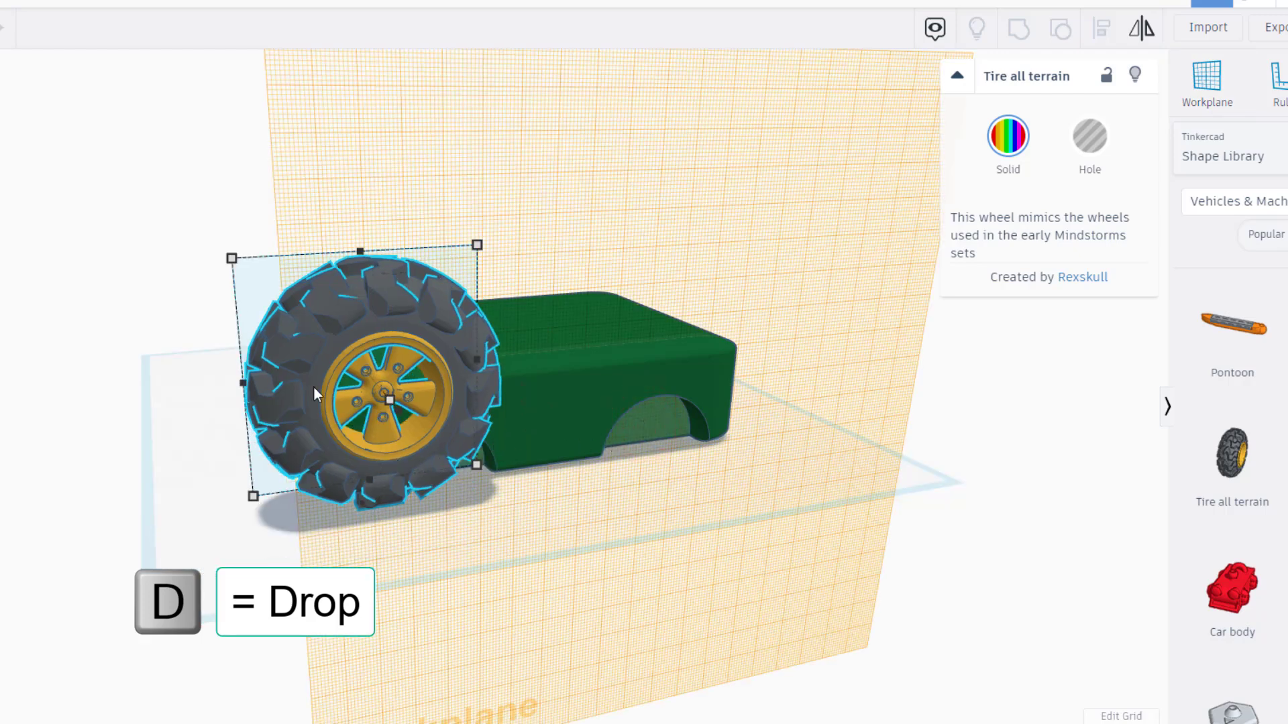
- Scale the tire down proportionally to fit the left wheel well and nudge it down into the opening
shift+drag(230, 262, 364, 369)
key(Down)
key(Down)
key(Down)
key(Down)
key(Down)
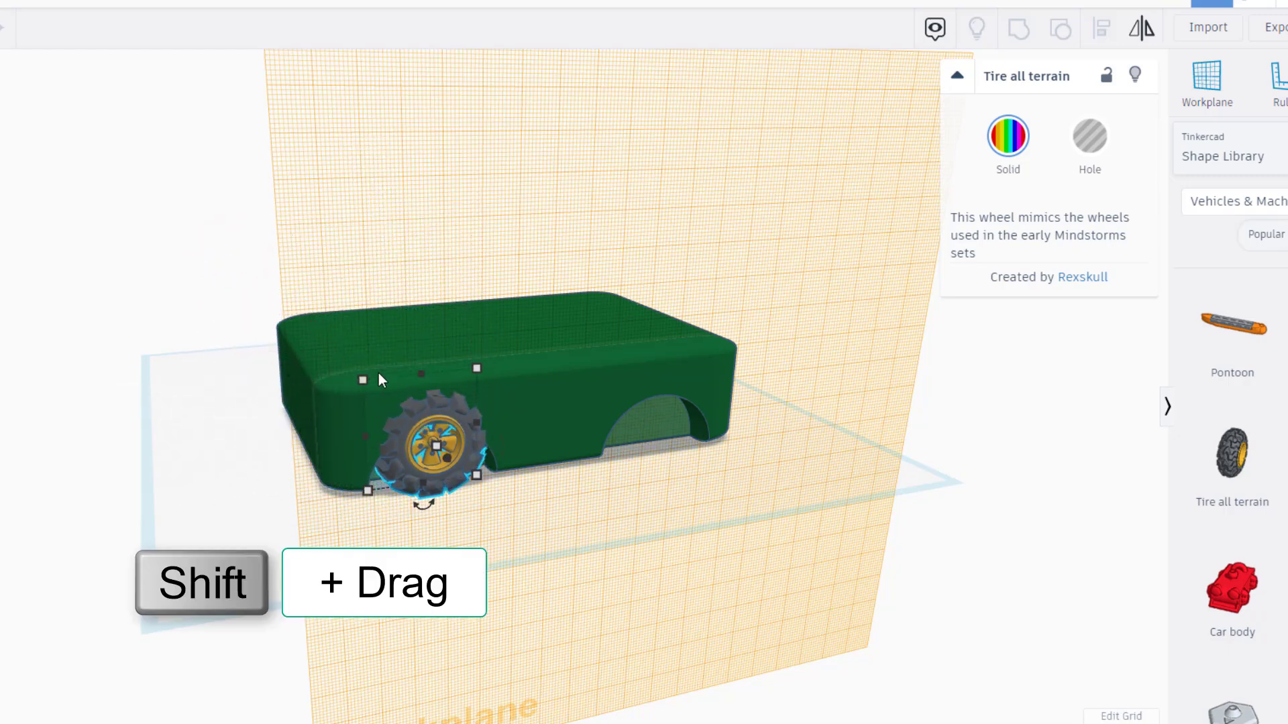
scroll(378, 379, up, 2)
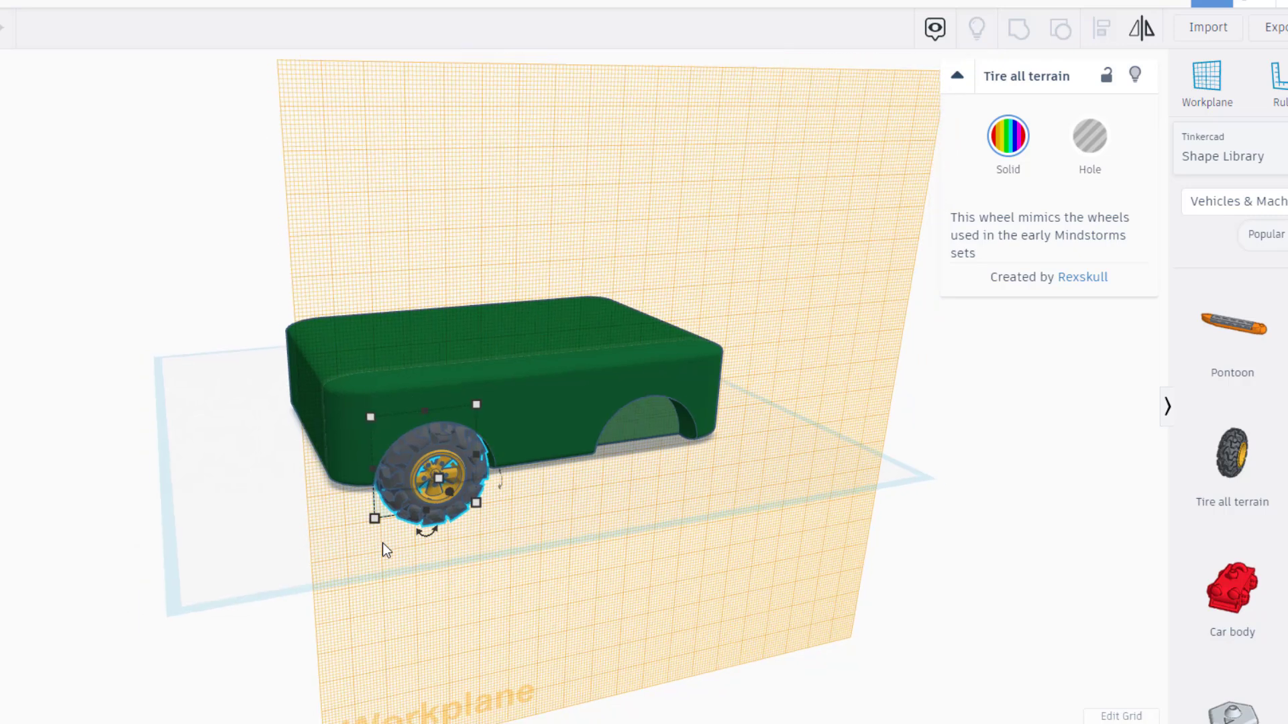
- Restore the default workplane and lower the tire a few nudges to leave clearance below the wheel-well arch
click(1212, 101)
click(806, 553)
right_drag(686, 589, 536, 561)
scroll(426, 514, up, 3)
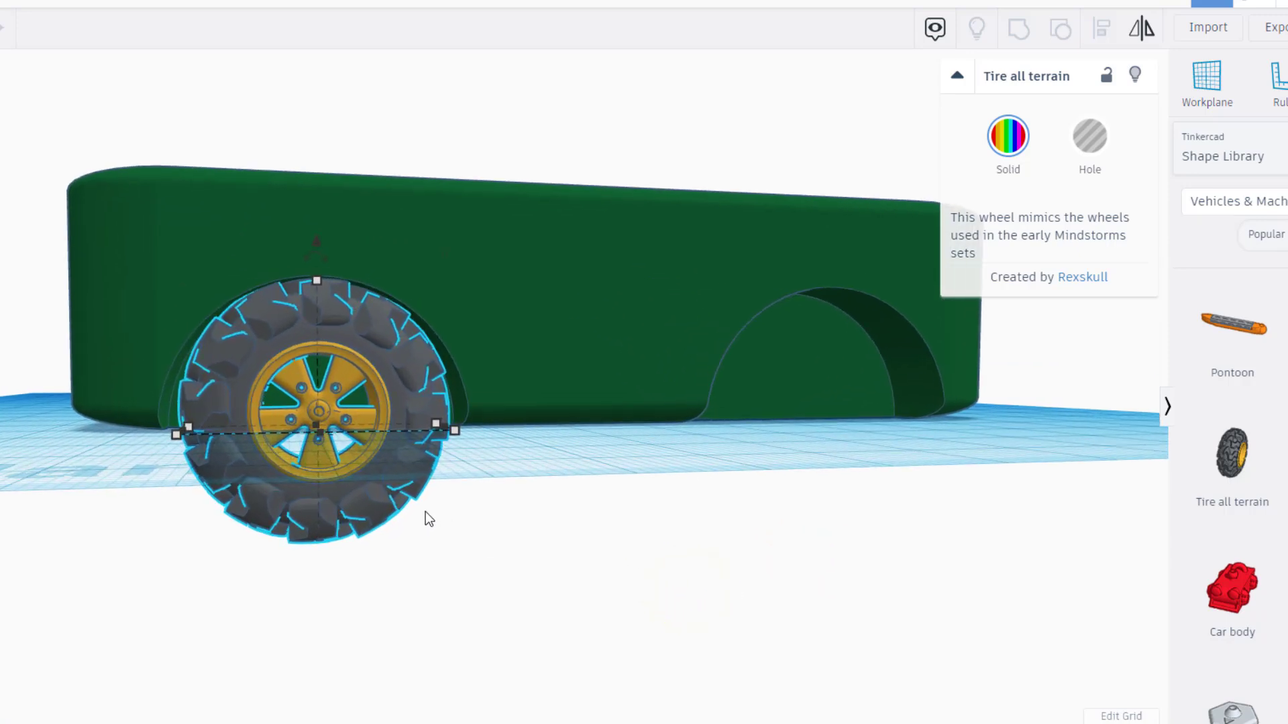
right_drag(352, 340, 352, 340)
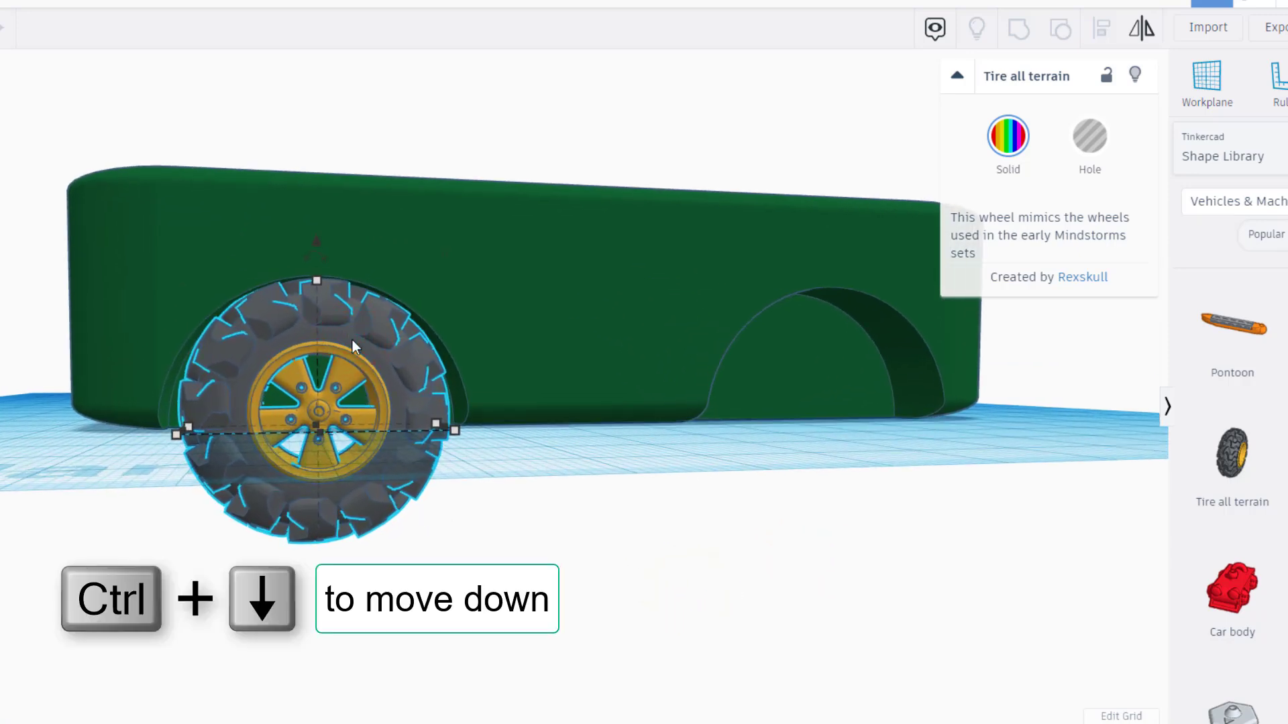
key(ctrl+Down)
key(ctrl+Down)
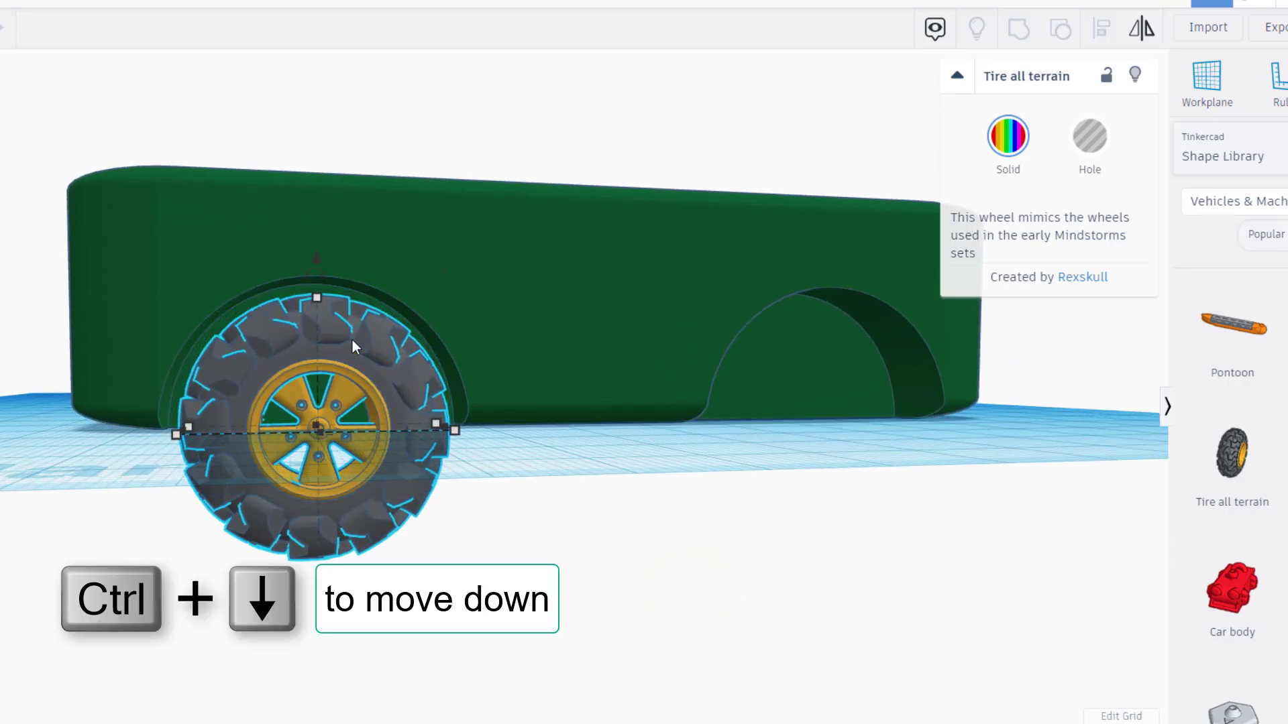
key(ctrl+Down)
key(ctrl+Up)
key(ctrl+Down)
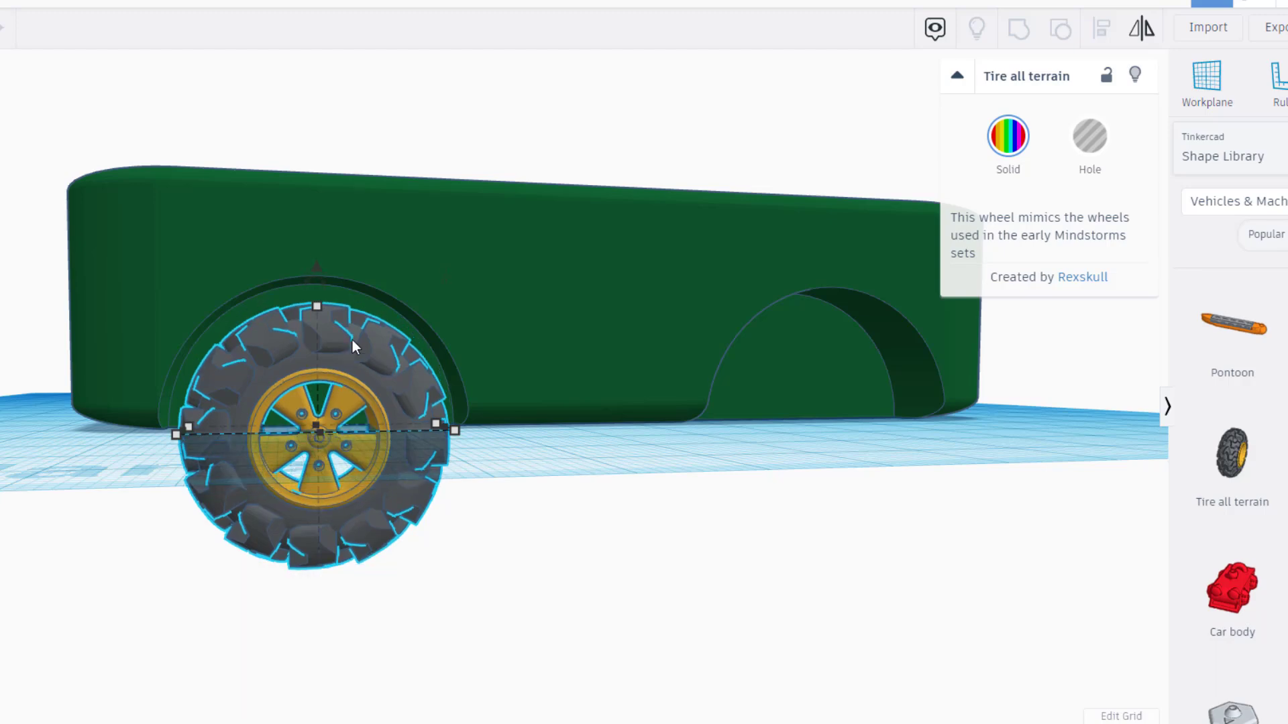
- Duplicate the tire and nudge the copy along the body until it is centred in the right wheel well
right_drag(546, 451, 470, 486)
key(ctrl+d)
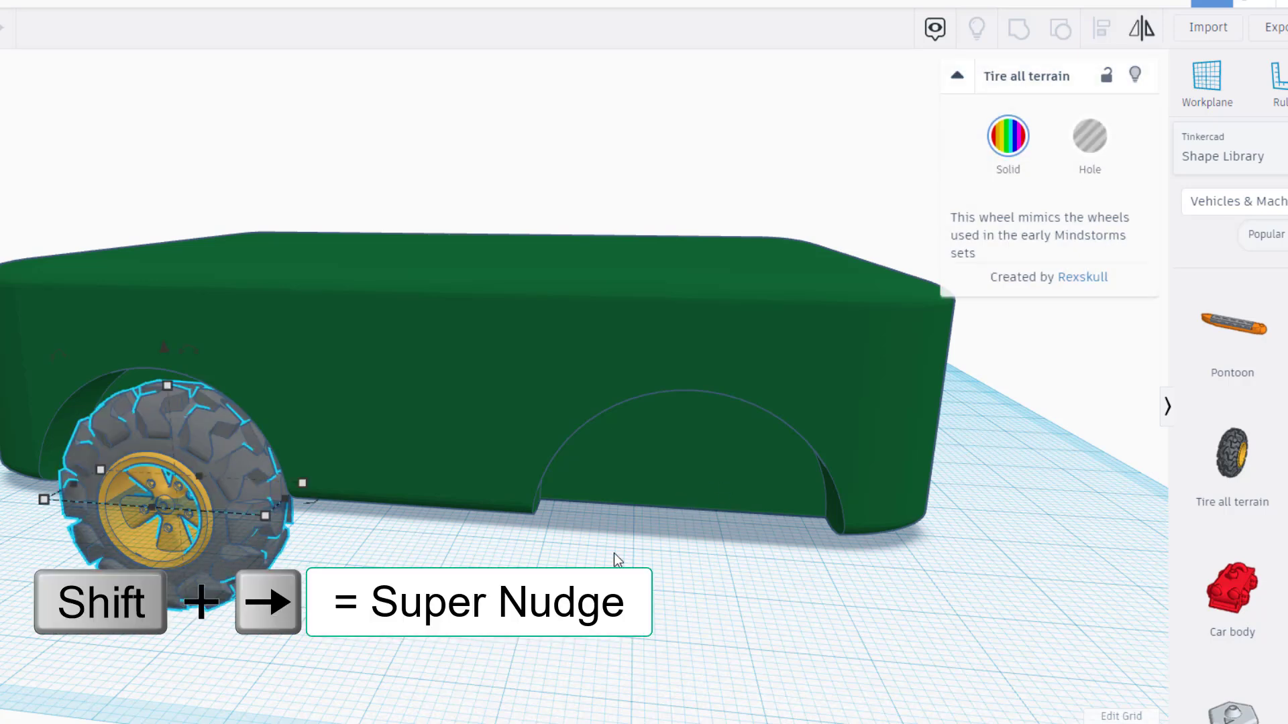
key(shift+Right)
key(shift+Right)
key(shift+Right)
key(shift+Right)
key(shift+Right)
key(shift+Right)
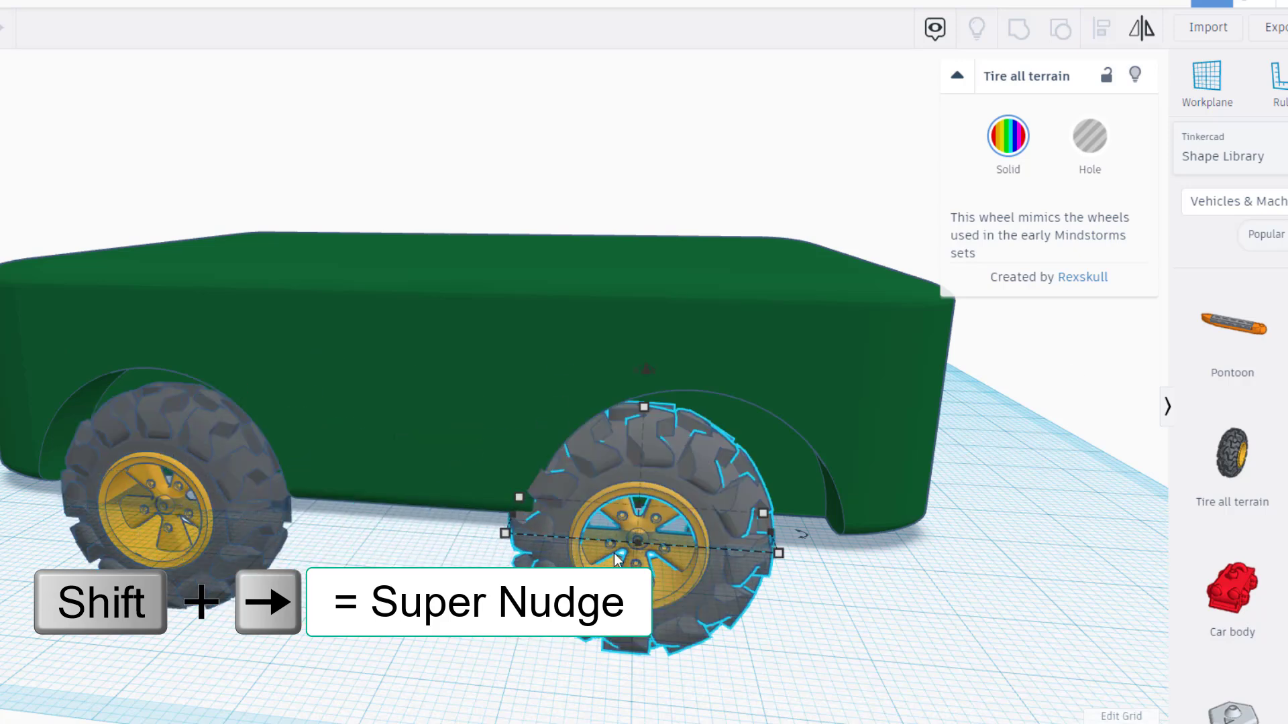
key(shift+Left)
key(shift+Left)
key(shift+Left)
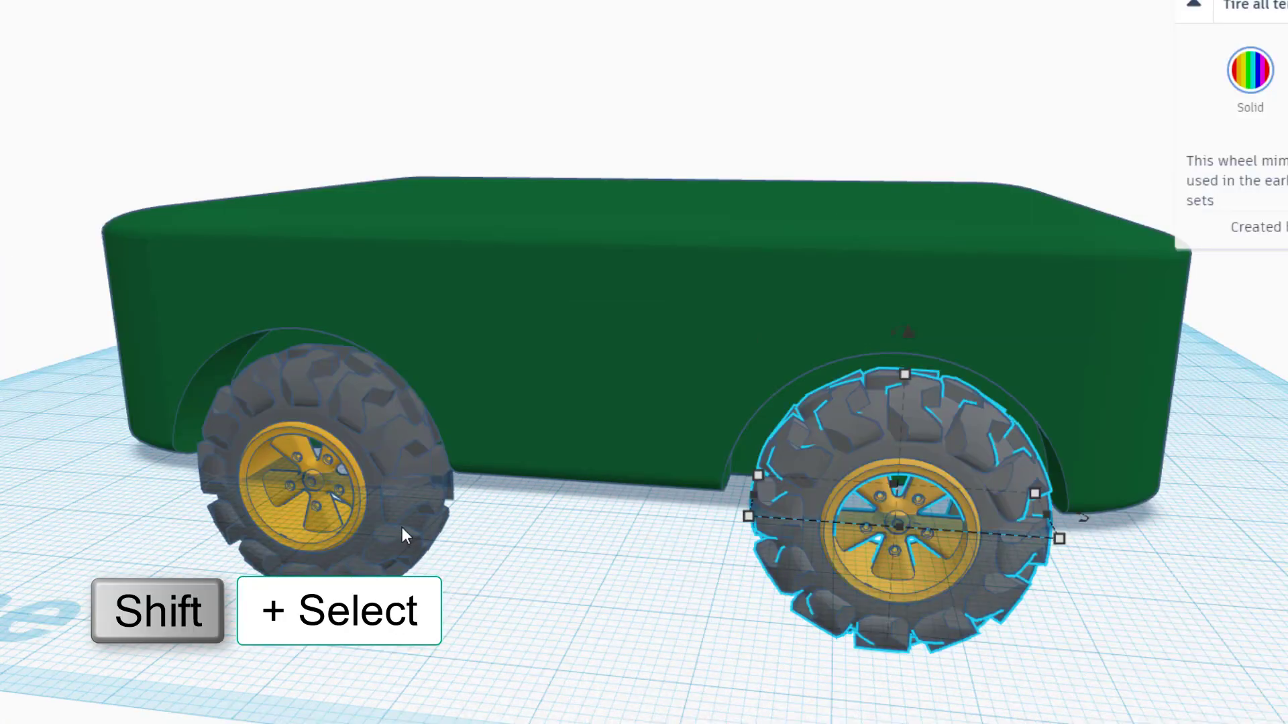
- Group the two tires and set a temporary workplane on the inner face of a wheel well on the opposite side
shift+click(403, 533)
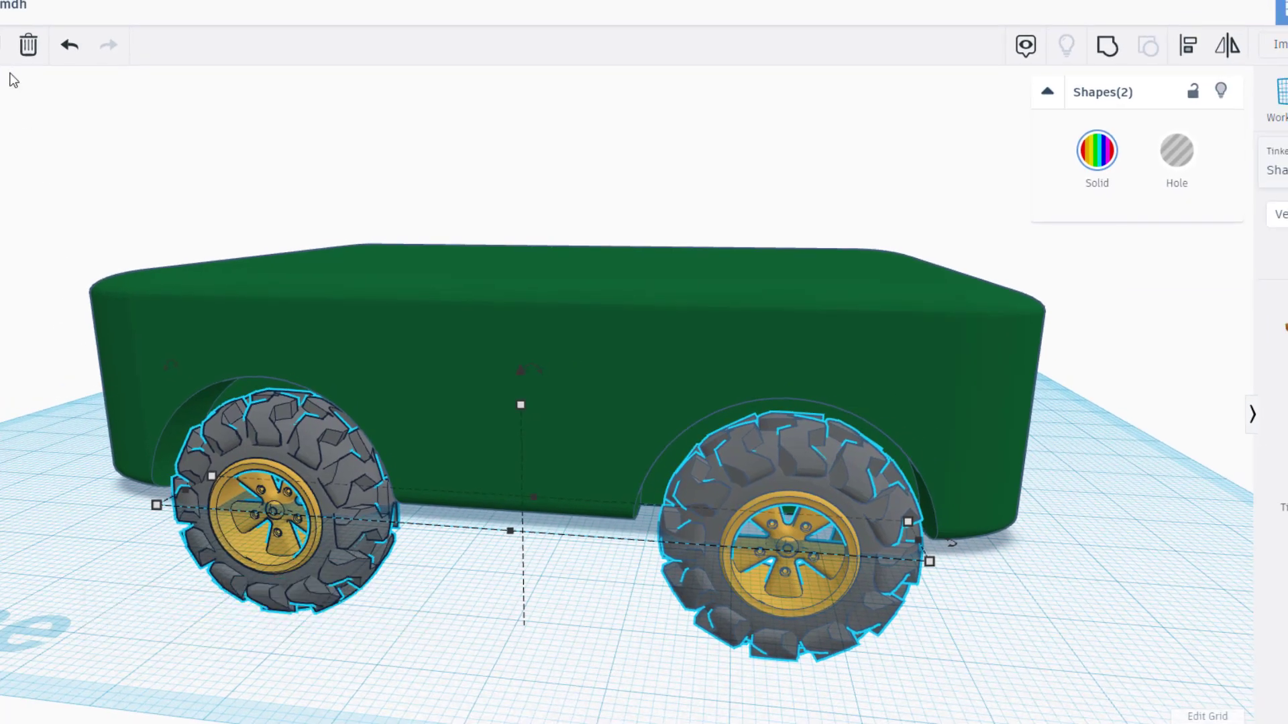
click(1108, 57)
right_drag(285, 383, 1085, 373)
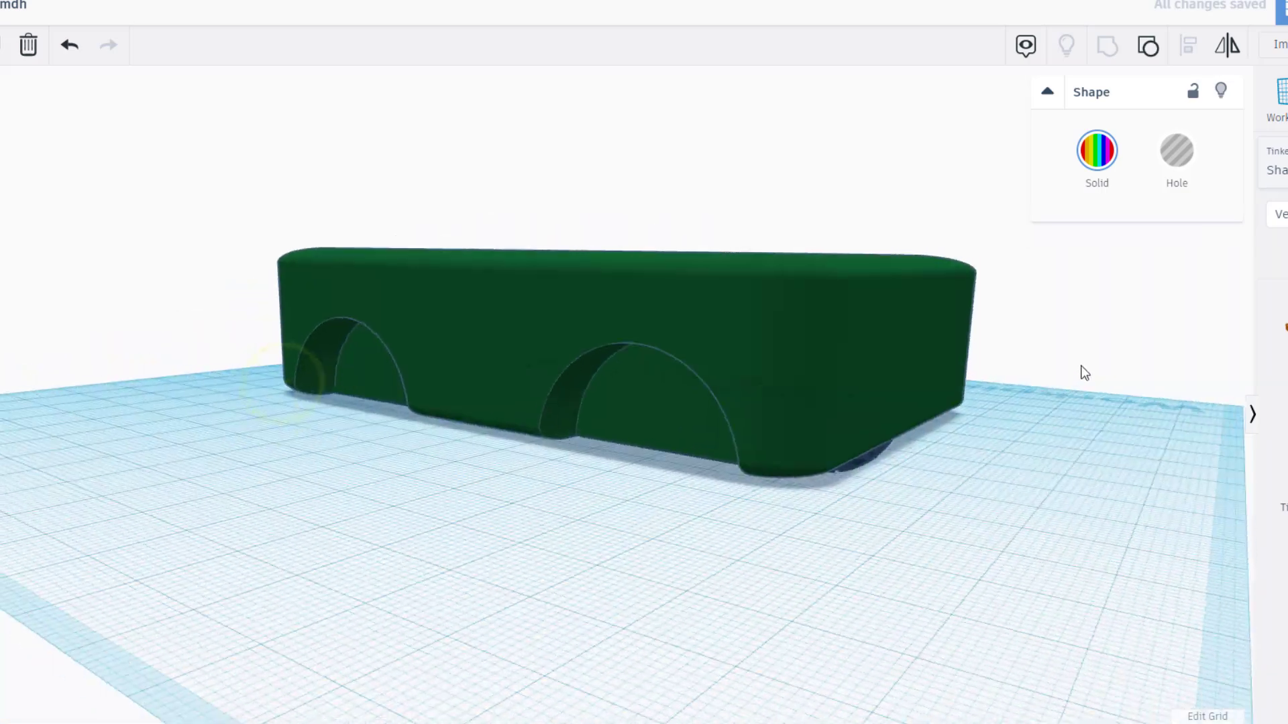
key(w)
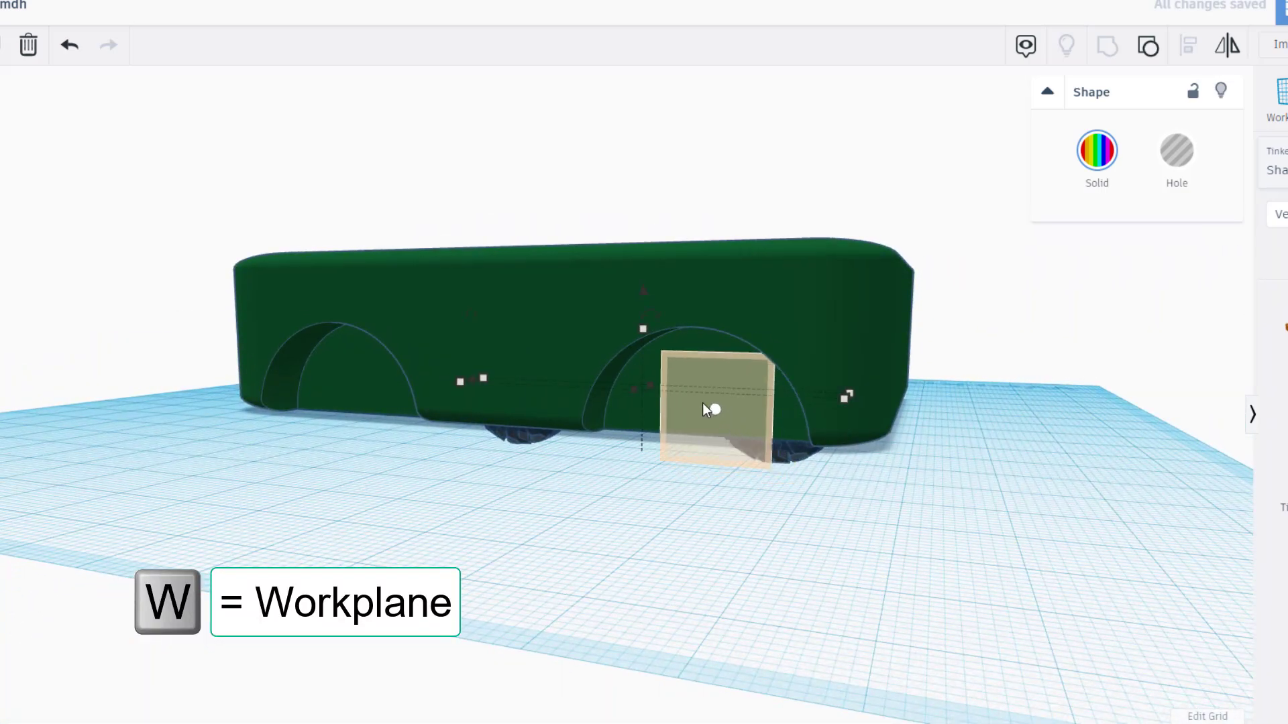
click(702, 403)
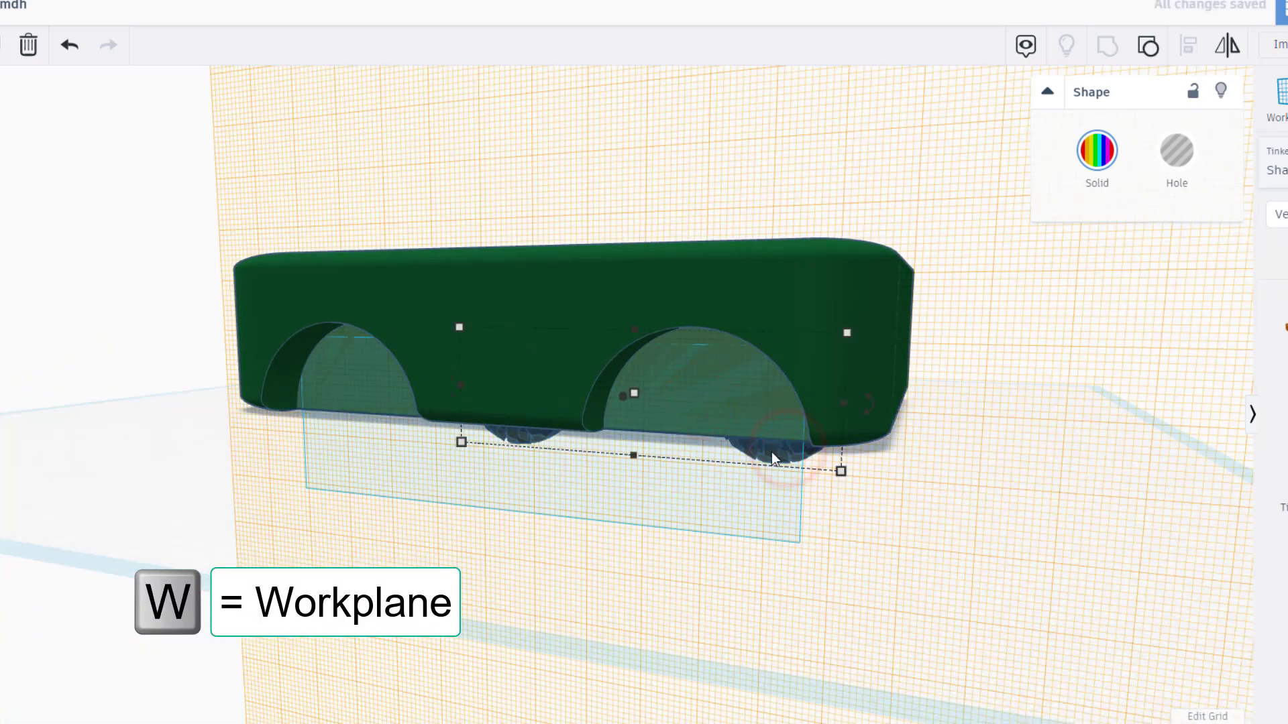
- Duplicate the grouped tires, drop the copy onto the opposite side's workplane, and restore the default workplane
key(ctrl+d)
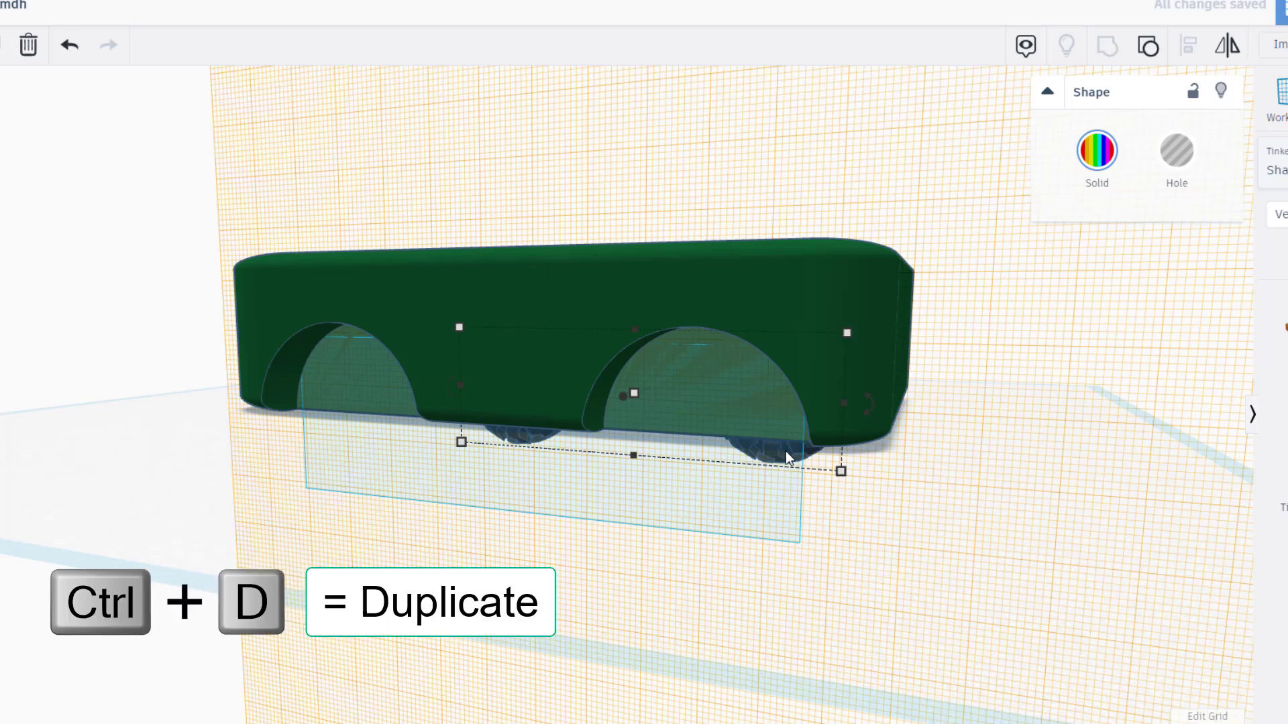
key(d)
right_drag(798, 495, 591, 492)
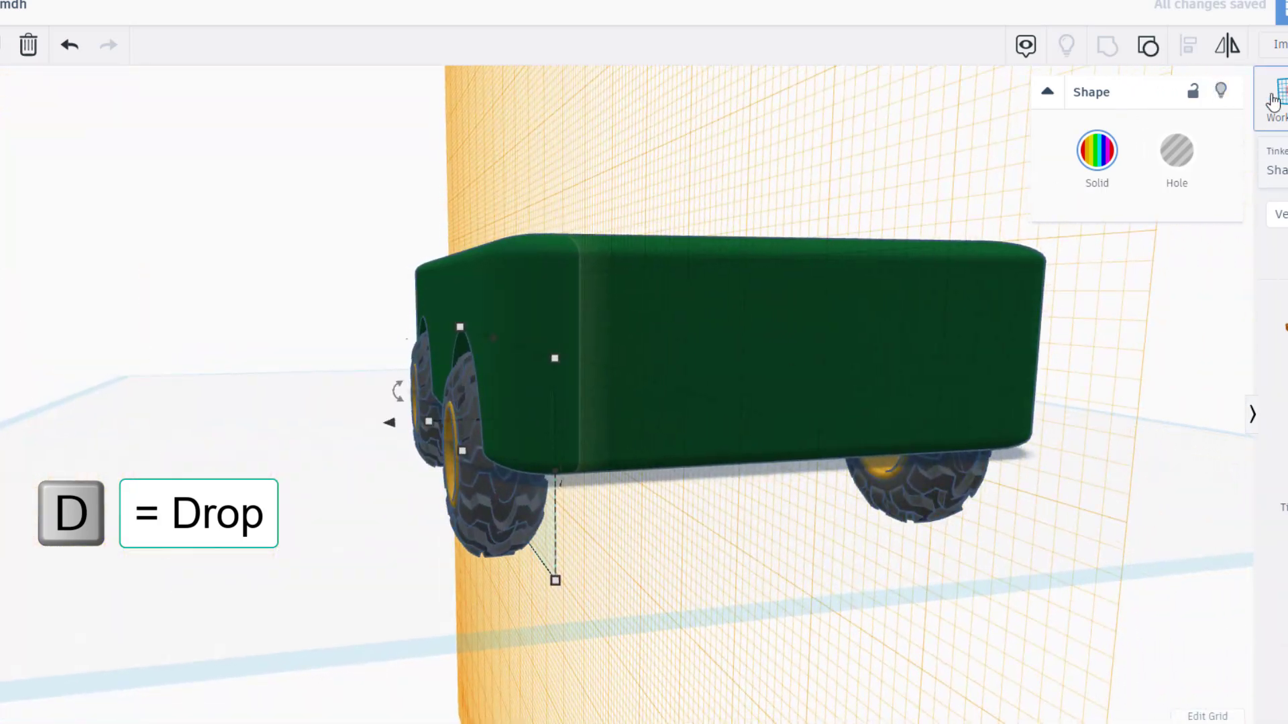
click(190, 506)
- Select the body and both tire pairs and drop the whole jeep onto the default workplane
right_drag(411, 399, 552, 401)
key(ctrl+a)
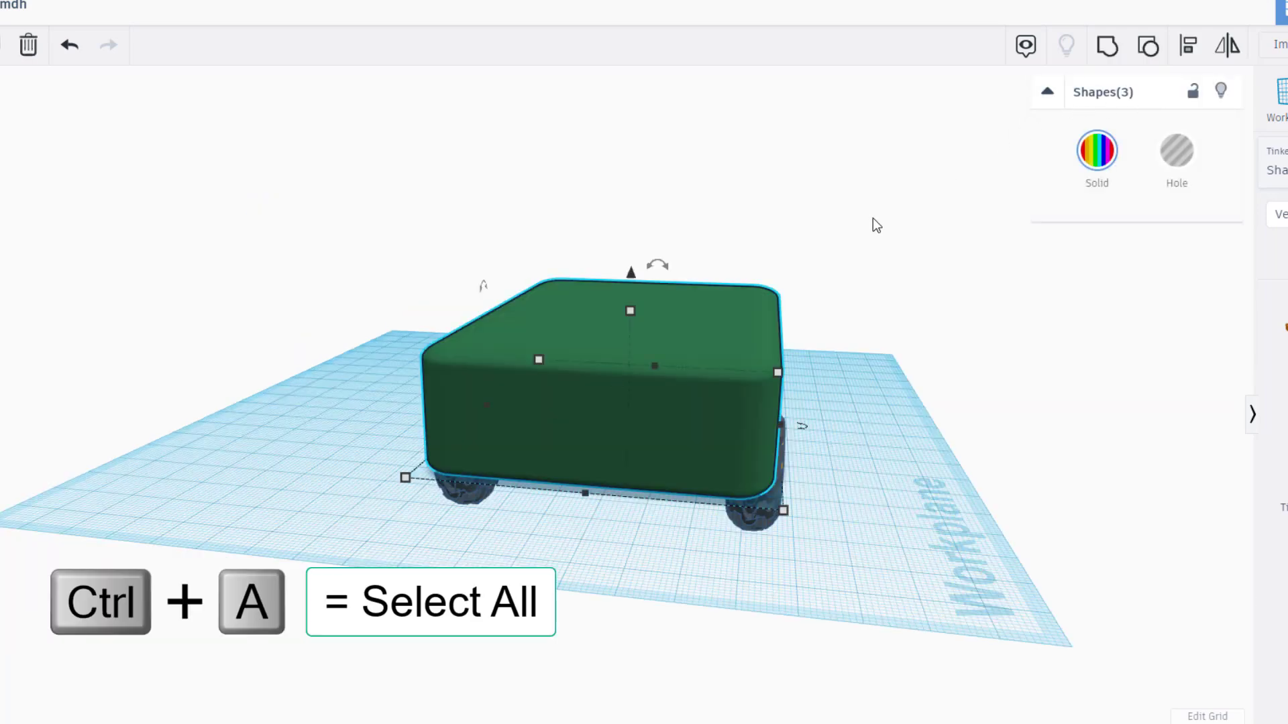
key(d)
- Set a temporary workplane on the end face of the jeep body
right_drag(890, 490, 679, 368)
key(w)
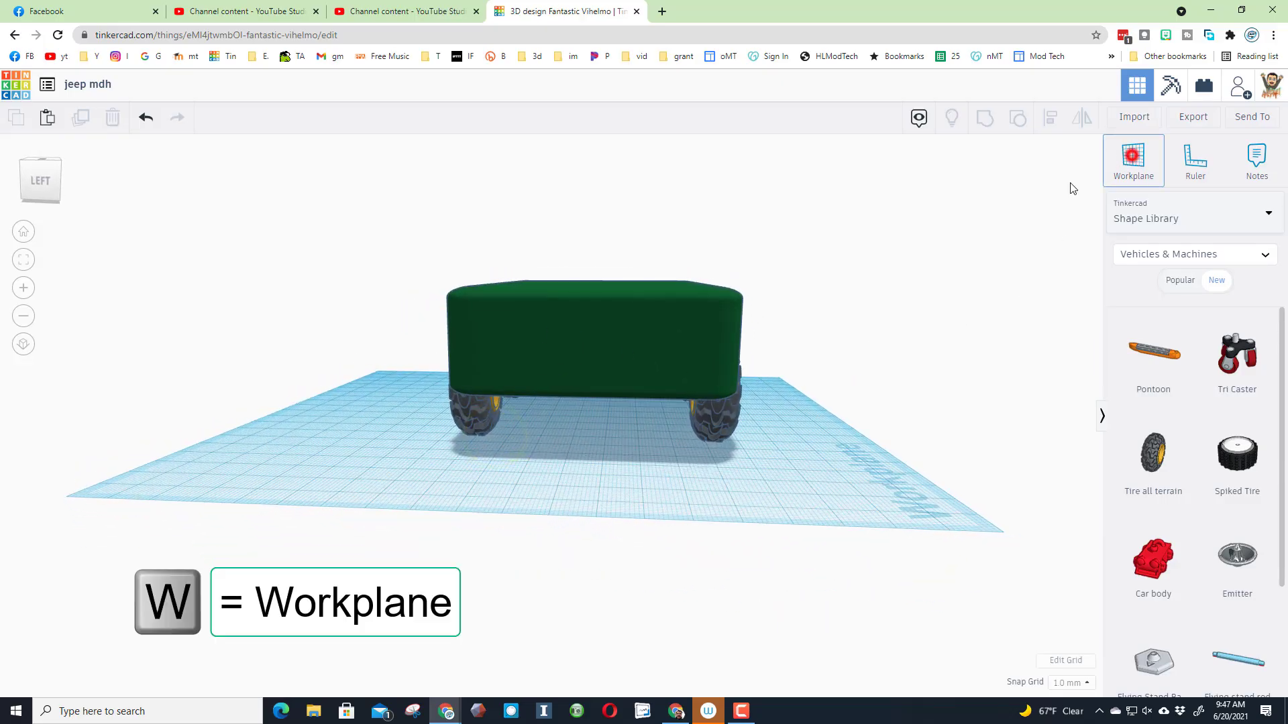
click(587, 345)
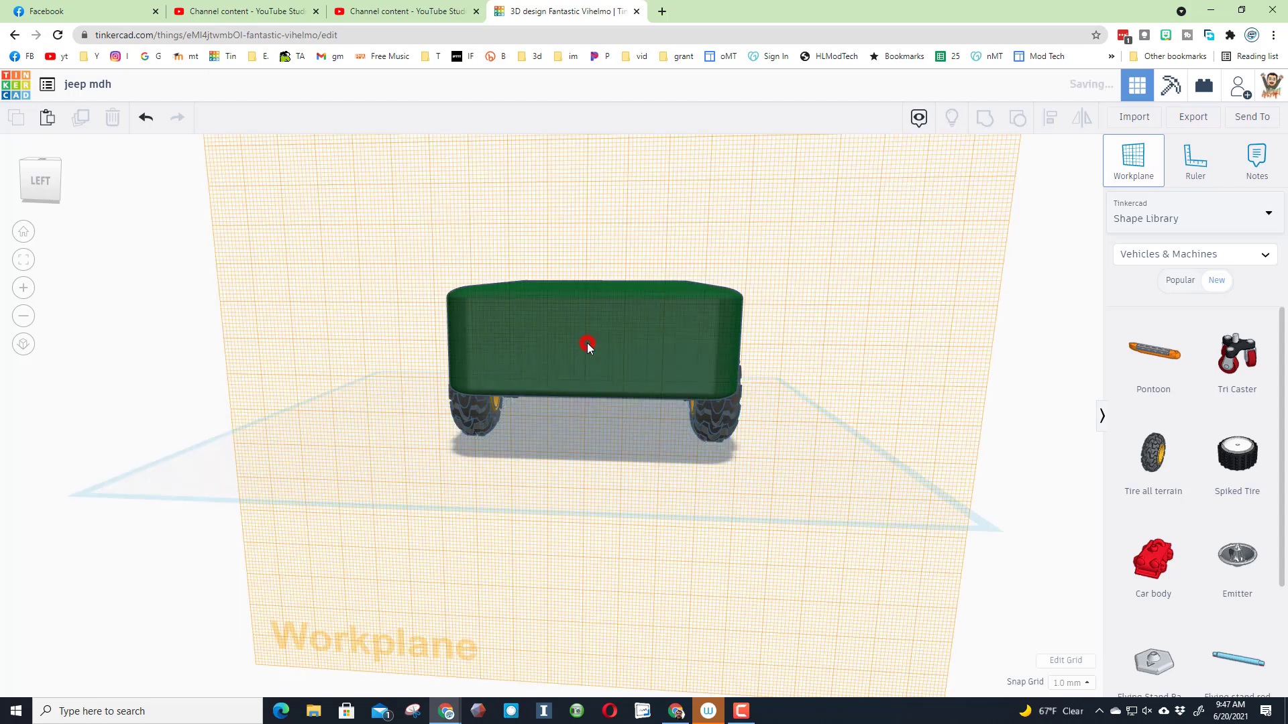
- Place a cylinder hole from Basic Shapes on the end face and set its width to 4 mm
click(1147, 227)
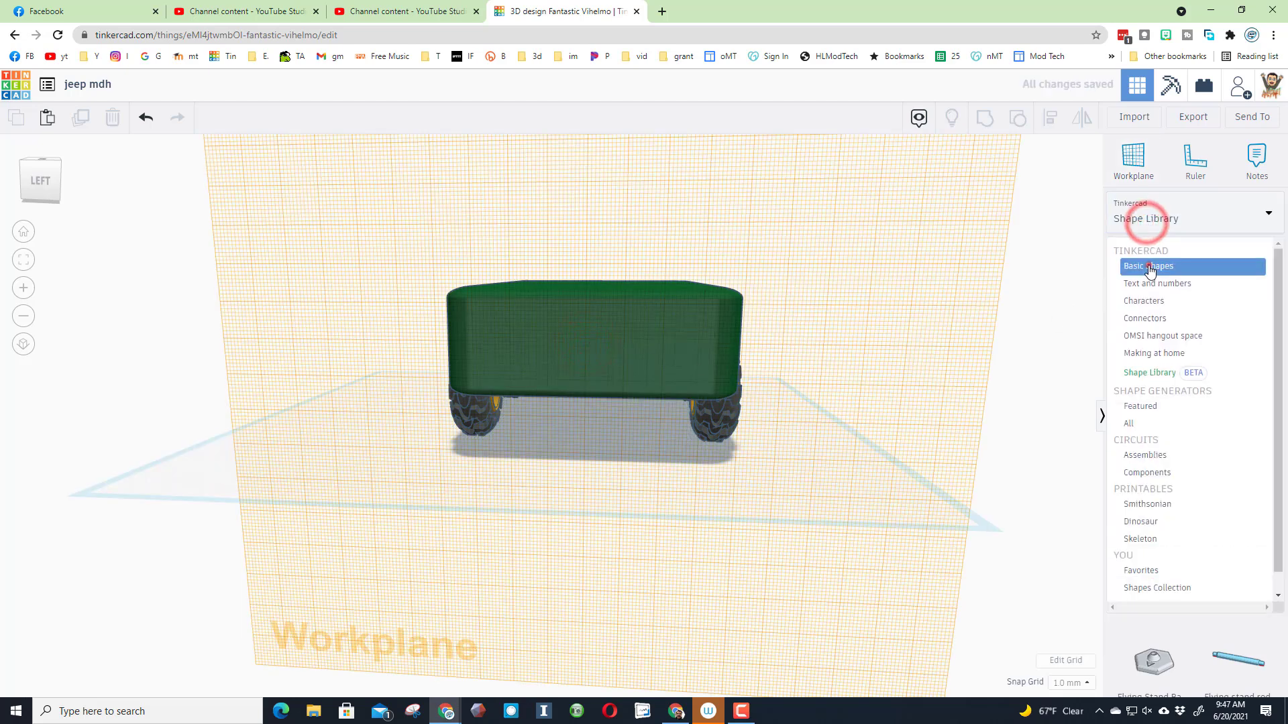
click(1150, 263)
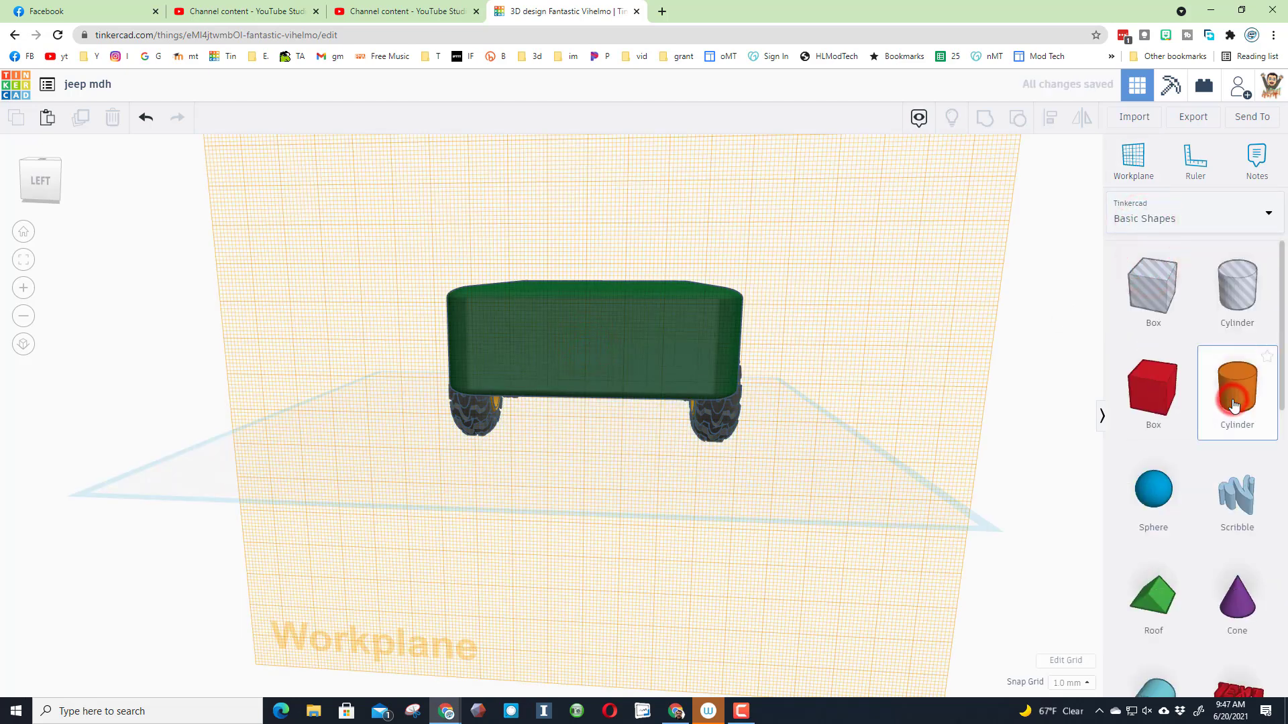
click(1238, 295)
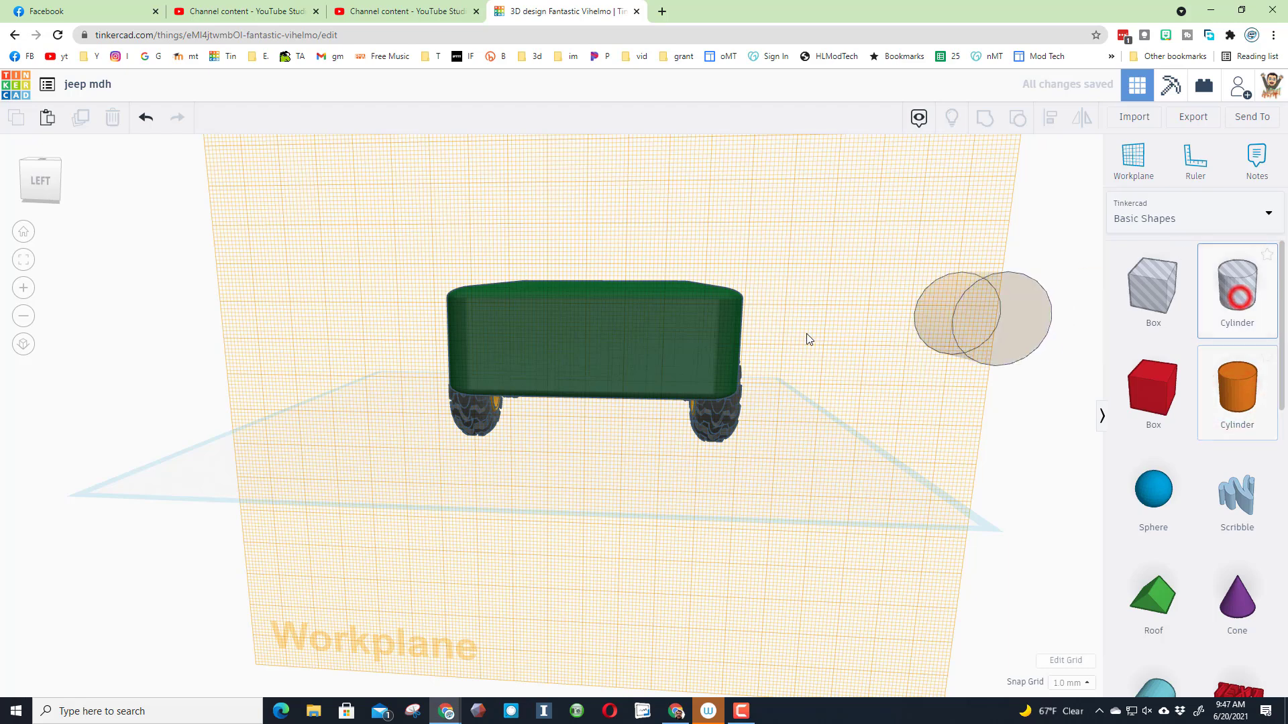
click(549, 322)
drag(586, 322, 567, 322)
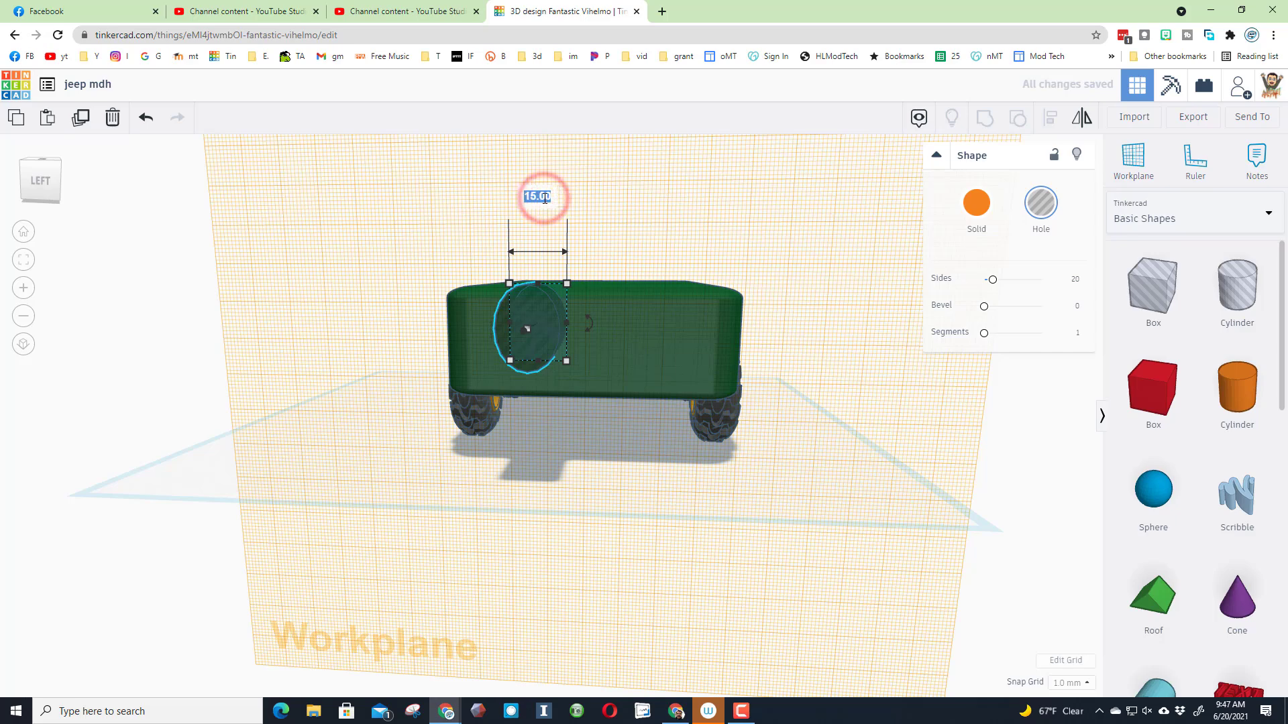
key(Return)
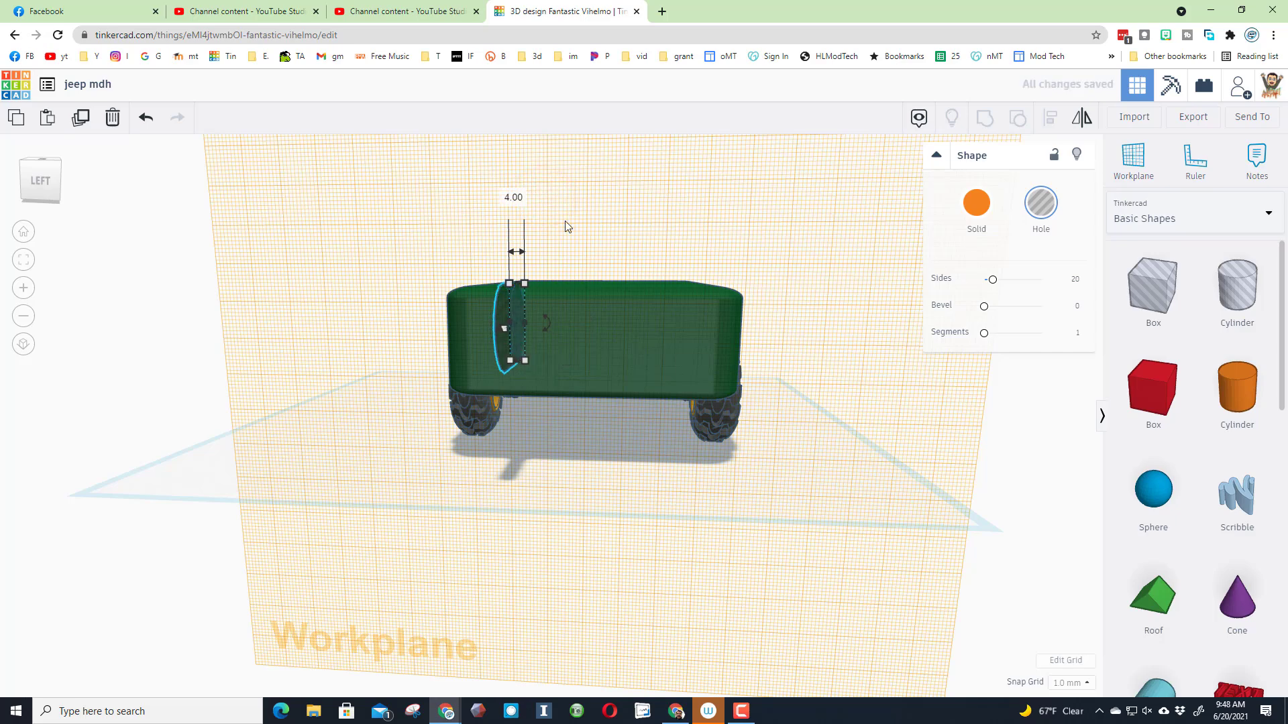
- Align the narrow cylinder hole with the body so it is centred on the end face in both directions
right_drag(530, 313, 570, 309)
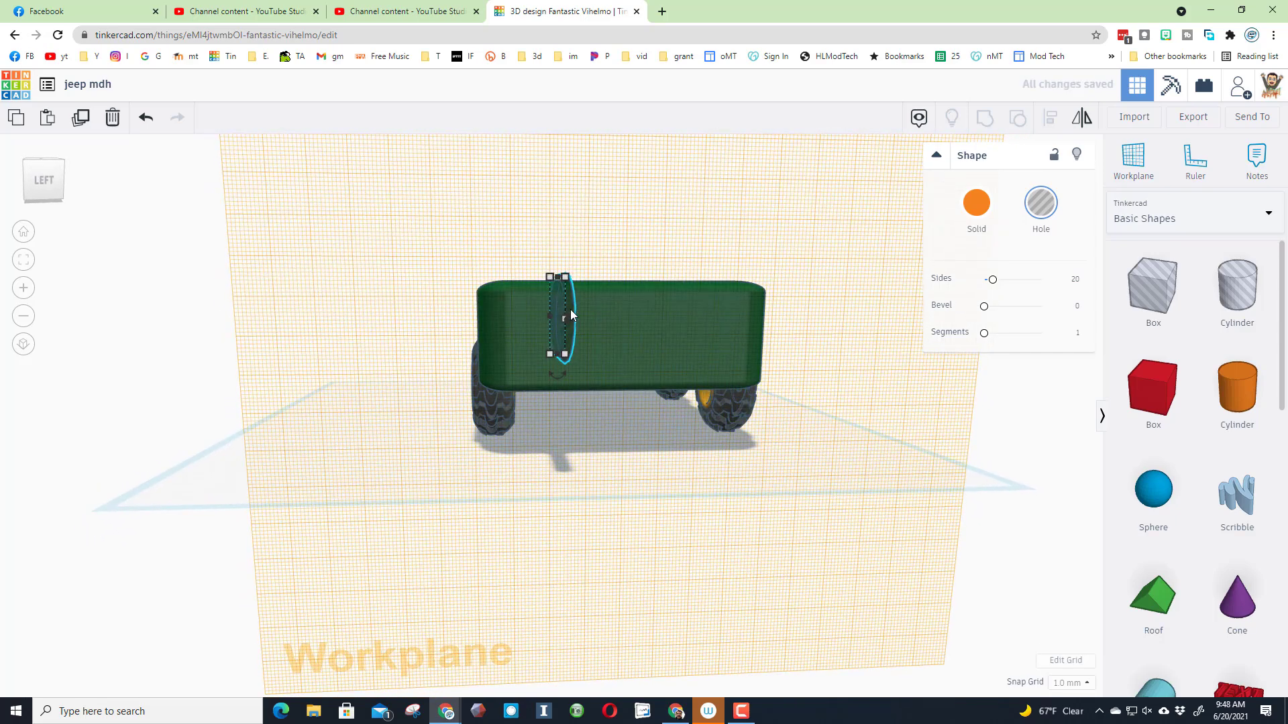
drag(548, 221, 597, 352)
click(1051, 118)
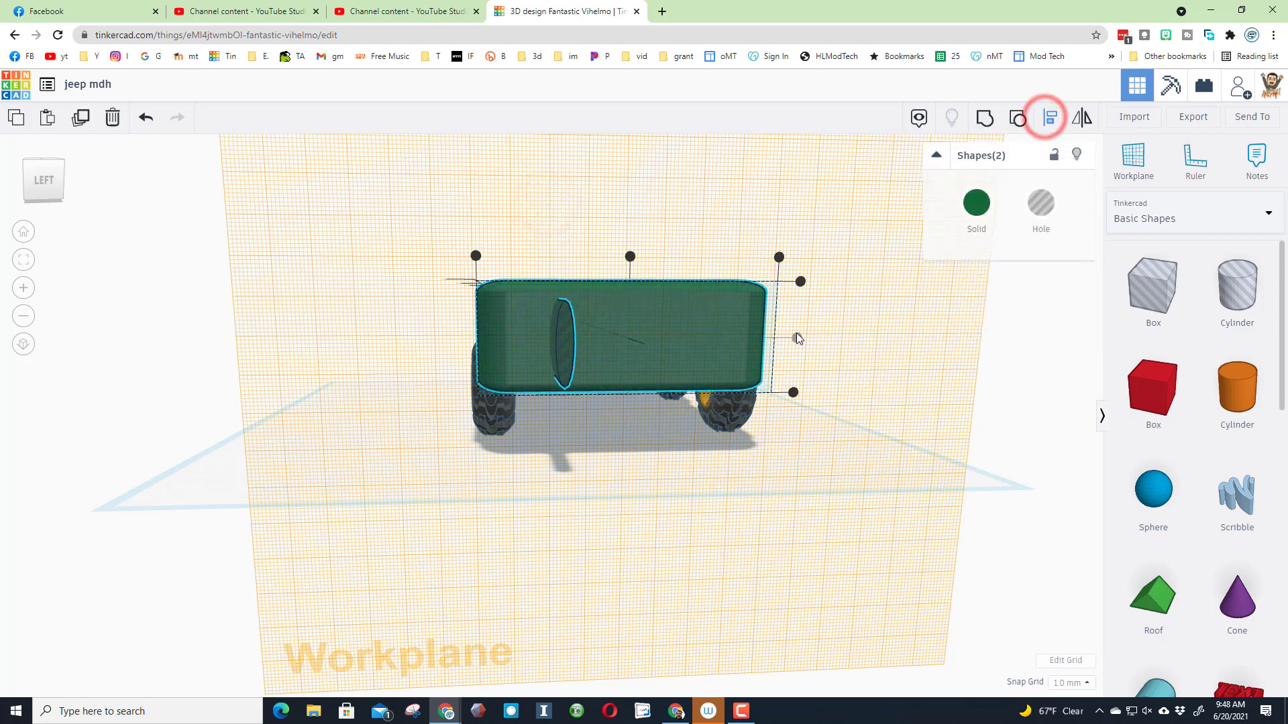
click(630, 258)
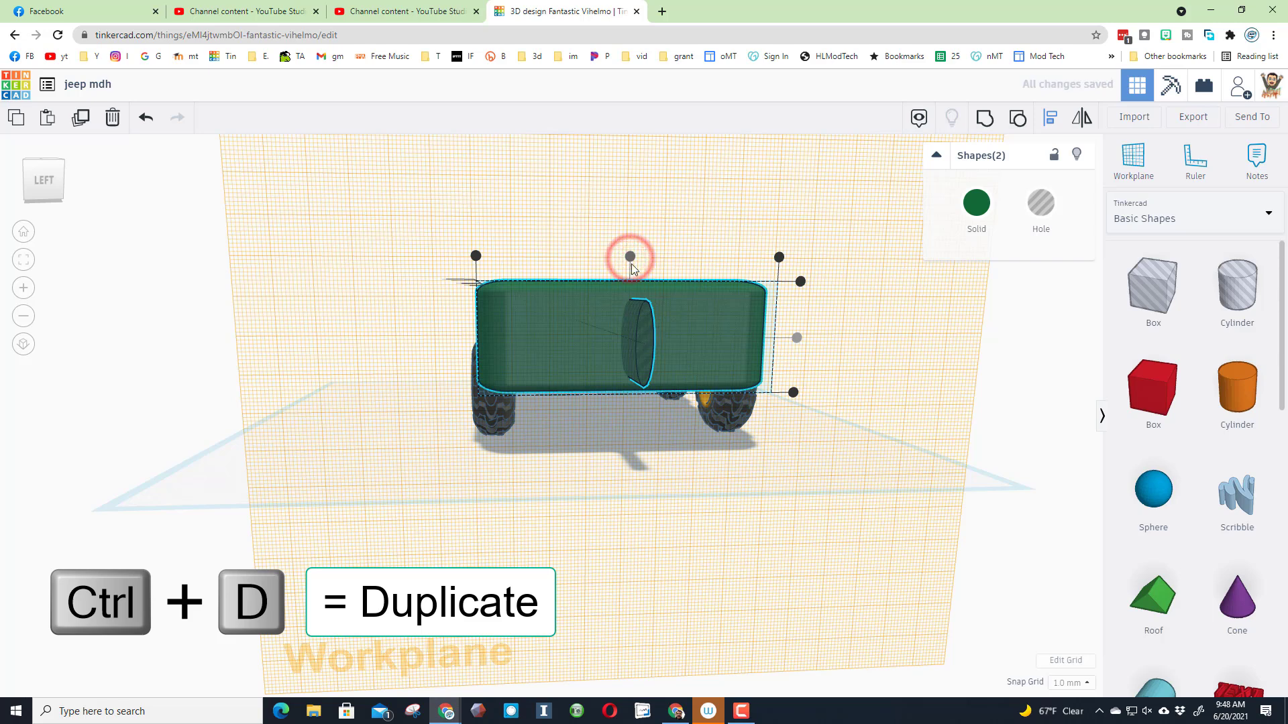
- Duplicate the cylinder hole and nudge the copy sideways to leave a small gap beside the original
scroll(617, 370, up, 2)
click(617, 370)
key(ctrl+d)
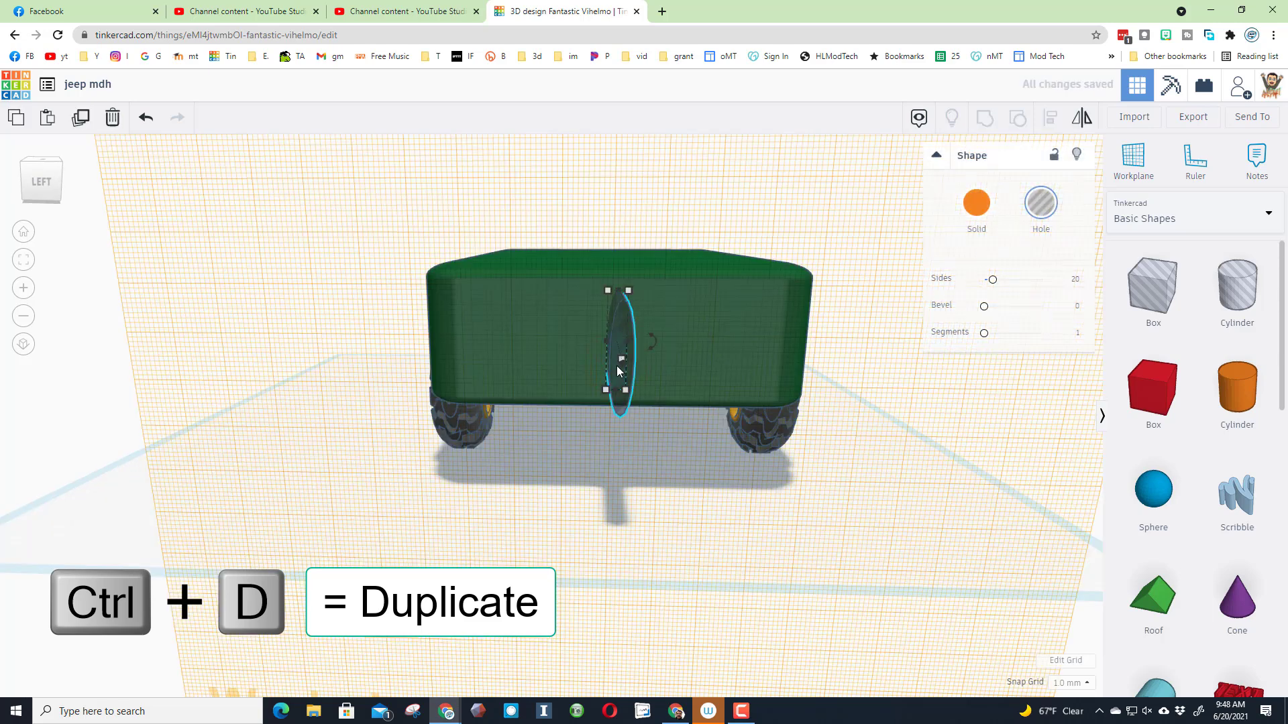
key(Left)
key(Left)
key(Left)
key(Left)
key(Left)
key(Left)
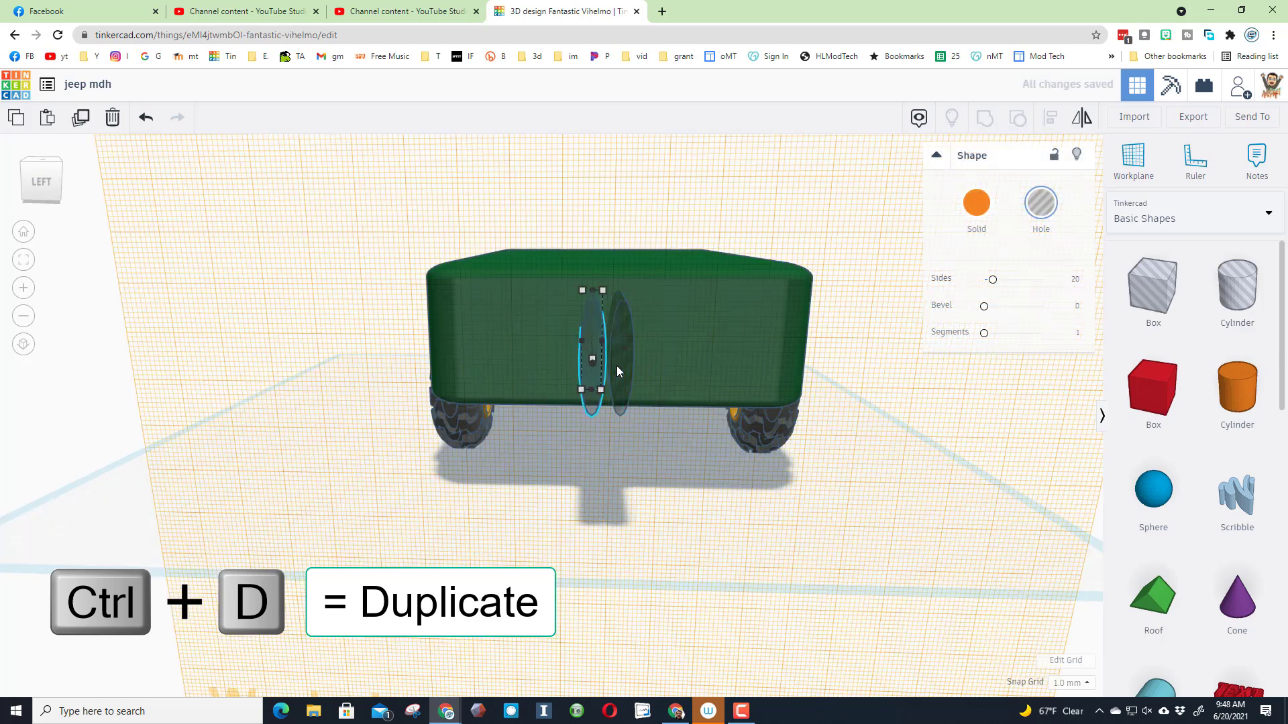
- Repeat the spaced duplication five times to make a row of seven cylinder holes
key(ctrl+d)
key(ctrl+d)
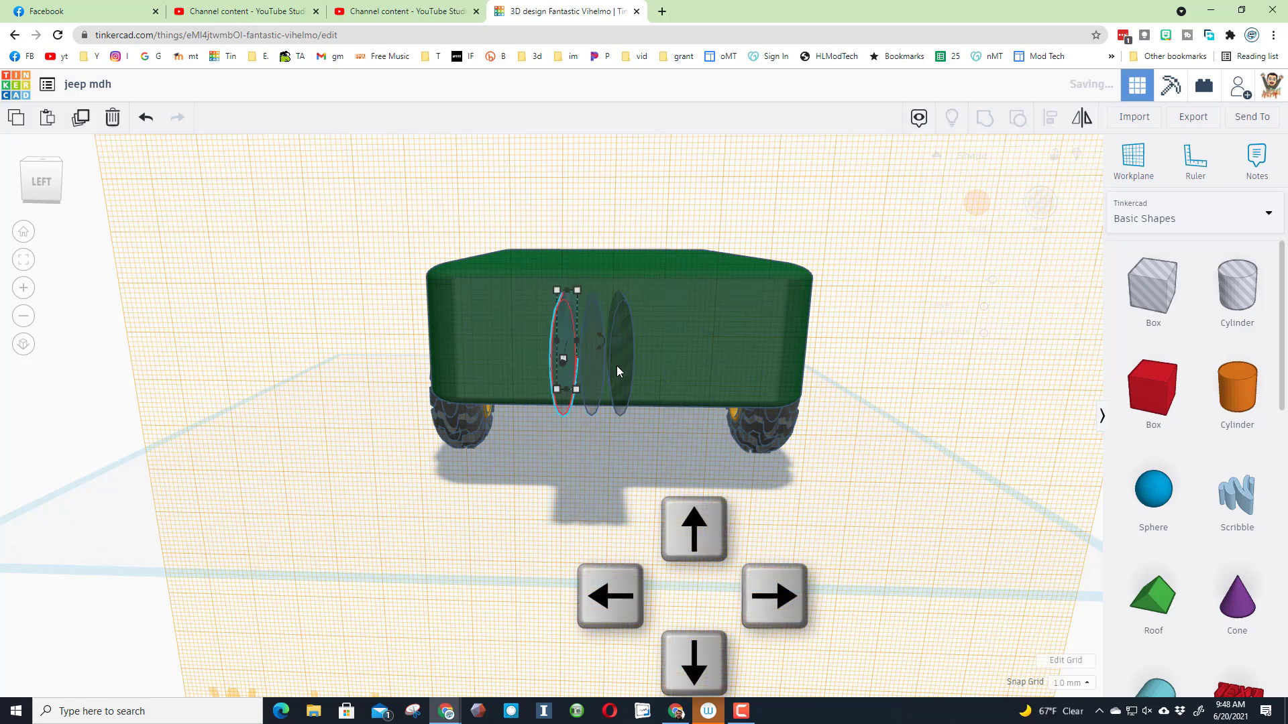
key(ctrl+d)
key(ctrl+d)
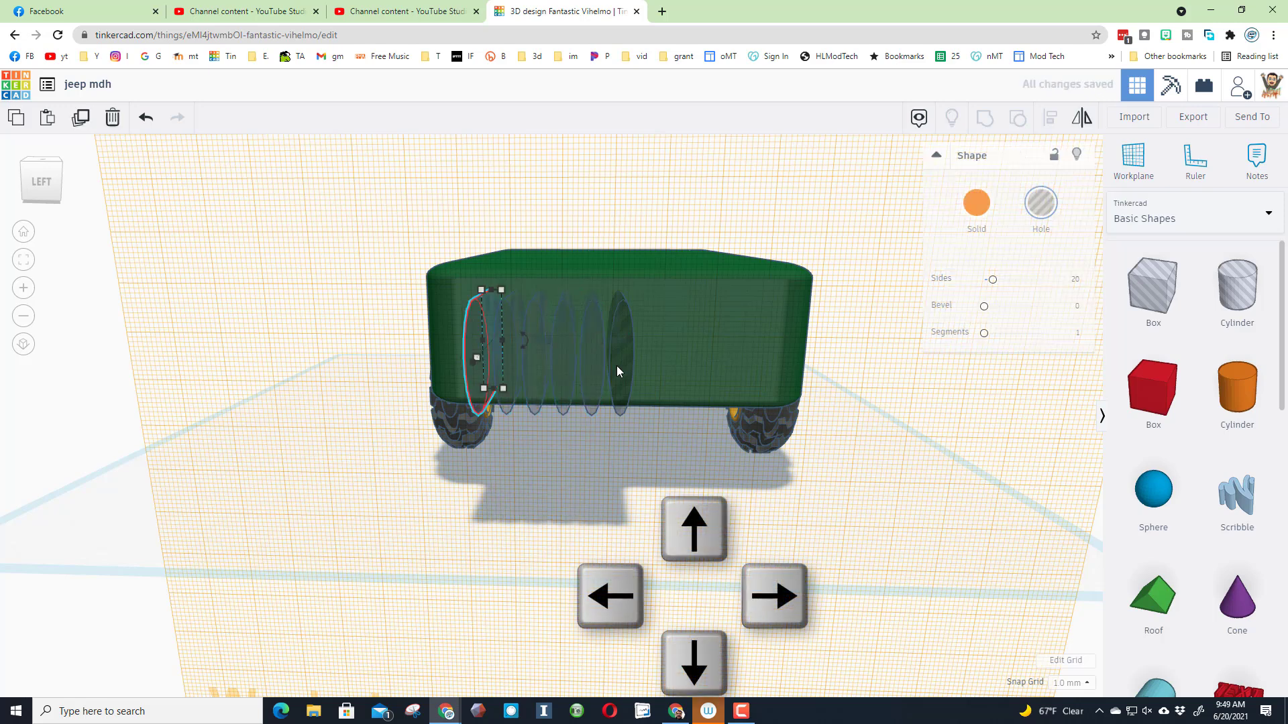
key(ctrl+d)
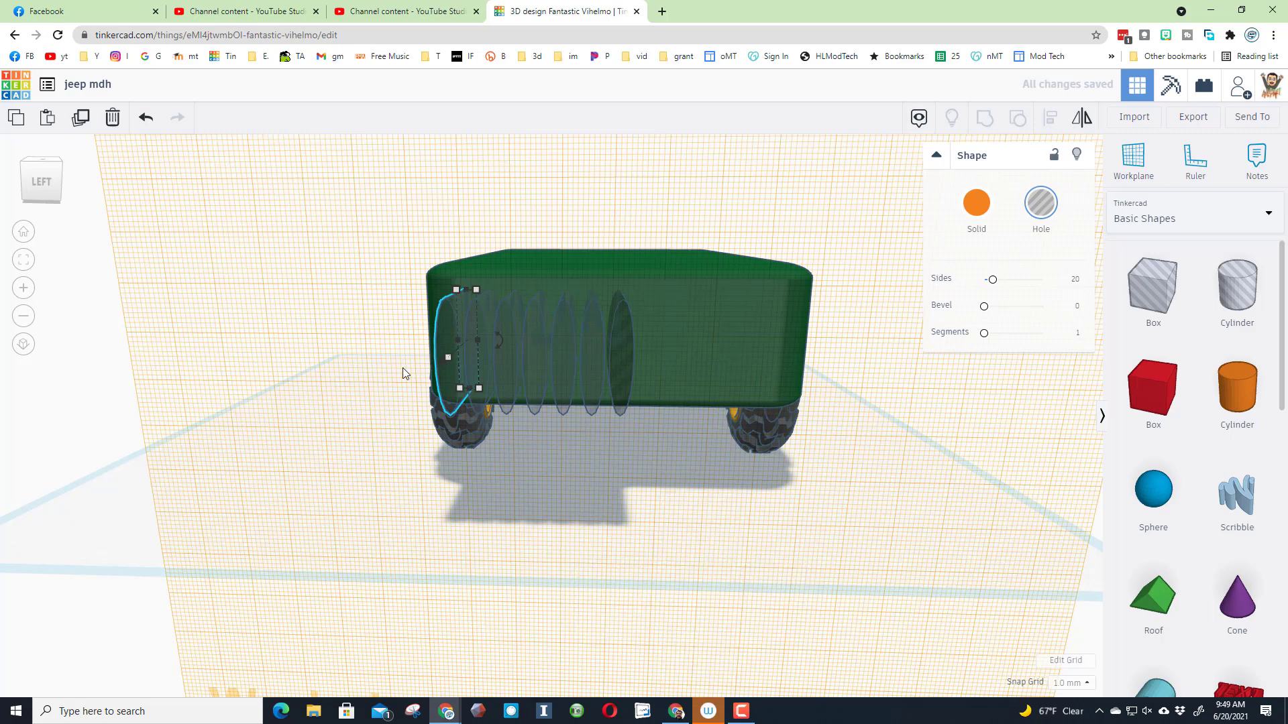
- Group the seven cylinder holes and restore the default workplane
click(28, 163)
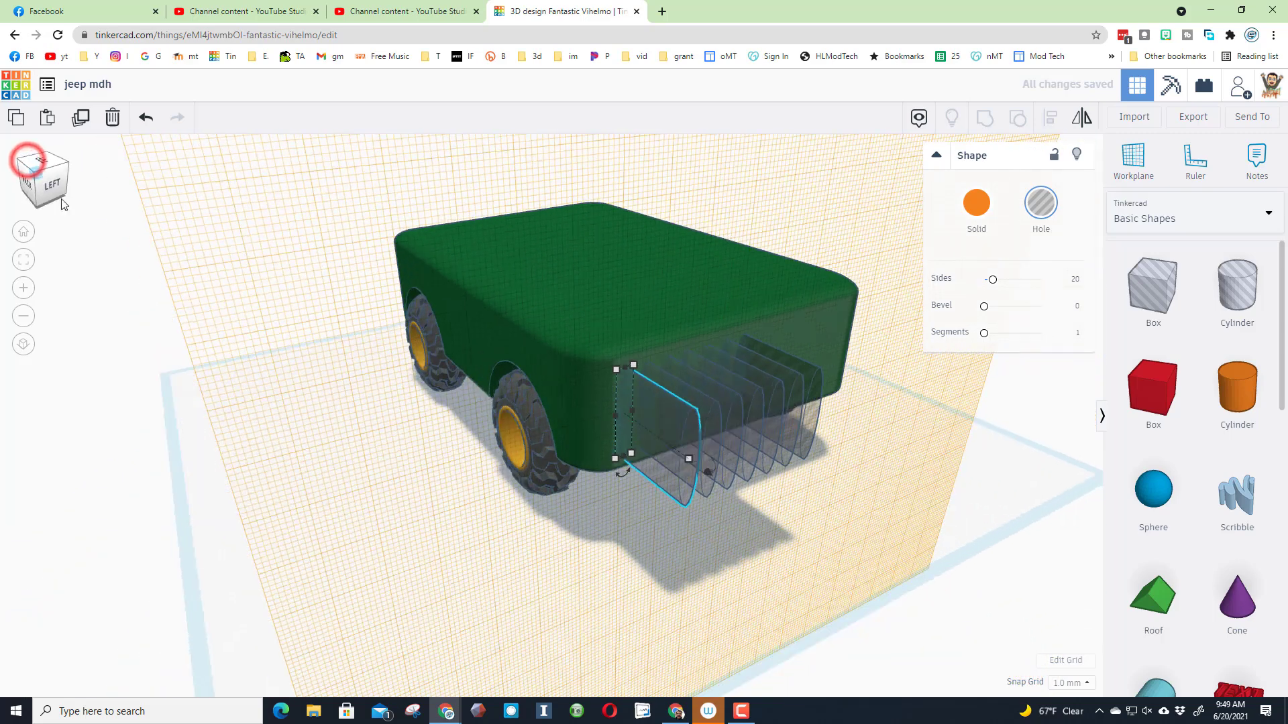
right_drag(782, 574, 900, 290)
drag(855, 420, 892, 398)
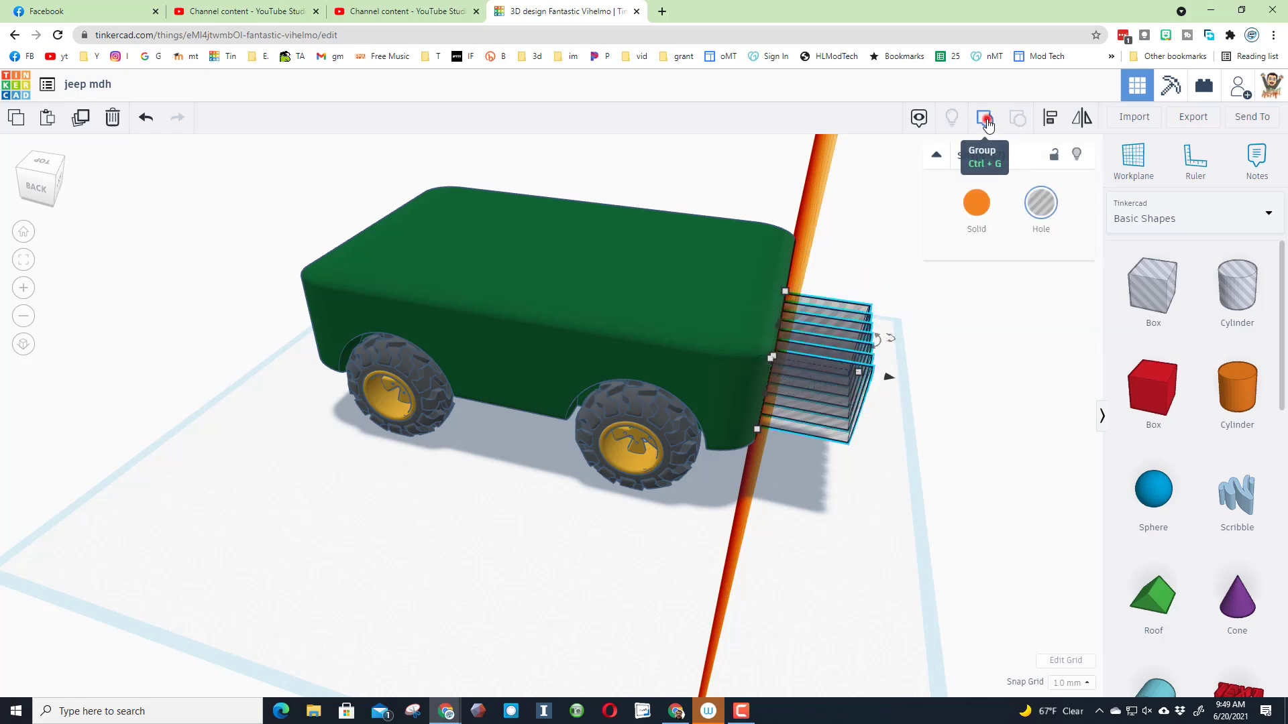
click(986, 125)
right_drag(953, 422, 628, 421)
right_drag(602, 565, 601, 167)
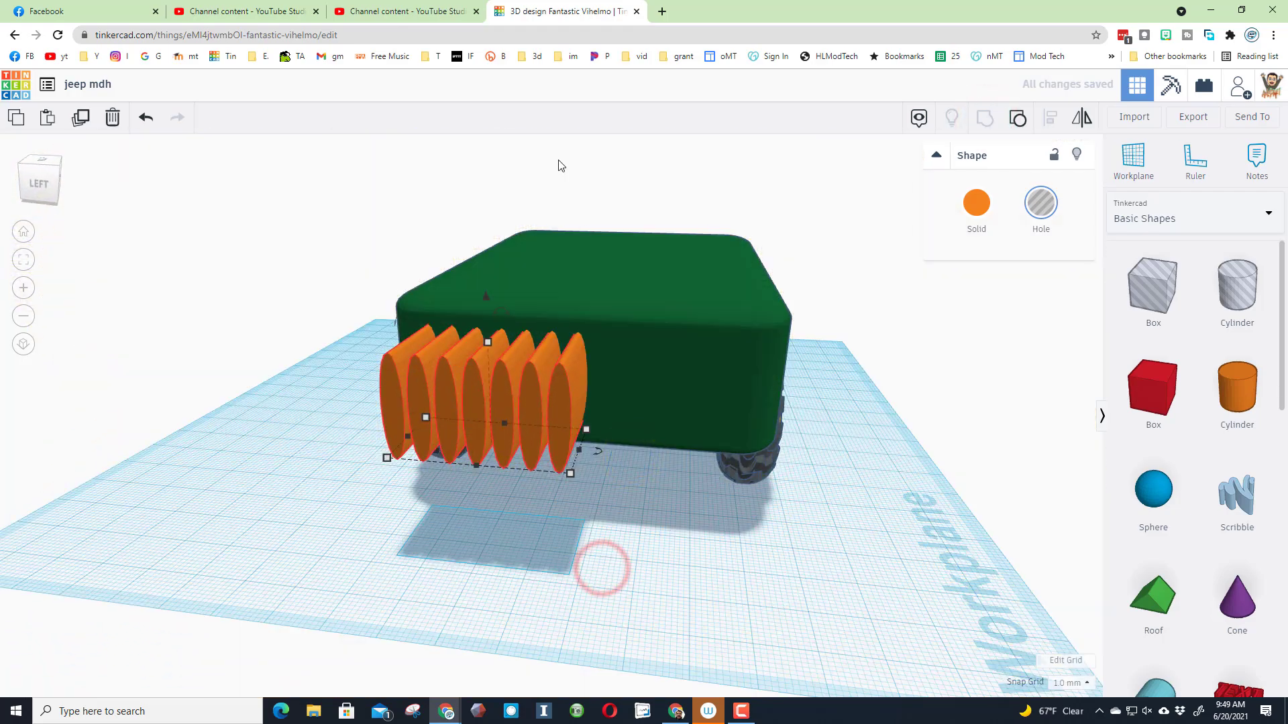
click(636, 399)
click(547, 569)
right_drag(547, 570, 642, 538)
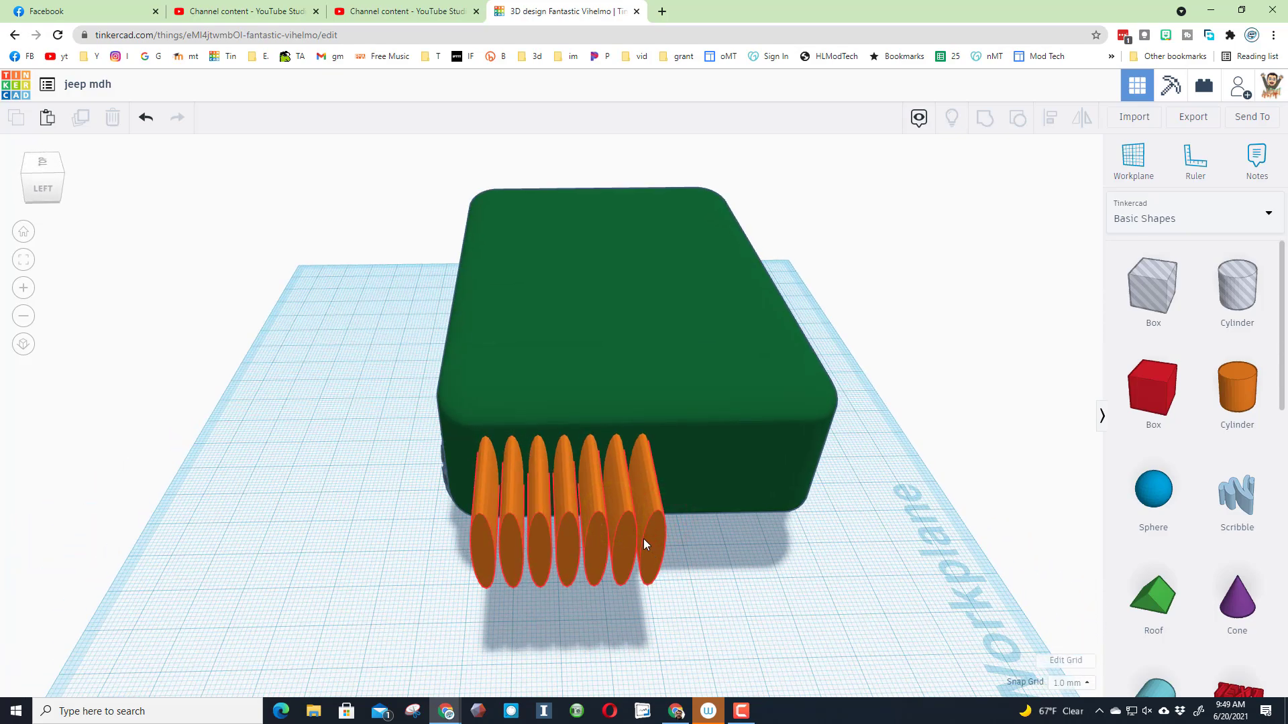
- Align the grouped holes to the centre of the body's width, using the body as the fixed reference
click(410, 538)
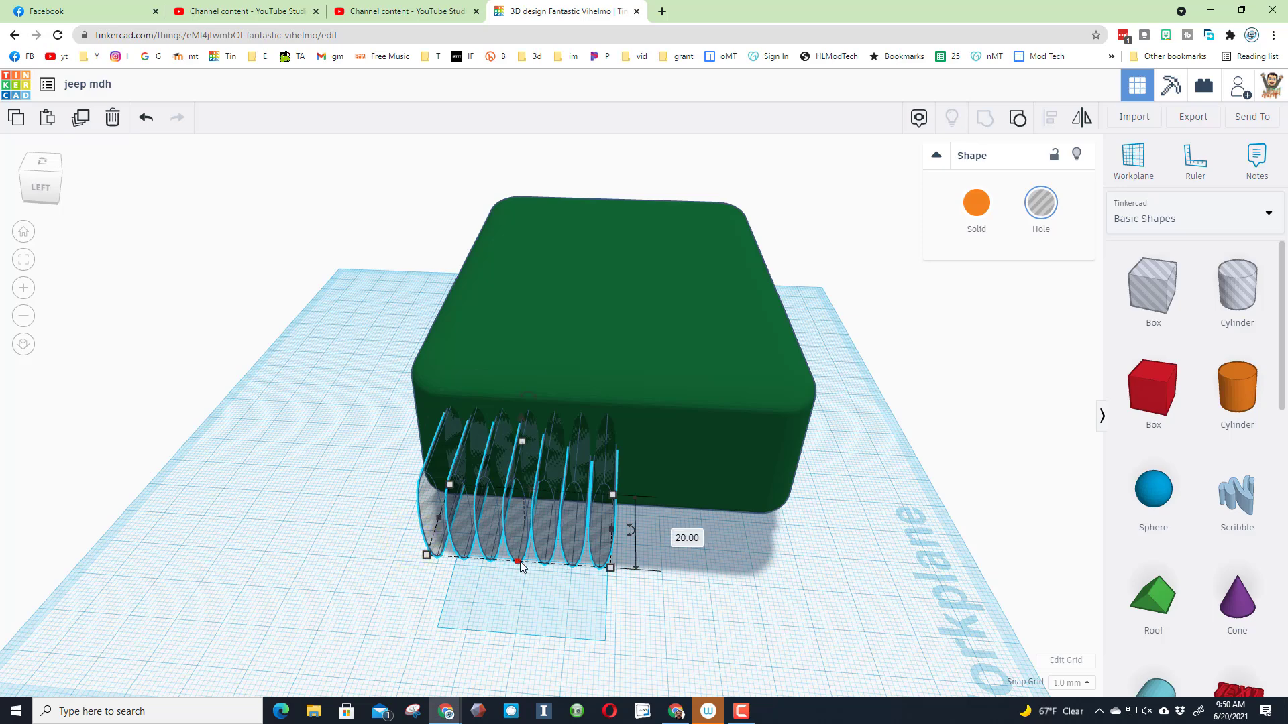
right_drag(462, 590, 649, 578)
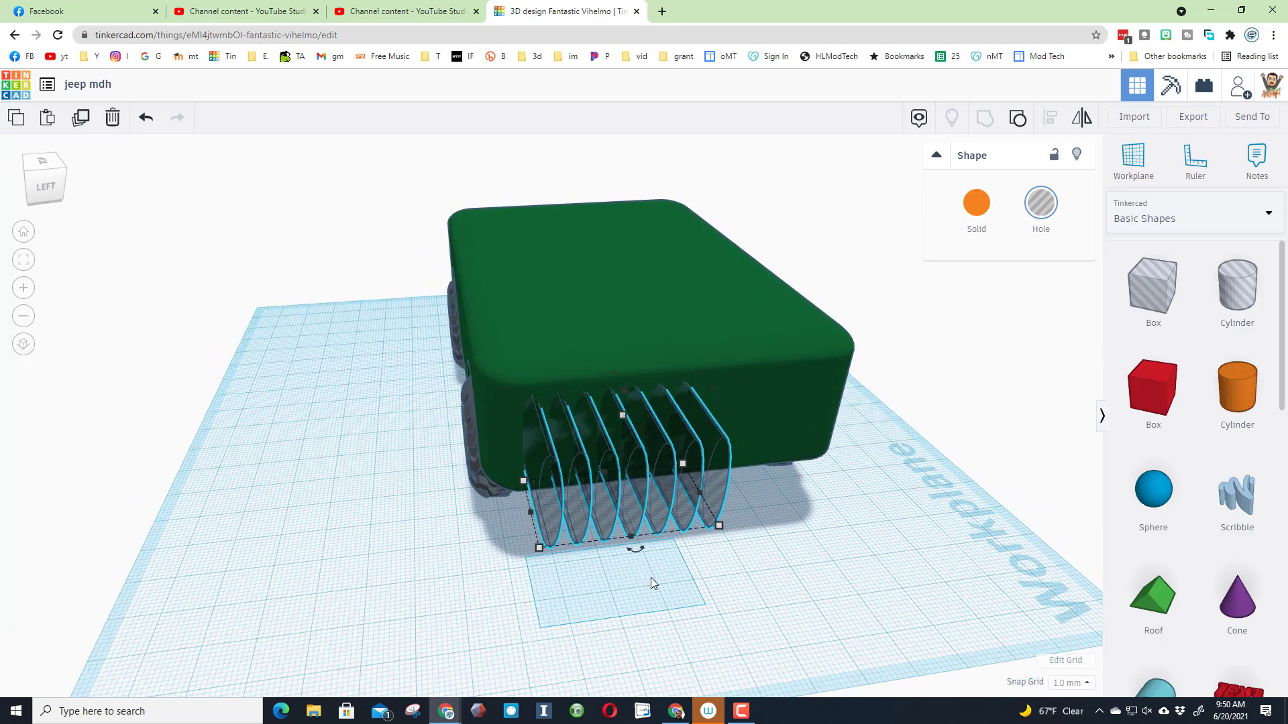
click(685, 580)
drag(684, 581, 627, 343)
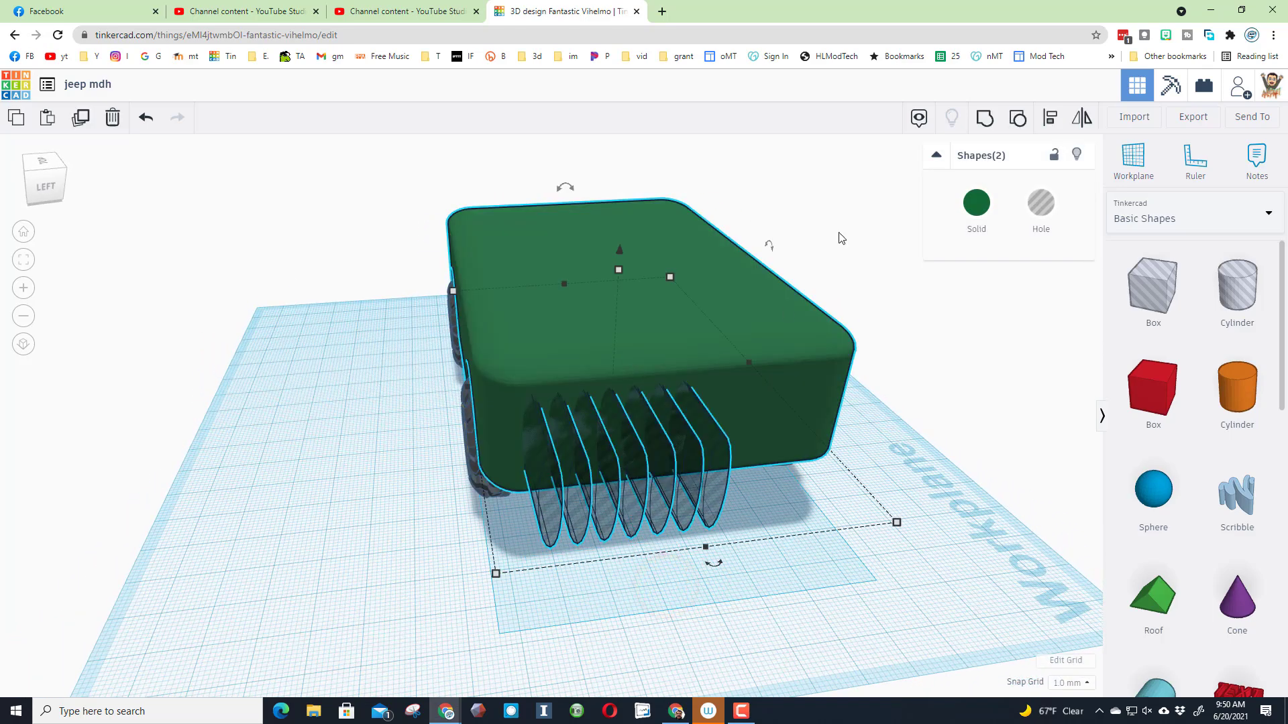
click(1047, 119)
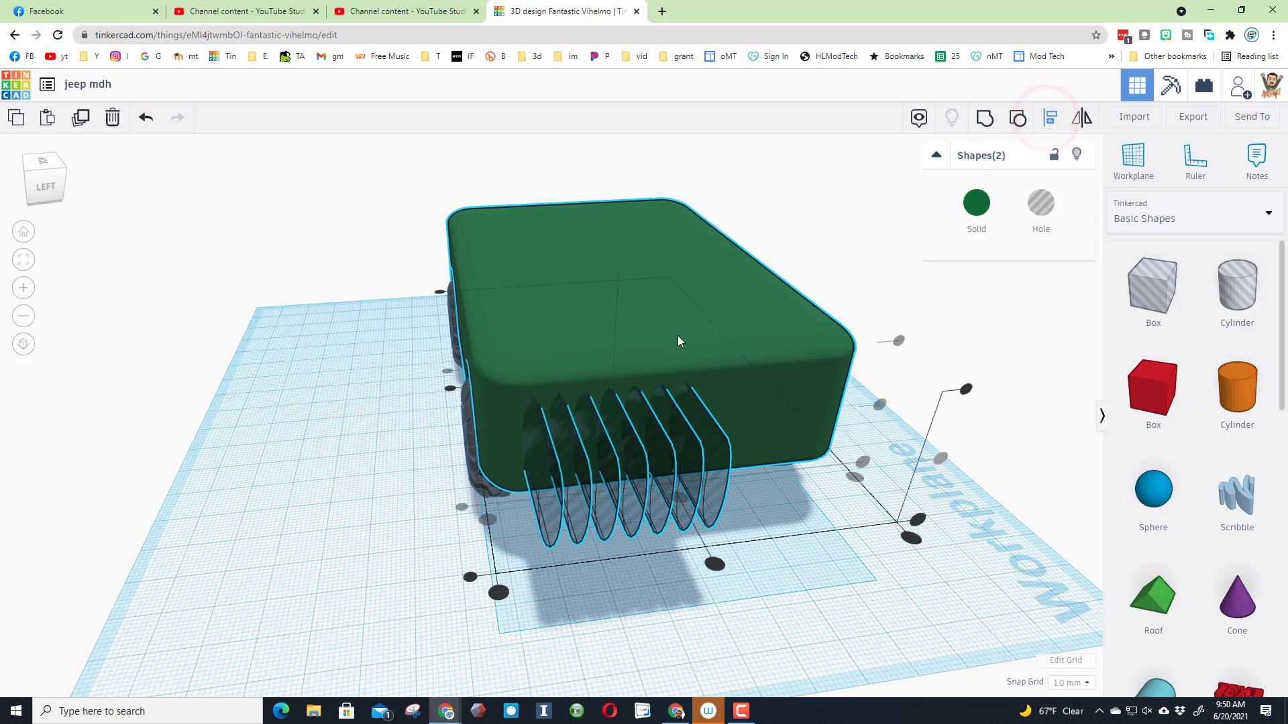
click(645, 315)
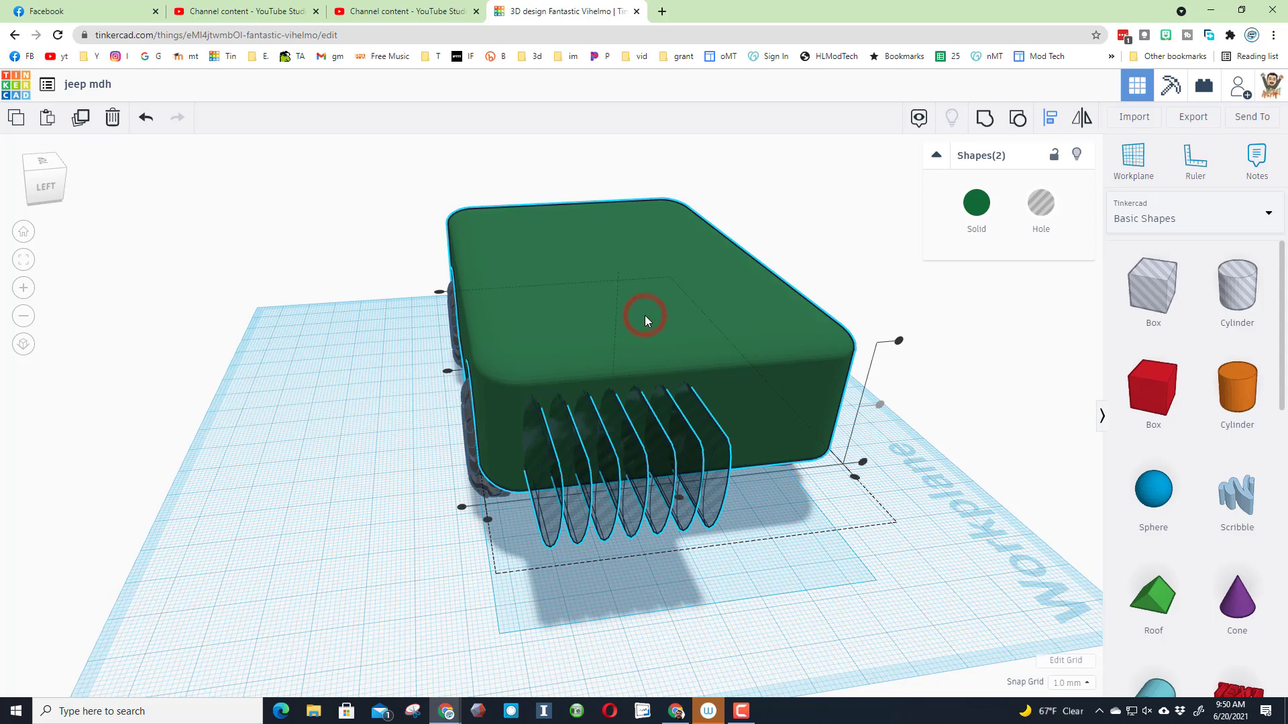
click(679, 500)
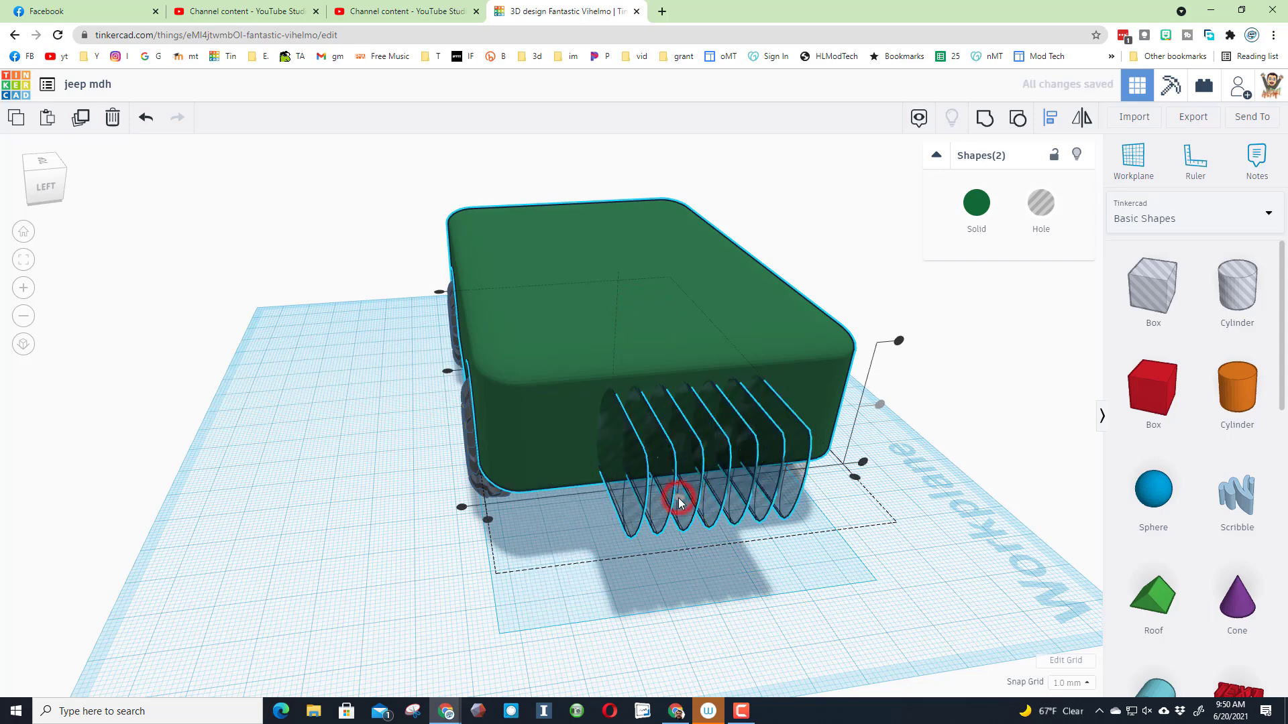
- Ungroup the centred holes, keeping all seven cylinders selected
click(684, 558)
right_drag(661, 534, 955, 383)
click(830, 474)
click(1017, 119)
click(921, 431)
drag(836, 492, 866, 475)
right_drag(727, 567, 878, 414)
click(879, 413)
click(903, 308)
right_drag(854, 463, 623, 437)
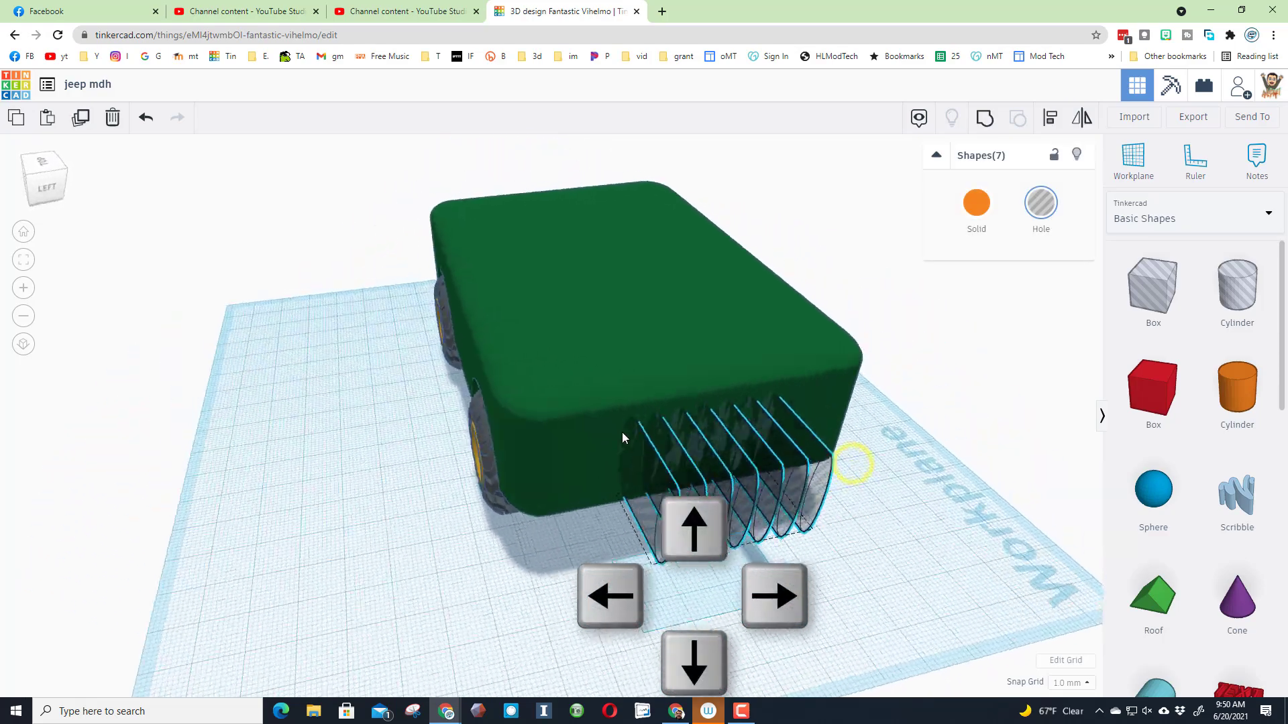
- Nudge the seven holes into the body's end and group them with the body to cut the grille slots
key(Up)
key(Up)
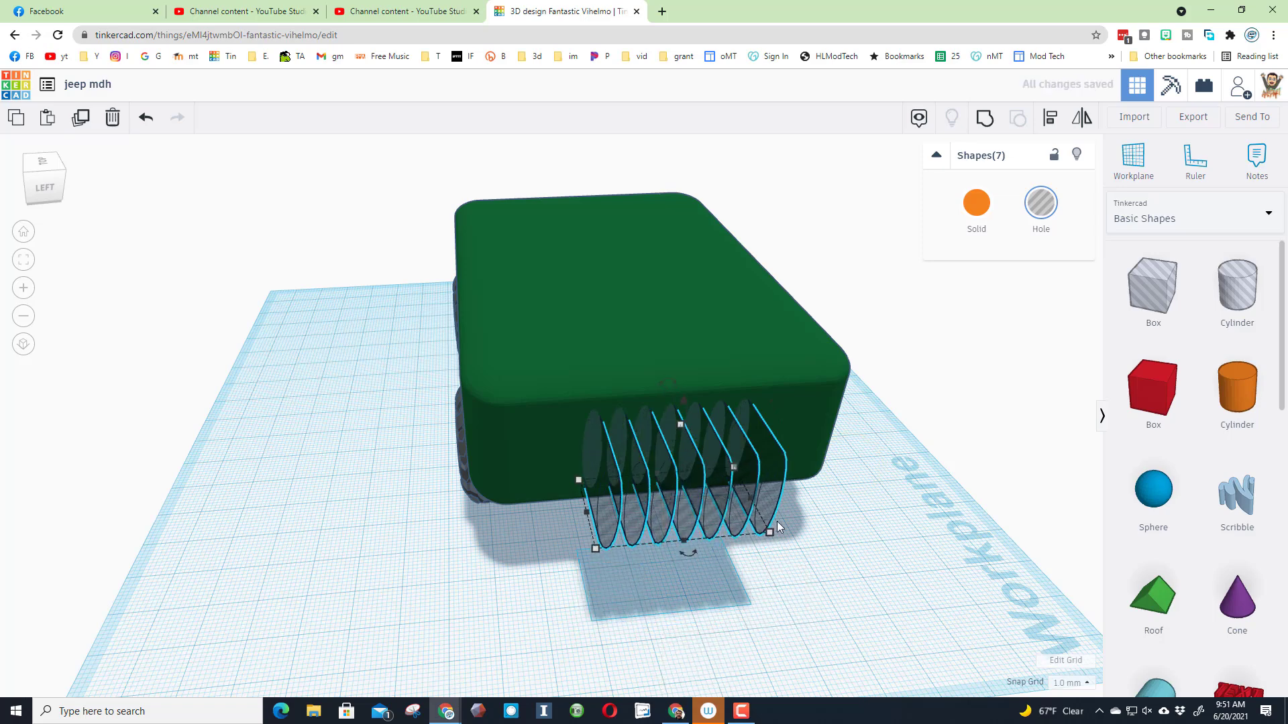
drag(520, 200, 719, 250)
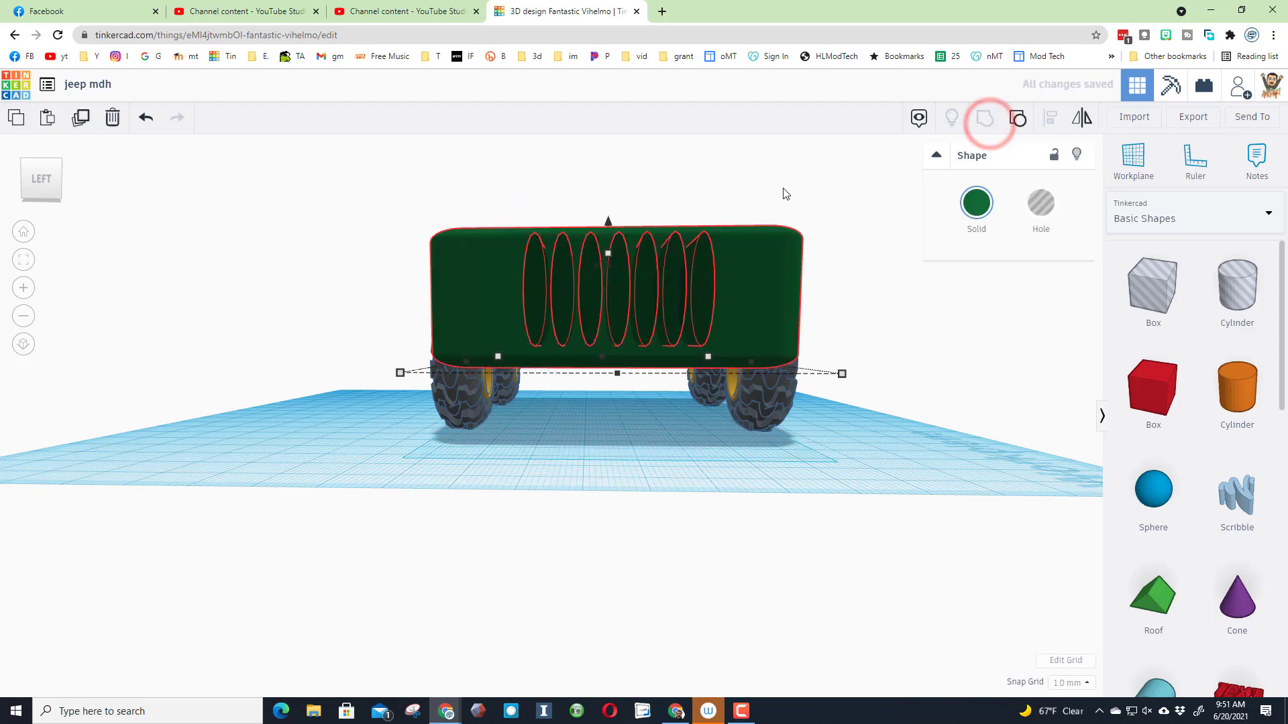
right_drag(823, 188, 772, 323)
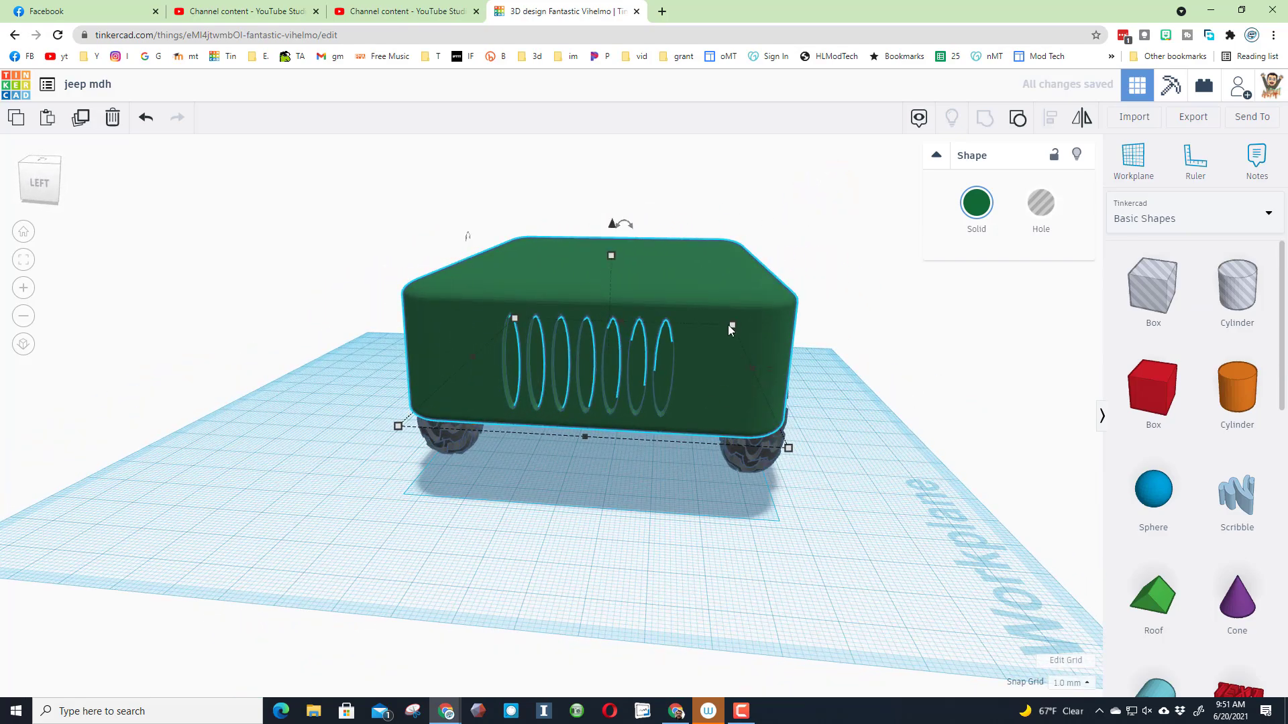
- Set a workplane on the grille face, place a box beside the slots and scale it down to about 7 mm
click(1125, 172)
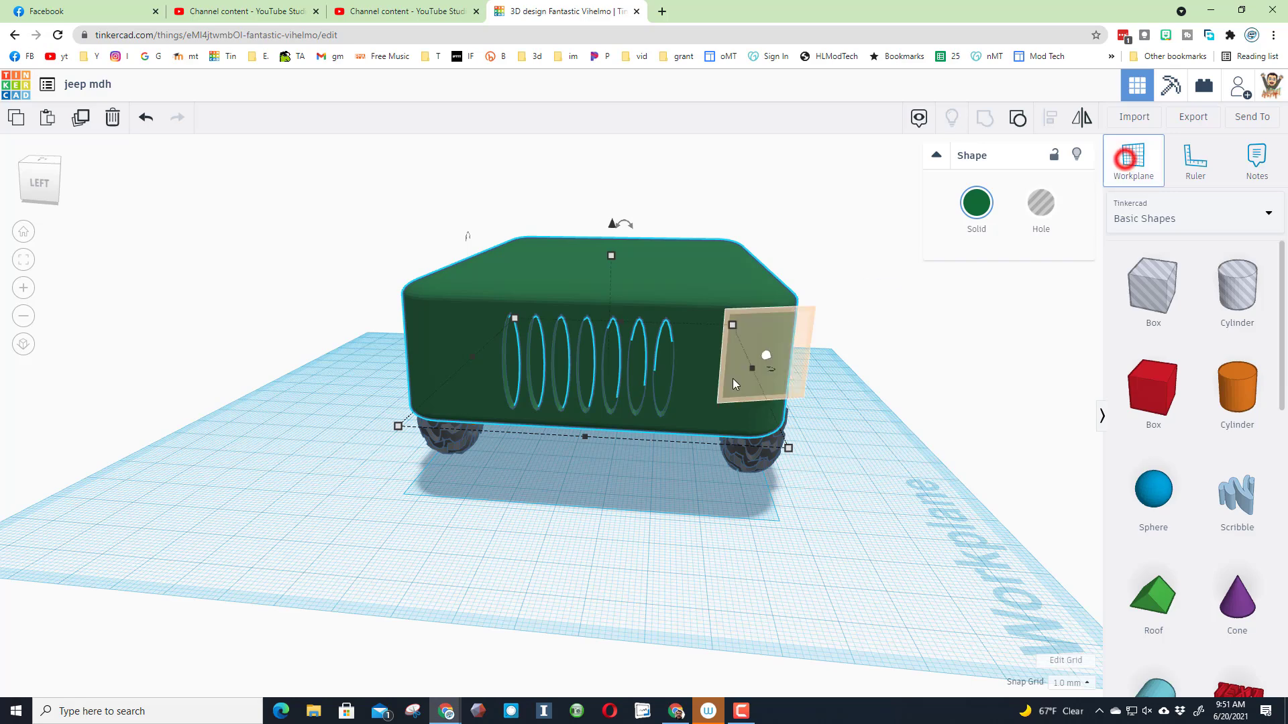
click(731, 349)
drag(1142, 398, 742, 334)
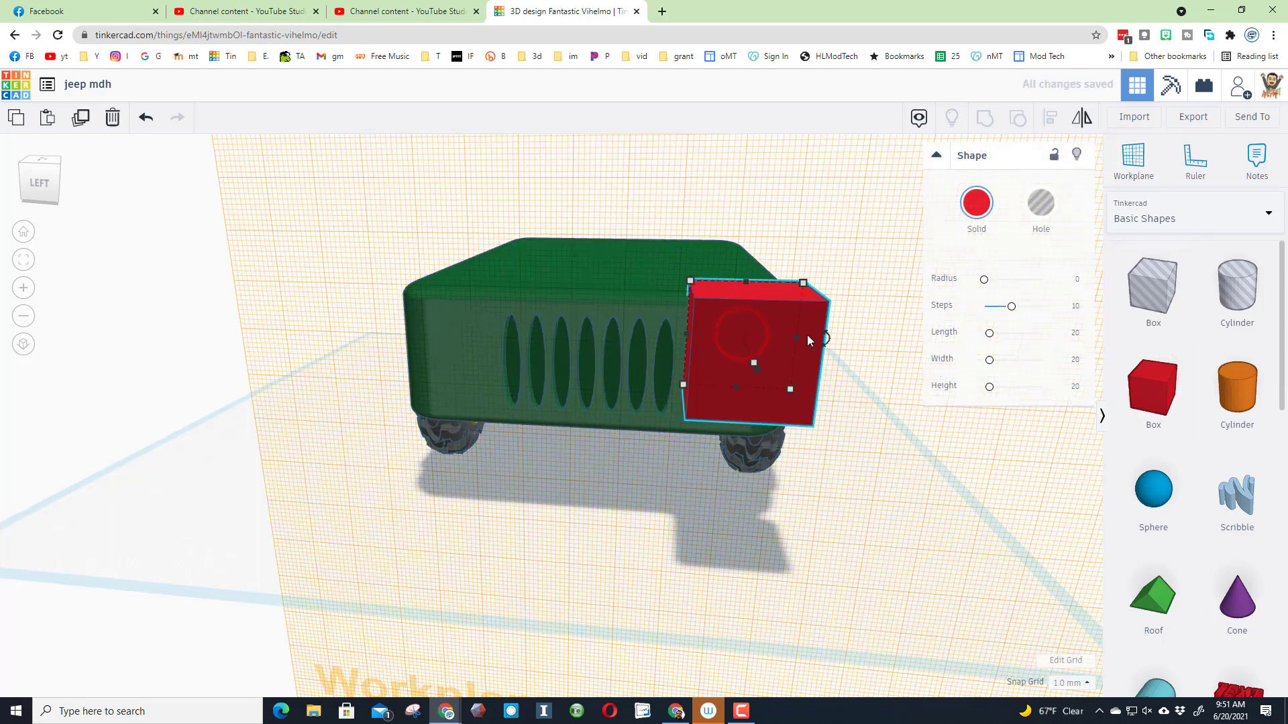
drag(791, 389, 726, 338)
- Give the headlight box a yellow colour, a radius of 2 and a depth of 3 mm
click(959, 209)
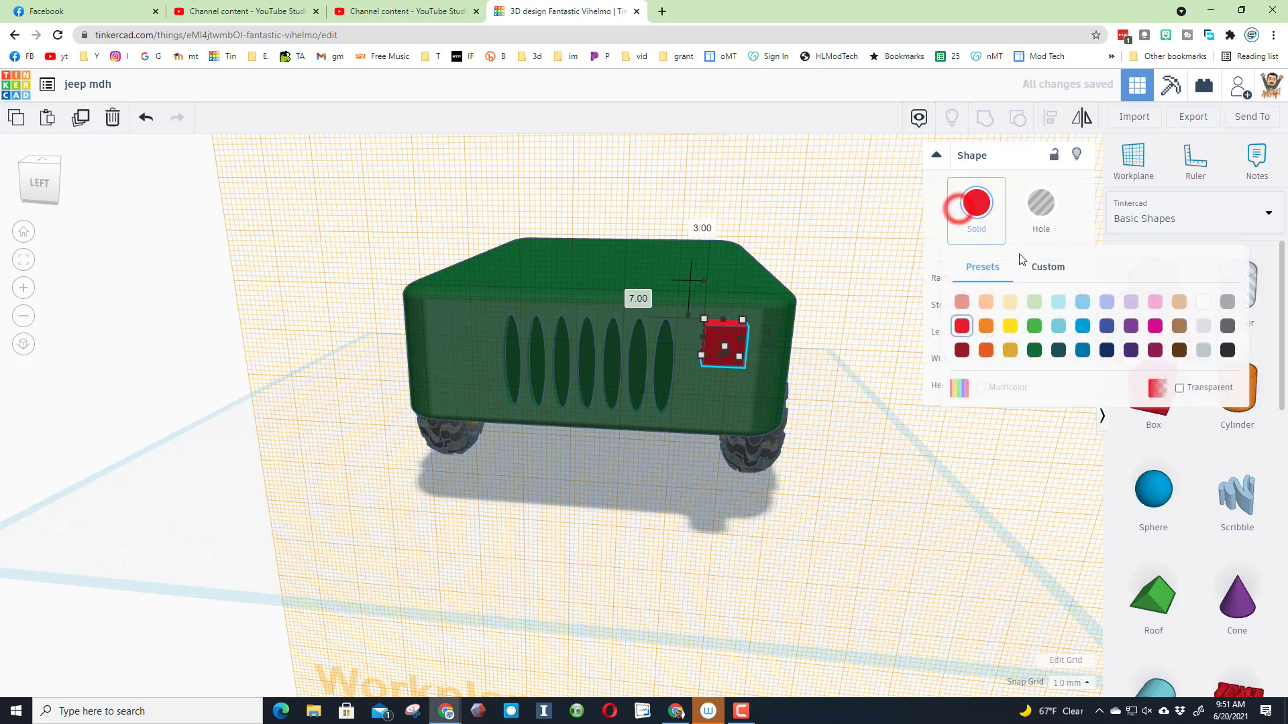
click(1010, 326)
click(1078, 279)
click(1078, 279)
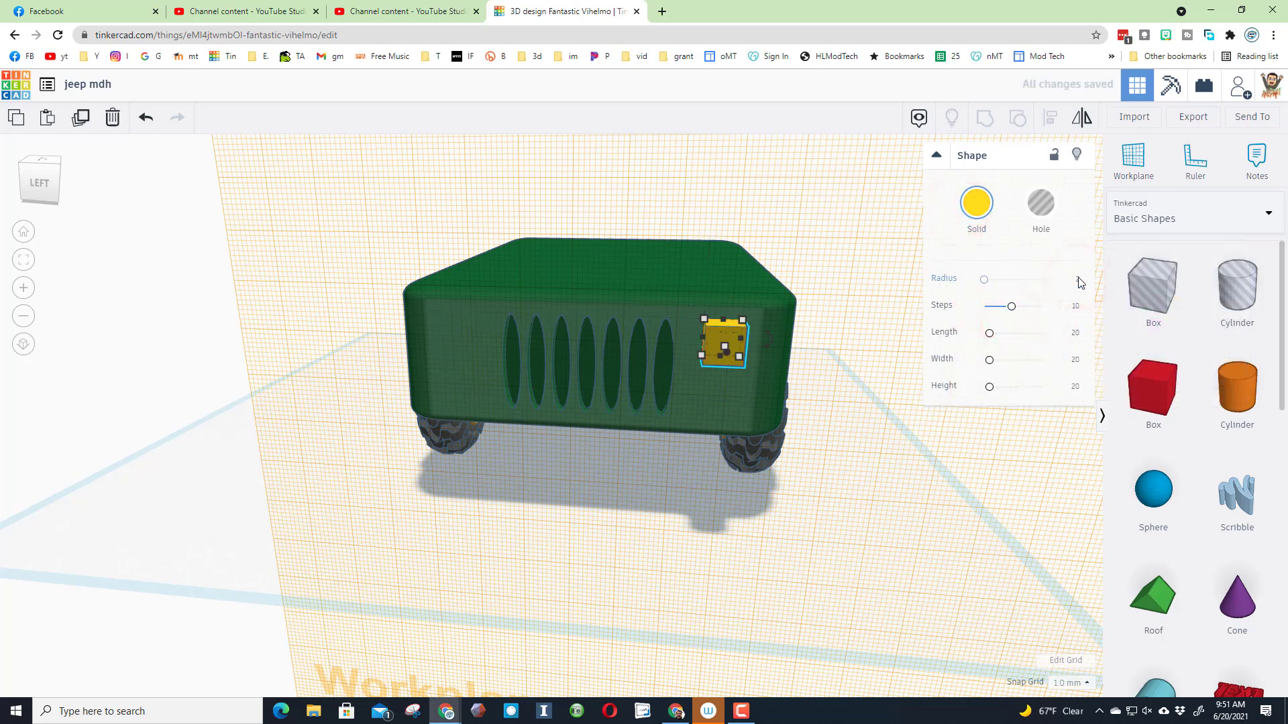
right_drag(839, 373, 400, 397)
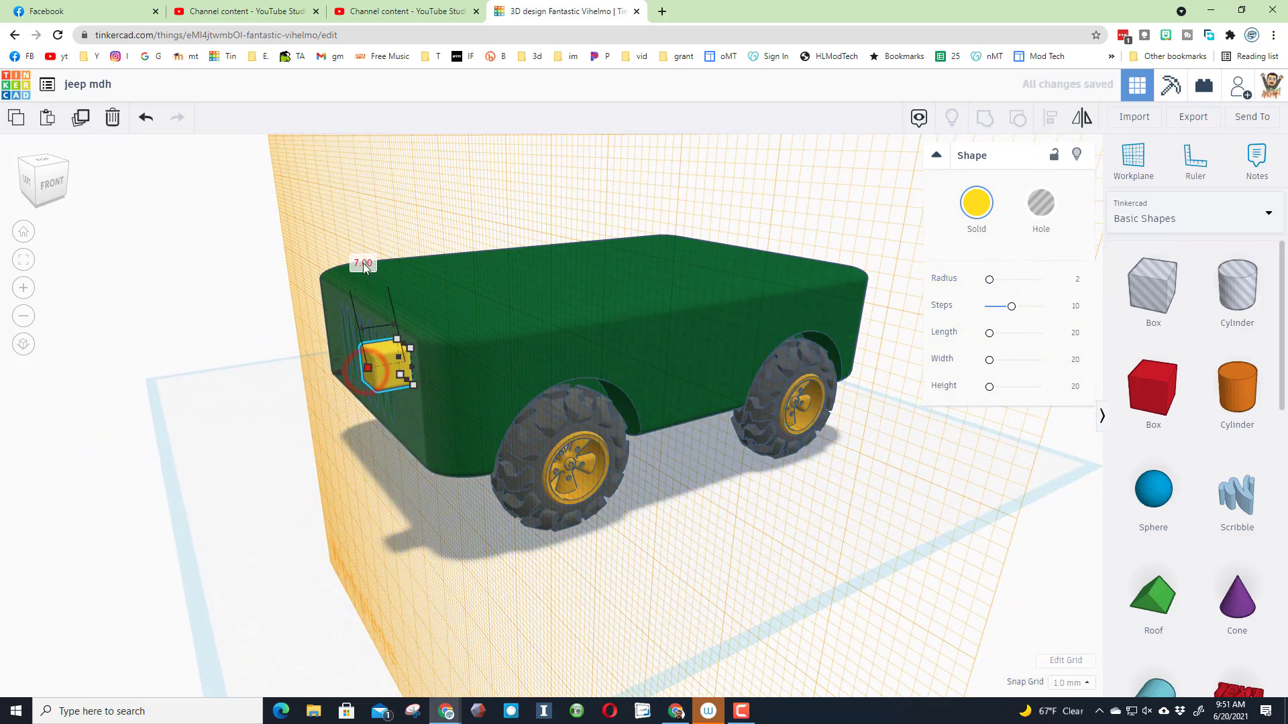
key(Return)
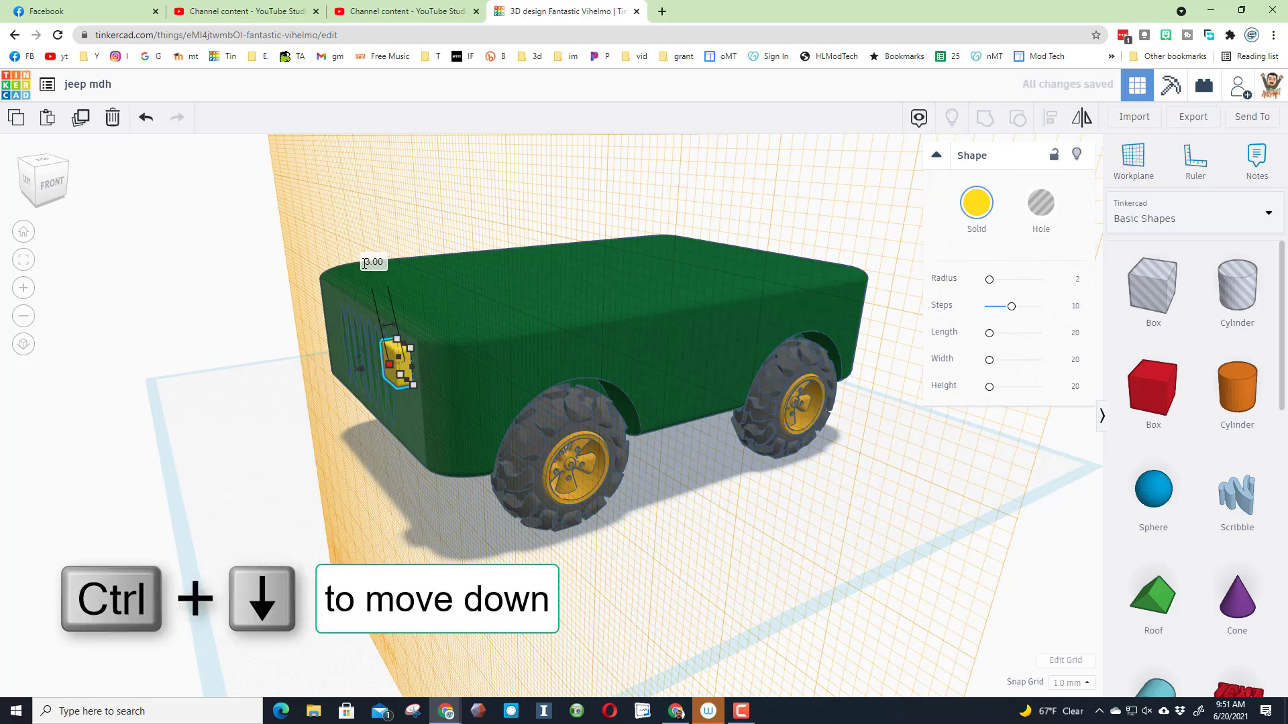
- Nudge the yellow headlight box one increment down into the grille face and deselect it
key(ctrl+Down)
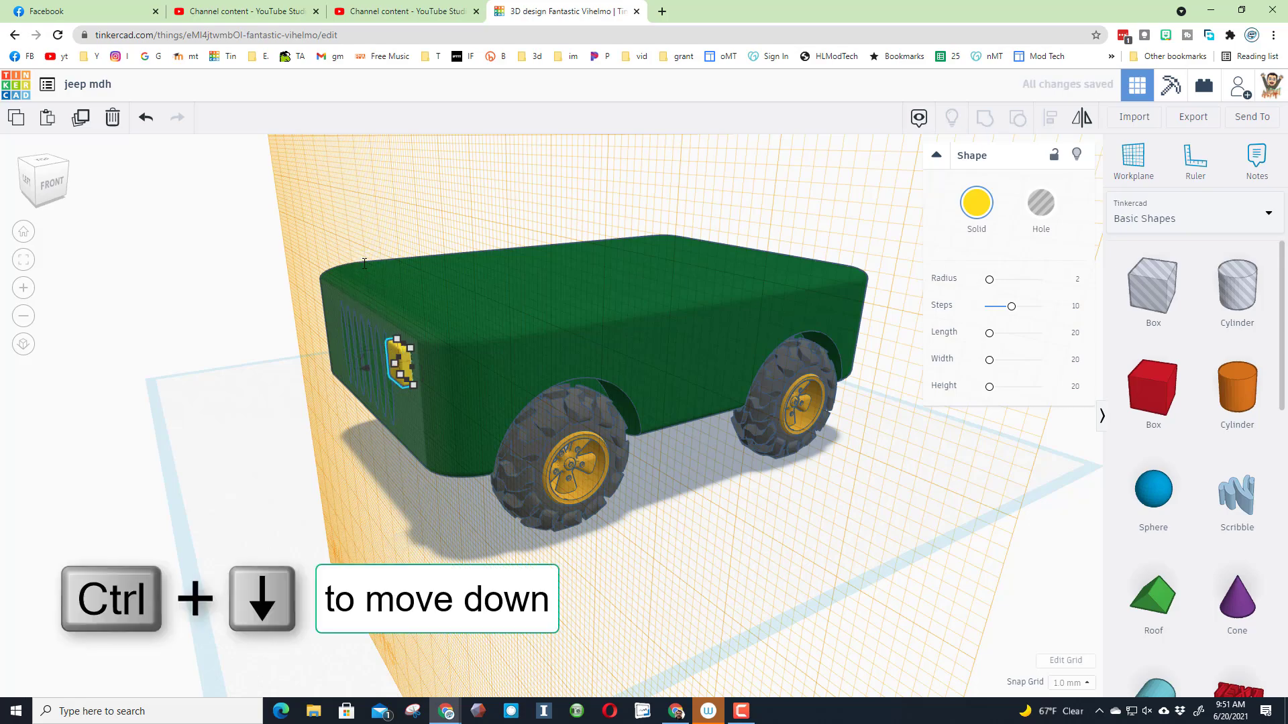
right_drag(248, 349, 448, 375)
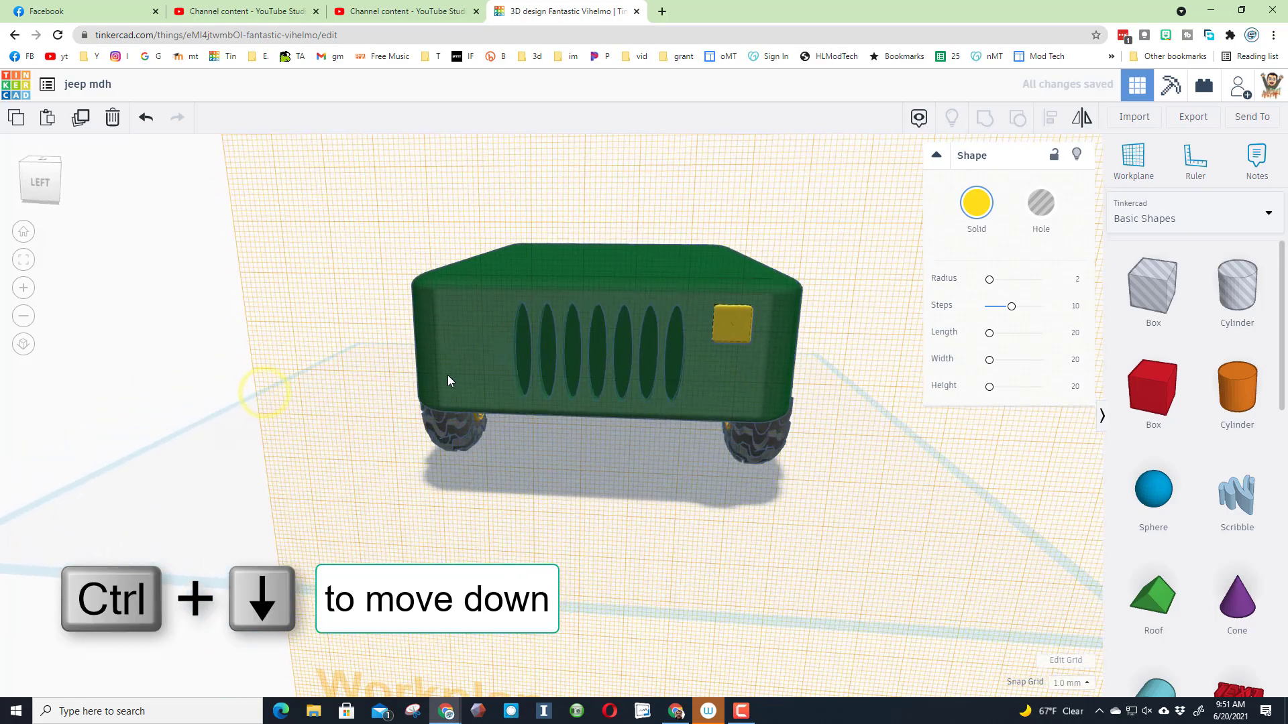
click(828, 307)
- Duplicate the headlight and nudge the copy across the grille to the other side of the slots
click(745, 332)
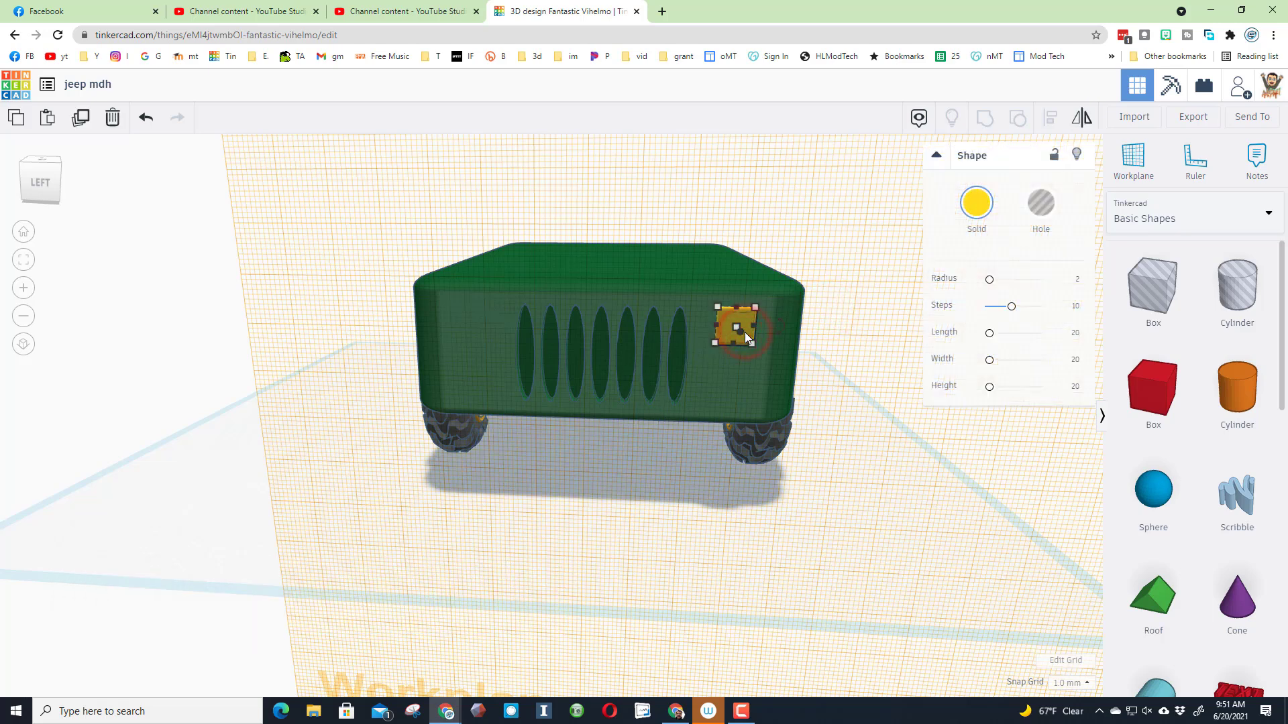
key(ctrl+d)
key(shift+Left)
key(shift+Left)
key(shift+Left)
key(shift+Left)
key(shift+Left)
key(shift+Left)
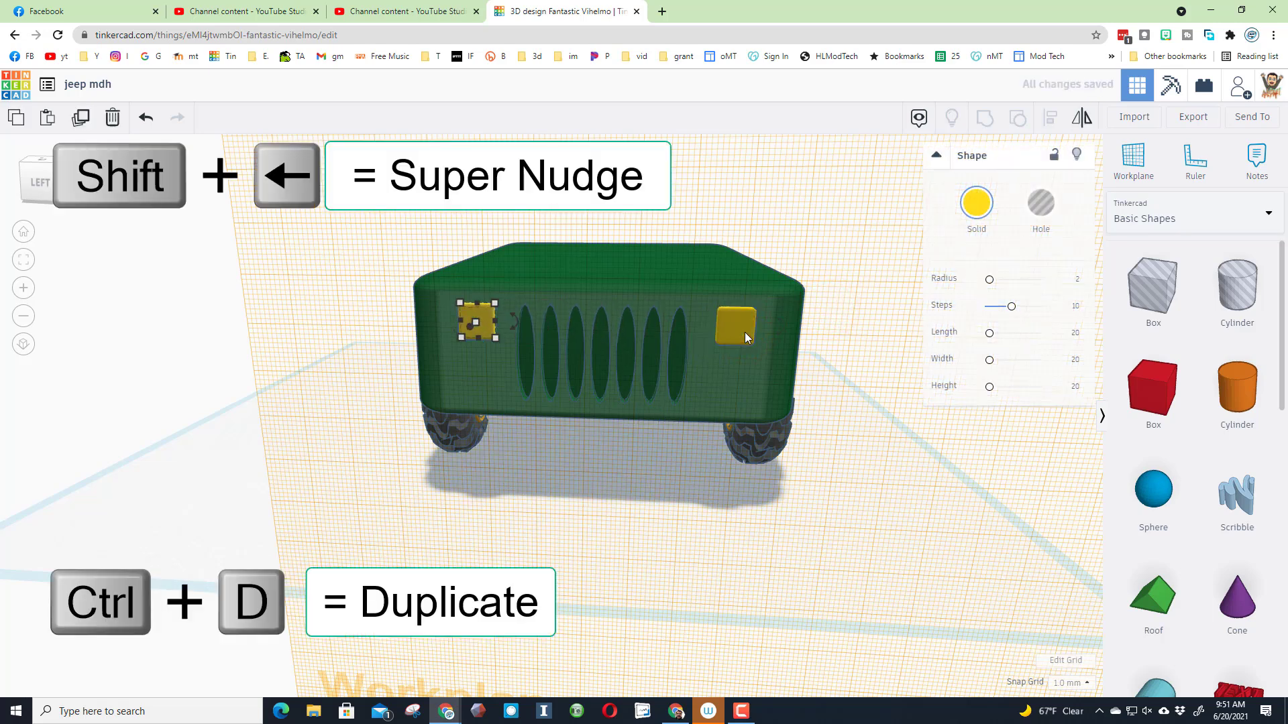
key(shift+Right)
- Group the two headlights and align the group centrally across the width of the green body
shift+click(736, 328)
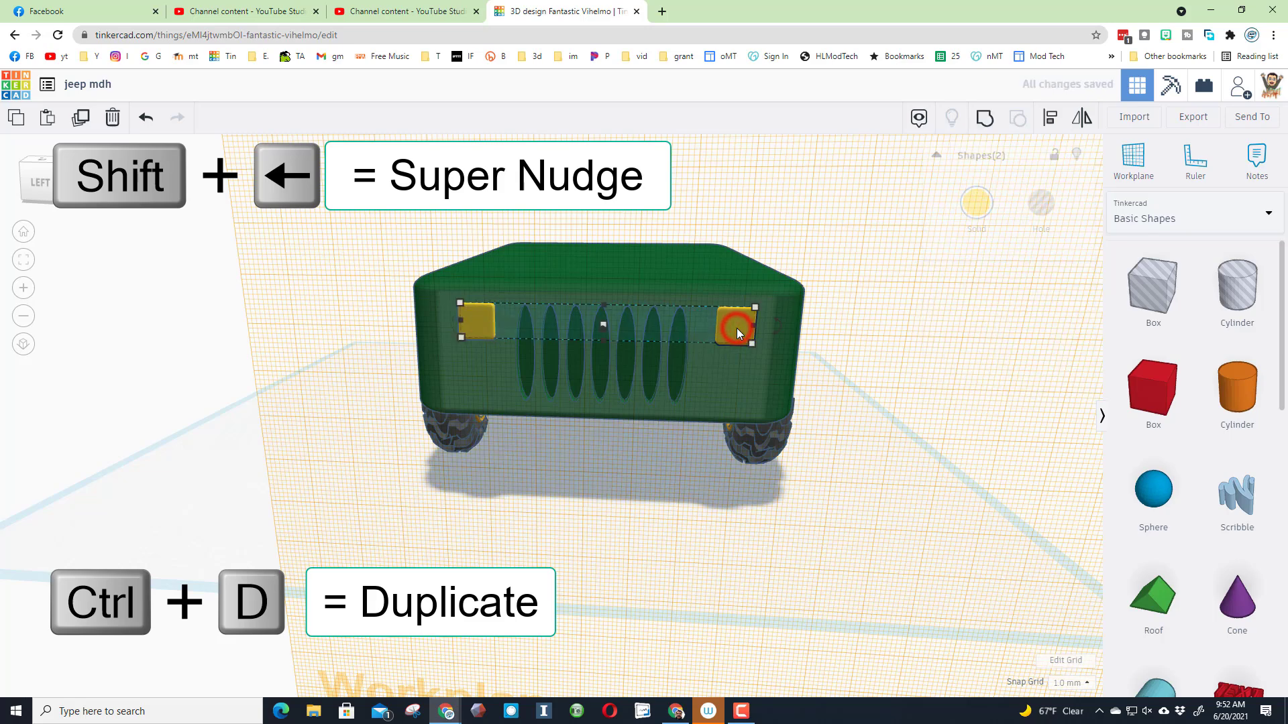
click(981, 118)
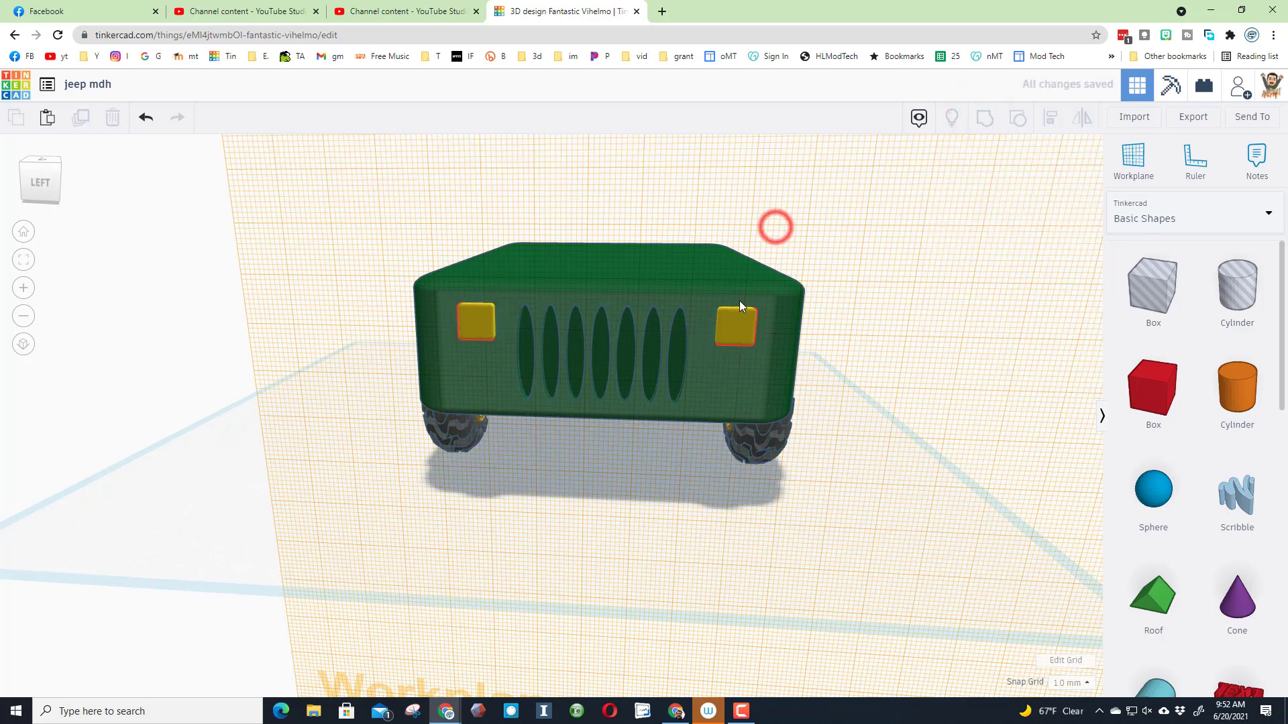
shift+click(652, 243)
right_drag(652, 242, 655, 280)
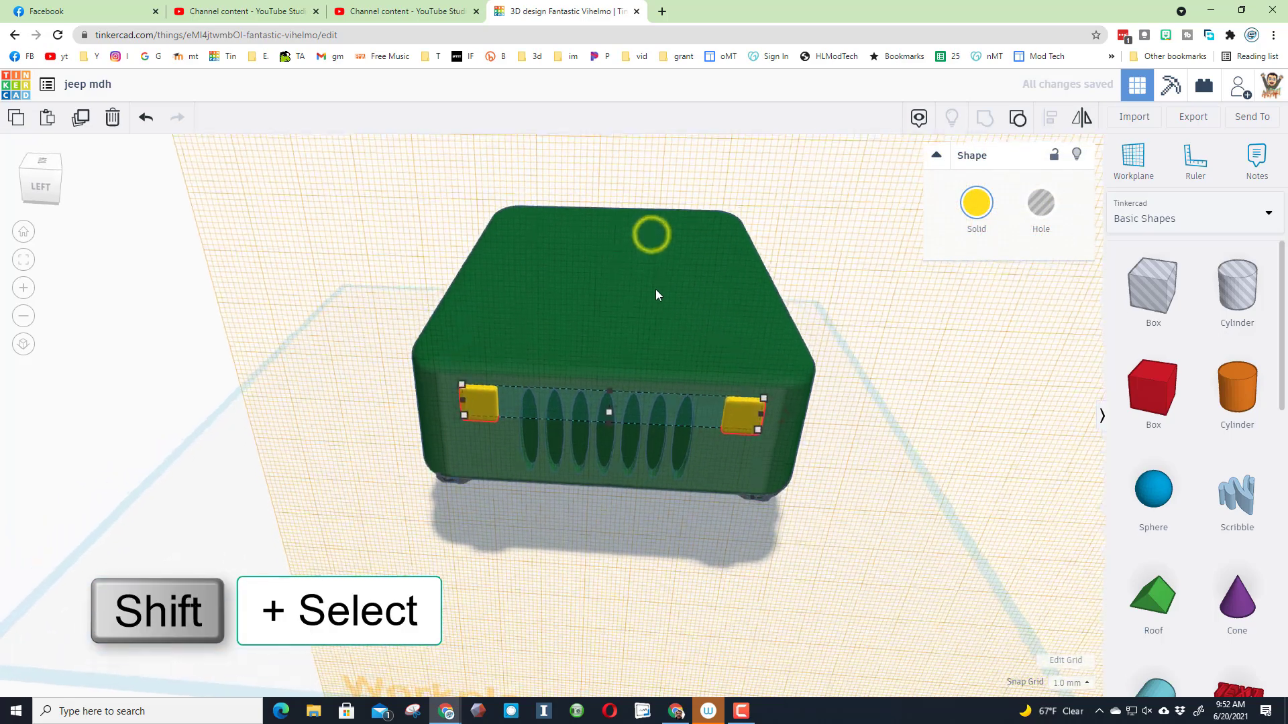
shift+click(626, 303)
click(1051, 119)
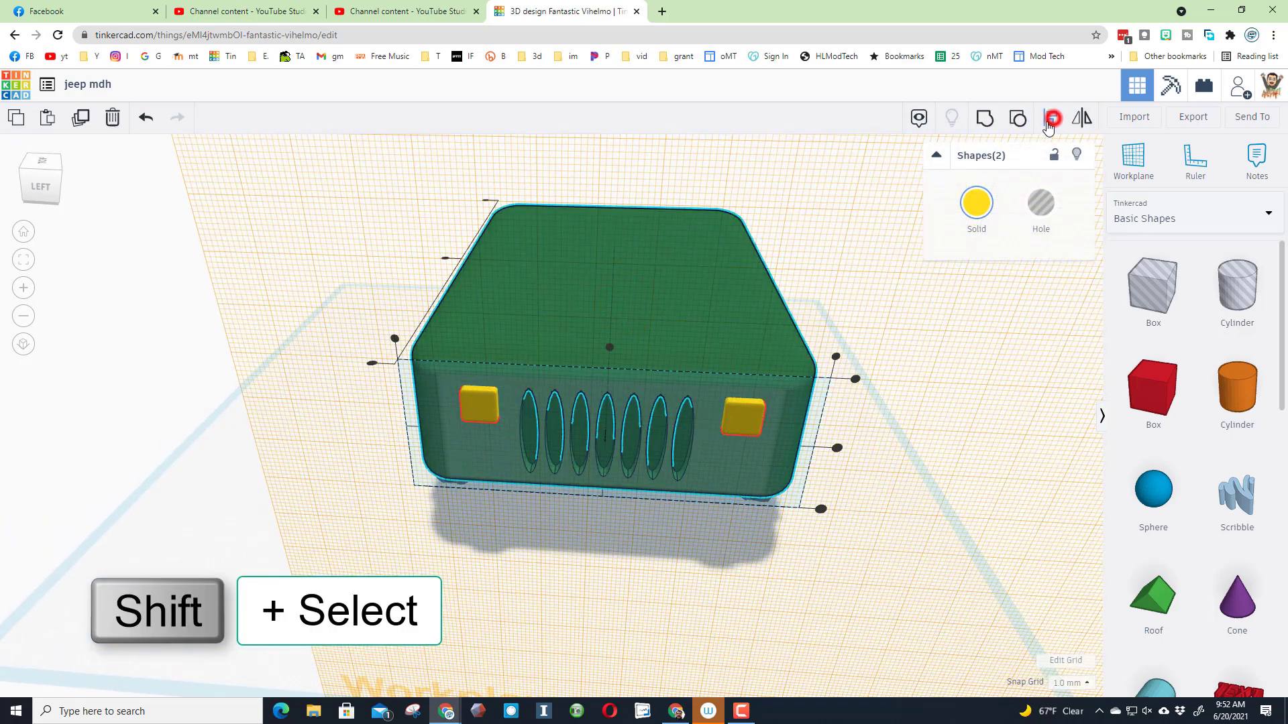
click(650, 283)
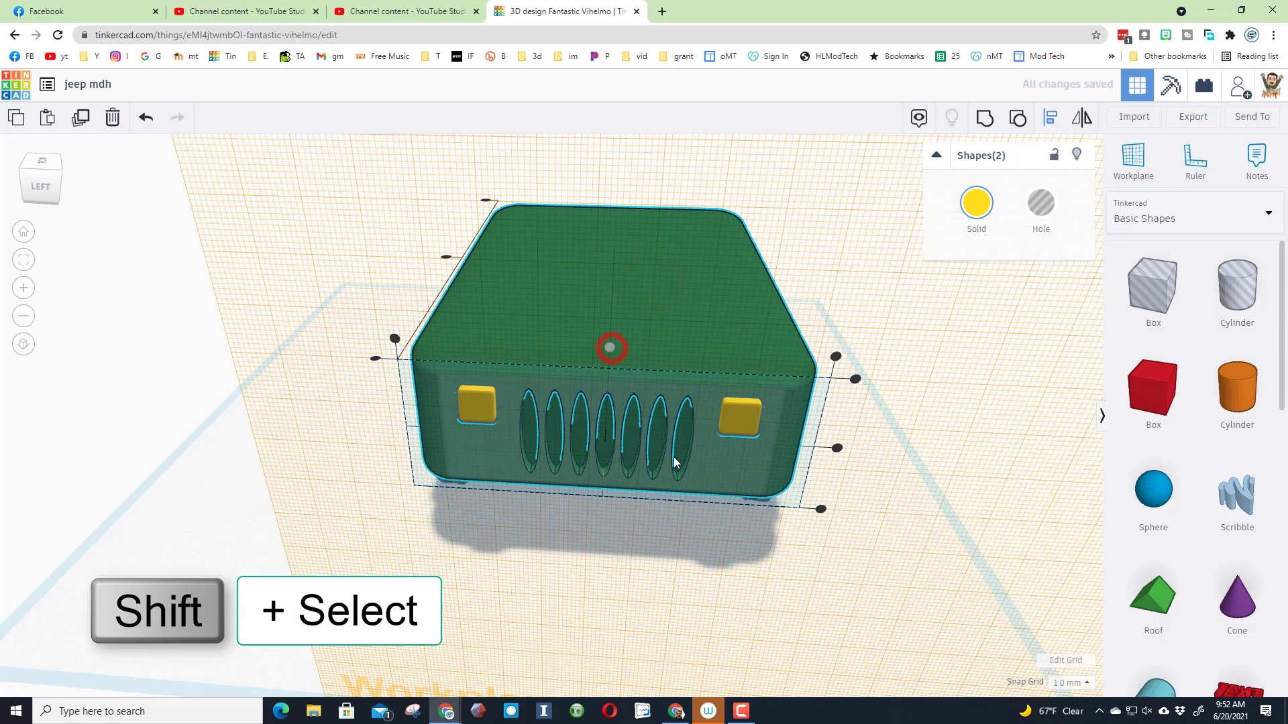
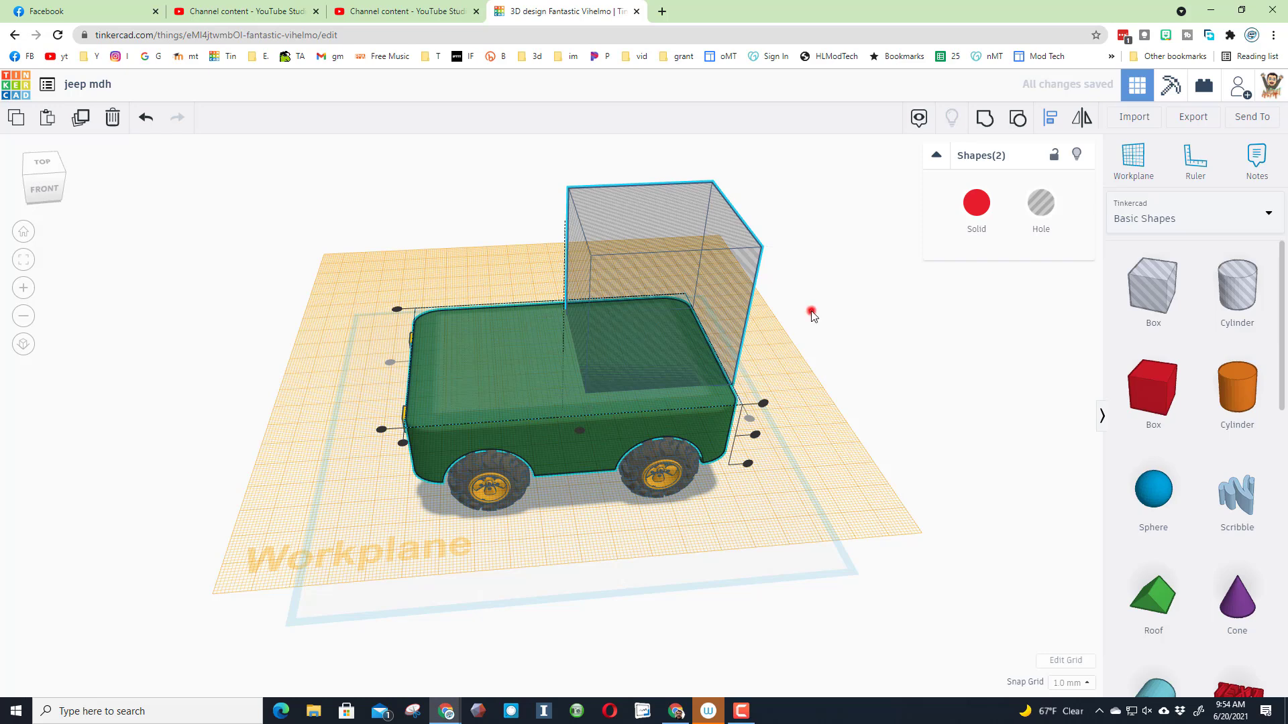
- Move the hole box about 20 mm along the body toward the grille end
click(812, 315)
click(674, 311)
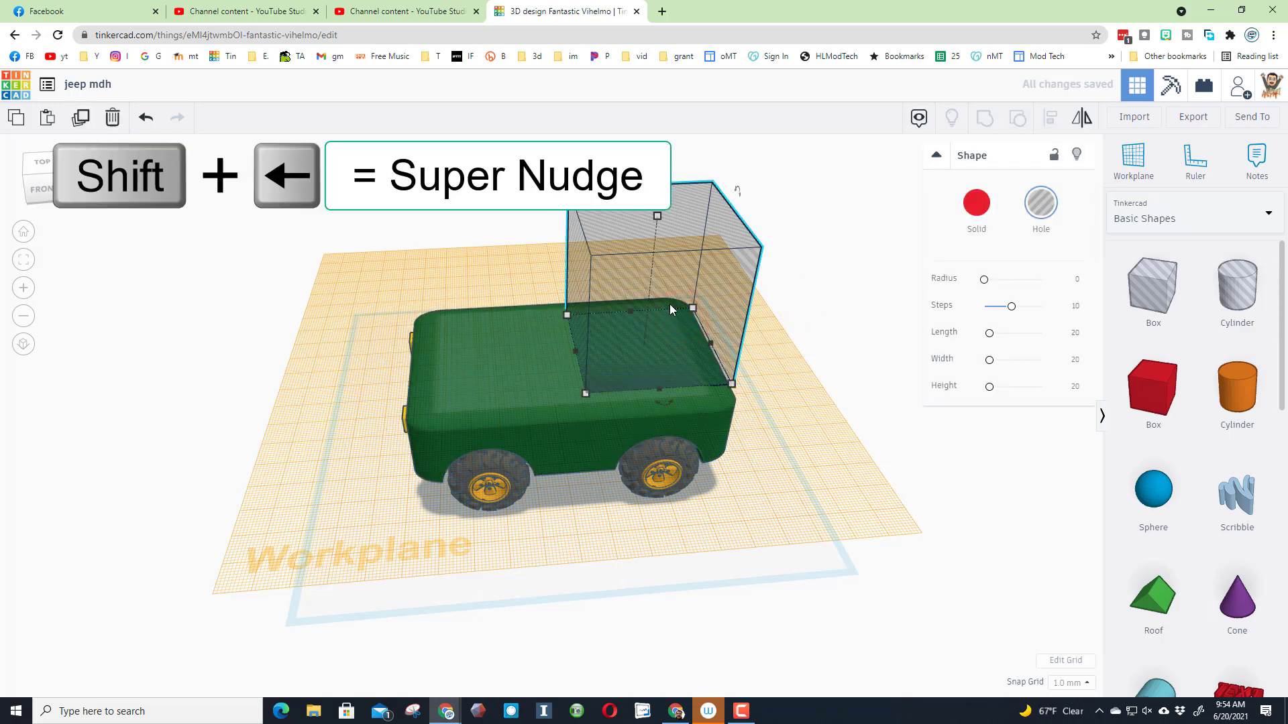
key(shift+Left)
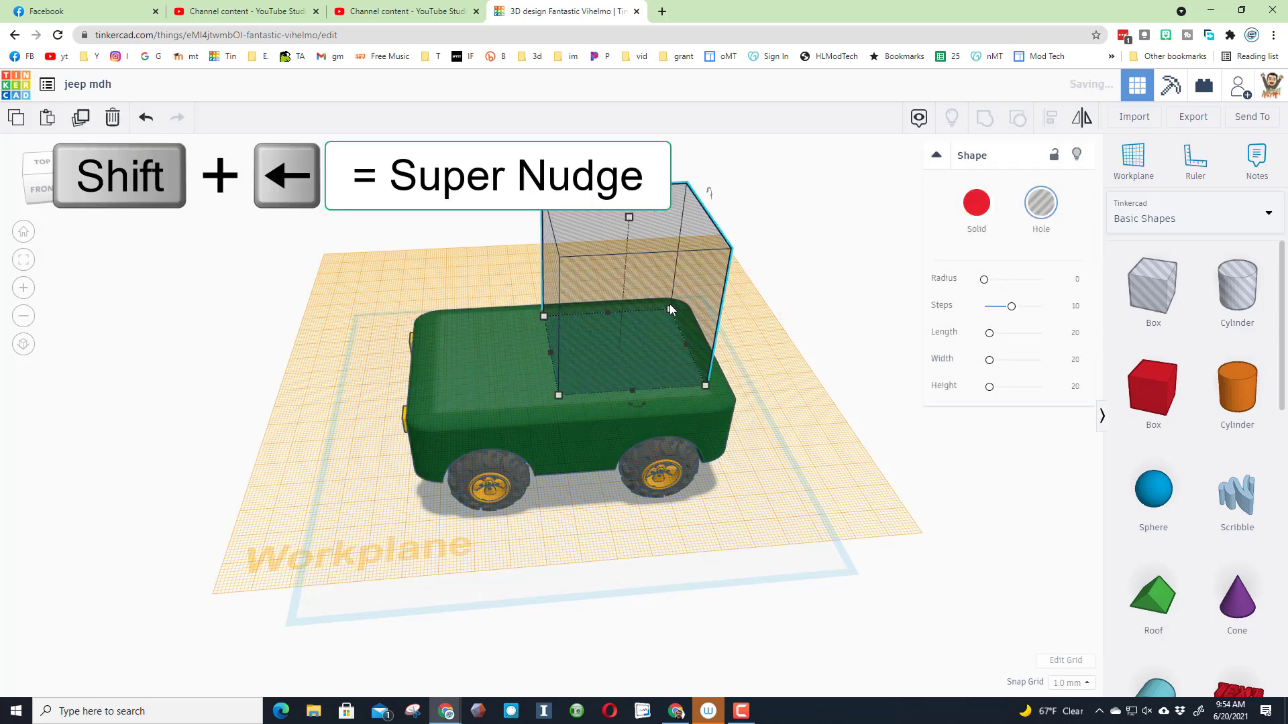
key(shift+Left)
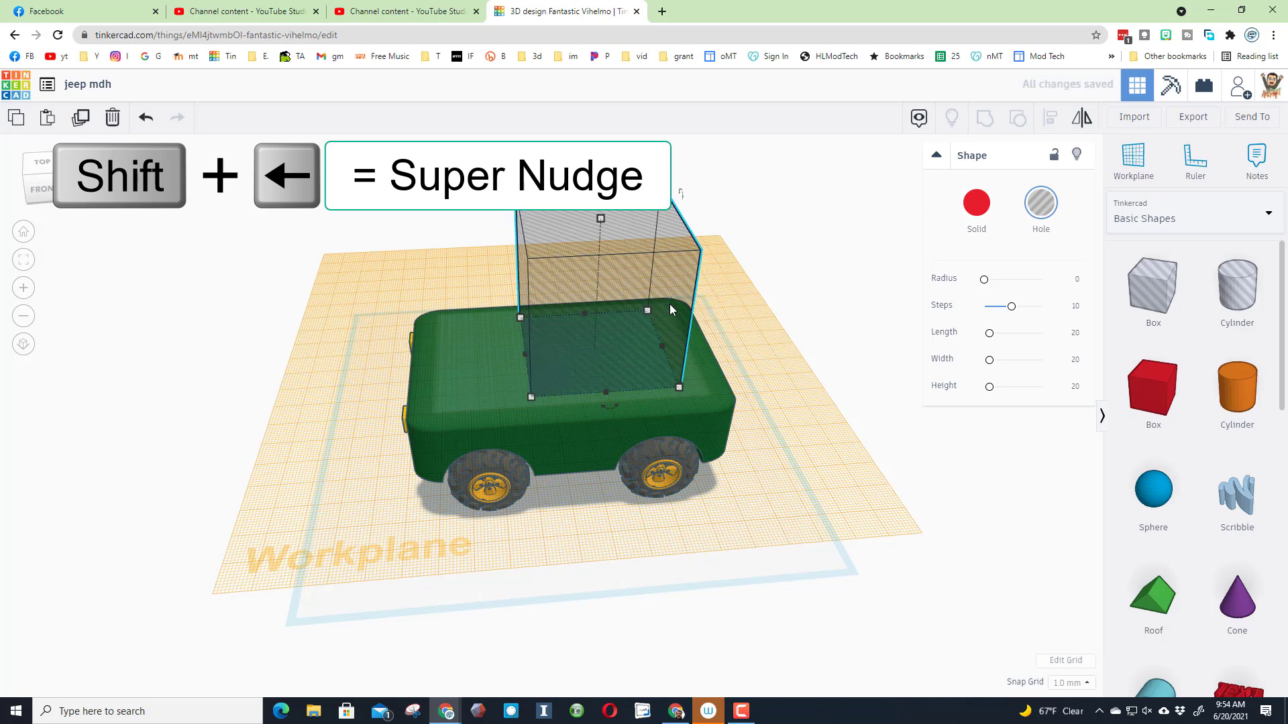
- Set the hole box's length along the body to 65 mm
click(661, 346)
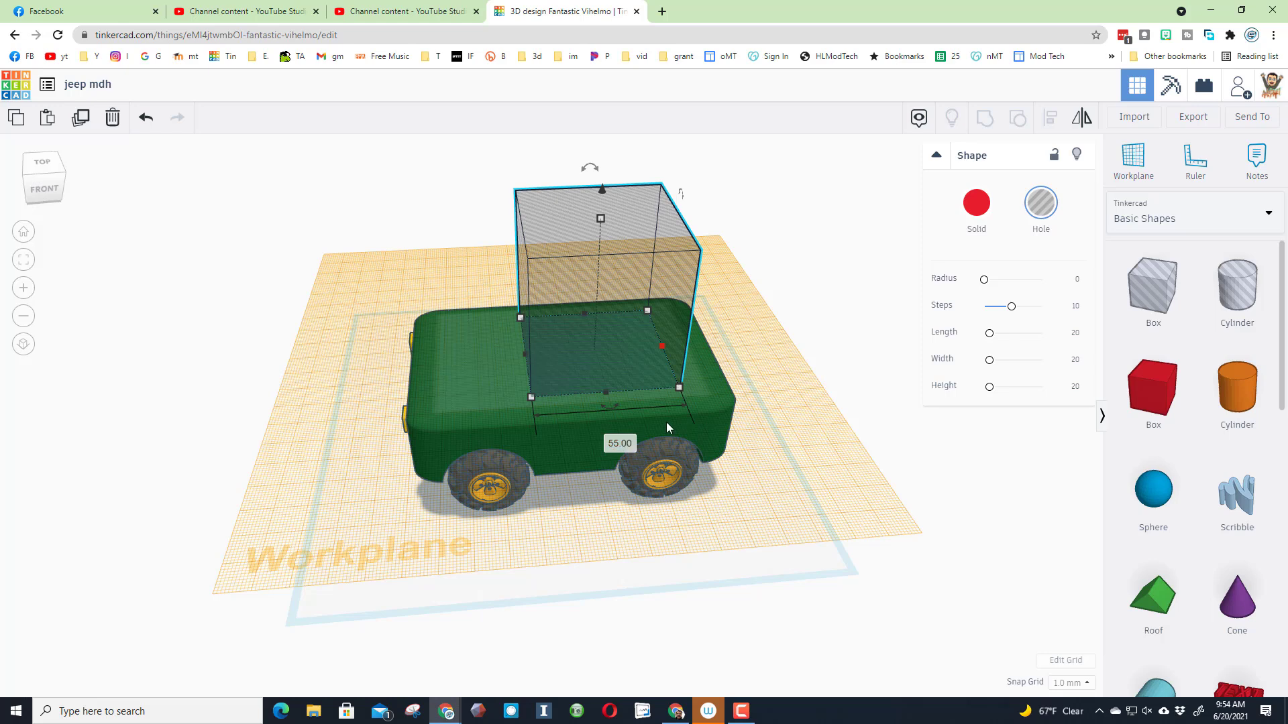
click(626, 443)
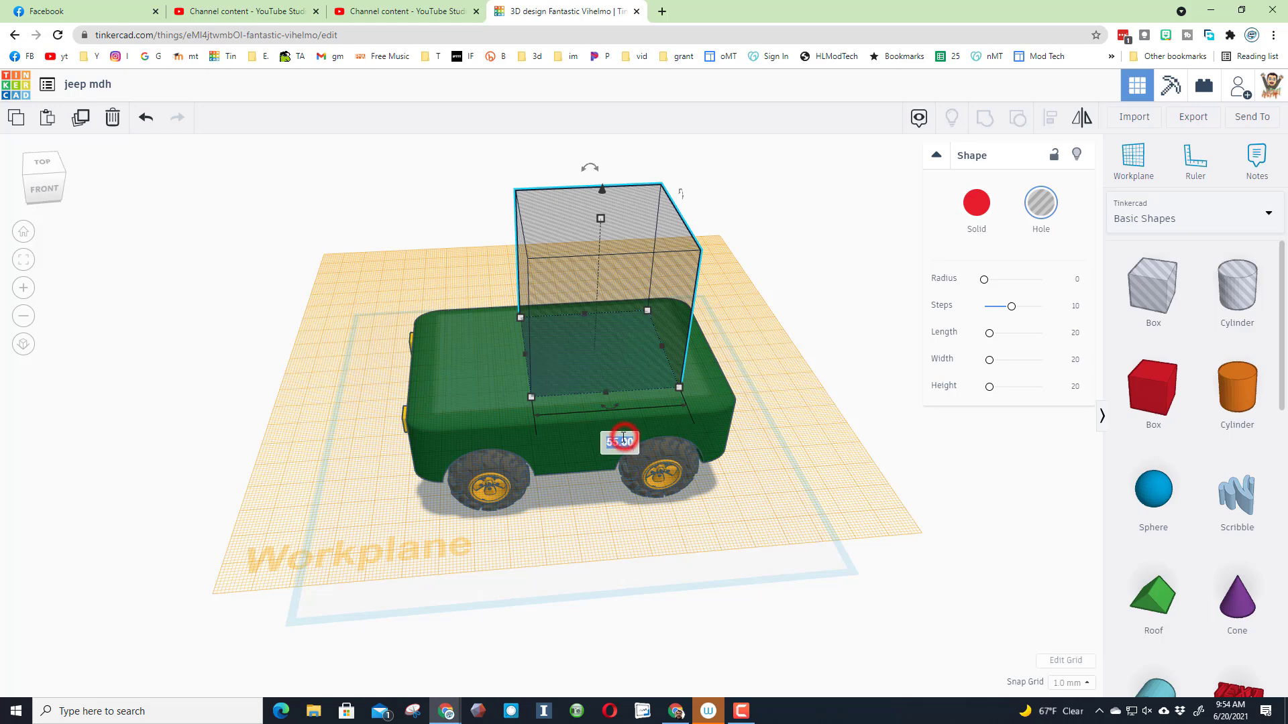
text(65)
key(Return)
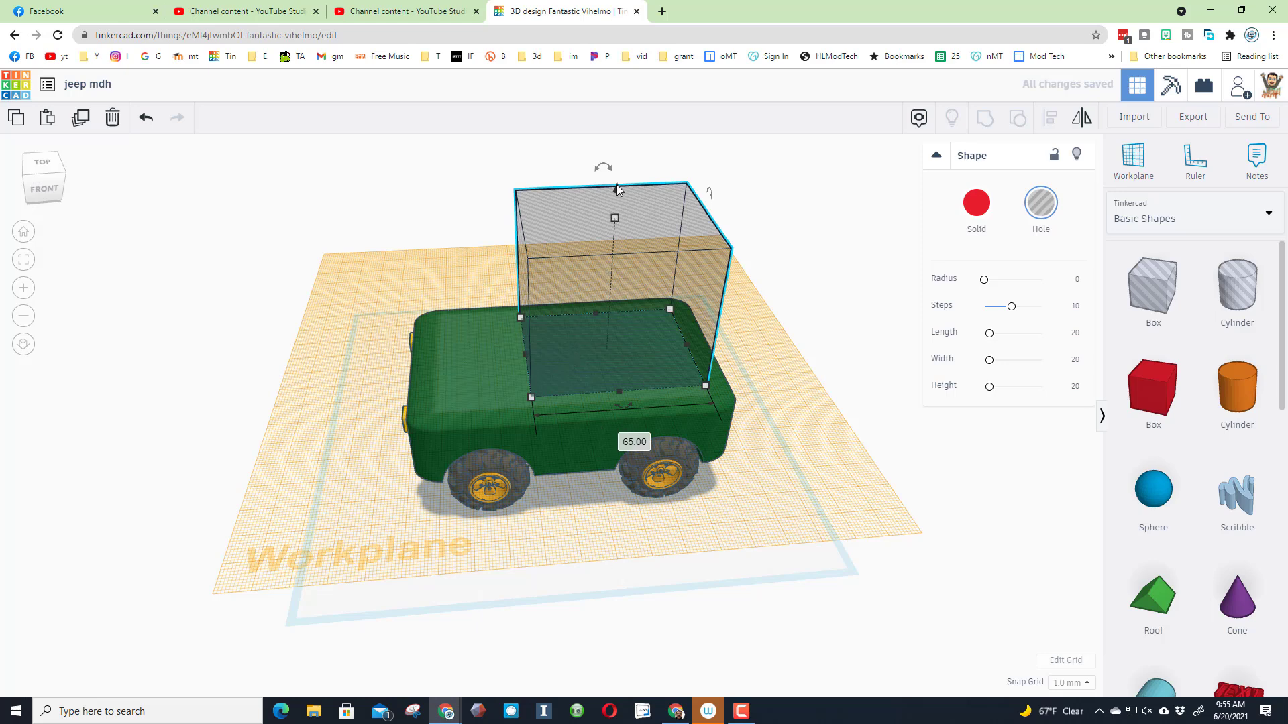
- Lower the hole box into the body to a height offset of -25 mm
drag(617, 190, 610, 285)
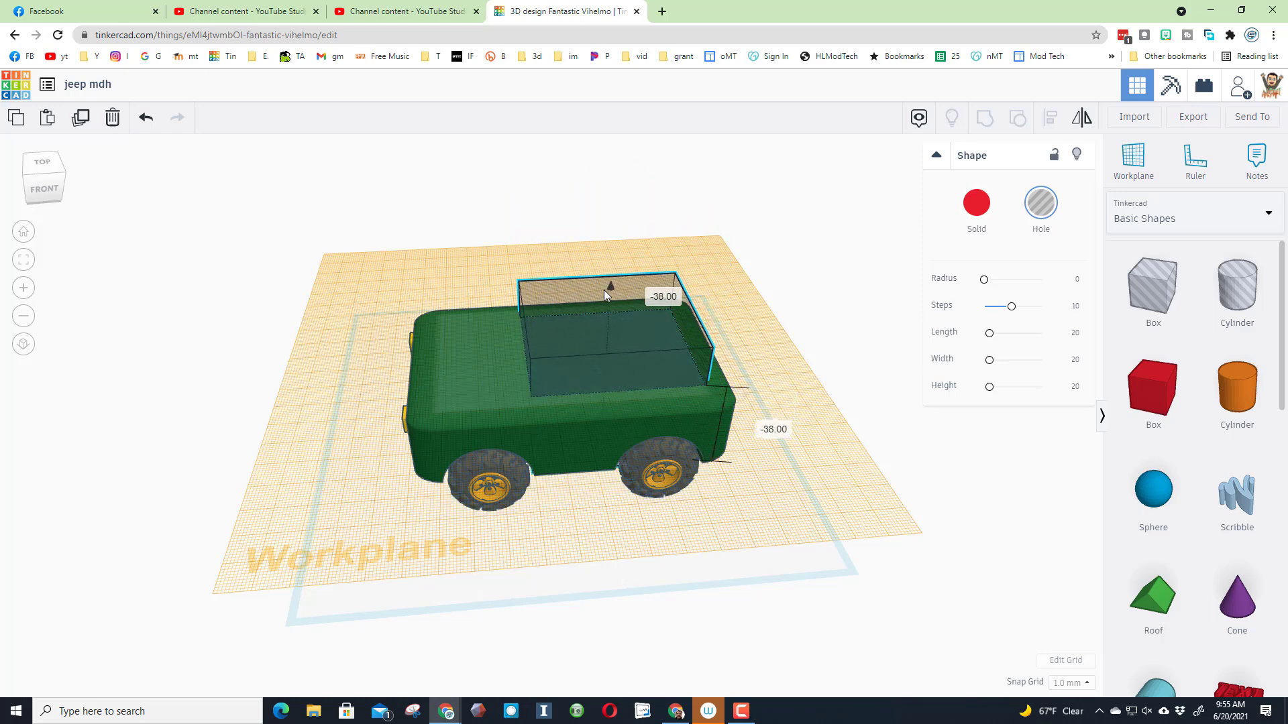
click(772, 433)
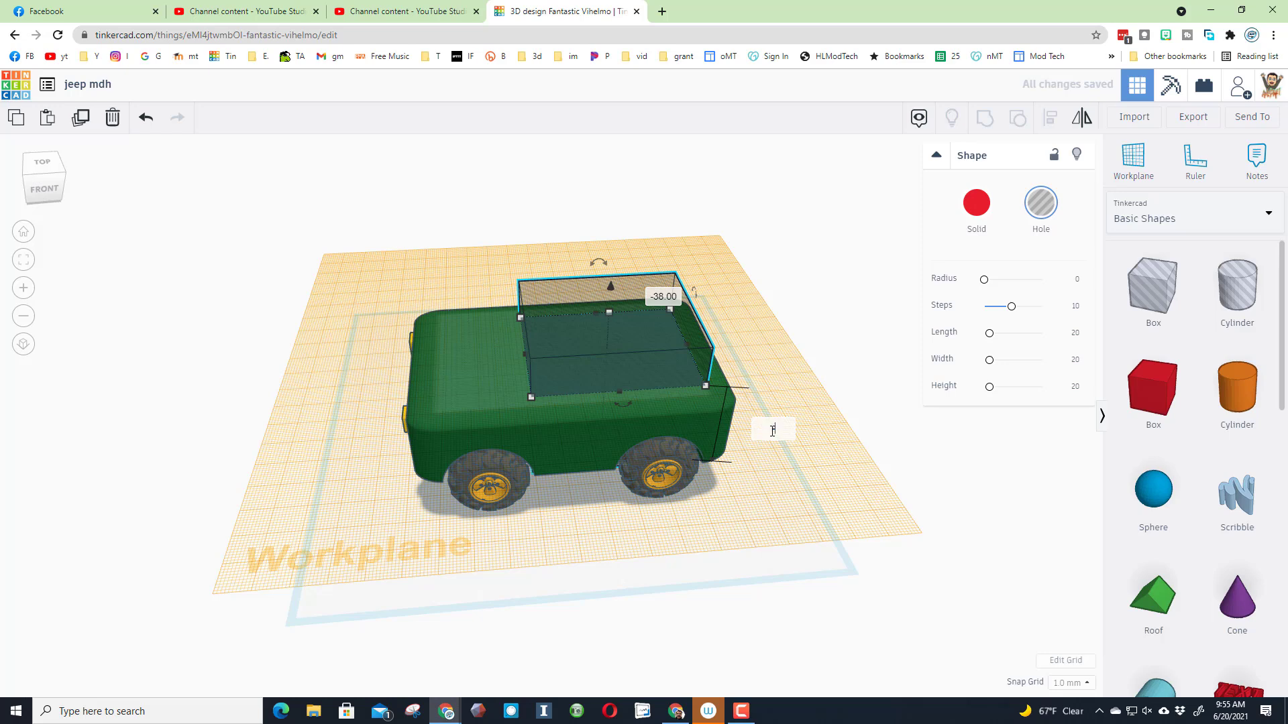
text(-25)
key(Return)
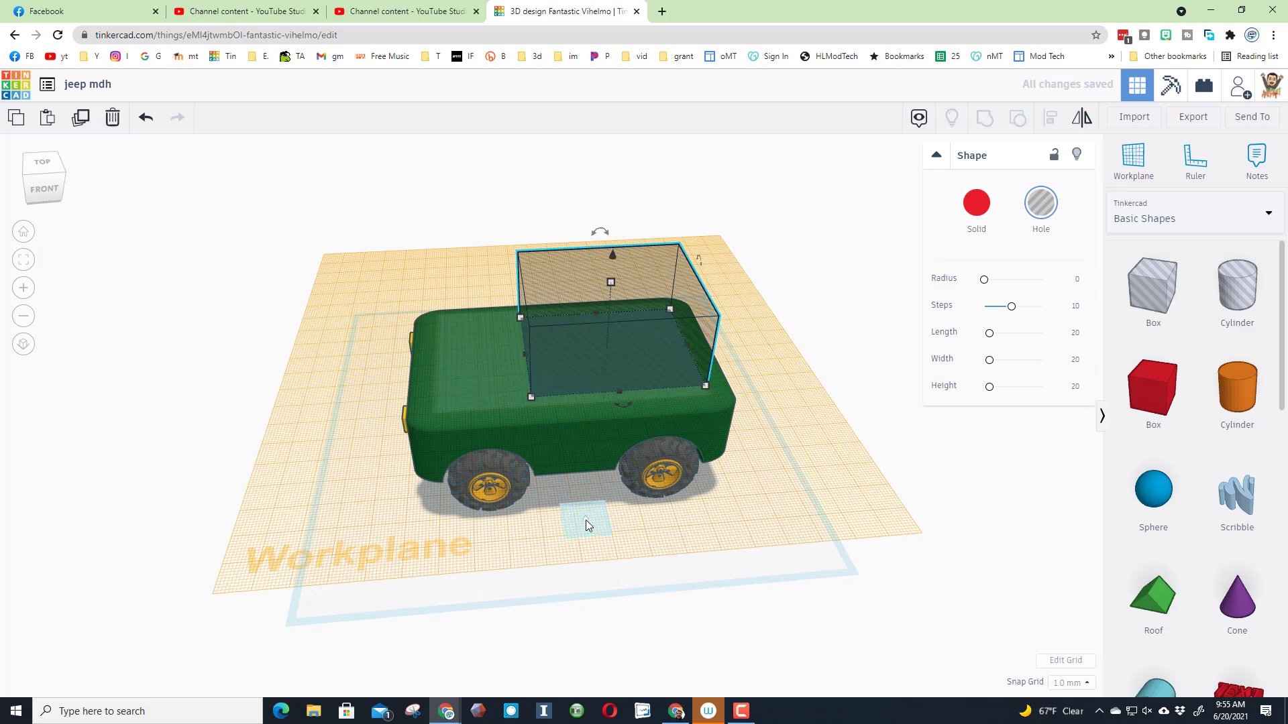
- Return the workplane to the base grid and group the hole box with the body to cut the seating compartment
click(596, 518)
right_drag(585, 541, 695, 540)
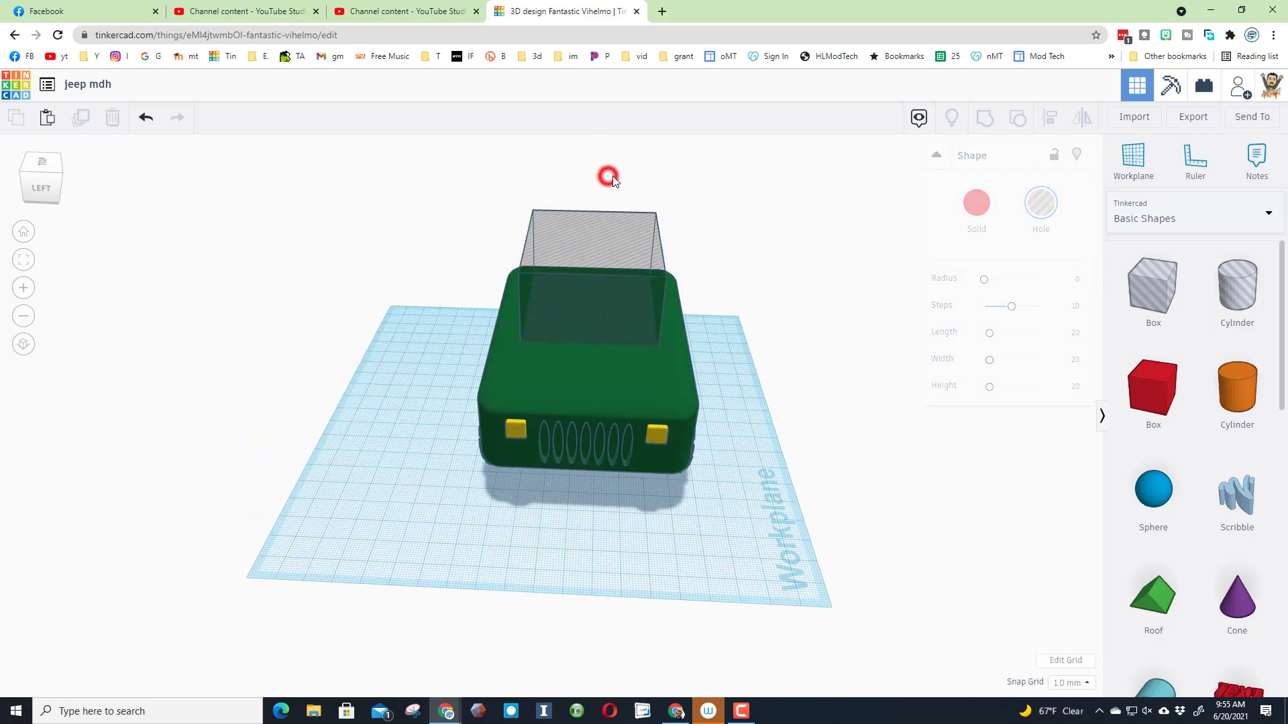
shift+click(593, 287)
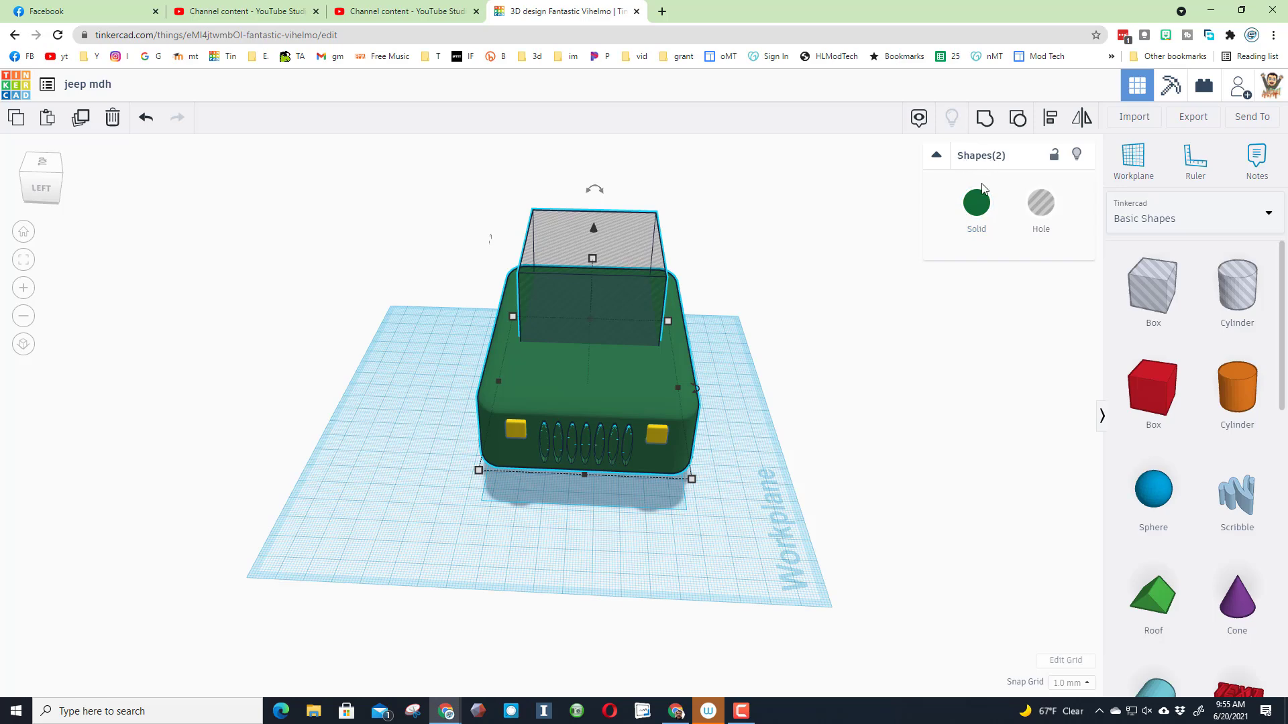
click(987, 120)
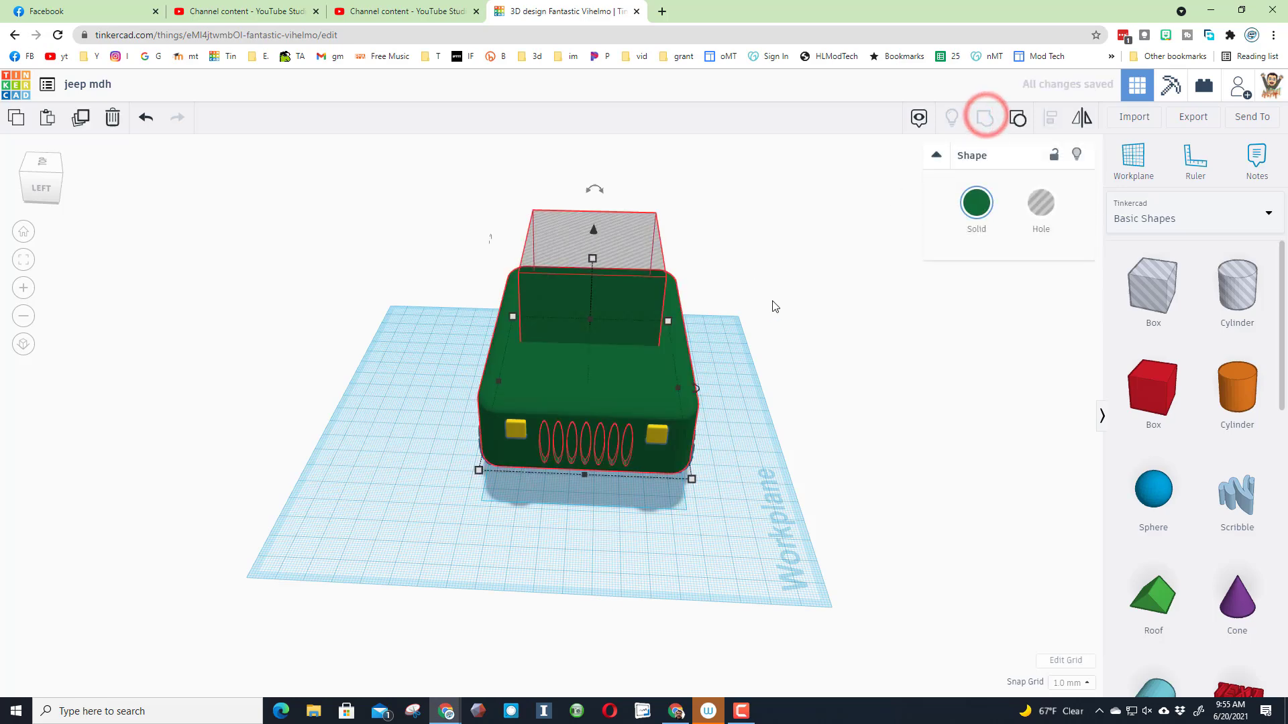
- Set a workplane on the compartment floor and place the seat from the Shapes Collection at one side of the compartment's front edge
right_drag(809, 305, 469, 311)
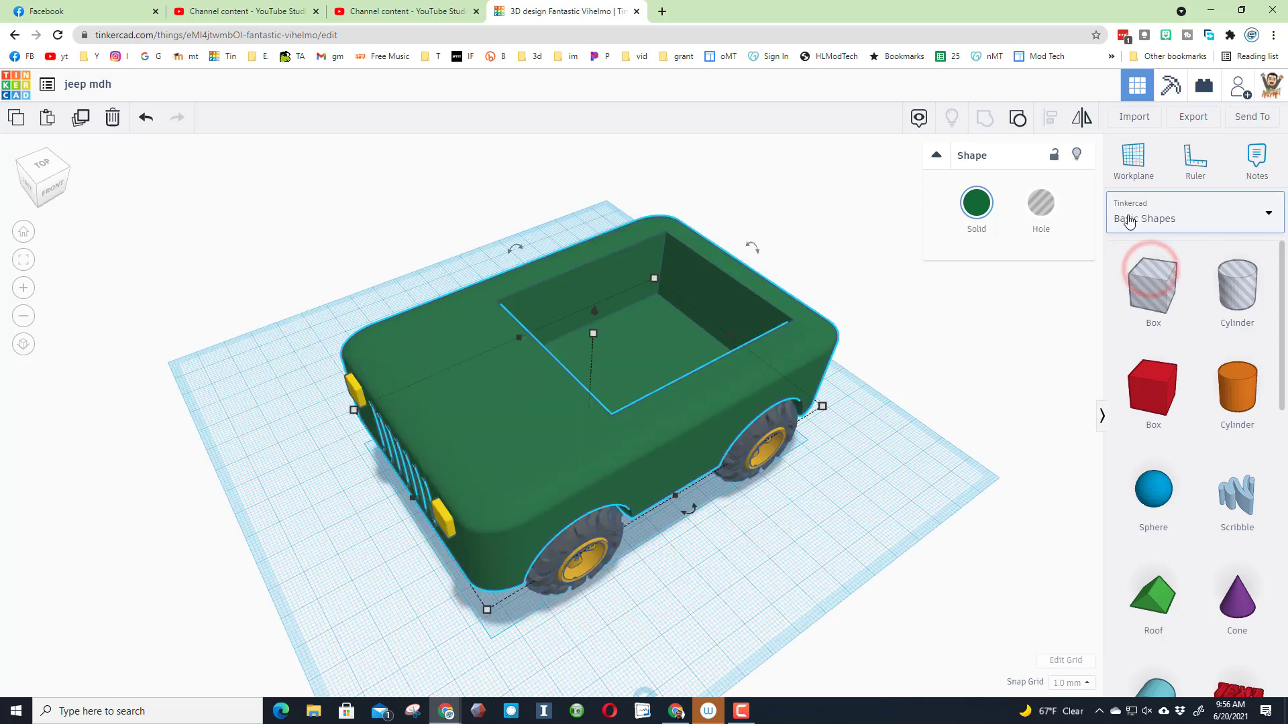
click(1143, 219)
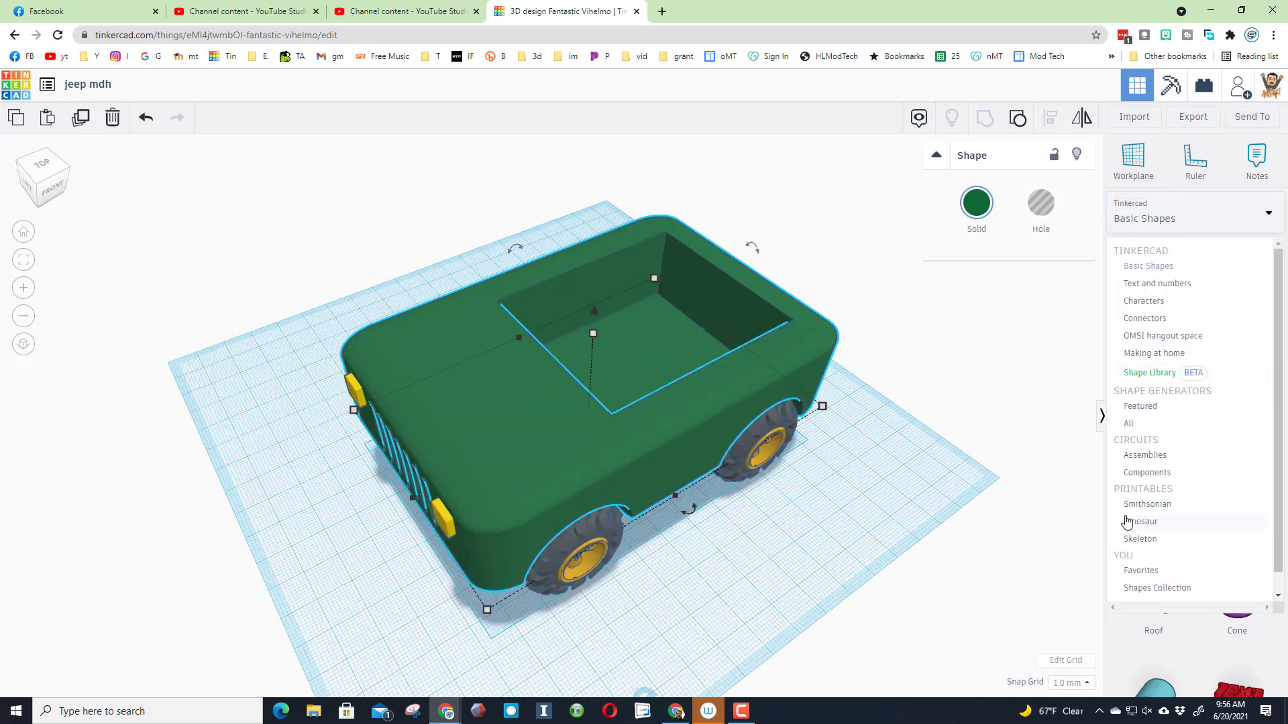
scroll(1140, 520, down, 1)
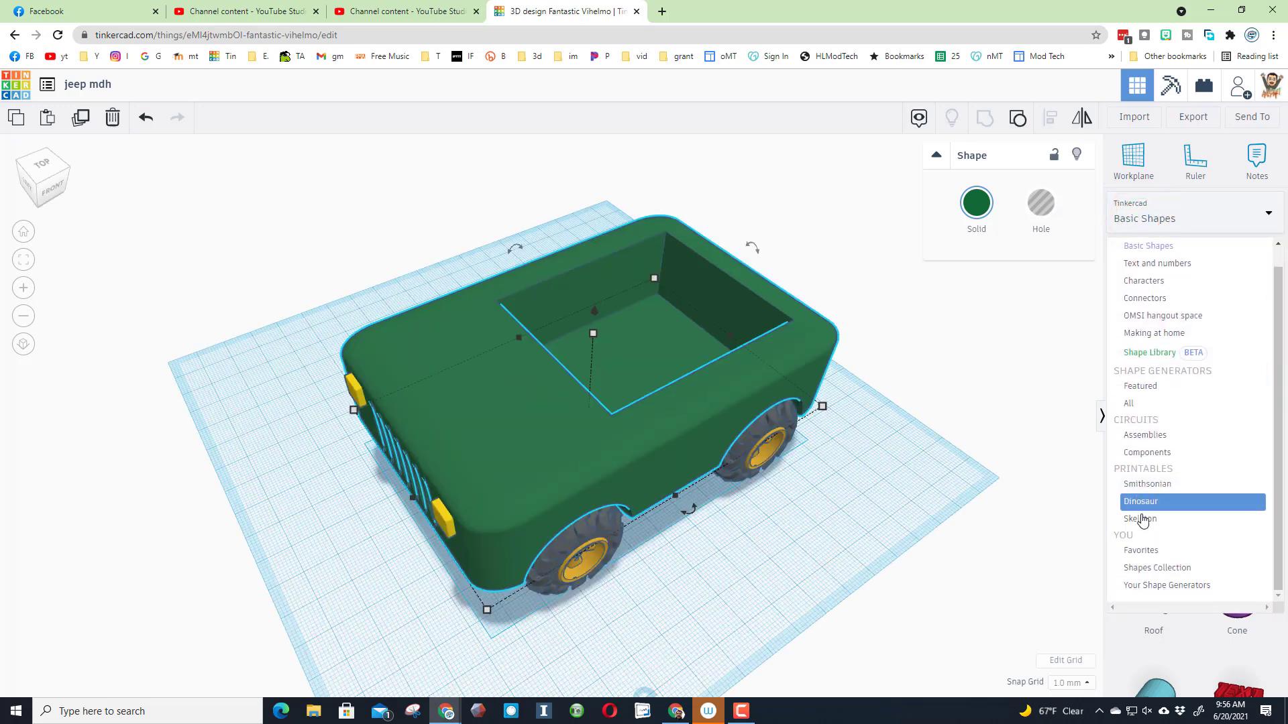
click(1154, 569)
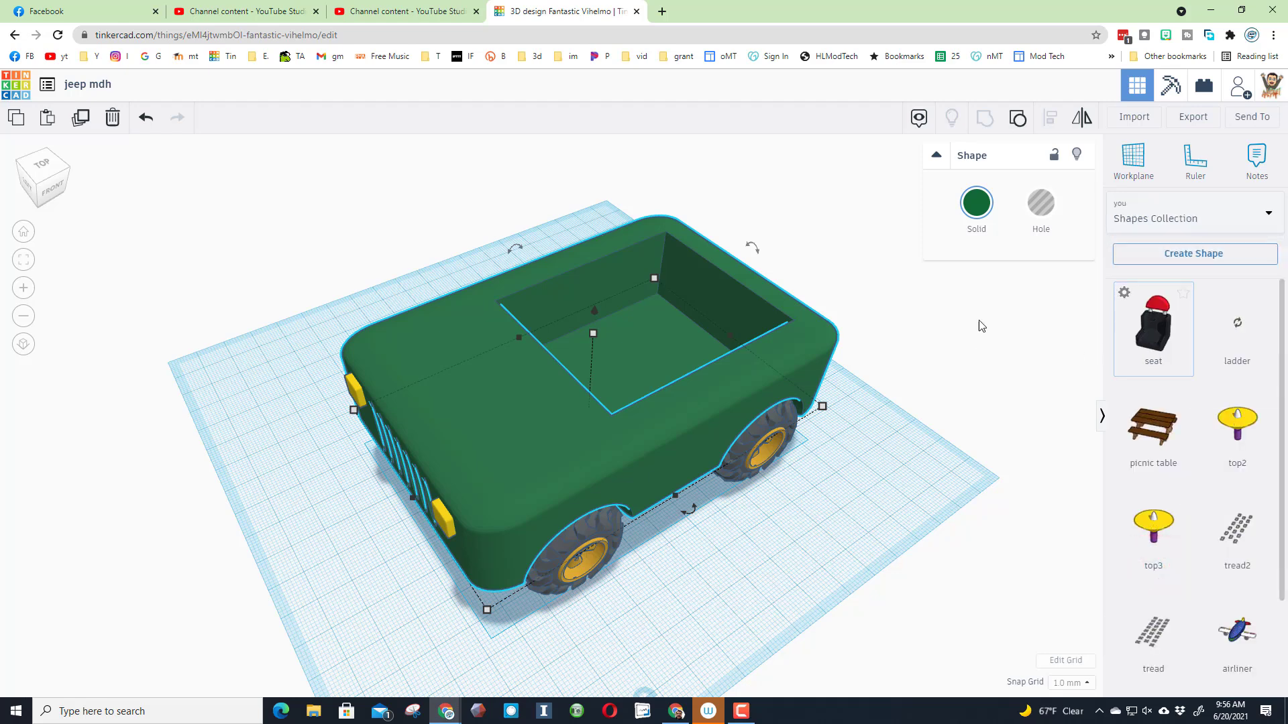
click(1132, 156)
click(588, 356)
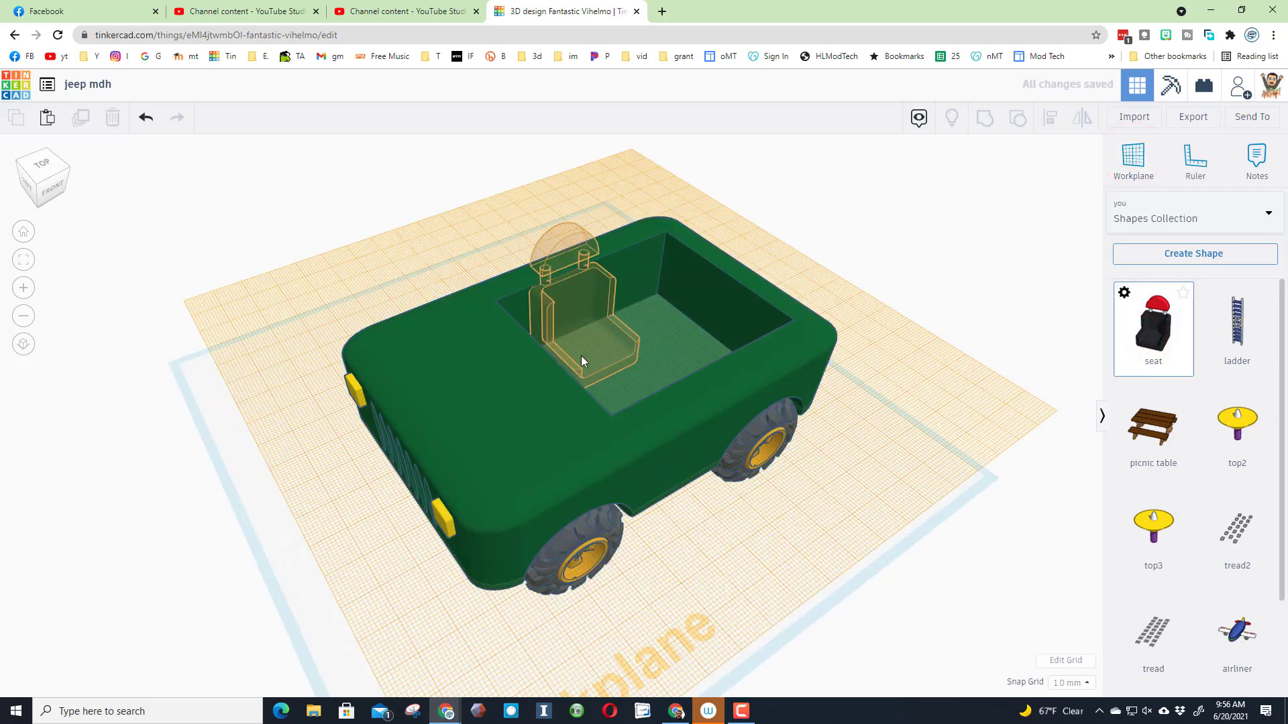
click(593, 367)
drag(638, 400, 570, 375)
- Duplicate the seat and nudge the copy sideways beside the original, close to the opposite compartment wall
right_drag(630, 364, 672, 387)
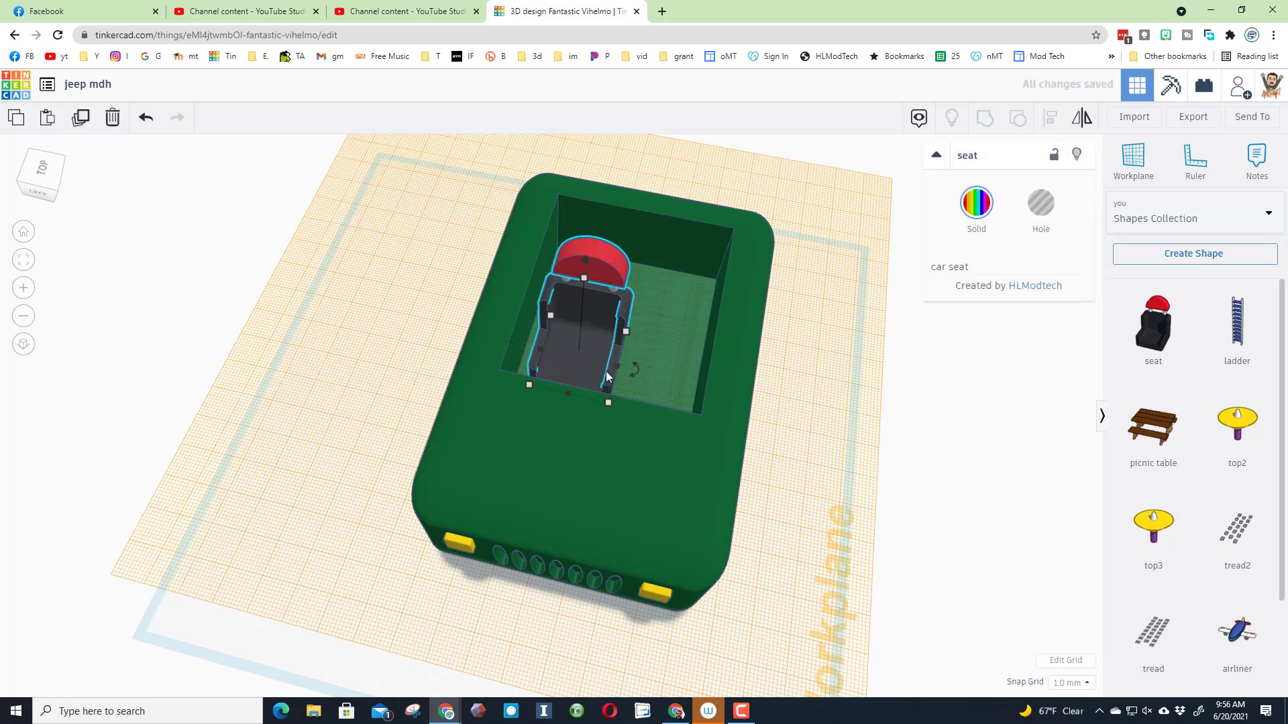
key(ctrl+d)
key(shift+Right)
key(shift+Right)
key(shift+Right)
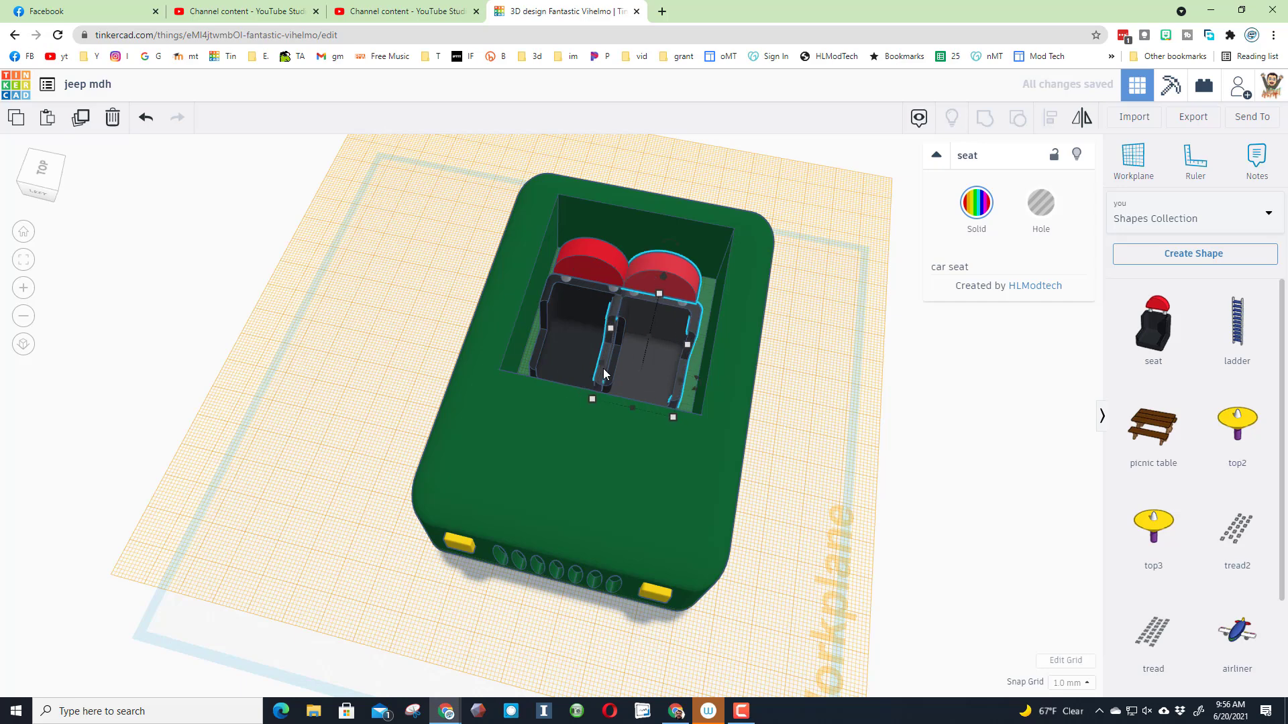
key(Left)
key(Left)
key(Left)
key(Left)
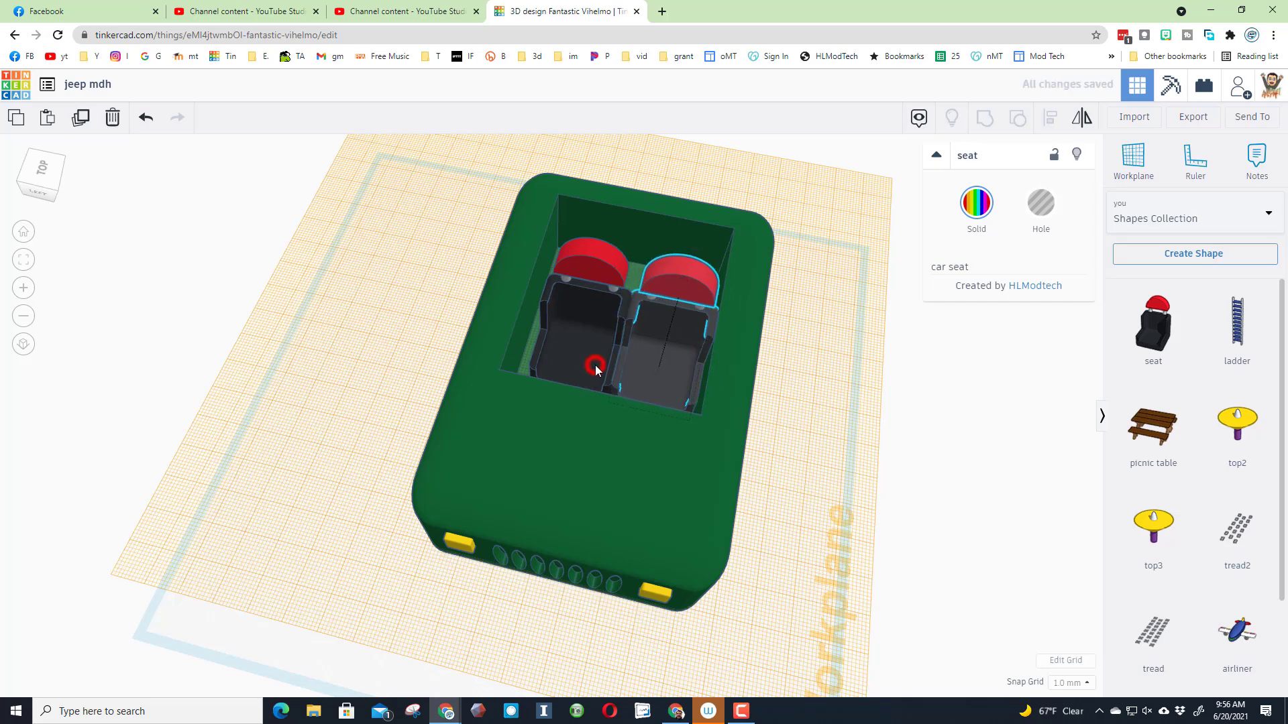
- Nudge the original seat toward its own side wall to leave a gap between the two seats
click(597, 370)
key(Left)
key(Left)
key(Left)
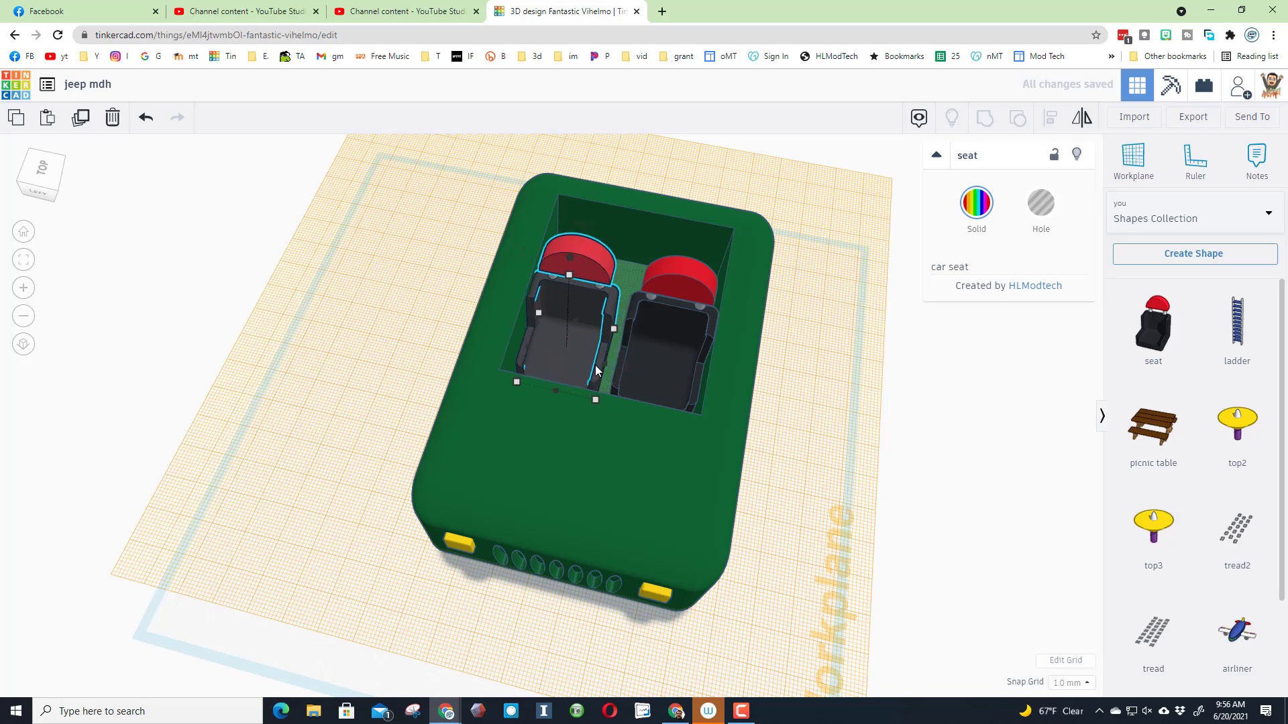
key(Down)
right_drag(734, 353, 564, 394)
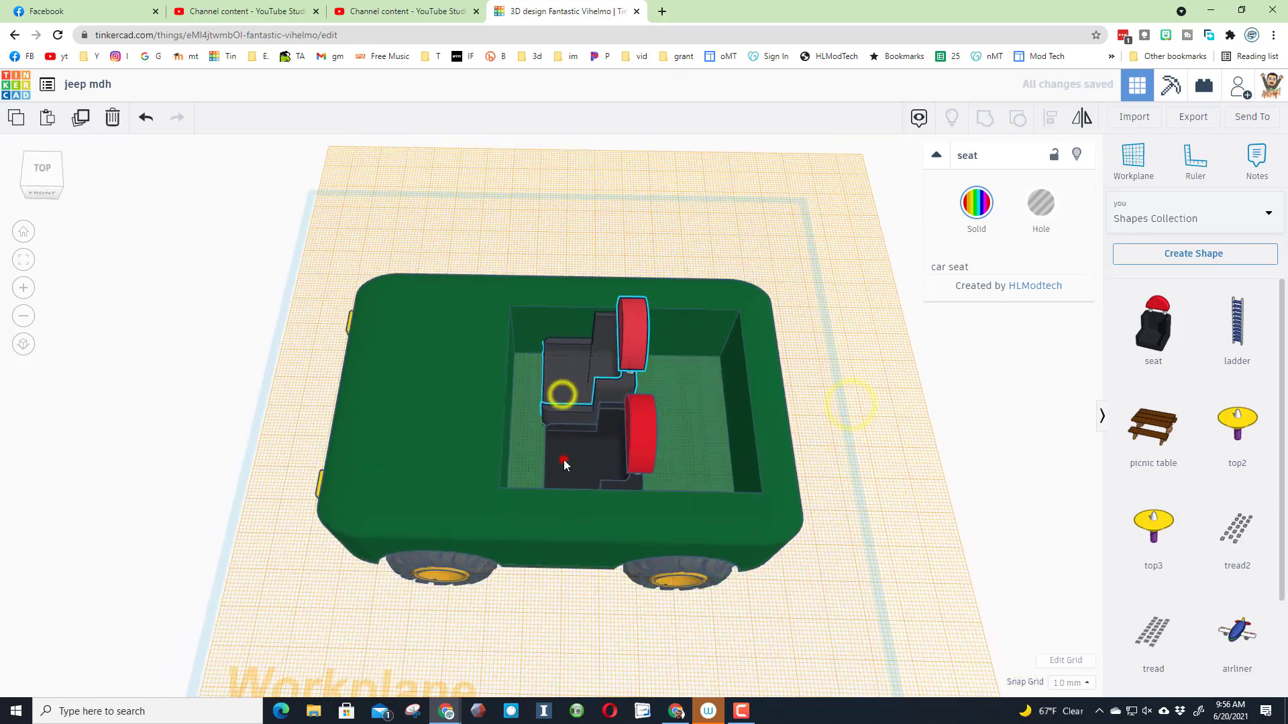
- Scale the seat farther from the near side wall down proportionally to a height of 35 mm
click(523, 442)
right_drag(368, 379, 466, 326)
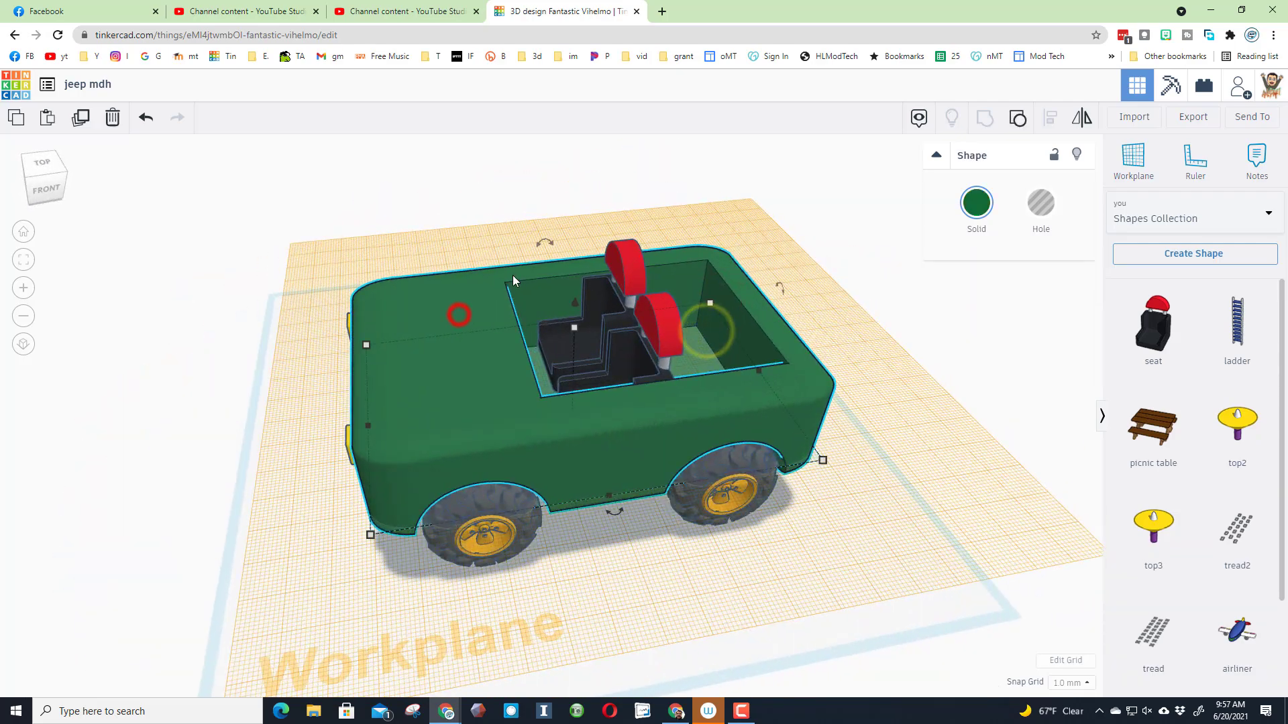
right_drag(513, 275, 554, 232)
click(596, 253)
shift+drag(585, 183, 581, 204)
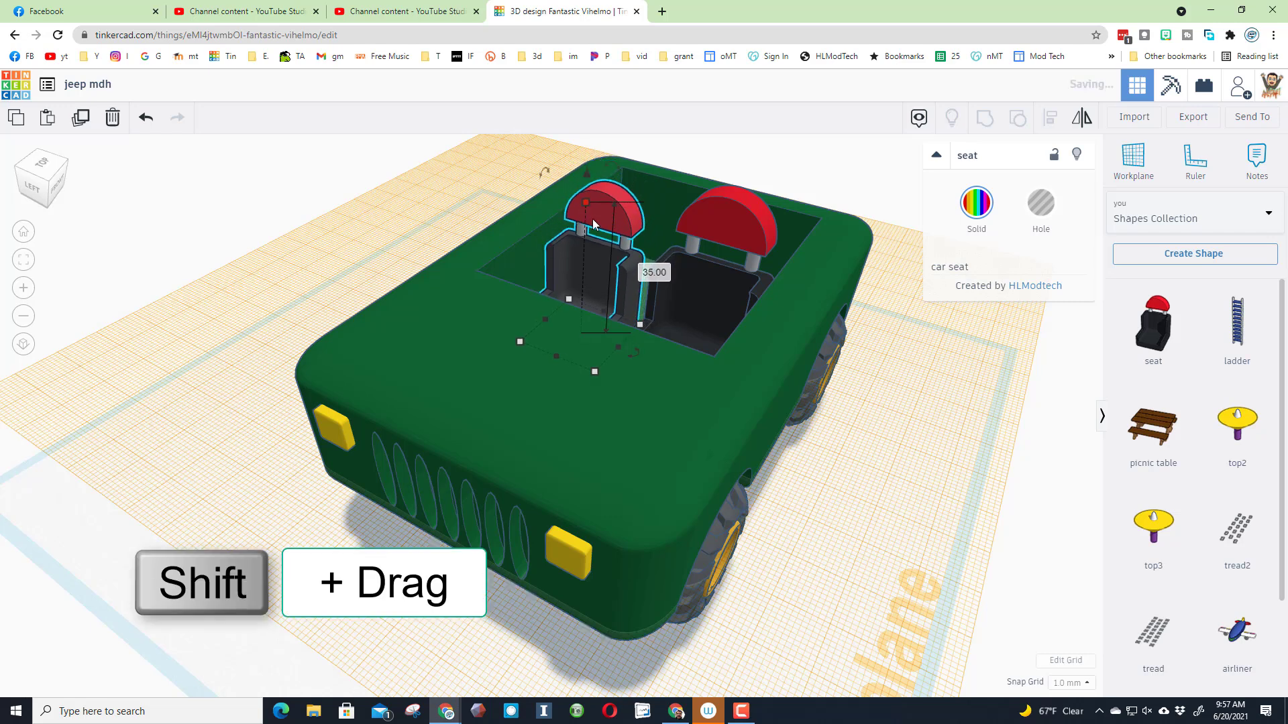
- Scale the second seat down proportionally and set its height to exactly 35 mm
click(708, 273)
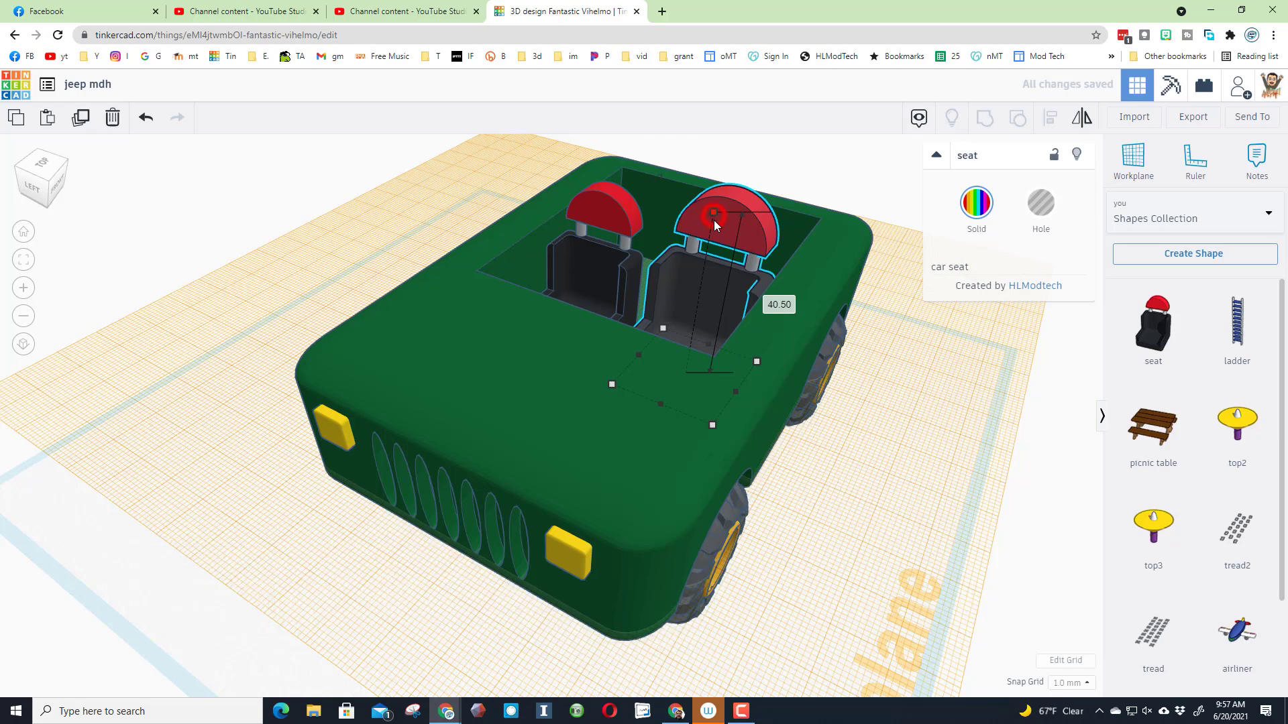
shift+drag(713, 220, 711, 231)
click(765, 304)
text(35)
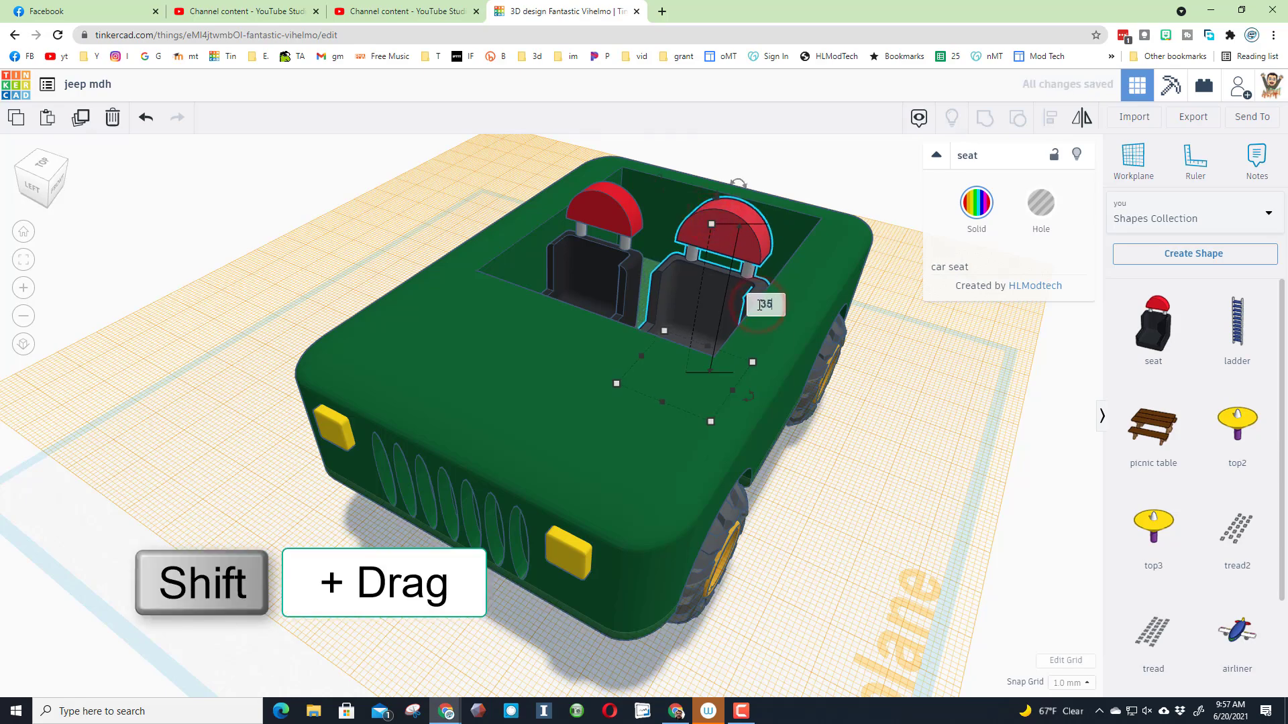
key(Return)
- Nudge both seats toward the front wall of the compartment so that they line up side by side
right_drag(714, 311, 475, 381)
key(Left)
key(Left)
key(Left)
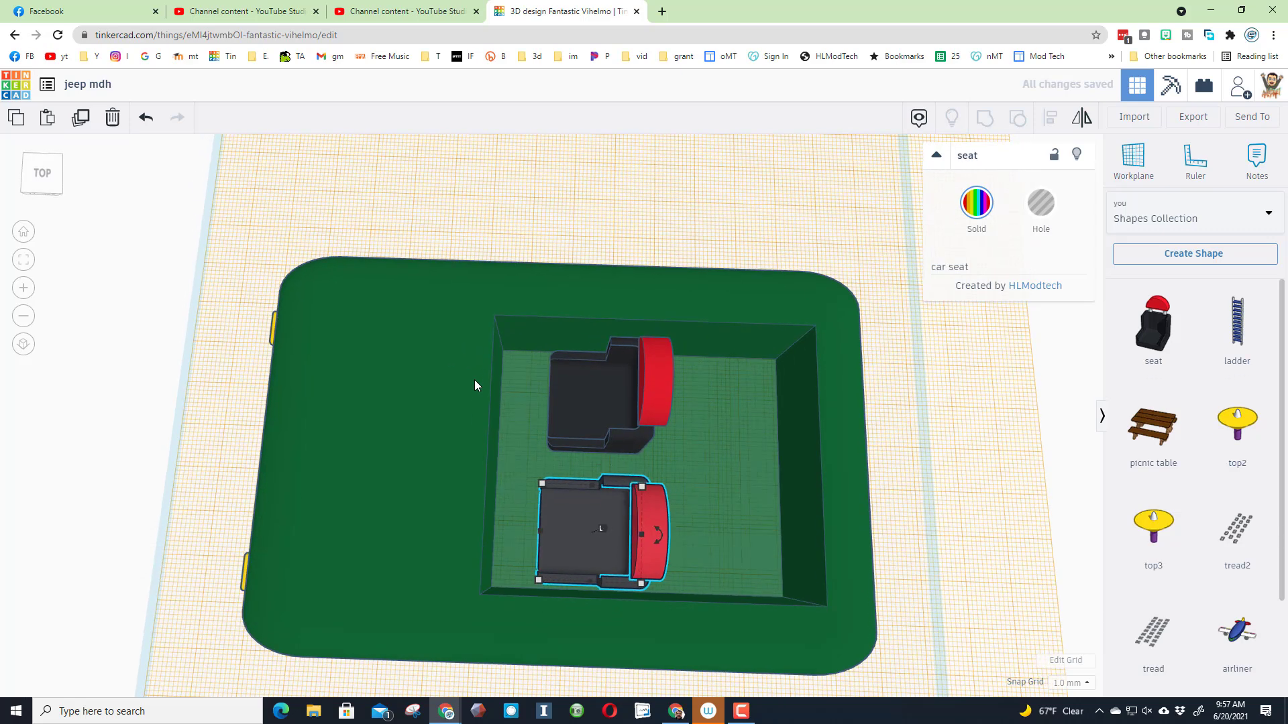
click(597, 417)
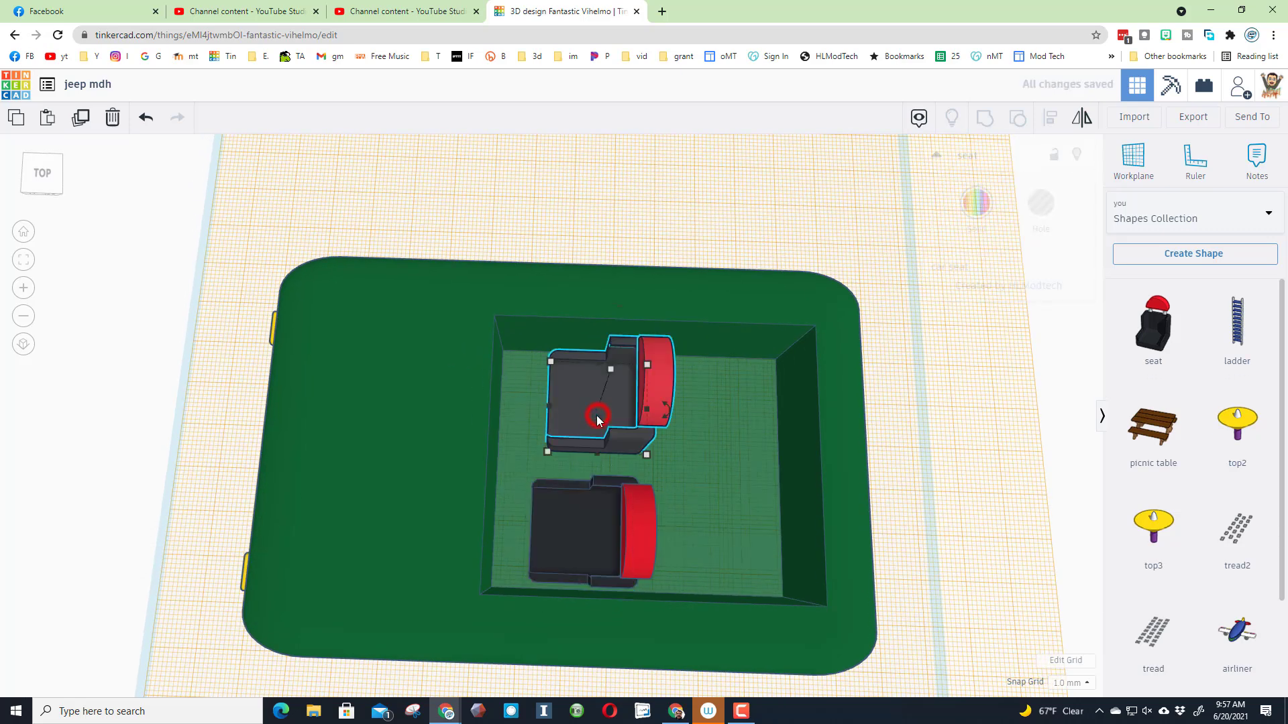
key(ctrl+z)
key(ctrl+z)
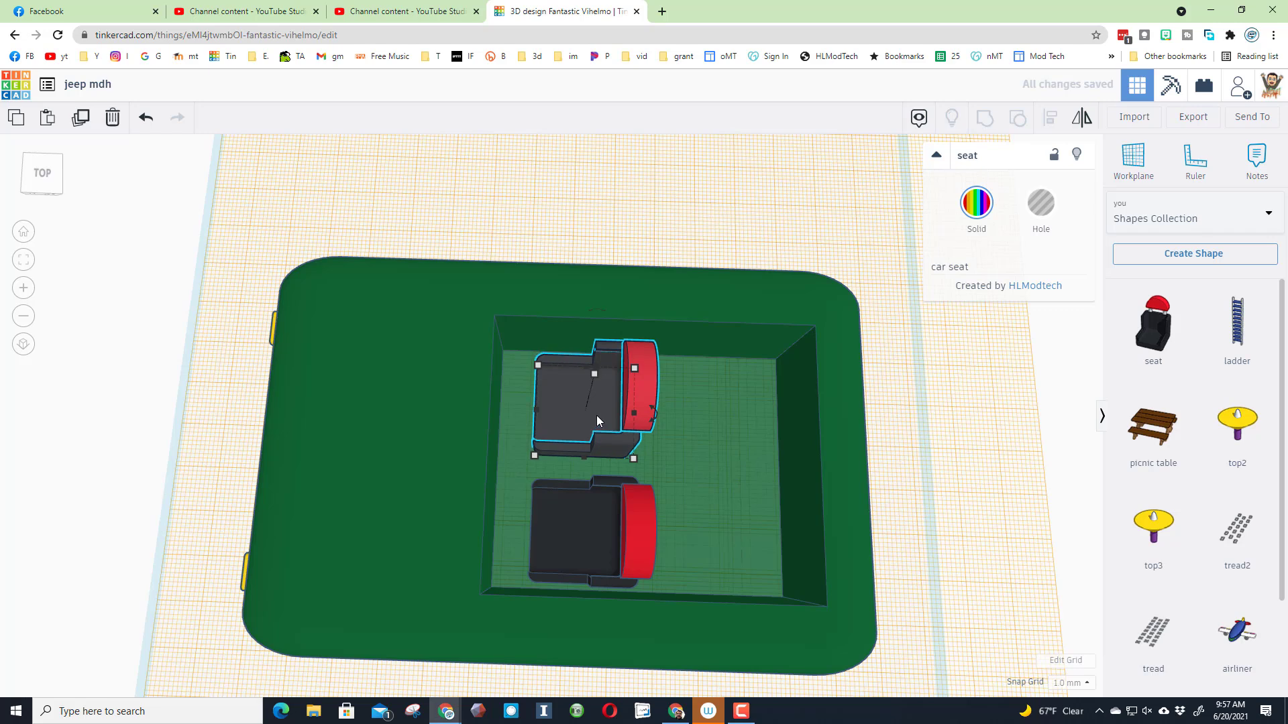
- Raise the height of both seats to 40 mm without changing their width or depth
right_drag(597, 421, 693, 337)
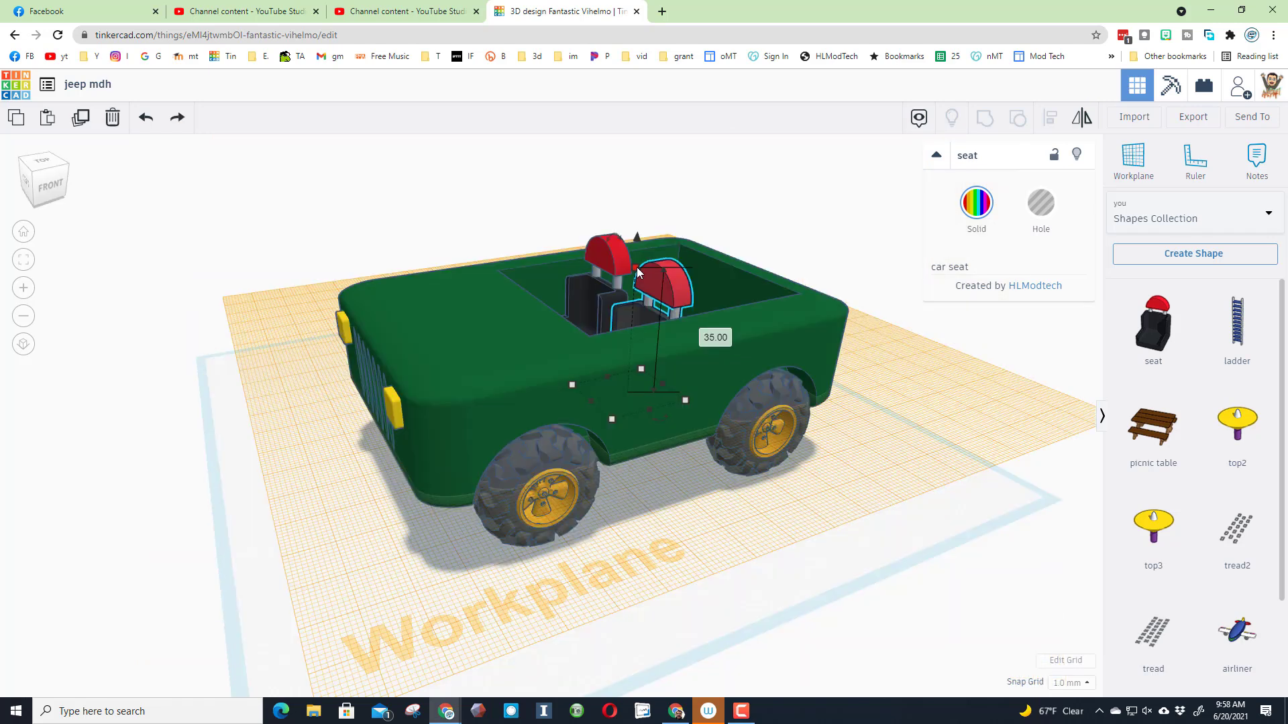
click(703, 334)
key(Return)
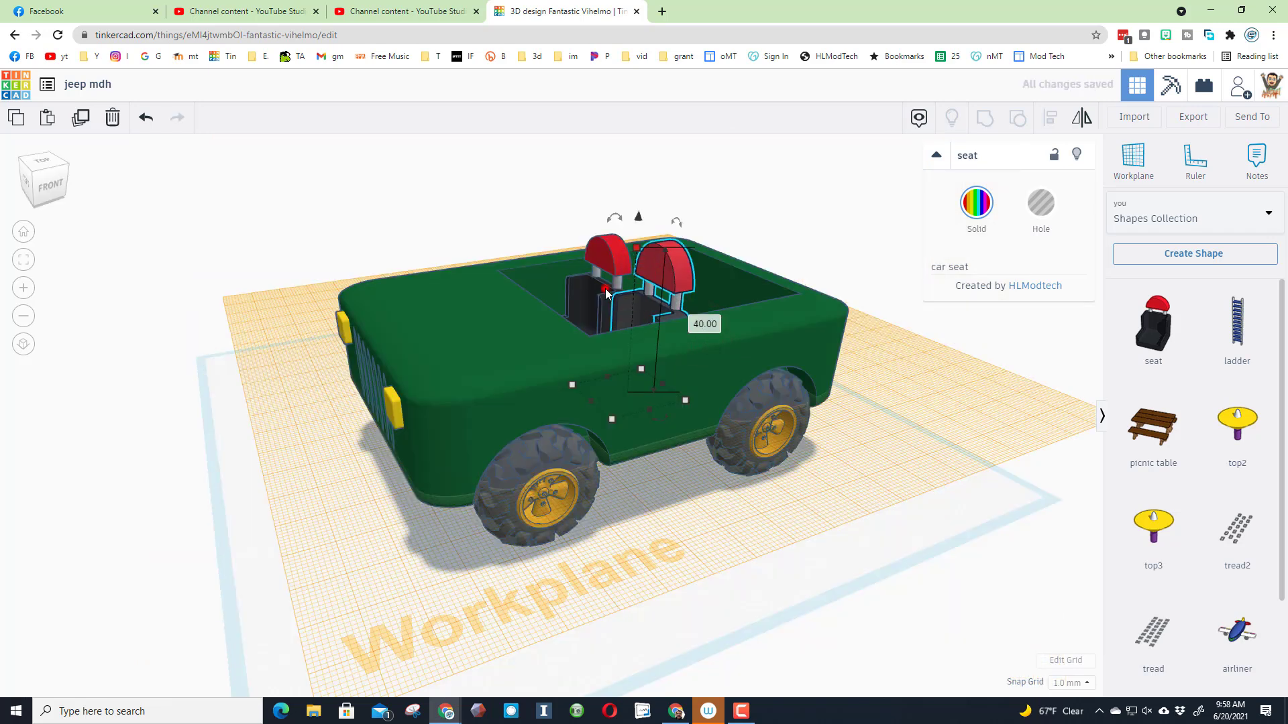
click(580, 245)
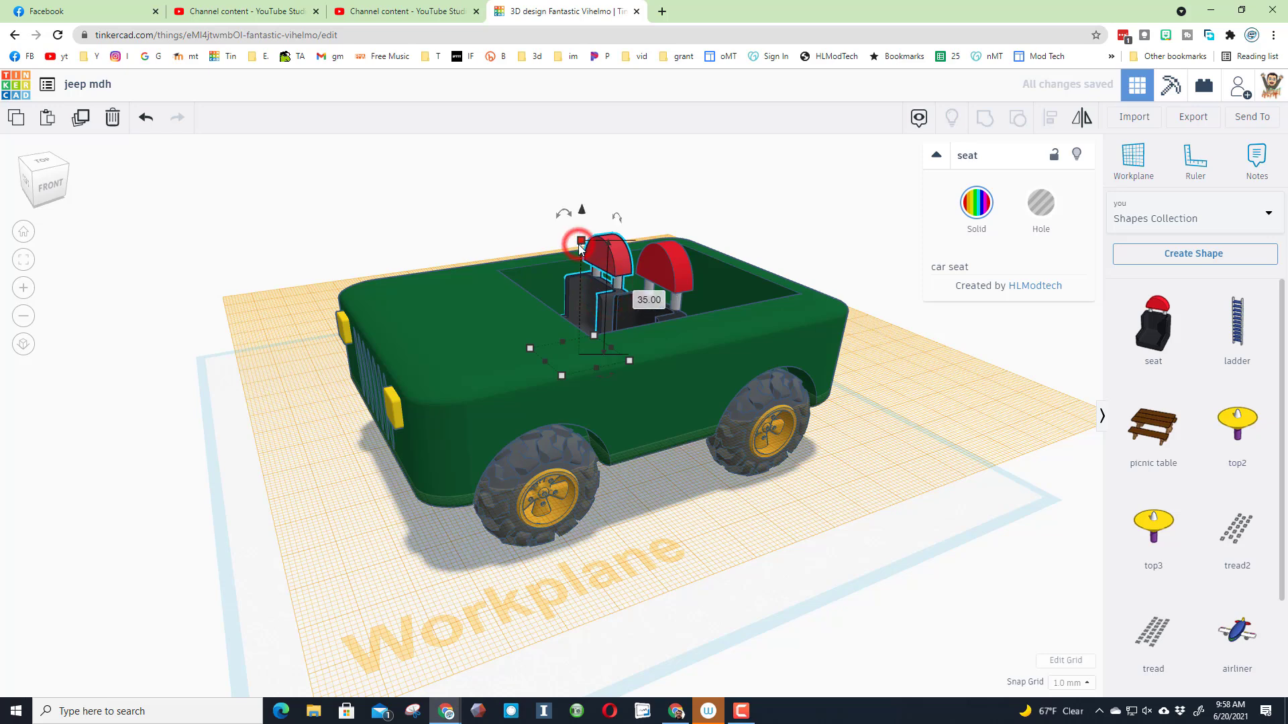
click(648, 299)
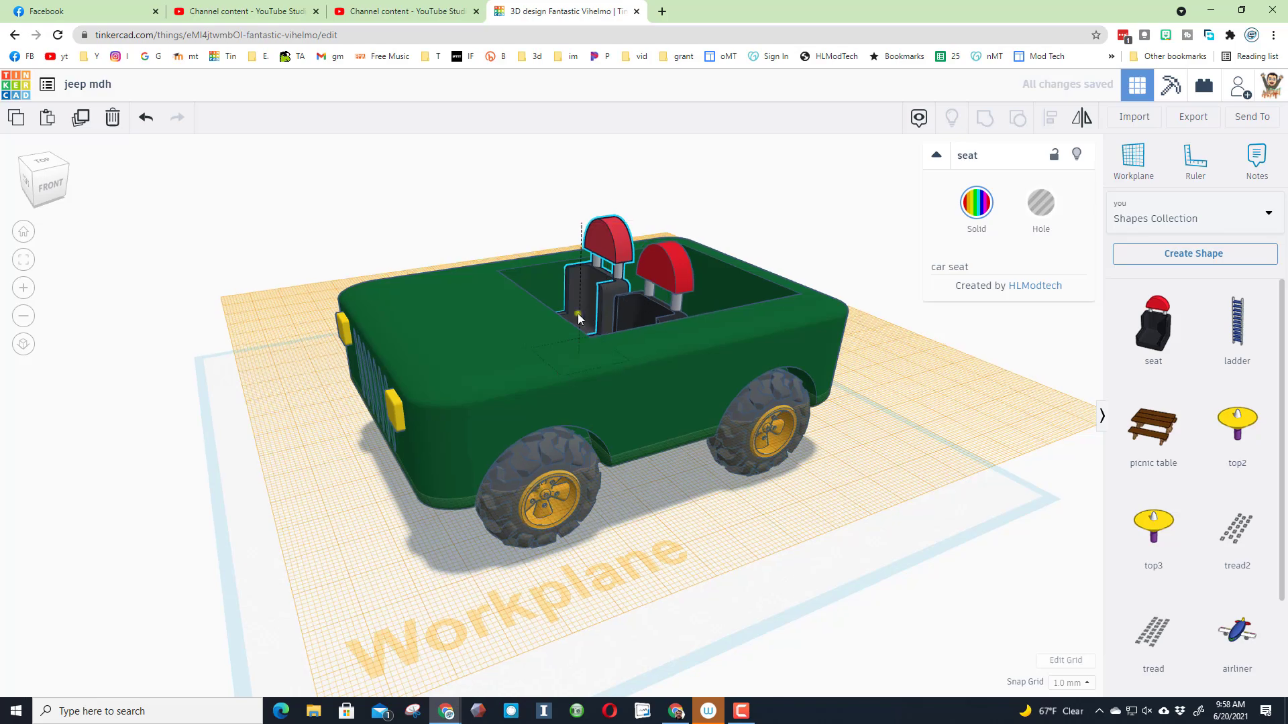
right_drag(577, 312, 453, 326)
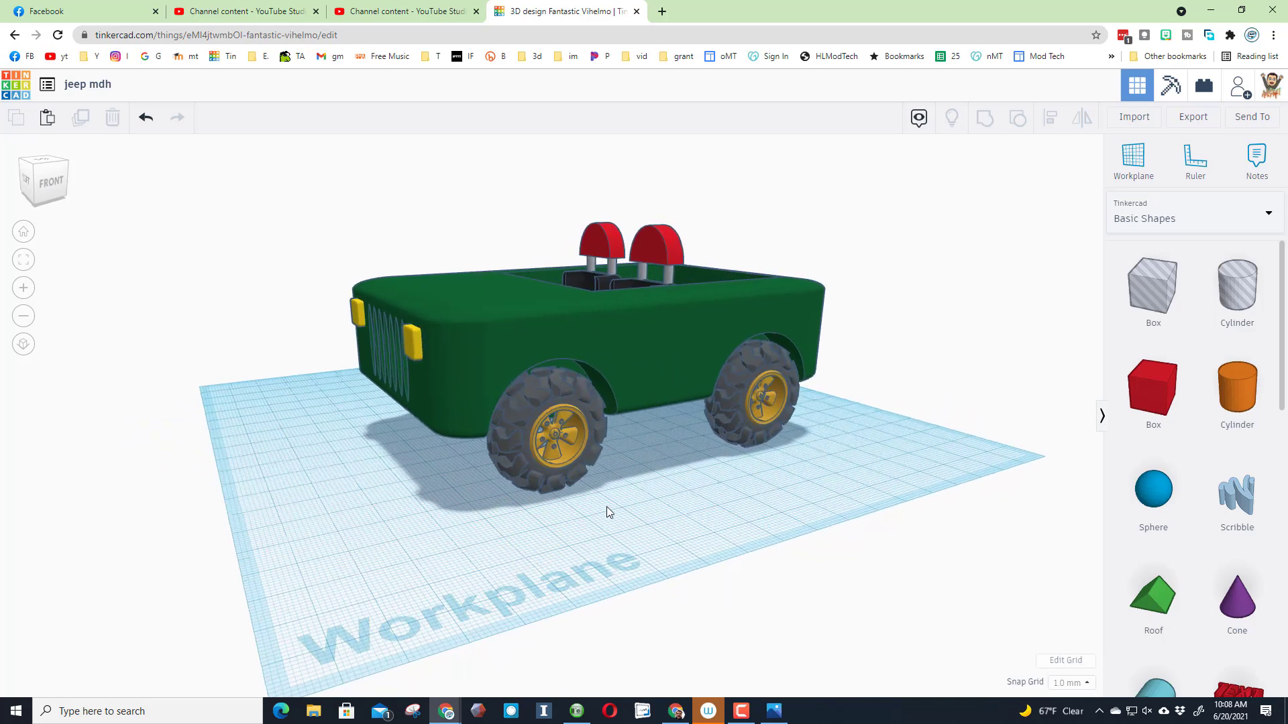
- Place a gray Bent Pipe from the Featured shape generators on a workplane set on the side of the jeep body
right_drag(781, 455, 798, 460)
click(1143, 234)
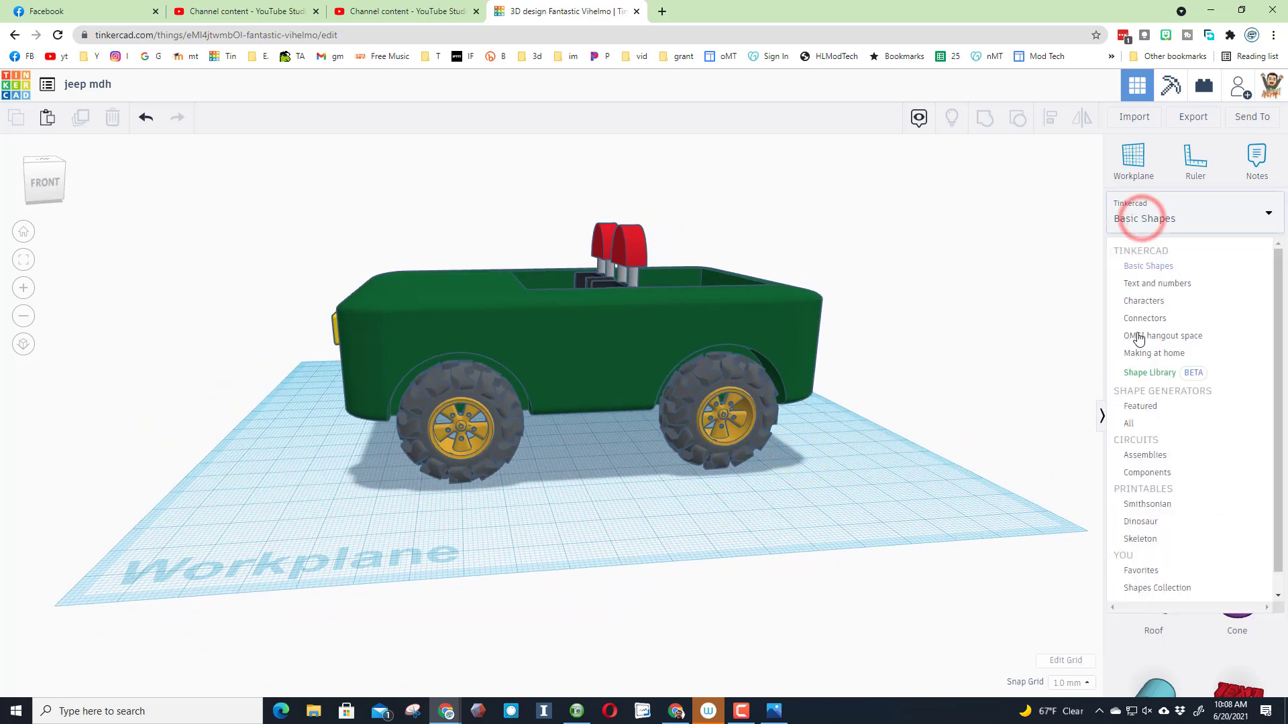
click(1147, 409)
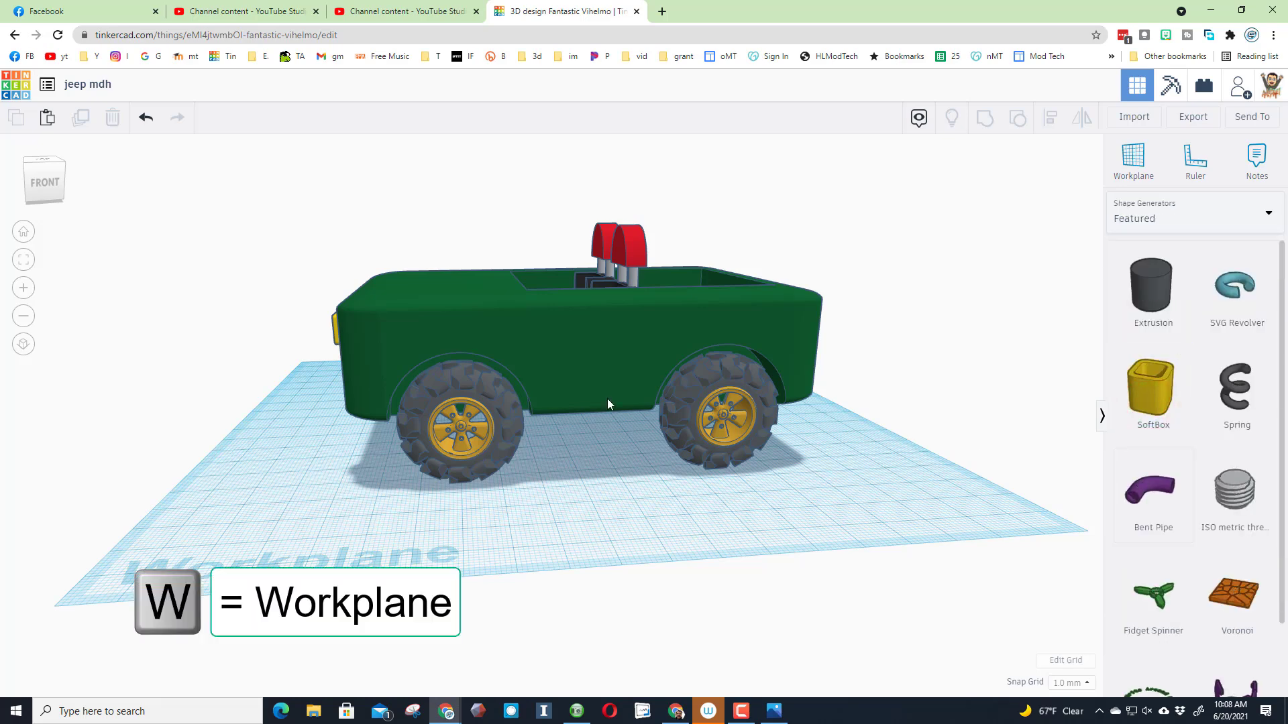
key(w)
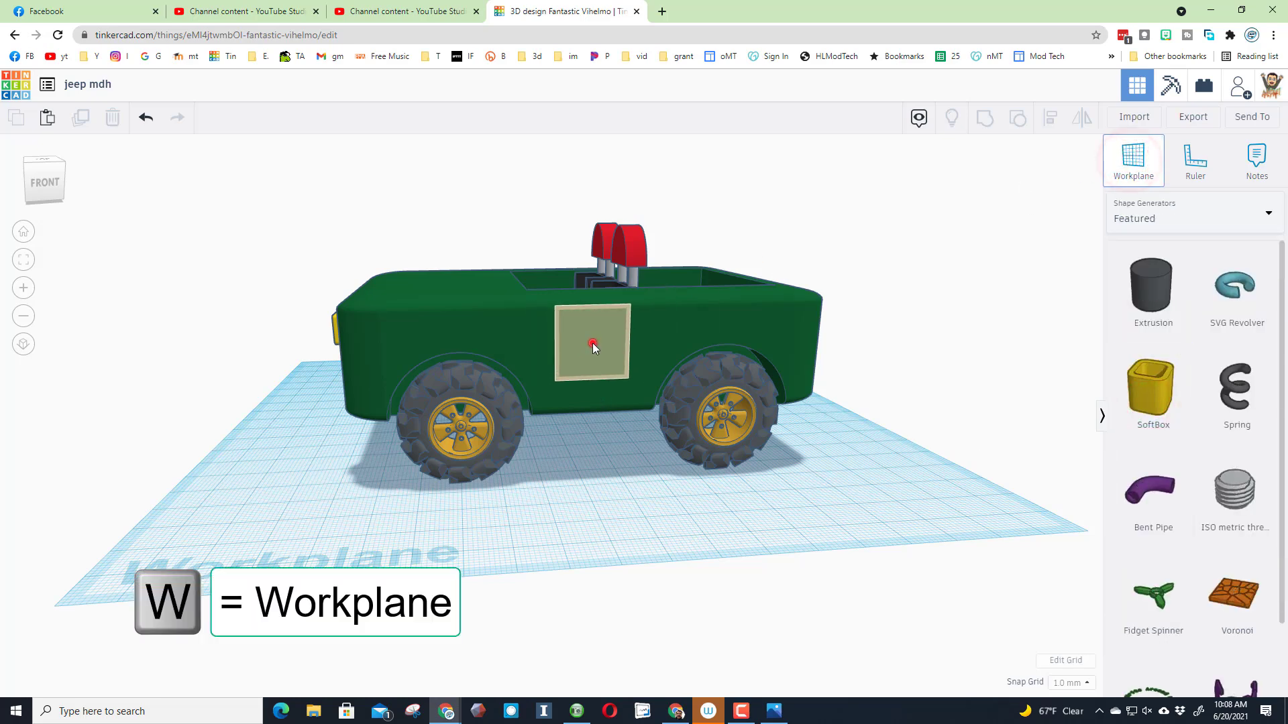
click(597, 347)
drag(1144, 488, 480, 318)
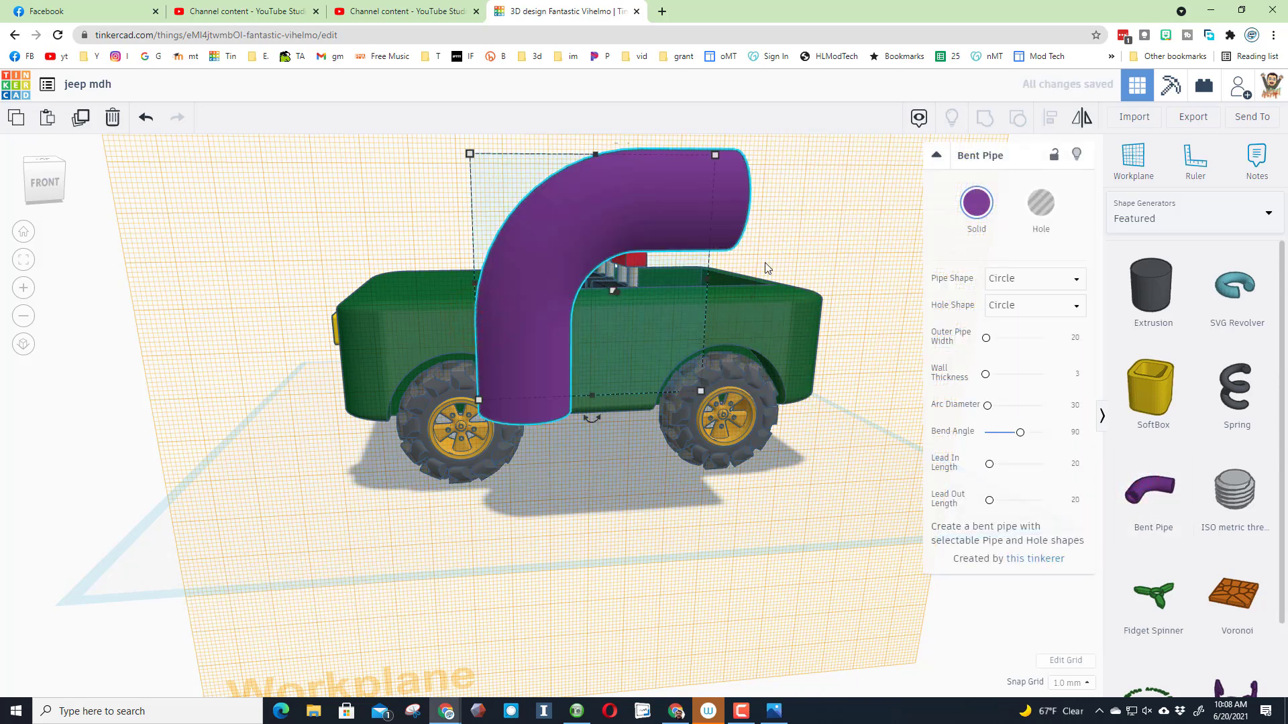
click(966, 206)
click(1227, 326)
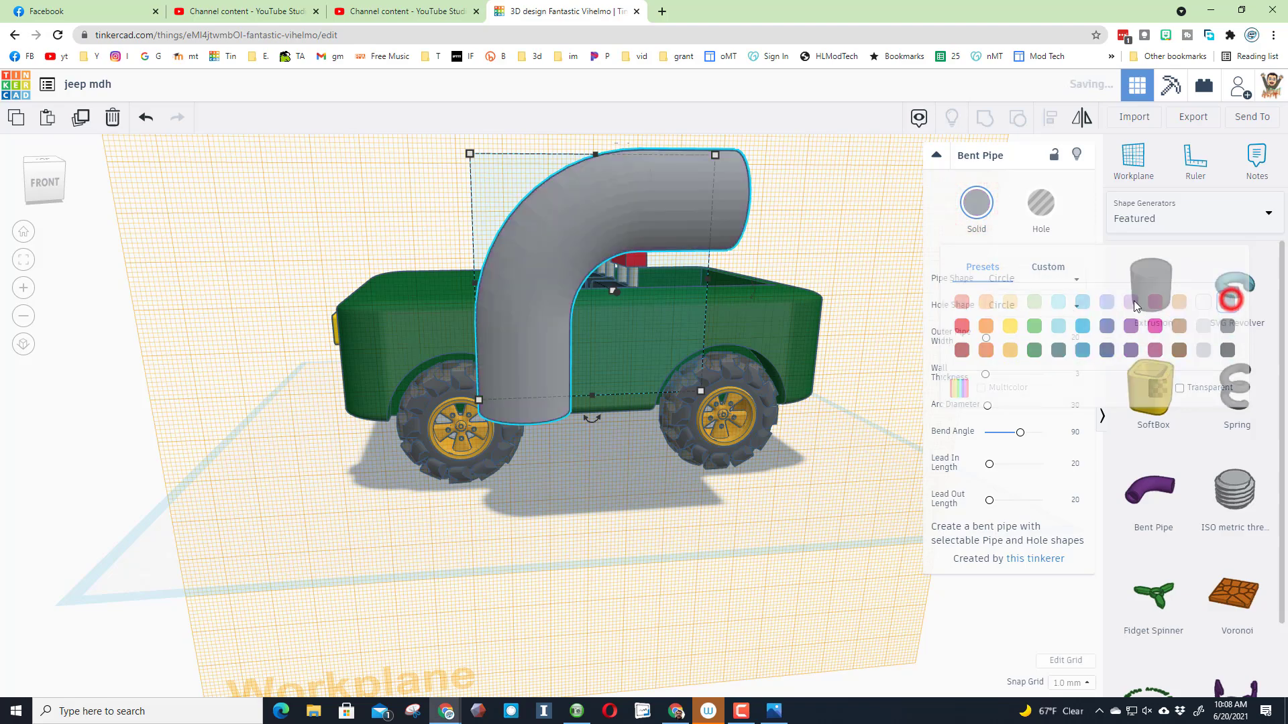
- Set the bent pipe's outer pipe width to 5, wall thickness to 2 and arc diameter to 60
click(1075, 339)
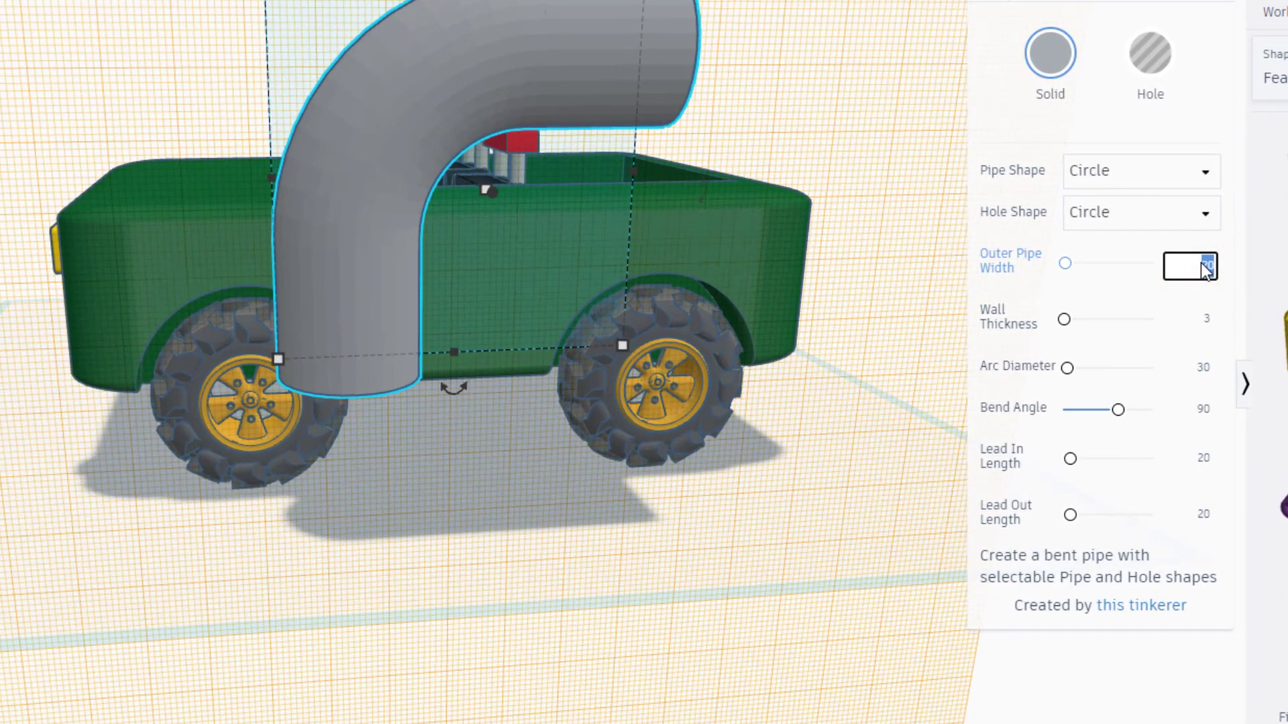
text(5)
key(Return)
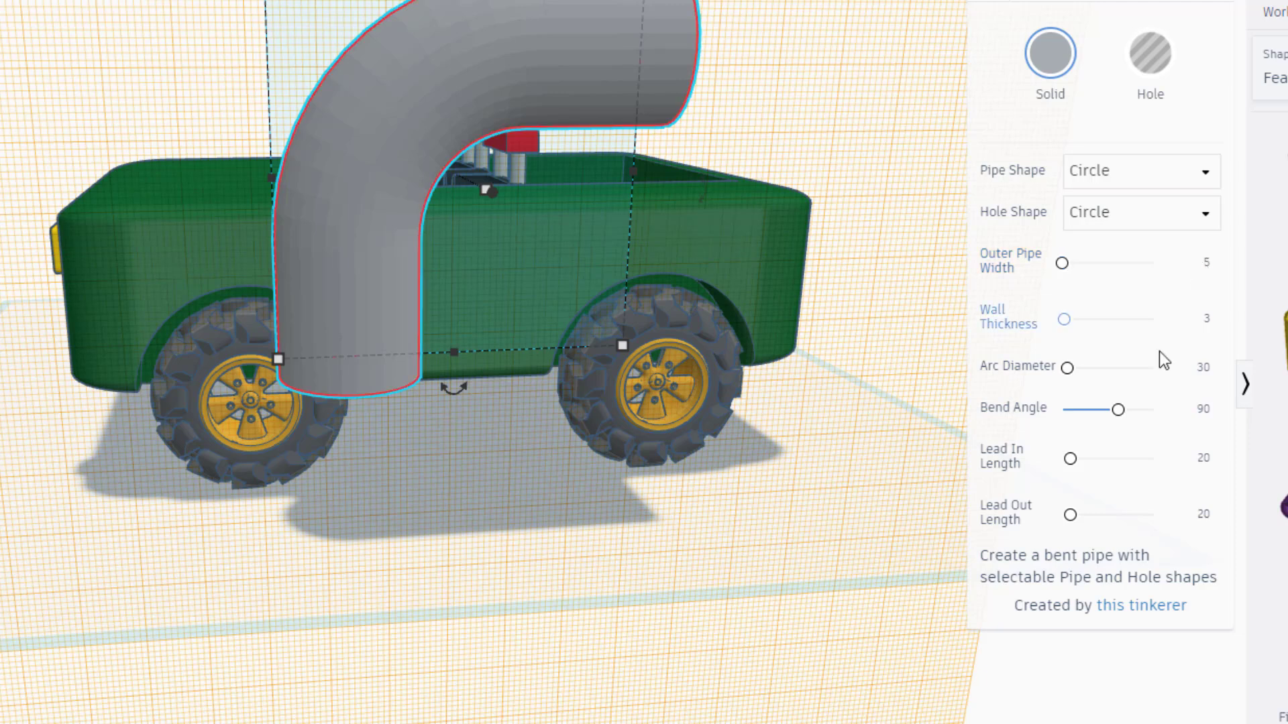
click(1209, 324)
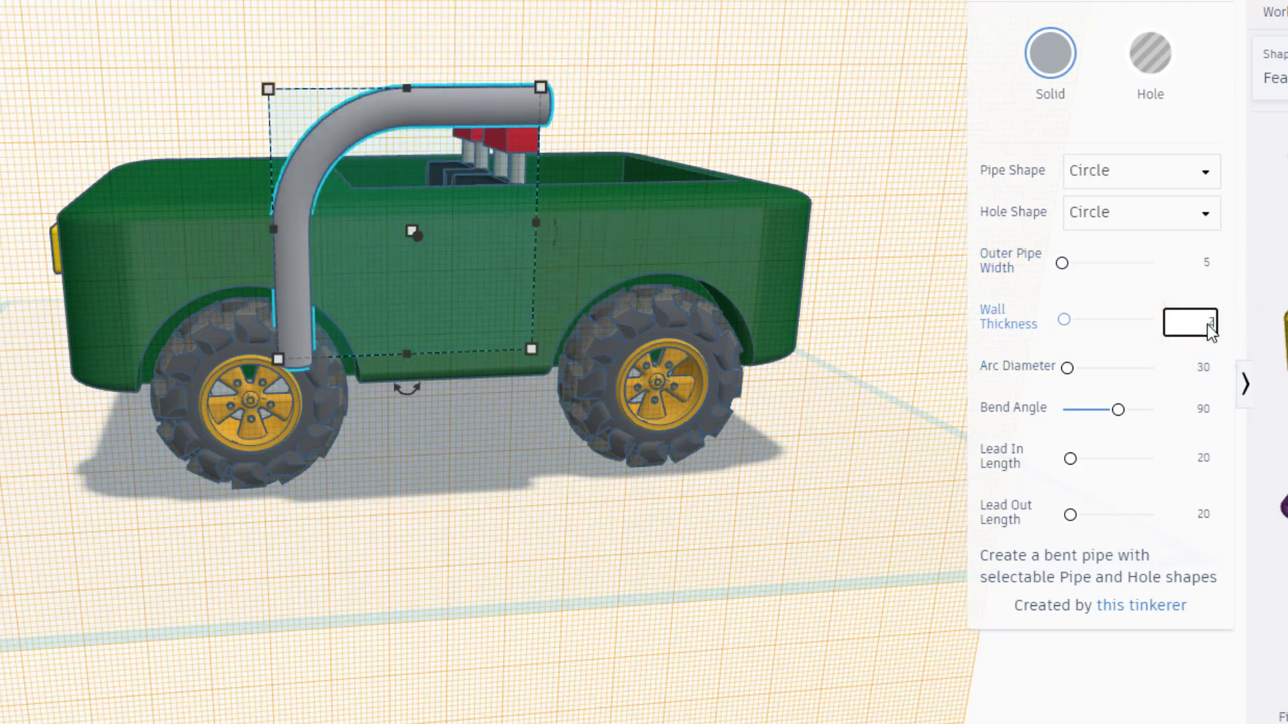
text(2)
key(Return)
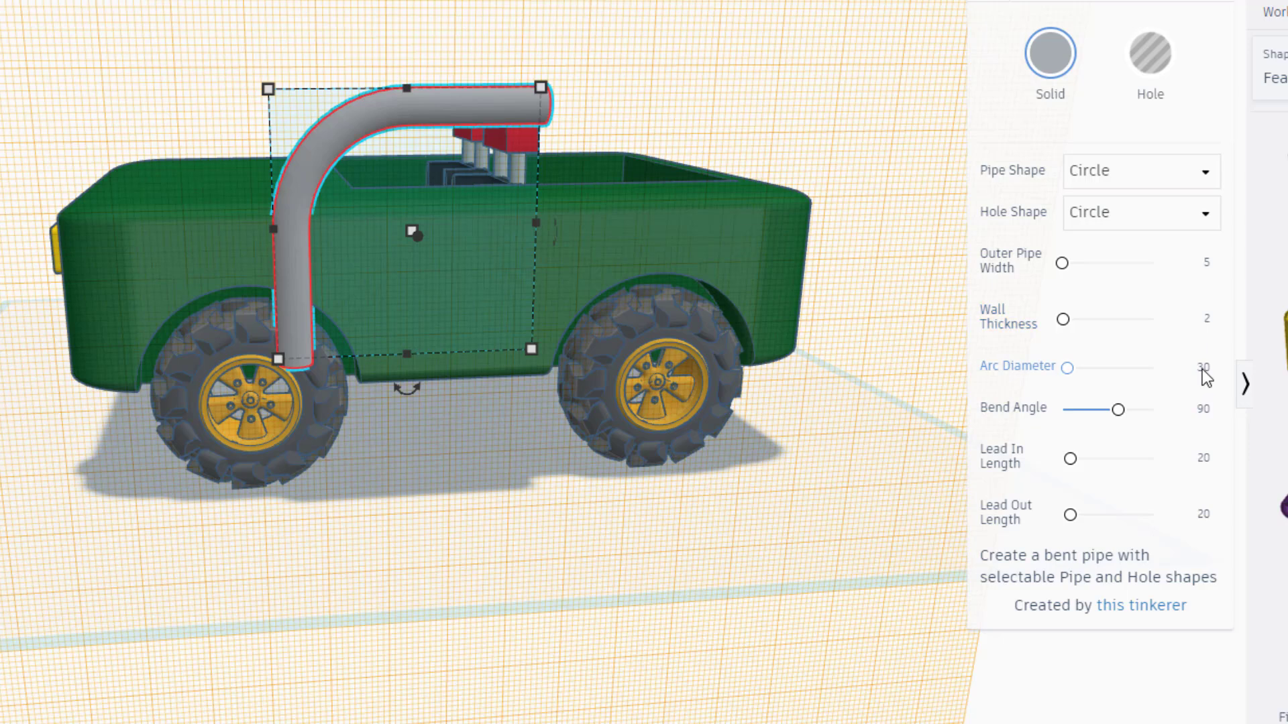
click(1202, 369)
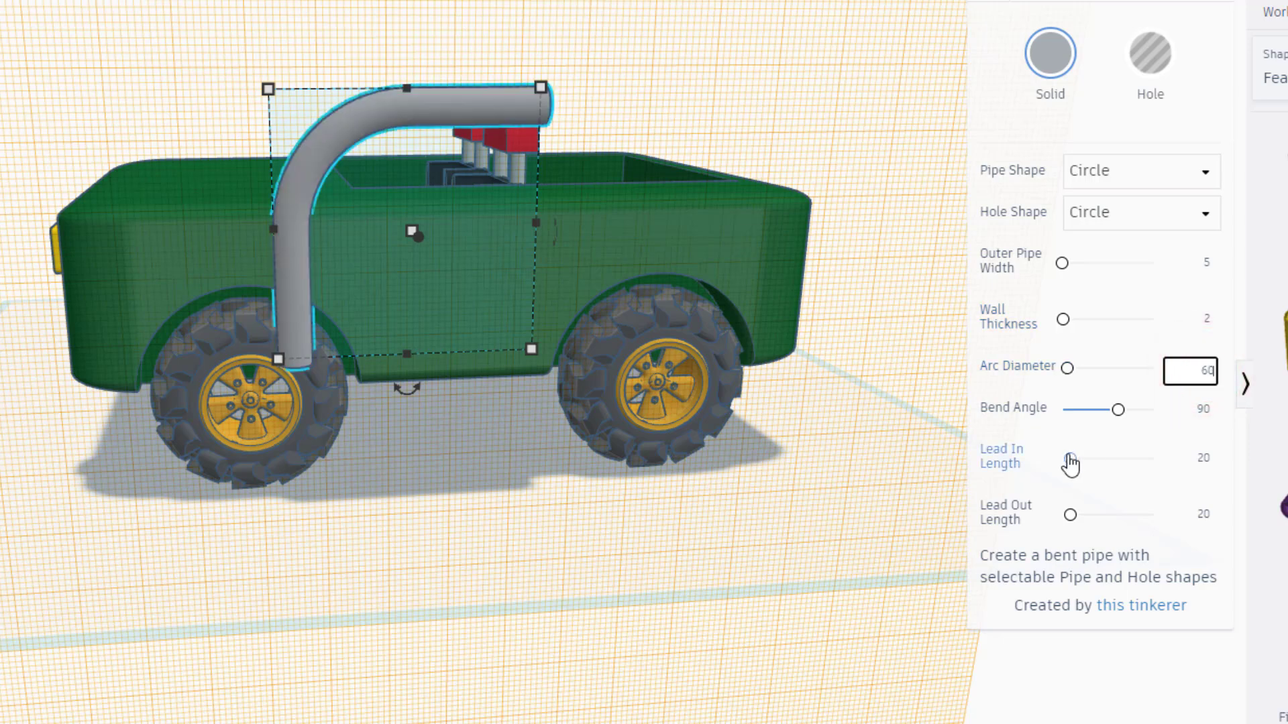
text(60)
key(Return)
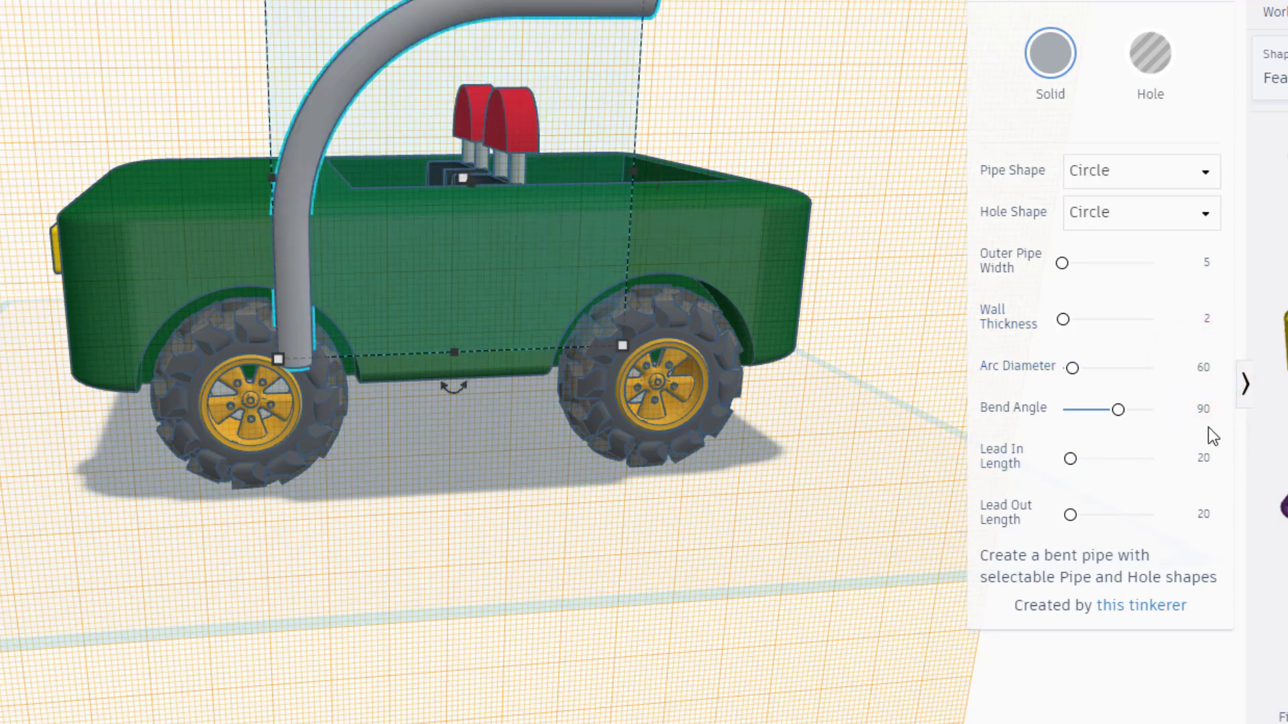
- Set the bent pipe's bend angle to 100 and both its lead in and lead out lengths to 25
text(100)
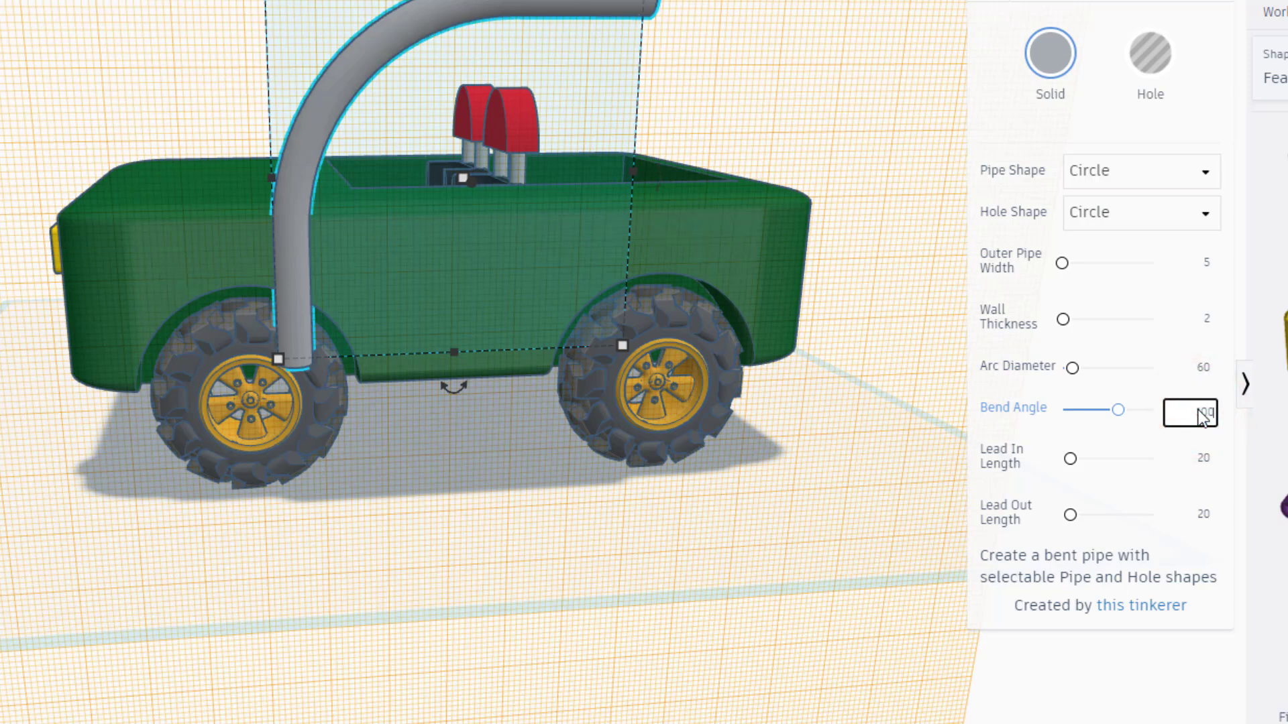
click(1200, 463)
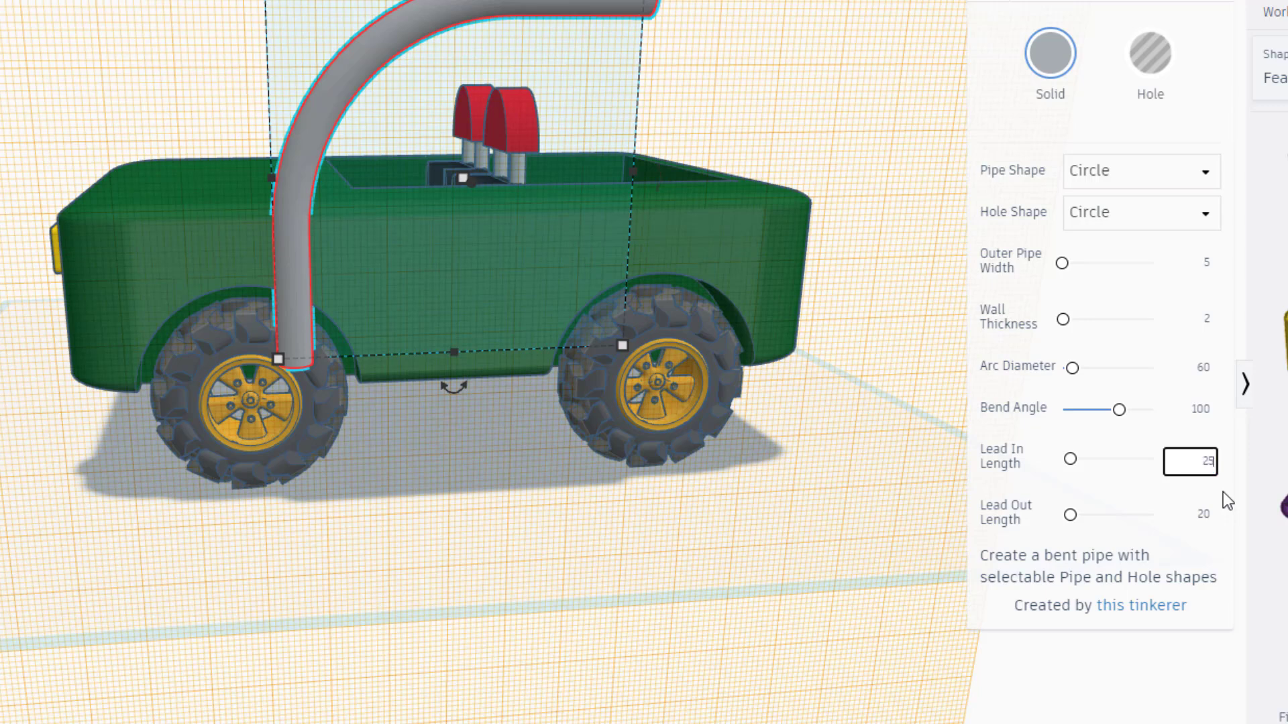
text(25)
click(1200, 516)
text(2)
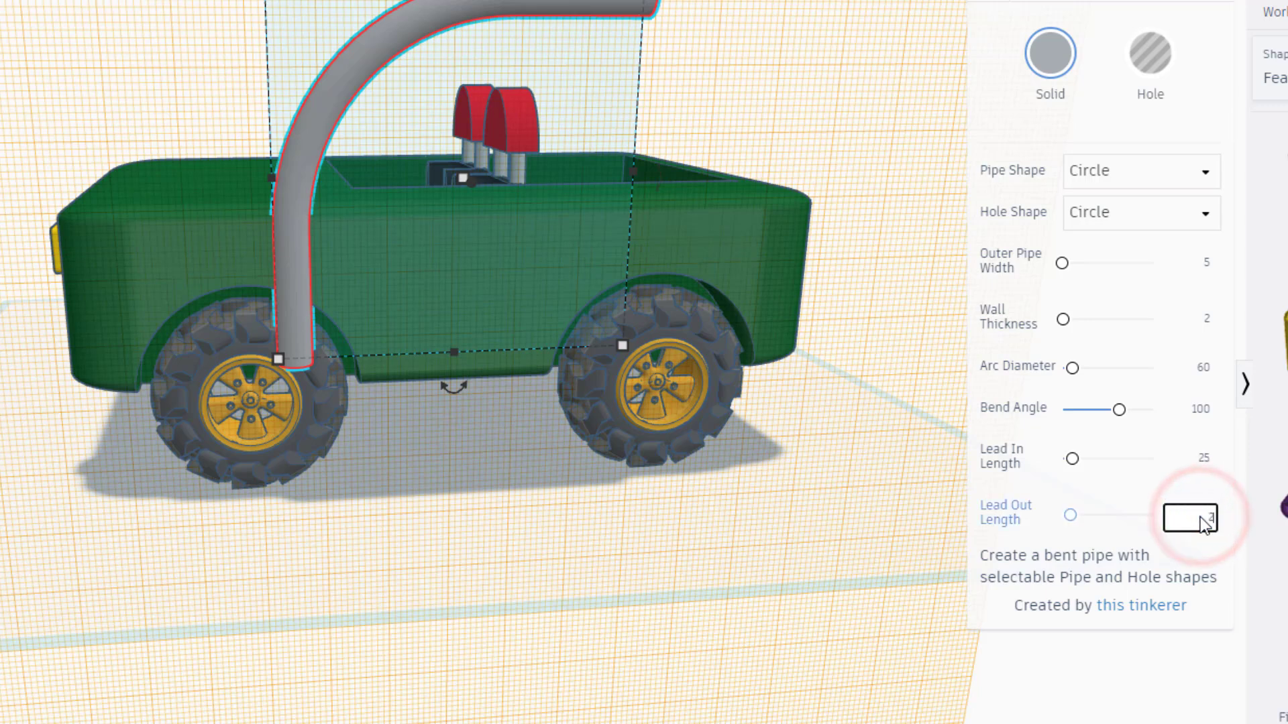
text(5)
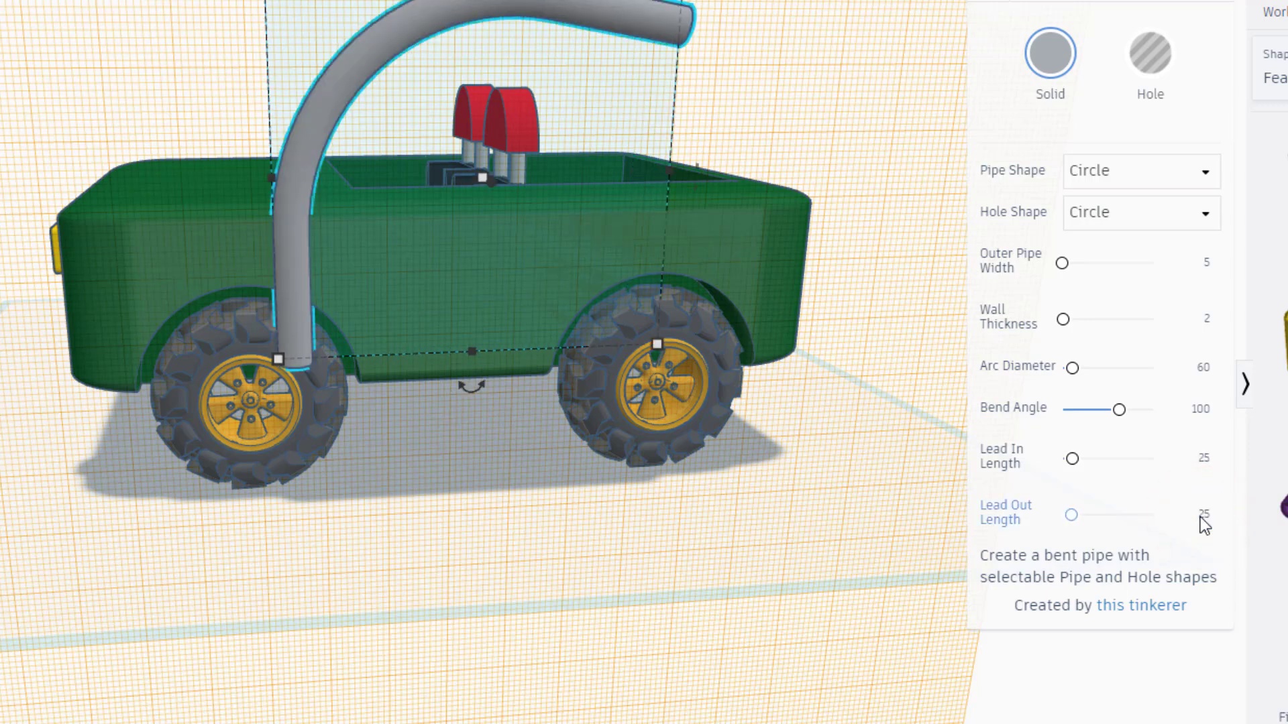
key(Return)
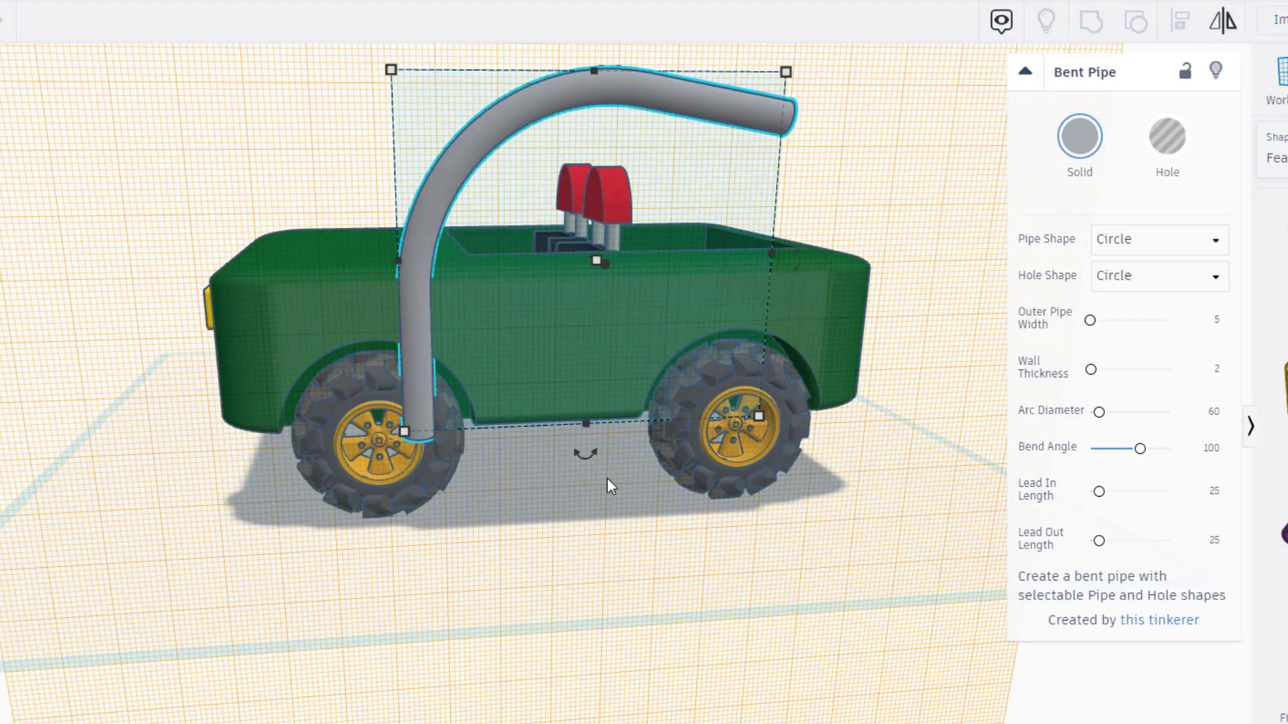
- Rotate the bent pipe into an even arch over the seating compartment and return the workplane to the base grid
mouse_move(574, 457)
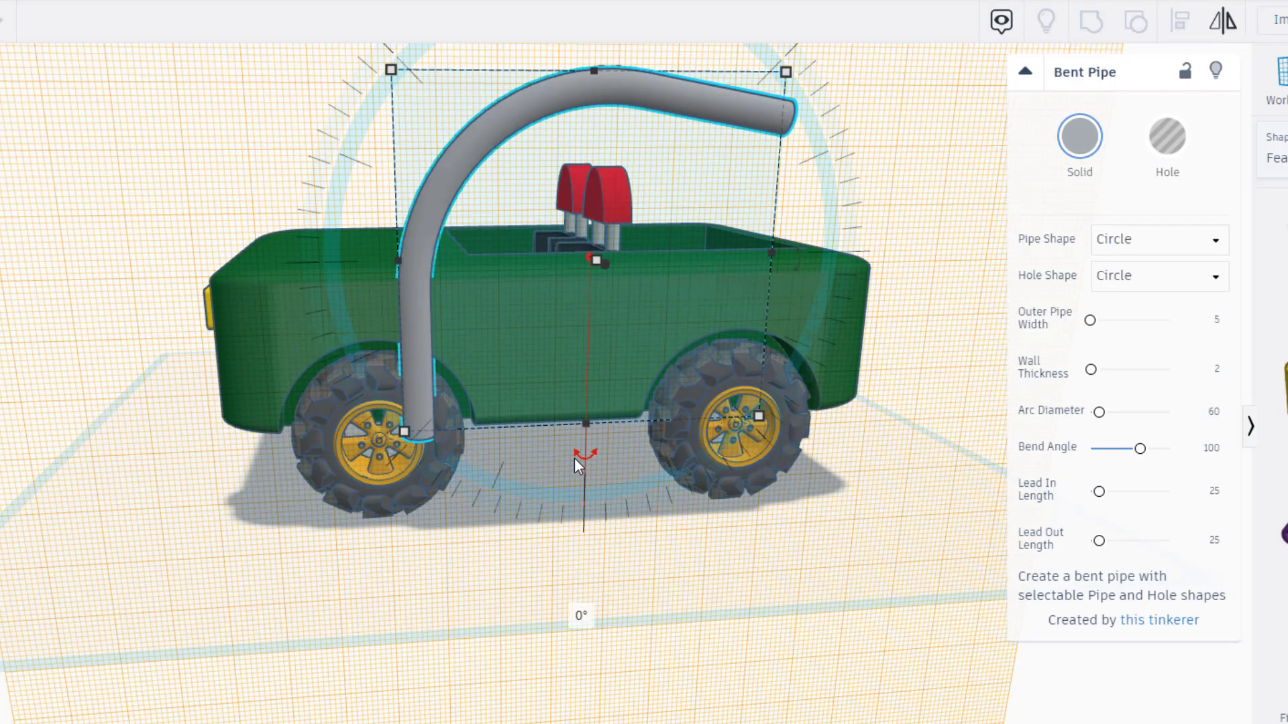
drag(578, 453, 434, 453)
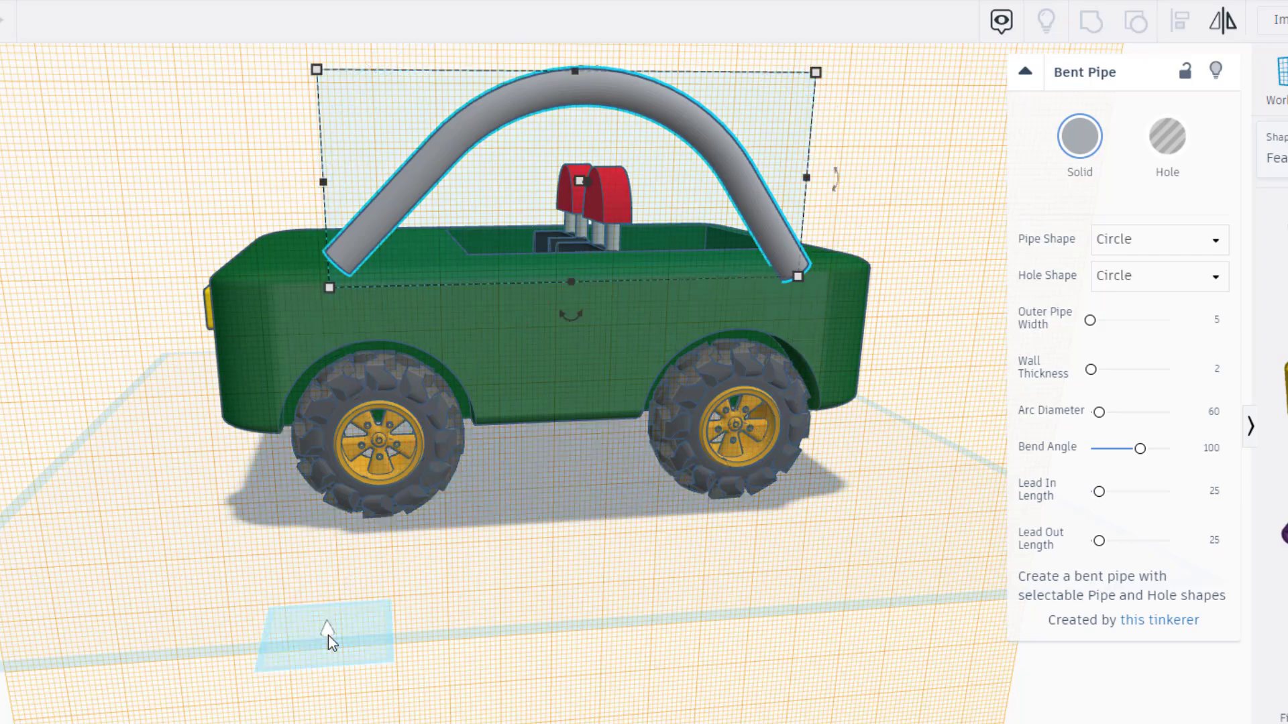
right_drag(340, 585, 694, 637)
- Nudge the arched pipe inward from the side face onto the body beside the compartment, and slightly toward the rear
key(Left)
key(Left)
key(Left)
key(Left)
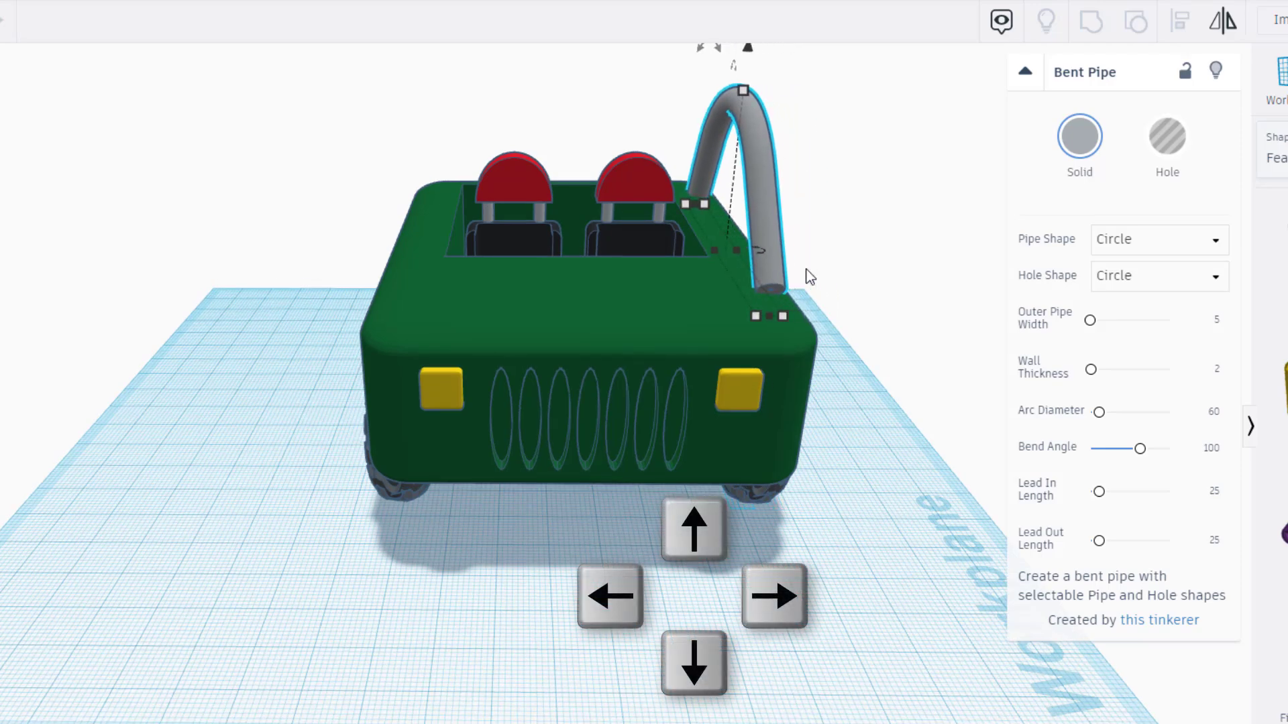
right_drag(875, 402, 379, 401)
key(Right)
key(Right)
key(Right)
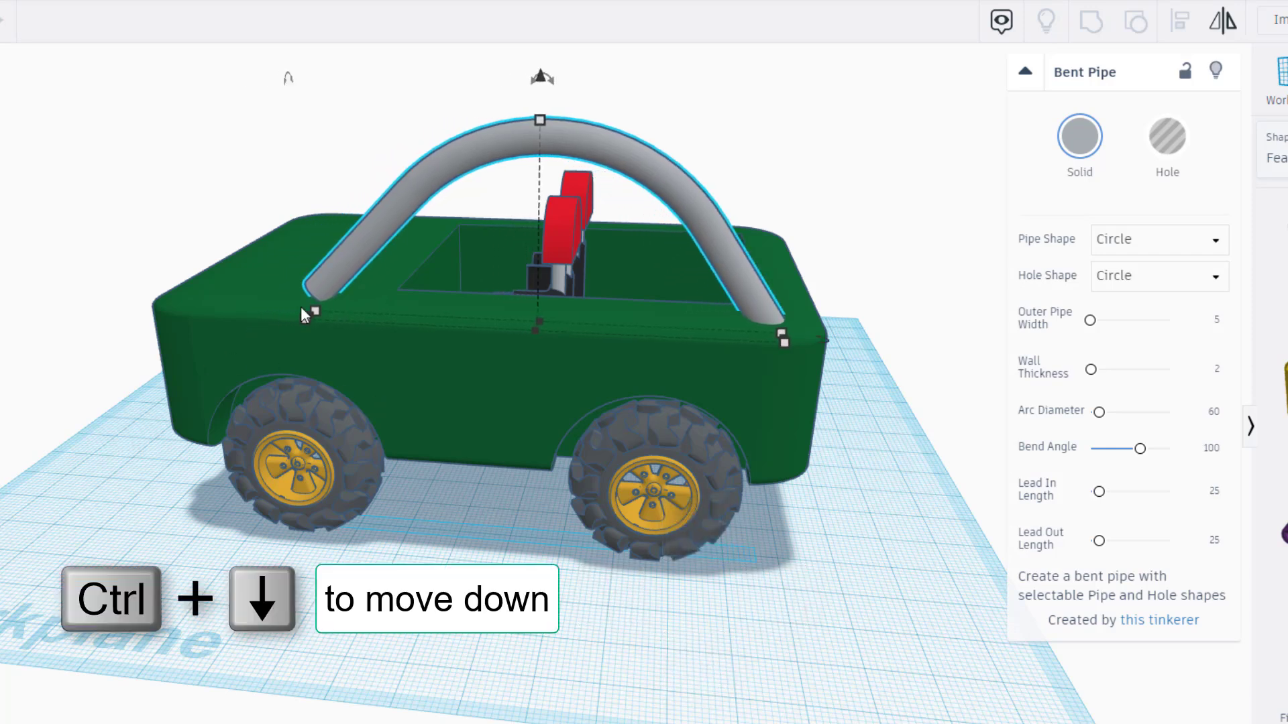
- Lower the arched pipe so that both of its ends sink into the top of the body
key(ctrl+Down)
key(ctrl+Down)
key(ctrl+Down)
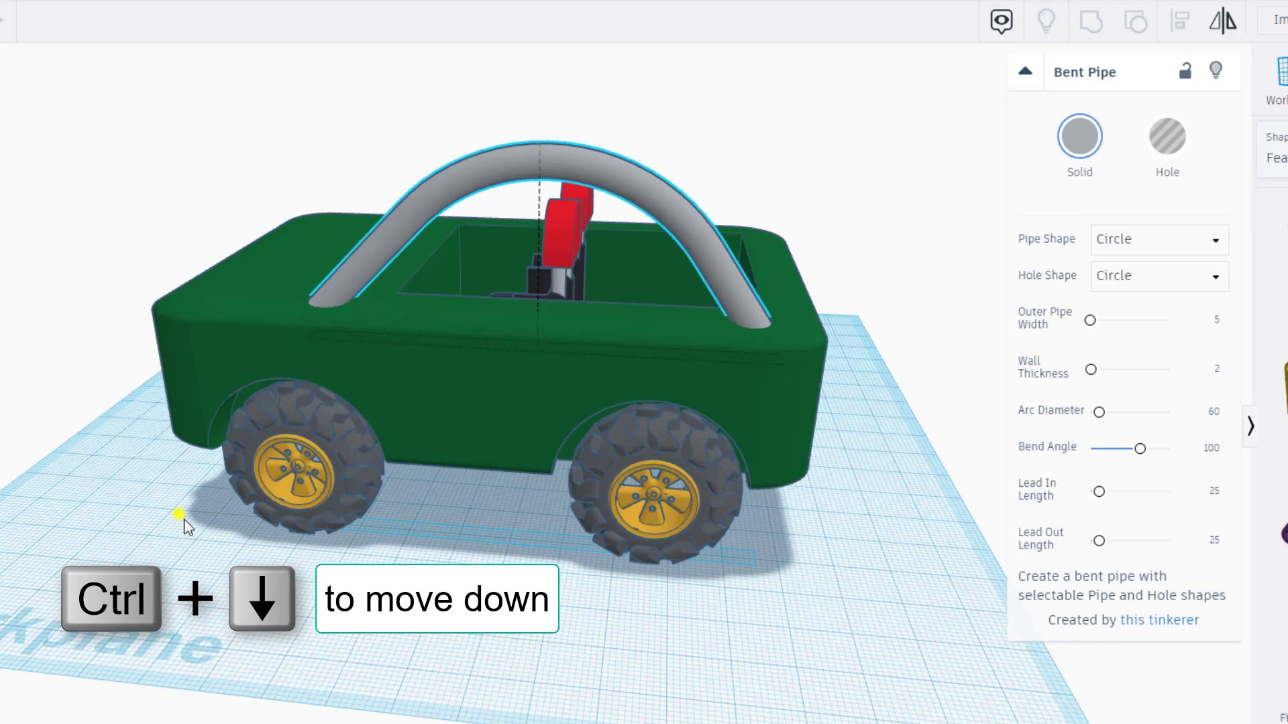
- Duplicate the arched pipe and move the copy across the body to the opposite side of the seating compartment
right_drag(178, 517, 376, 517)
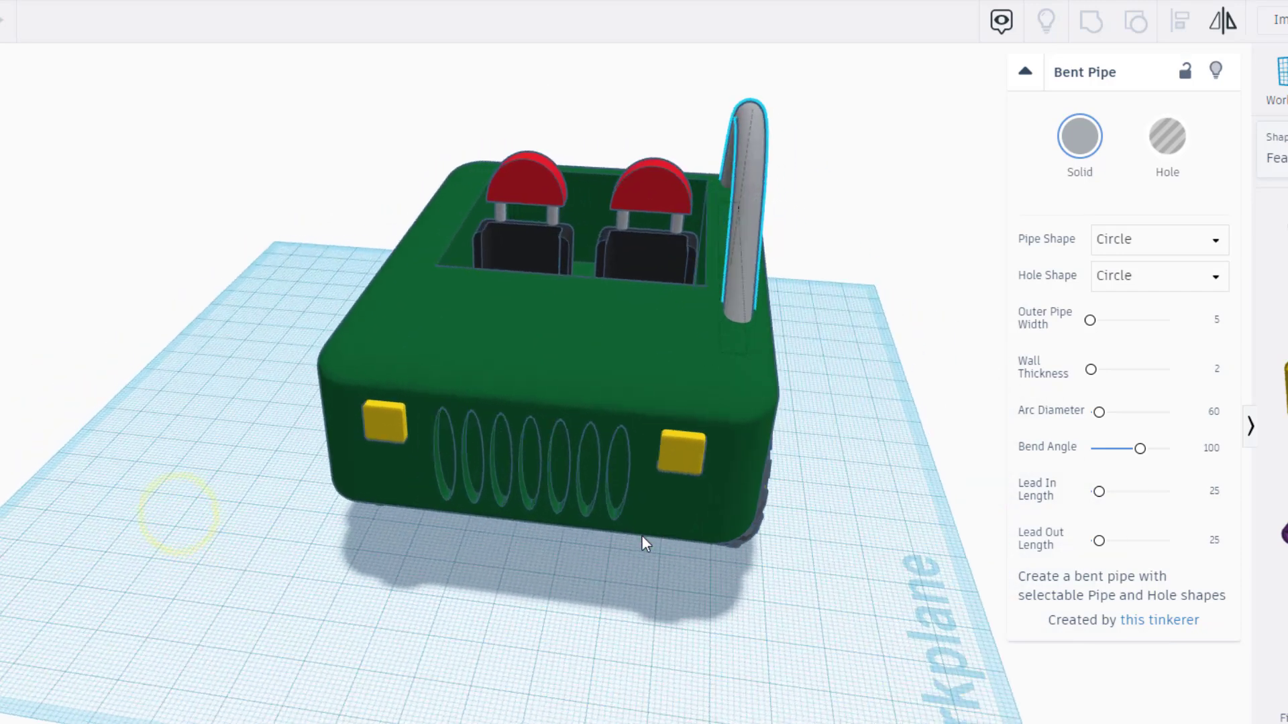
click(787, 175)
click(760, 186)
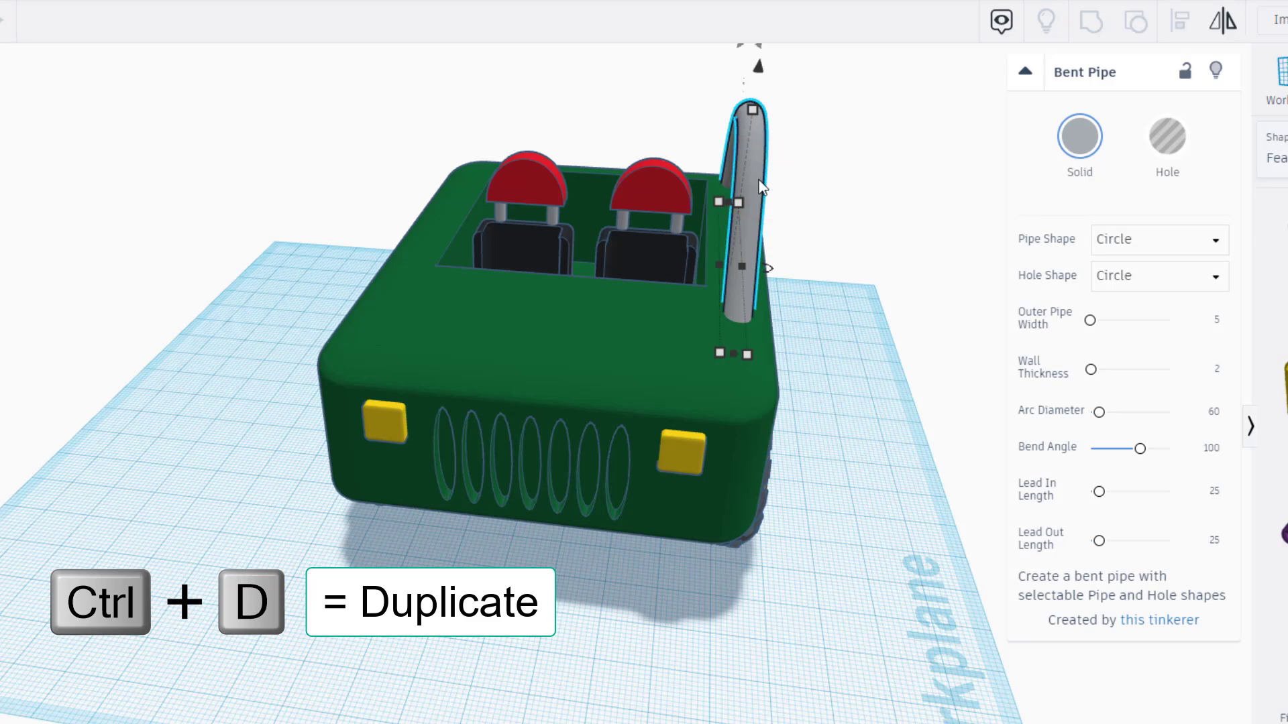
key(ctrl+d)
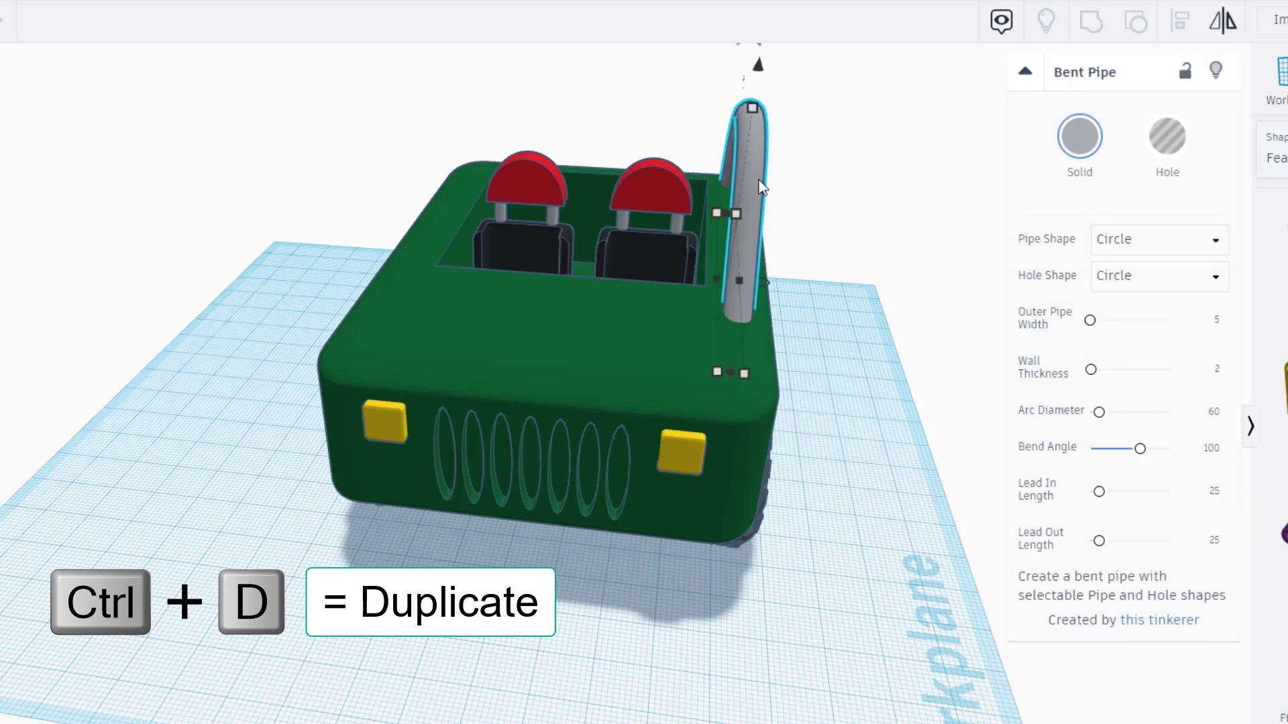
key(shift+Right)
key(shift+Right)
key(shift+Right)
key(shift+Right)
key(shift+Right)
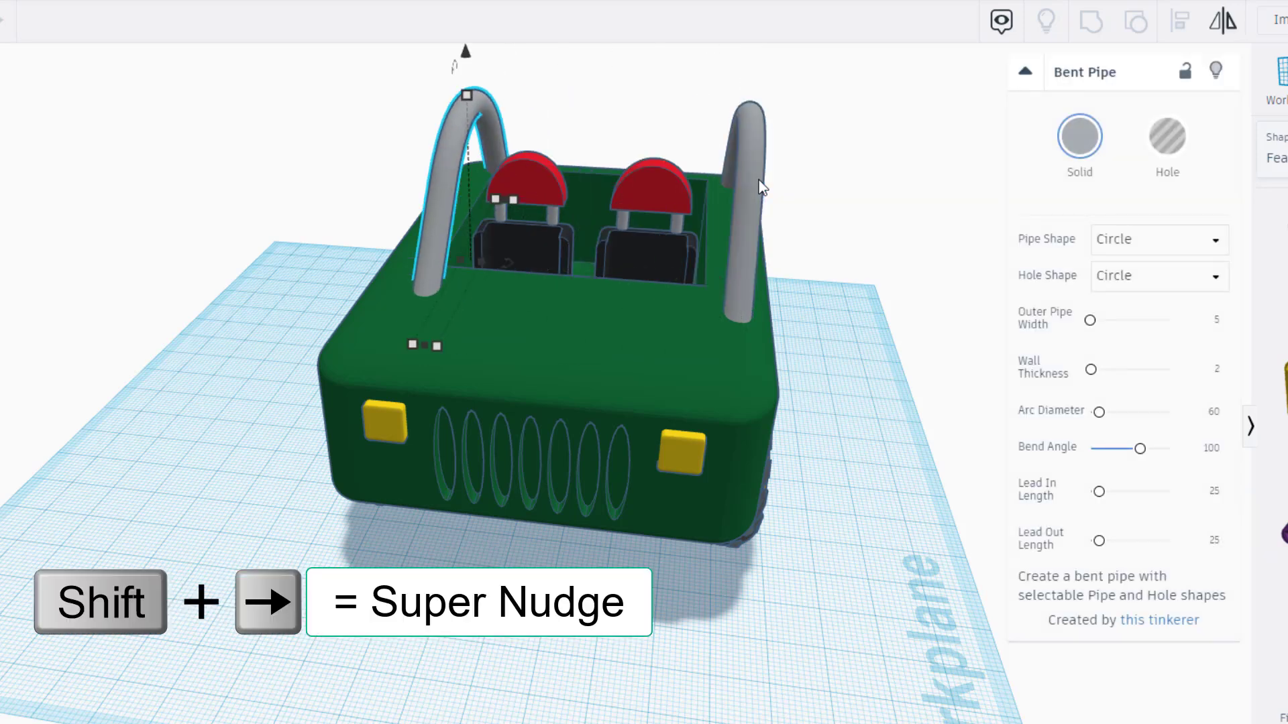
key(shift+Right)
key(shift+Right)
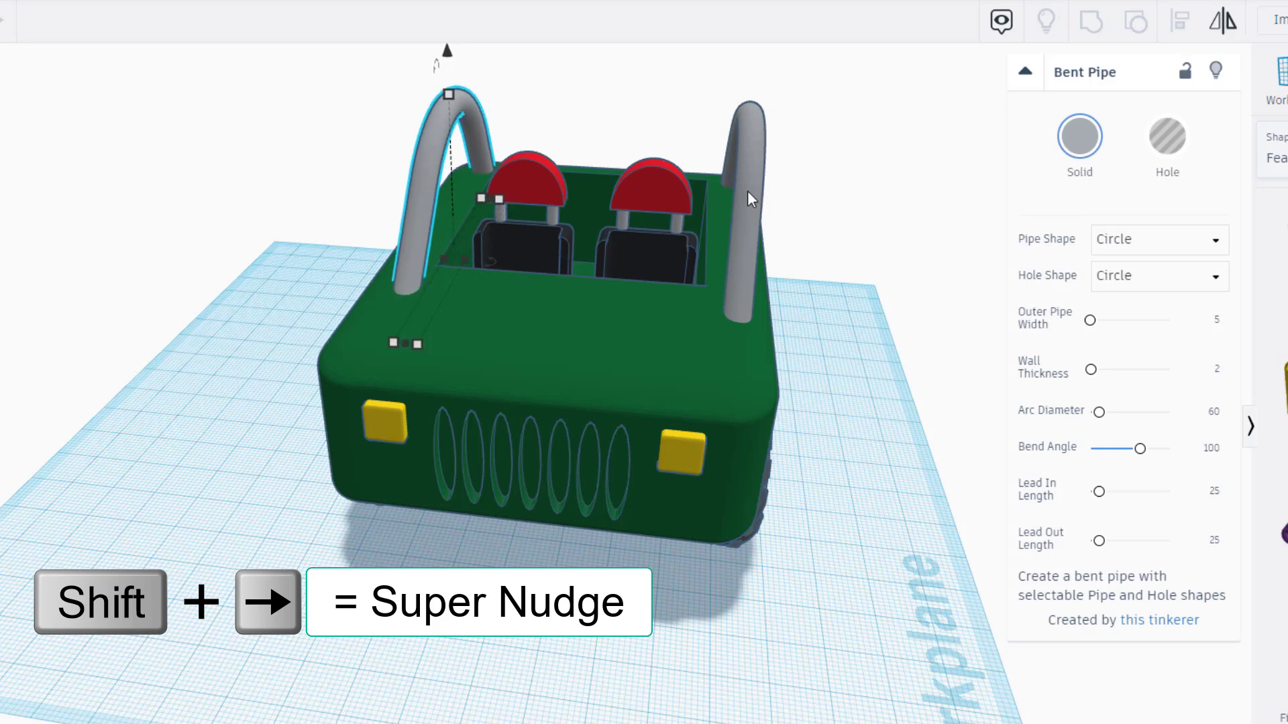
- Group the two arched pipes into one shape
shift+click(747, 191)
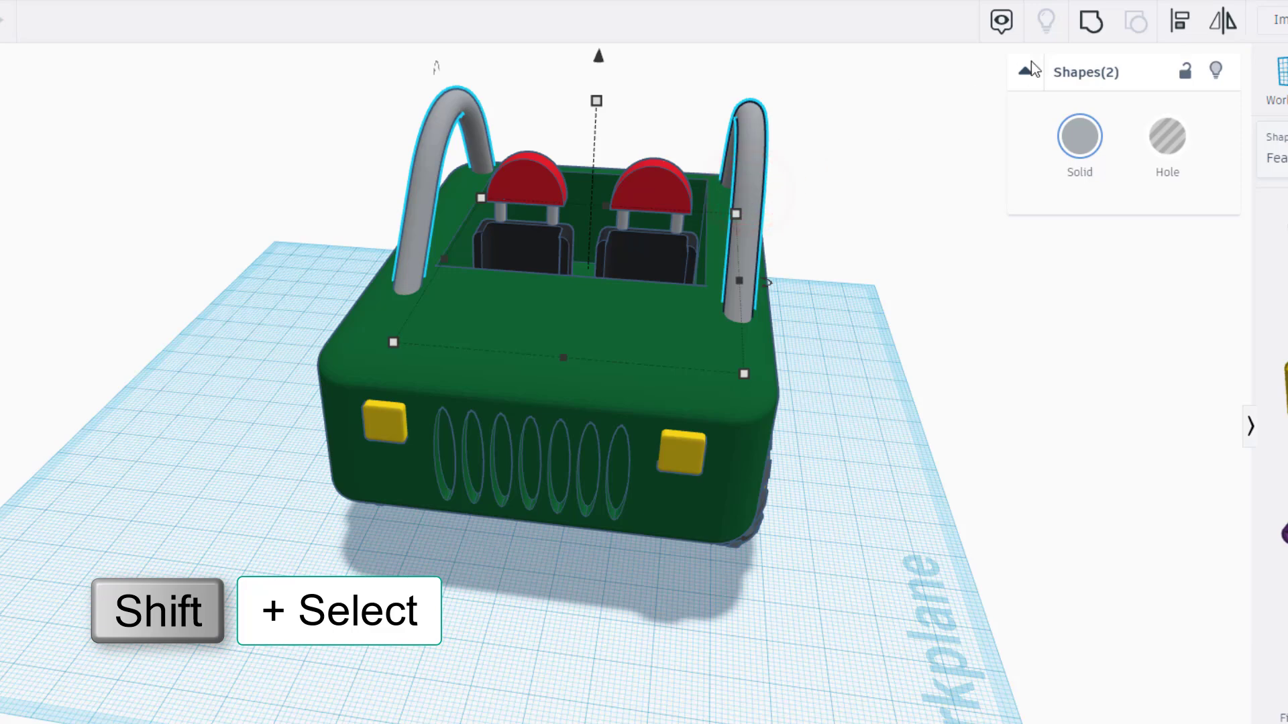
click(1091, 26)
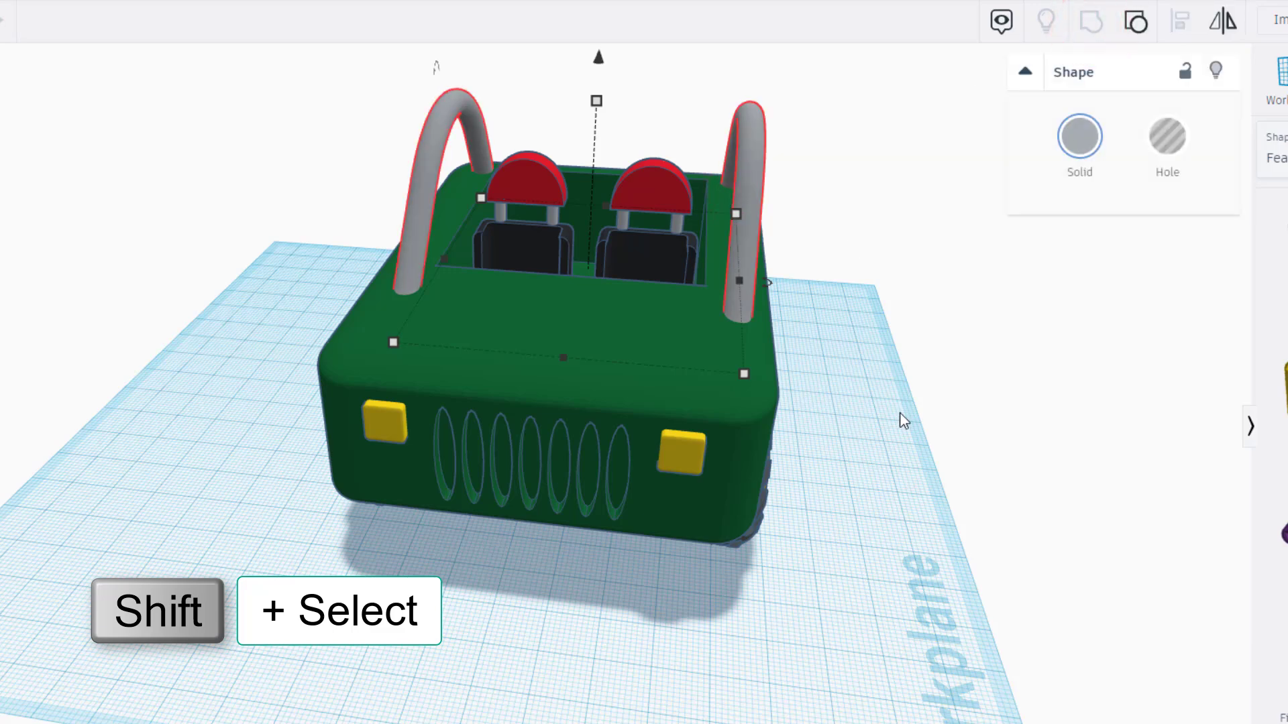
right_drag(858, 332, 848, 376)
click(846, 416)
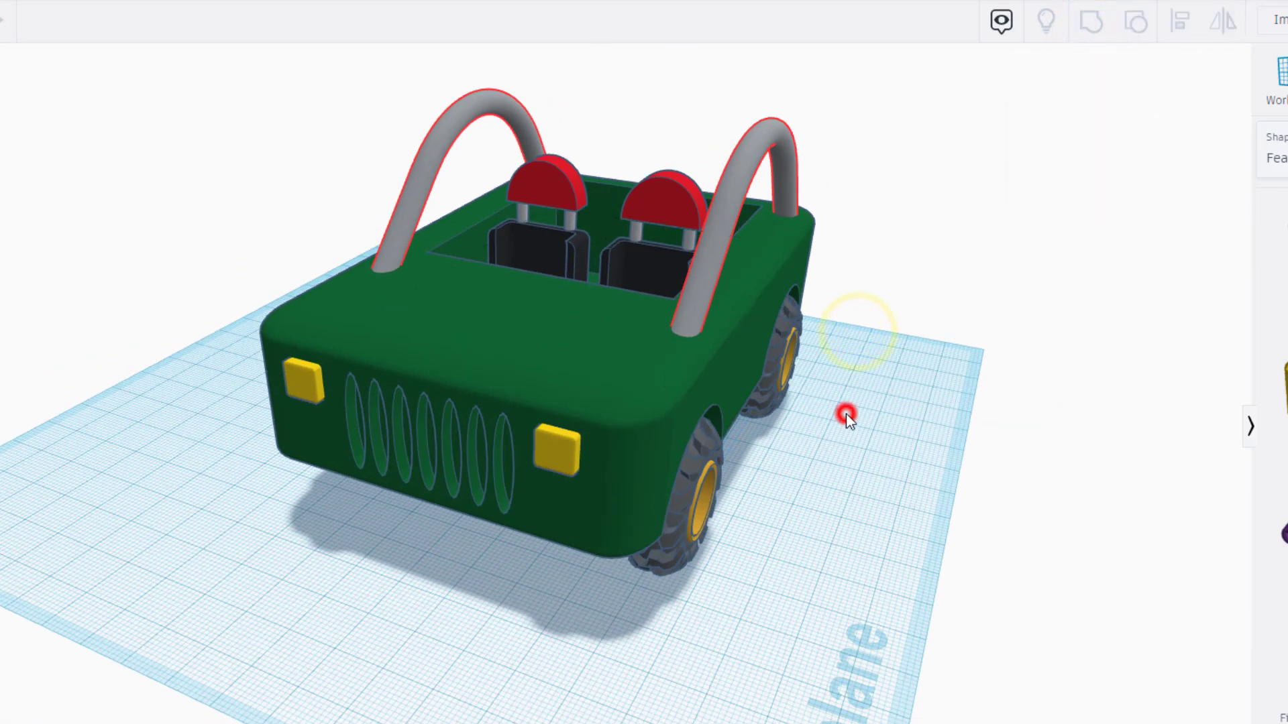
- Align the grouped arched pipes with the green body so they are centred across its width
click(415, 210)
right_drag(395, 347, 511, 400)
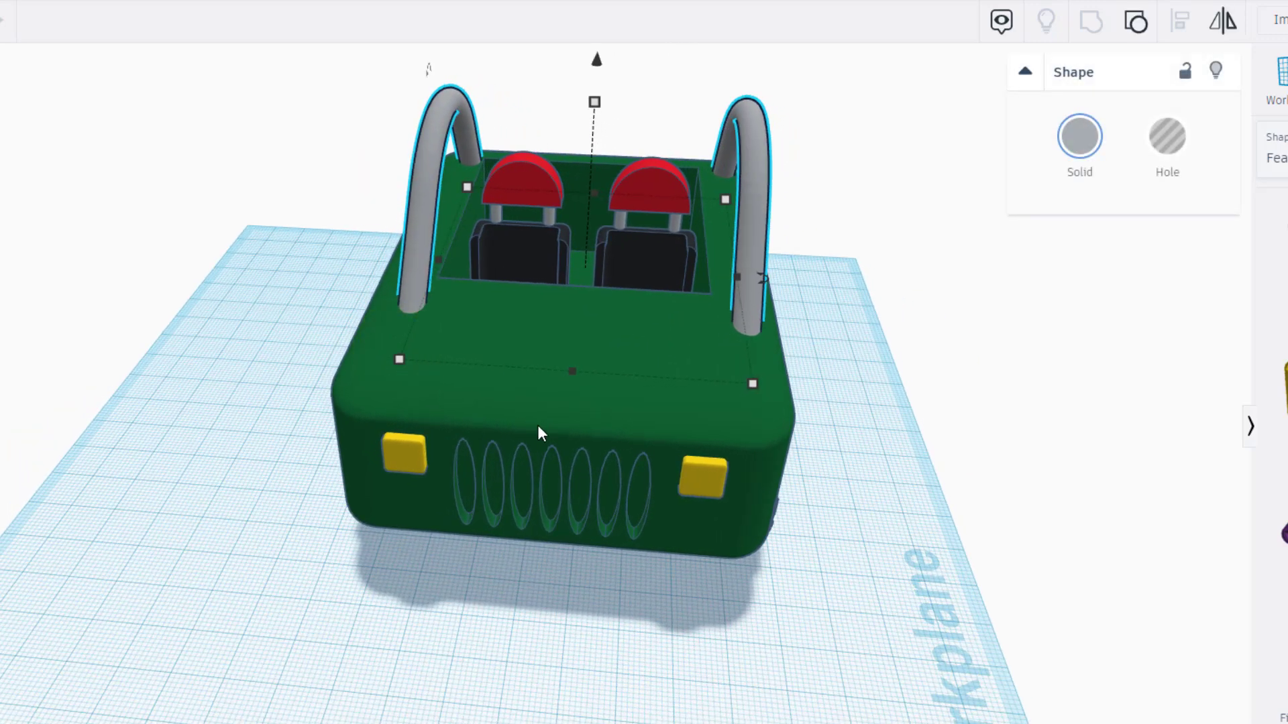
shift+click(593, 412)
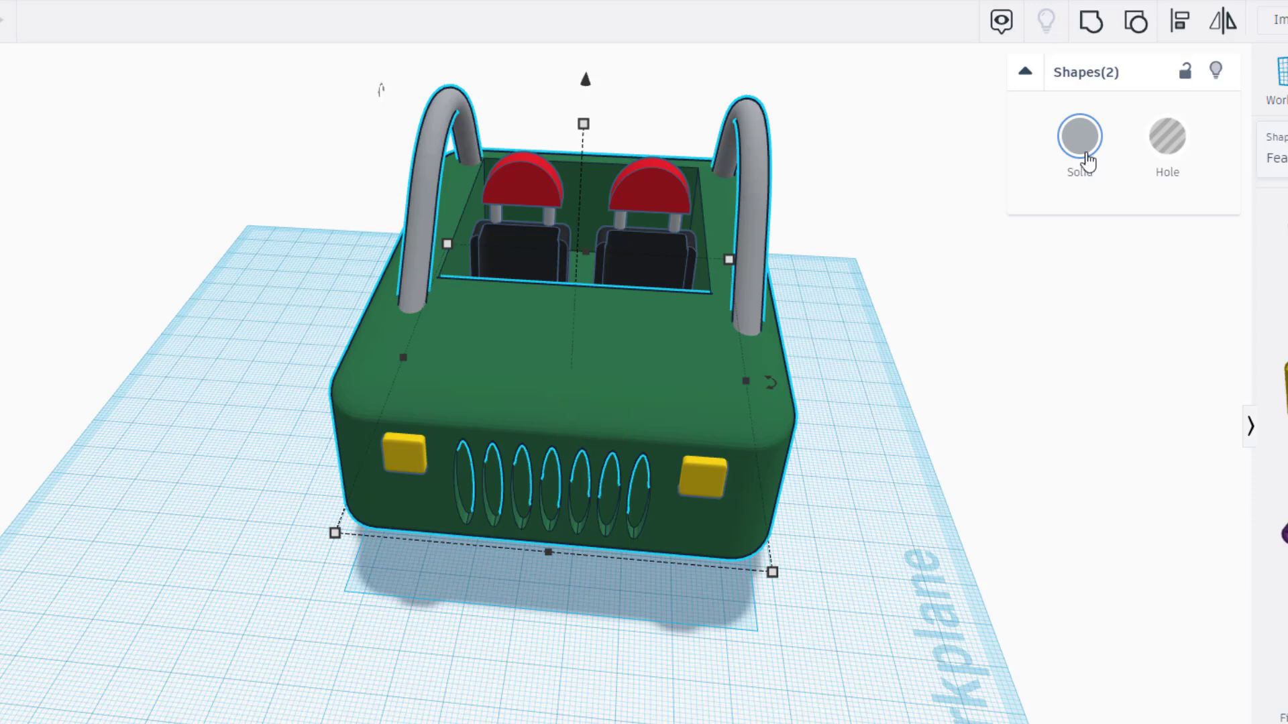
click(1178, 21)
click(628, 370)
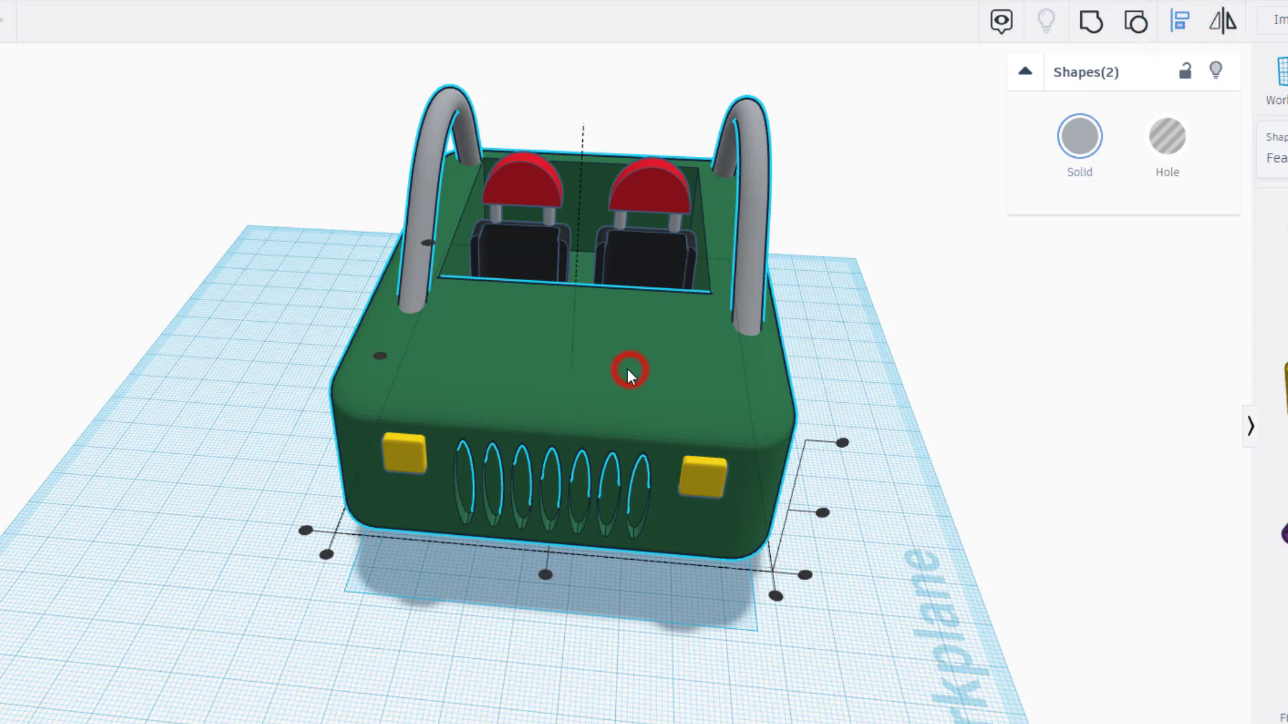
click(545, 571)
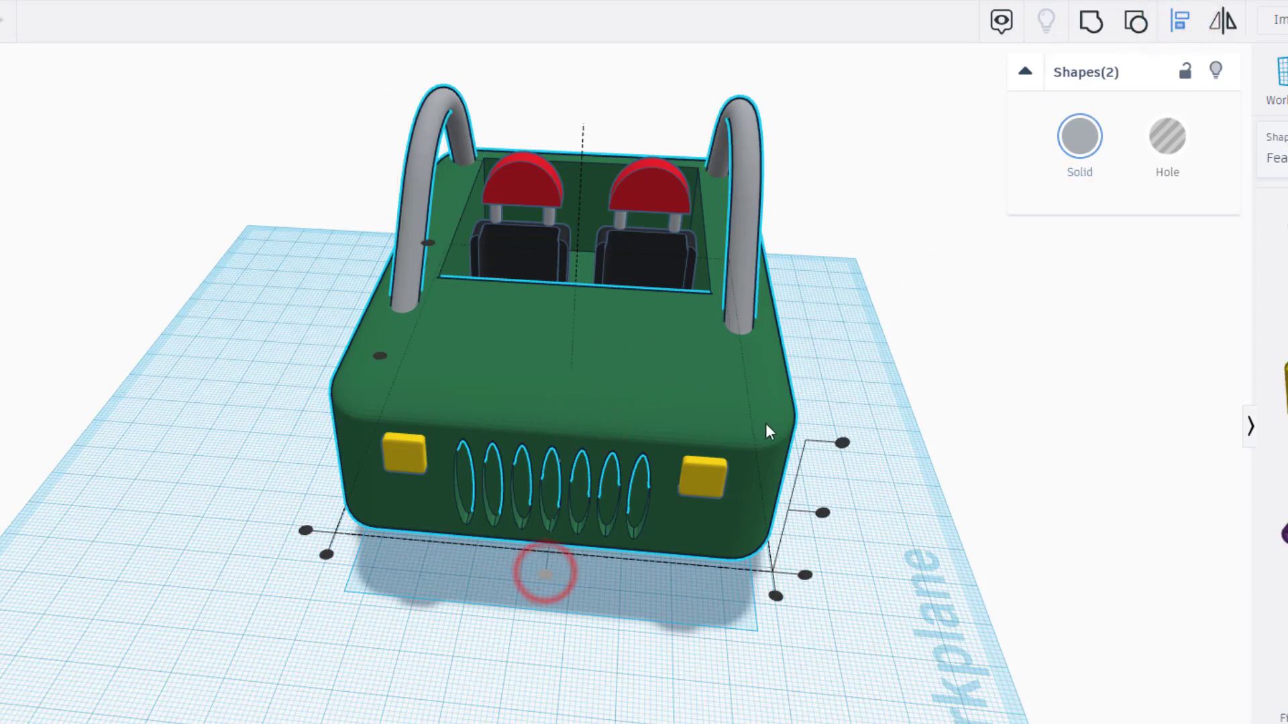
click(881, 385)
- Place a temporary workplane on the inner side wall of the seating compartment, beside the seat
right_drag(882, 385, 404, 161)
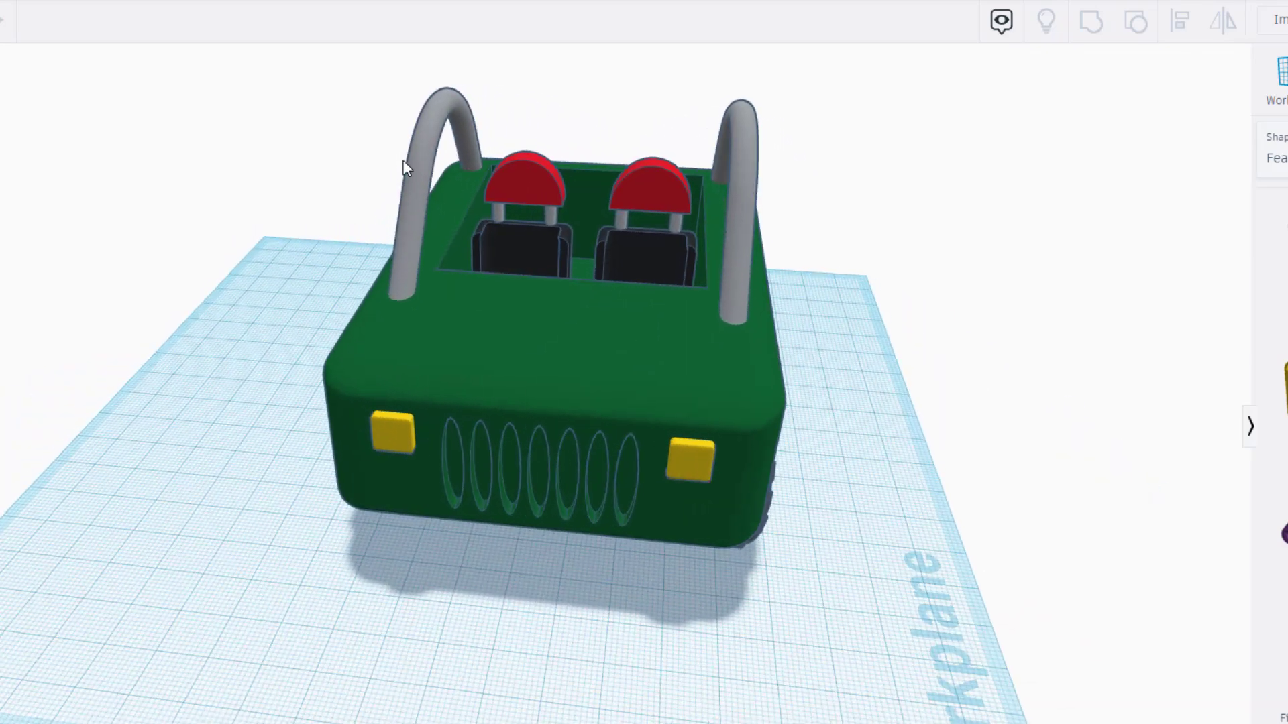
right_drag(831, 150, 671, 243)
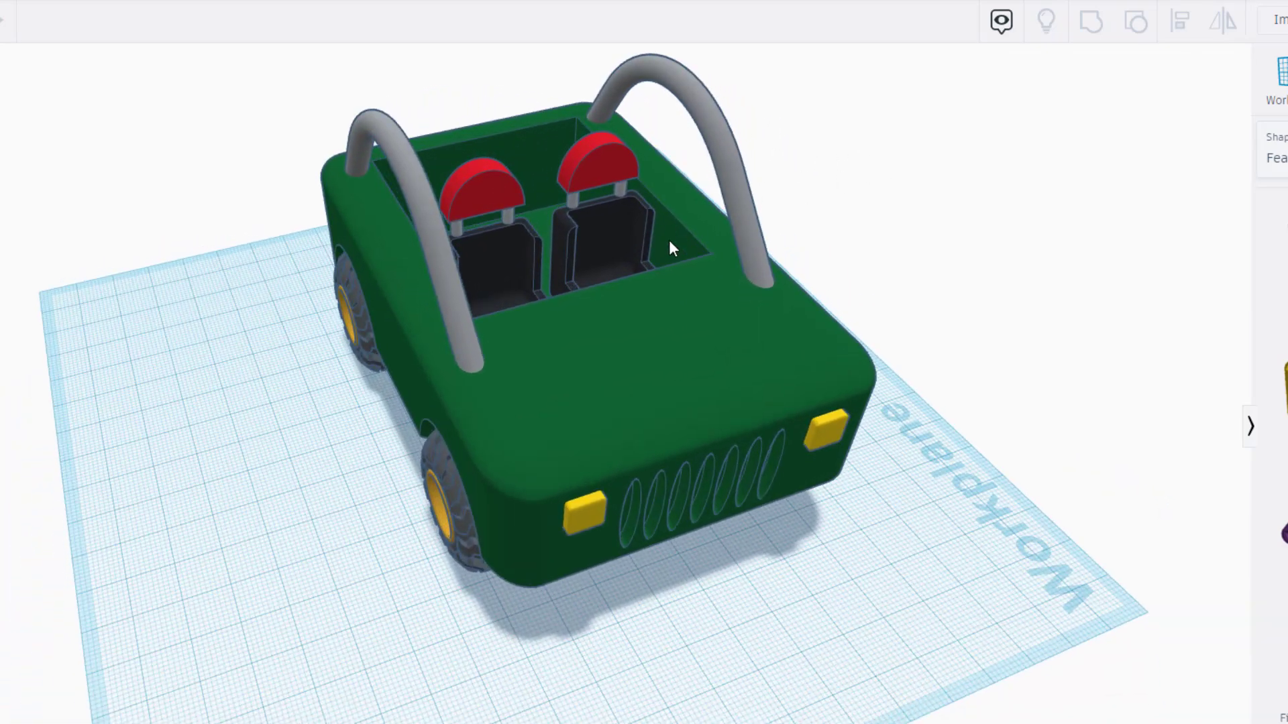
click(1281, 84)
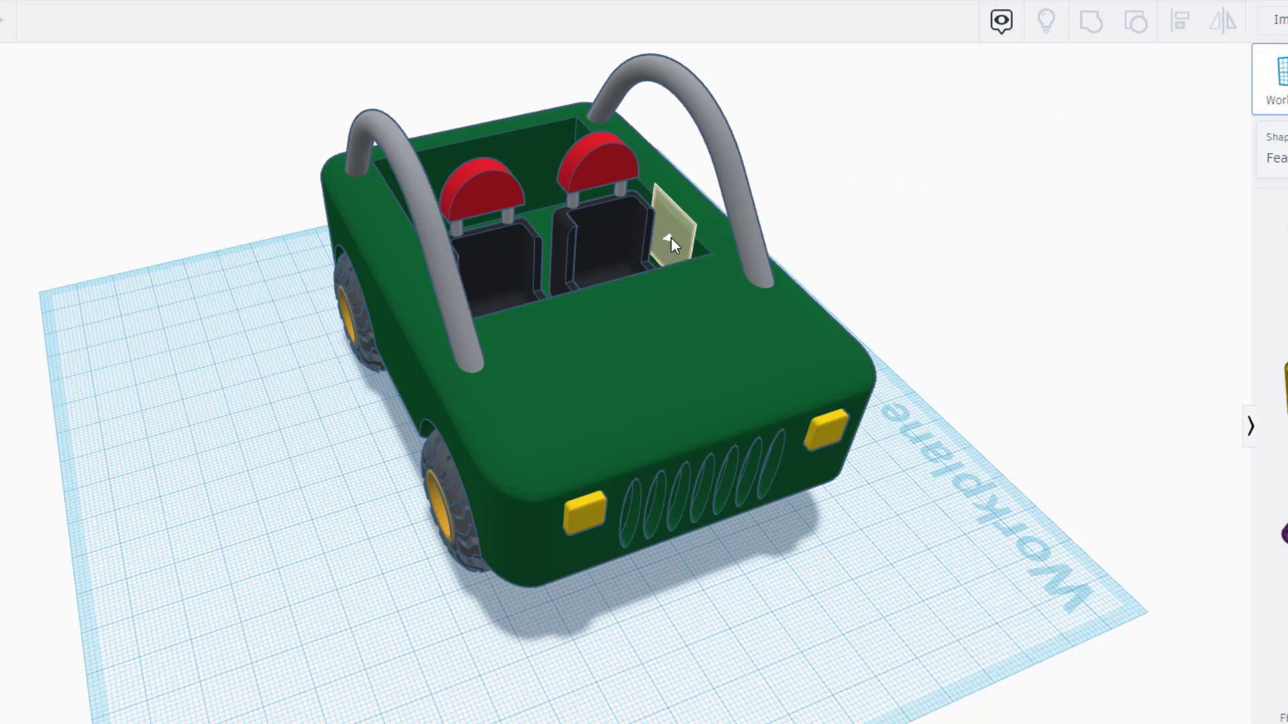
click(671, 236)
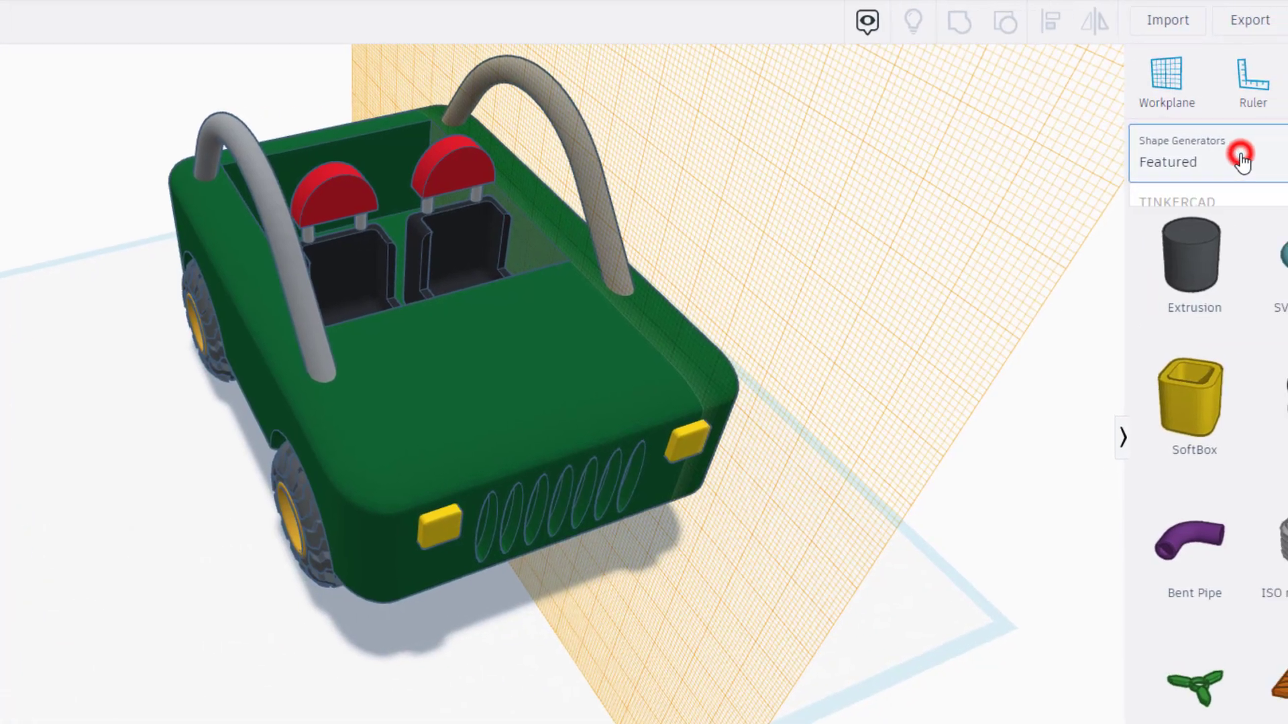
- Add a basic cylinder standing out from the compartment's side wall and scale it down to a 5 mm diameter
click(1241, 159)
click(1140, 235)
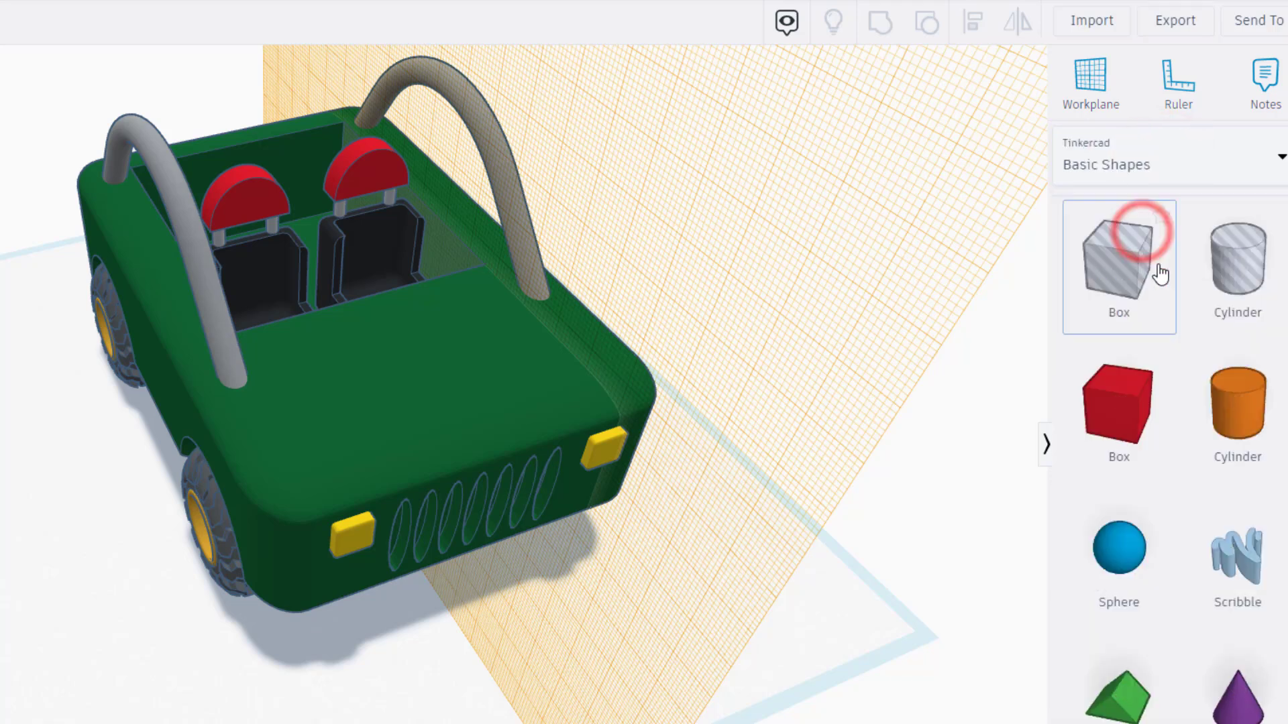
drag(1221, 422, 471, 204)
shift+drag(462, 132, 487, 223)
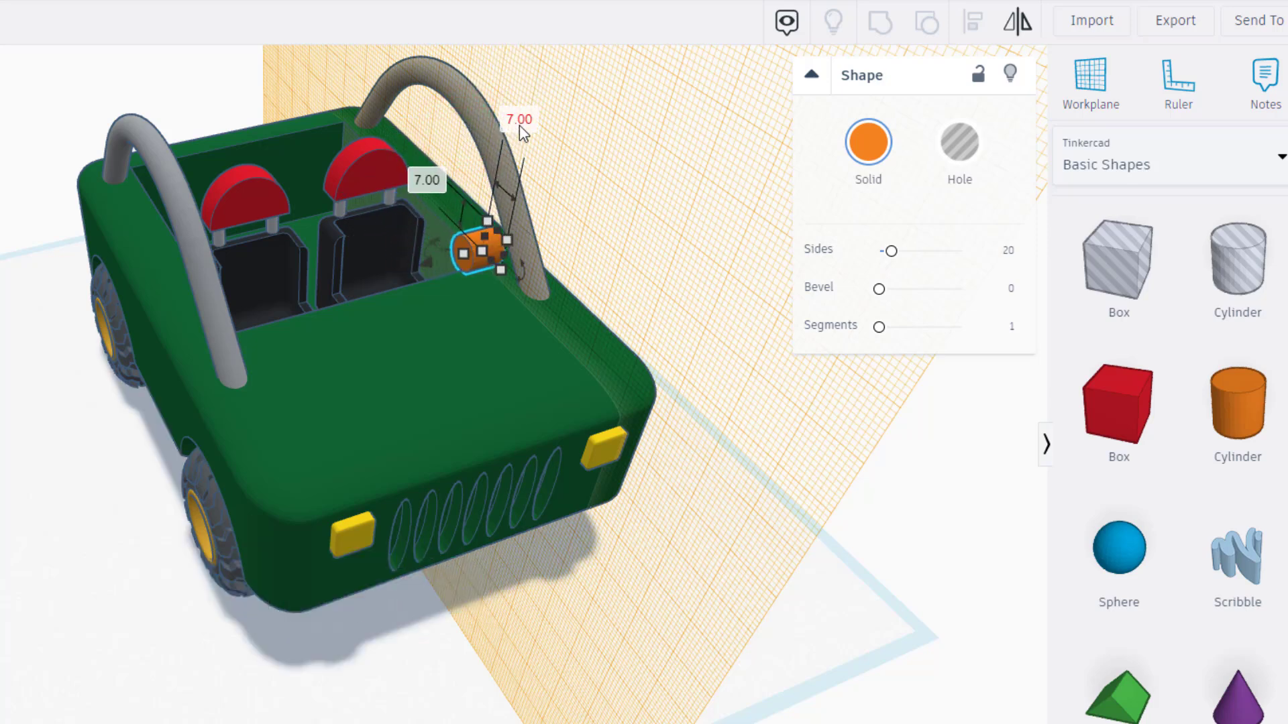
text(5)
key(Return)
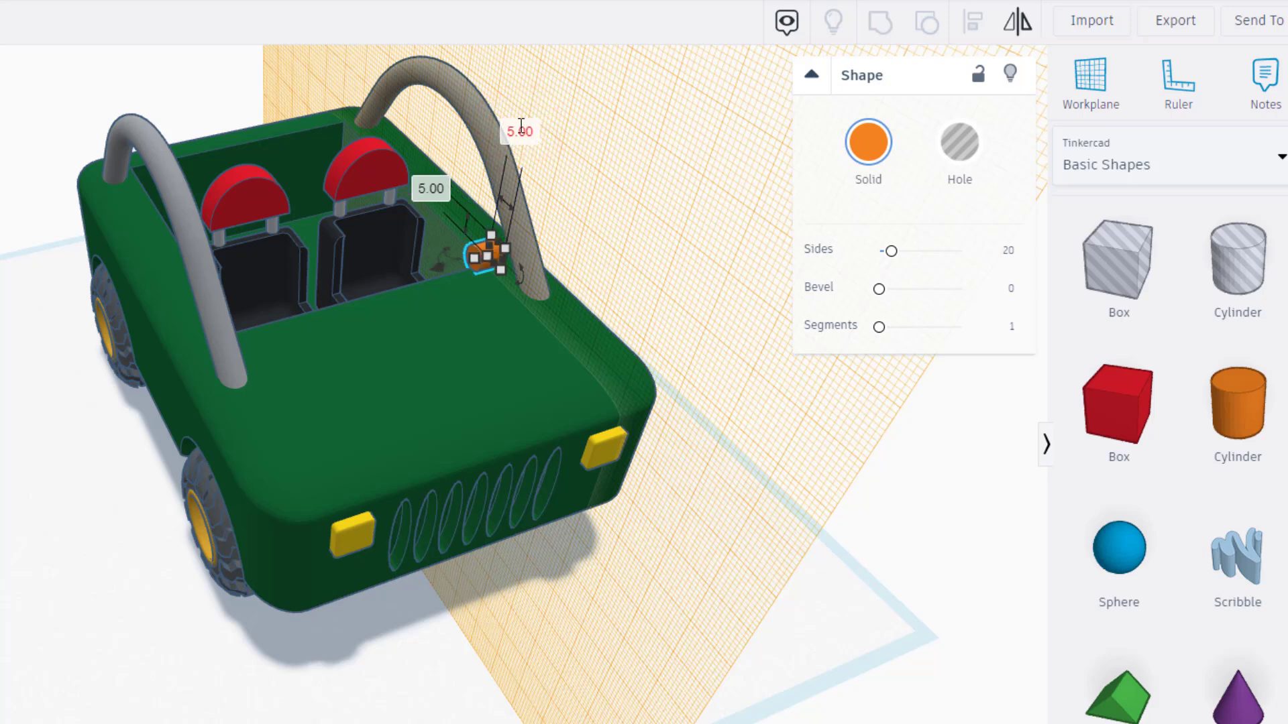
- Stretch the cylinder across the compartment to a length of 62 mm and colour it gray
drag(479, 259, 207, 344)
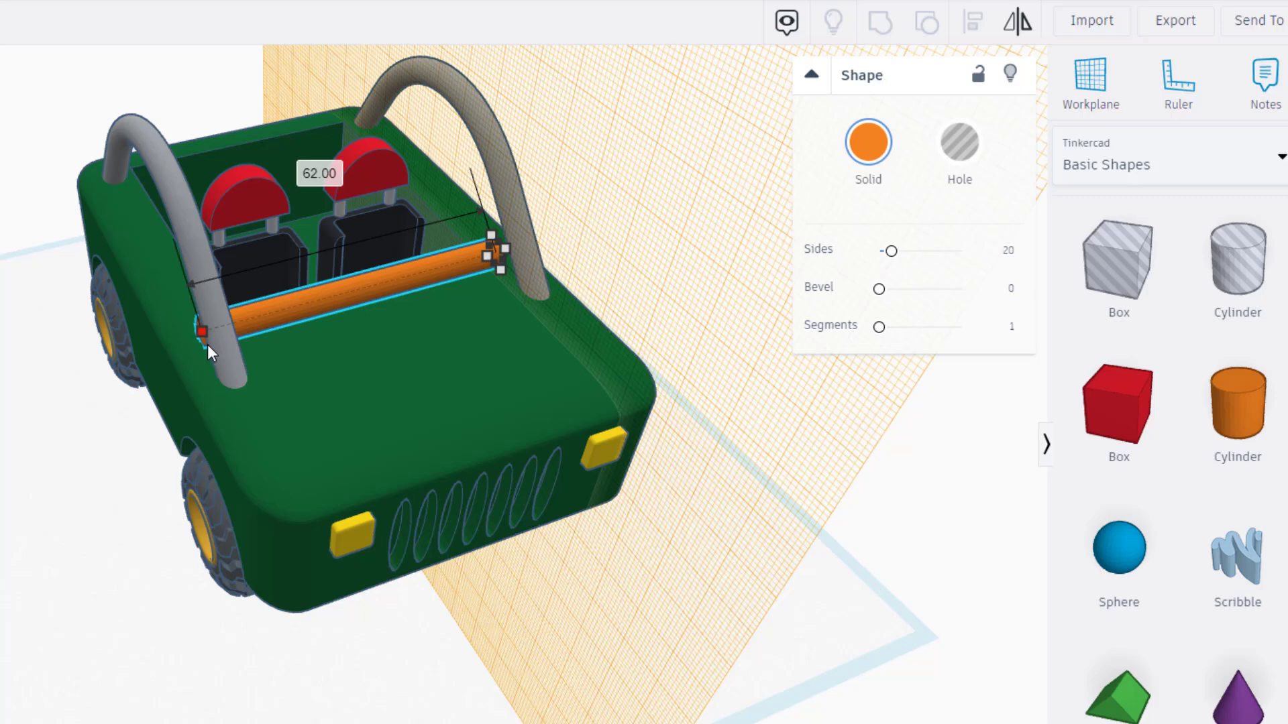
right_drag(360, 316, 291, 296)
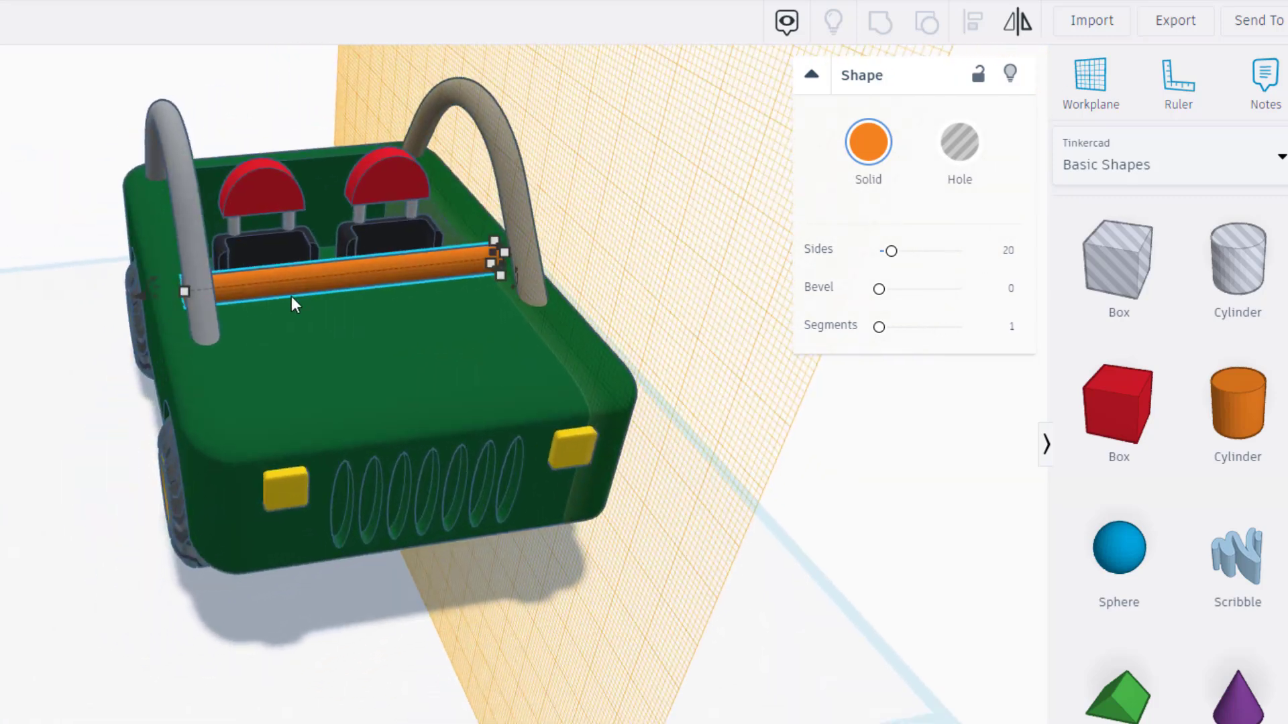
click(886, 155)
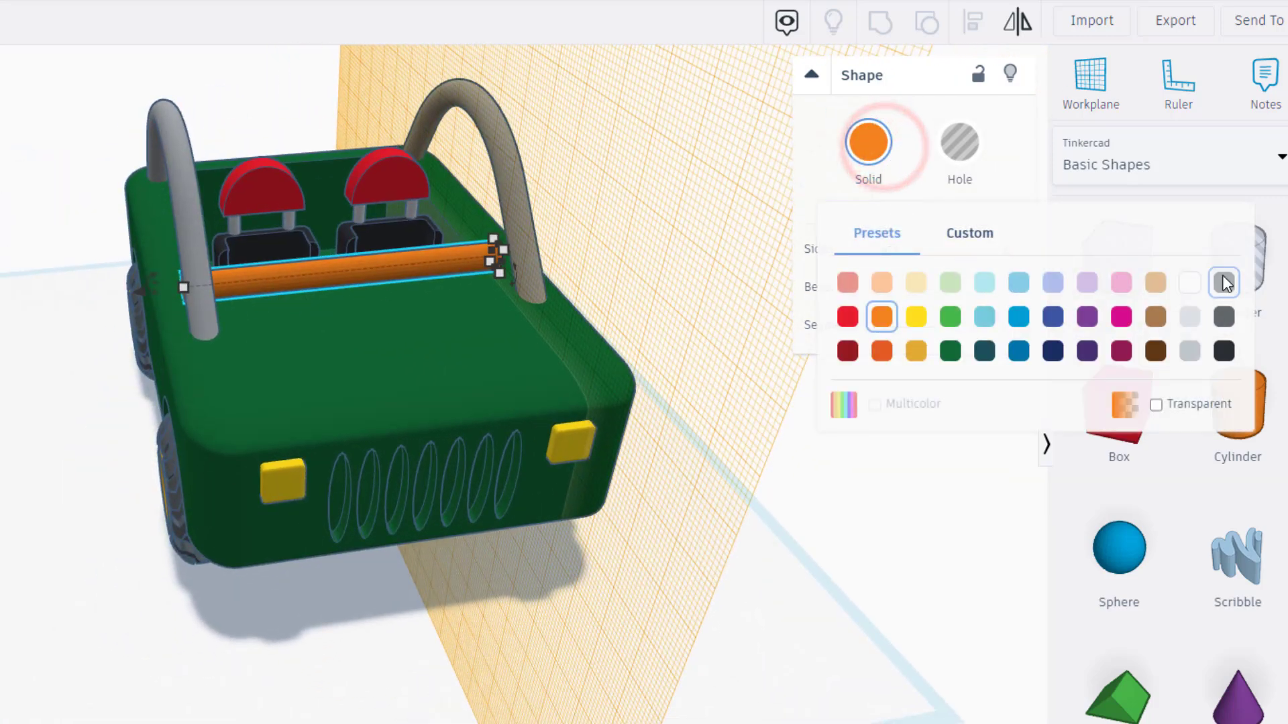
click(1220, 278)
- Align the crossbar with the tops of the arched pipes, centred along their length and width, and return the workplane to the base grid
right_drag(632, 302, 402, 282)
click(352, 250)
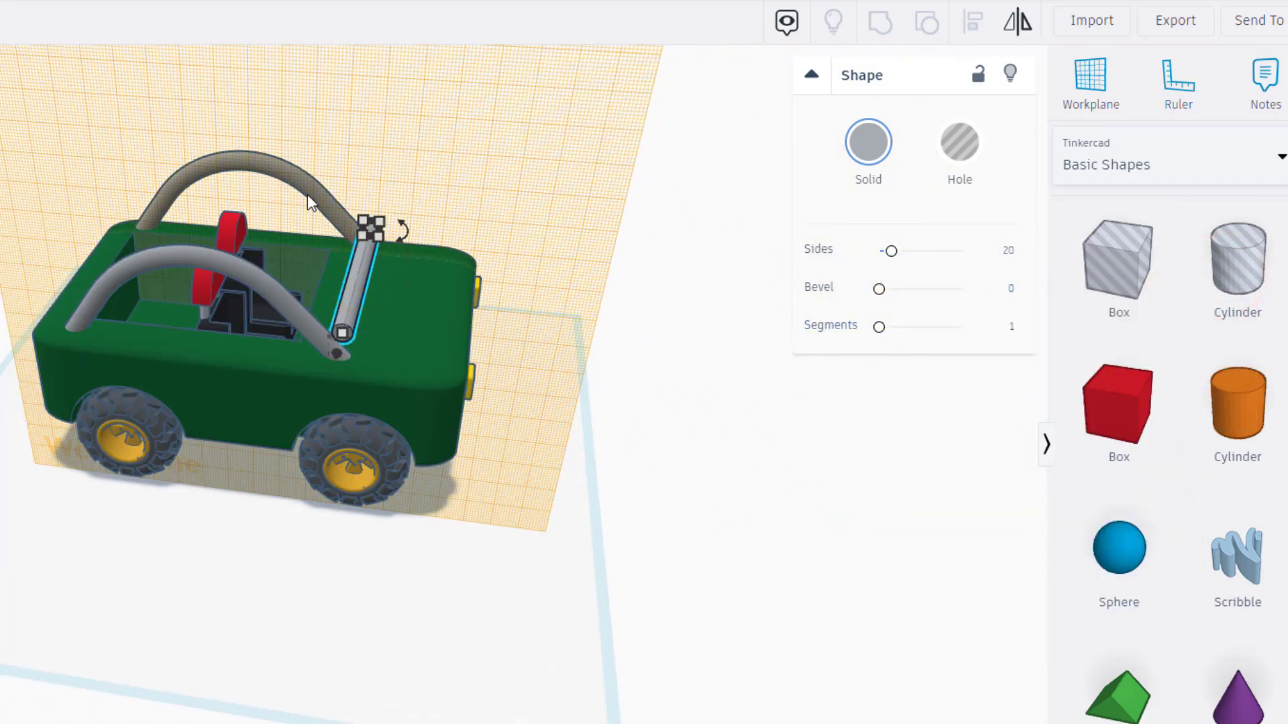
shift+click(291, 171)
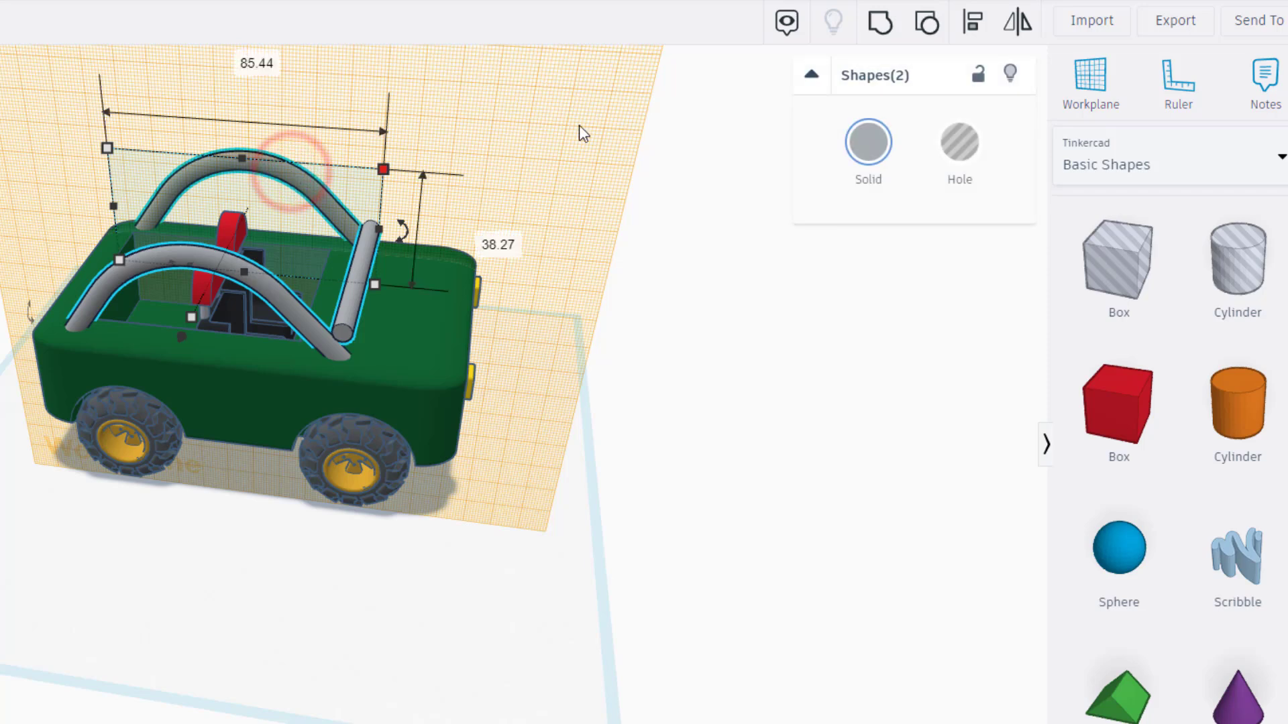
click(966, 21)
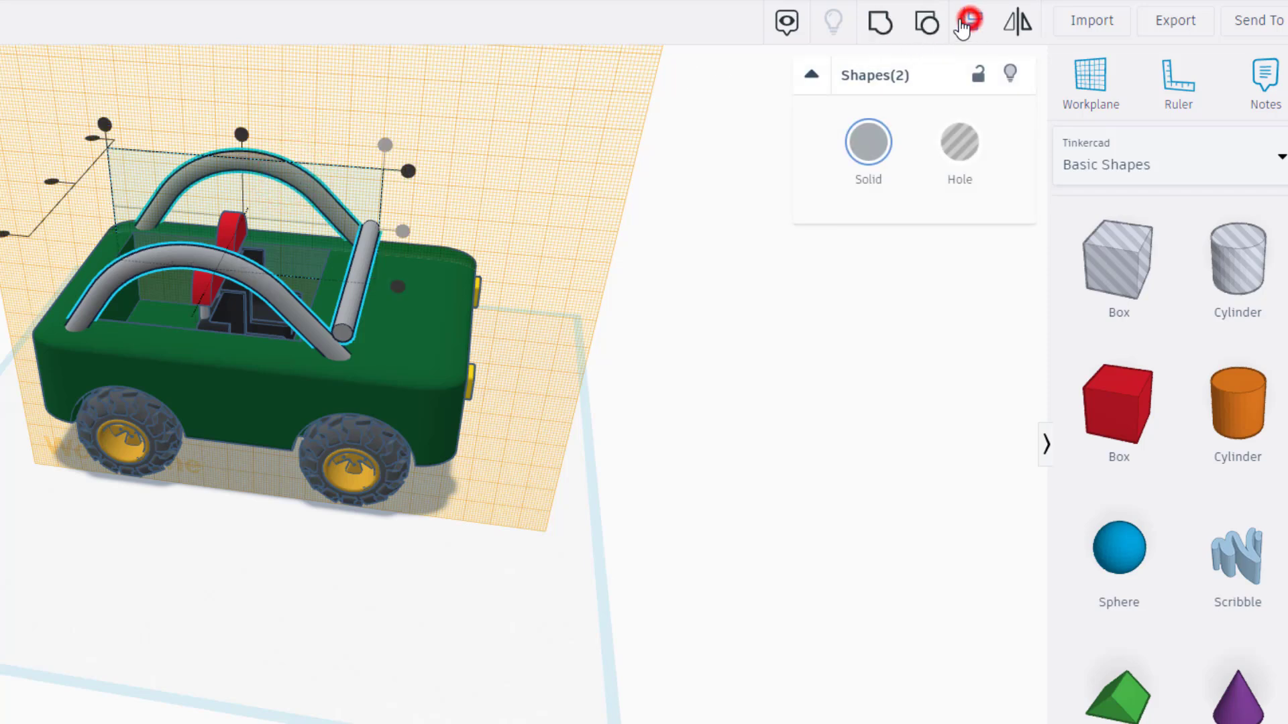
click(267, 165)
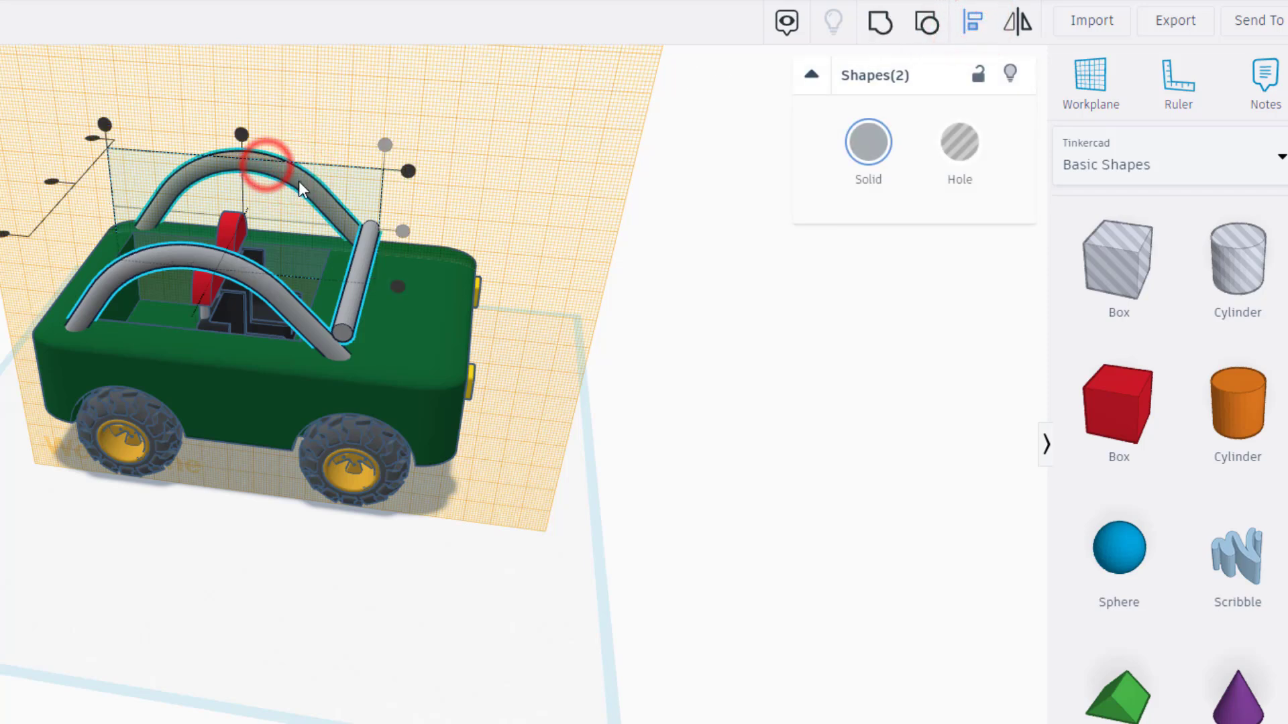
click(242, 137)
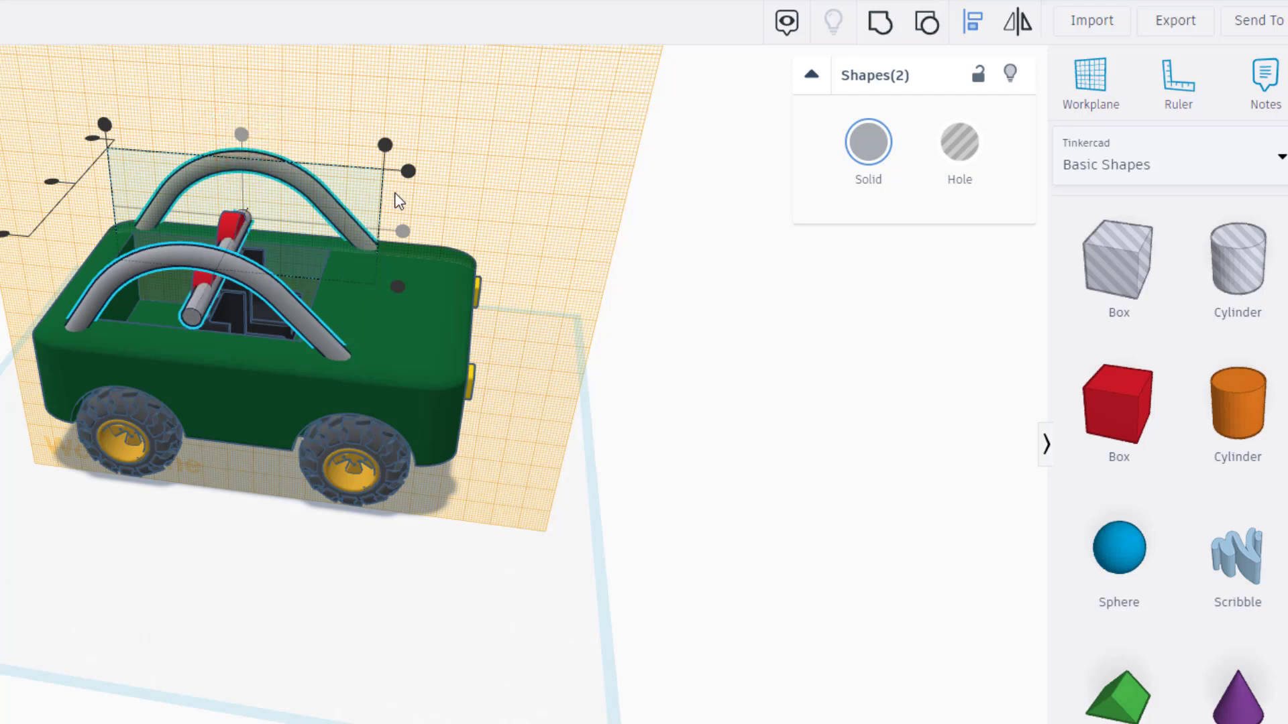
click(409, 173)
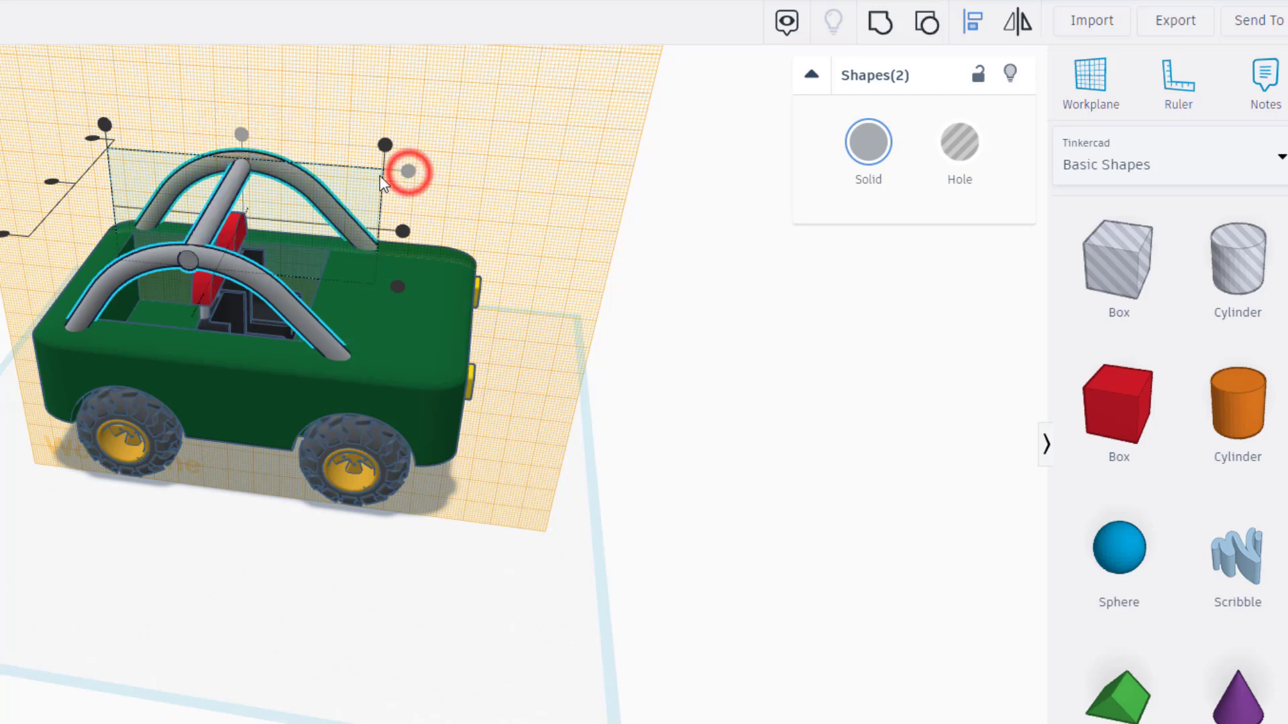
click(50, 183)
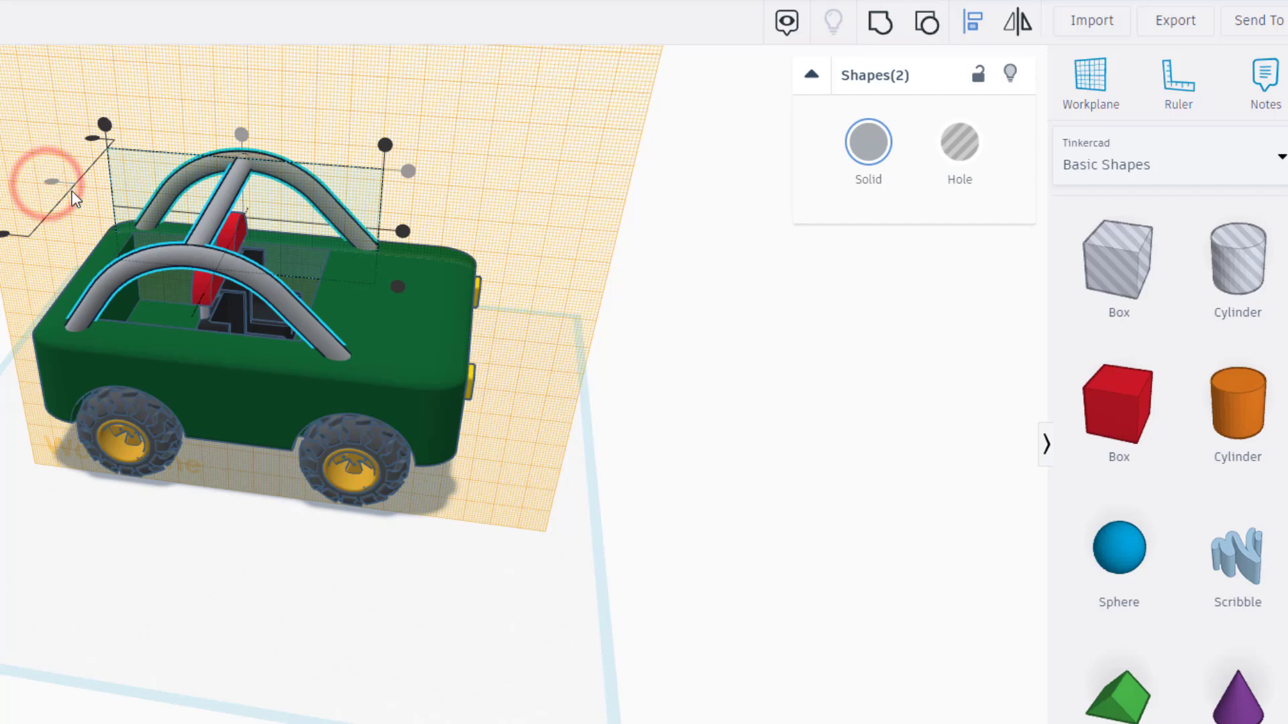
click(1086, 82)
click(505, 581)
- Duplicate the crossbar between the arches and nudge the copy toward the front of the jeep
right_drag(513, 486, 321, 213)
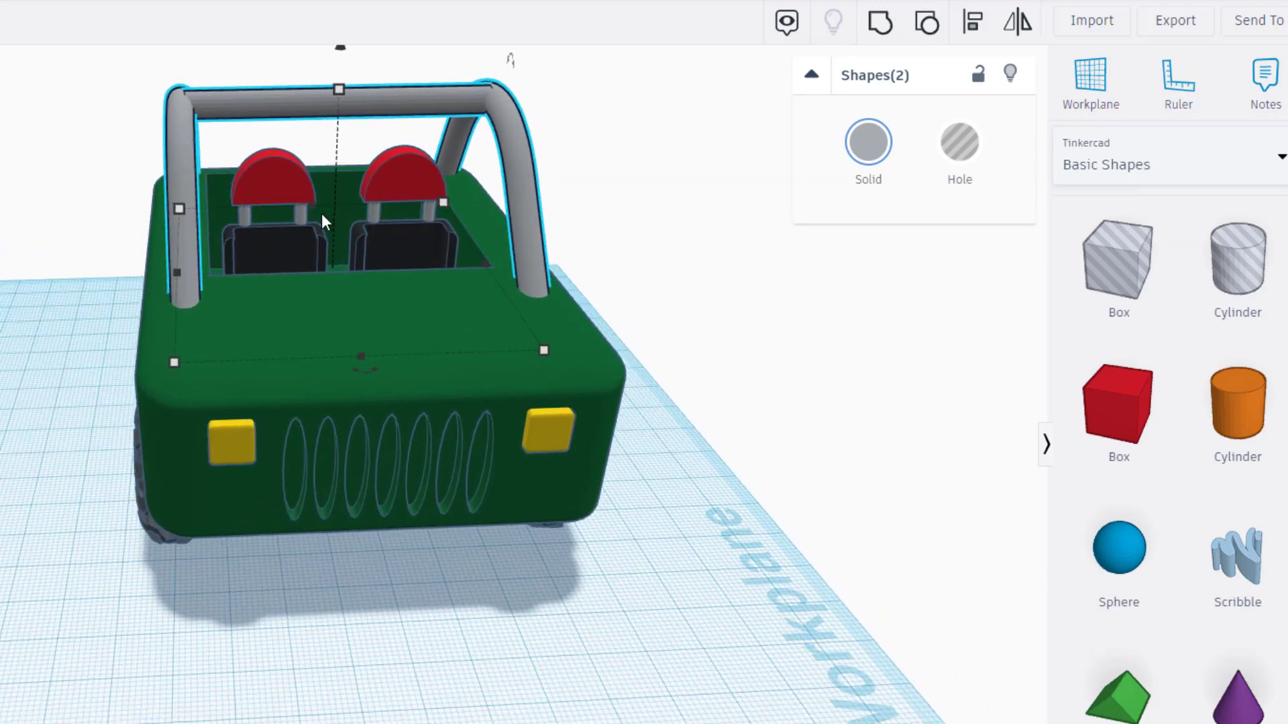
click(372, 105)
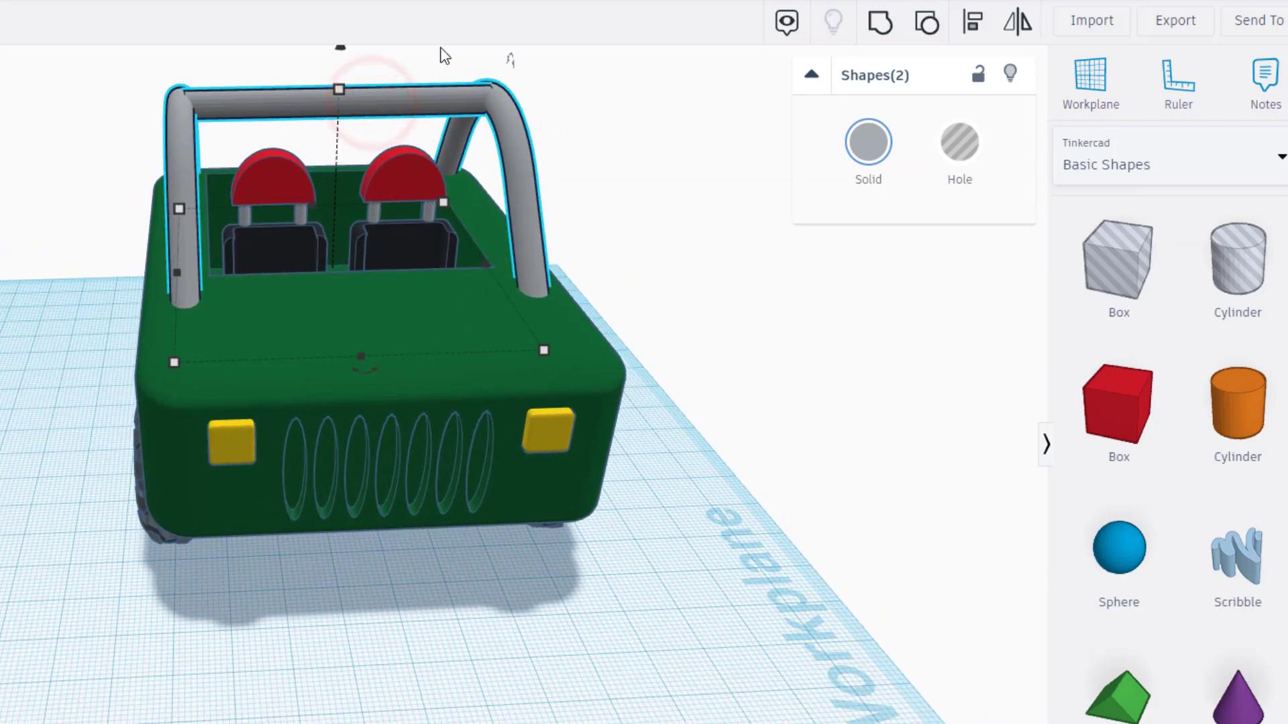
click(417, 221)
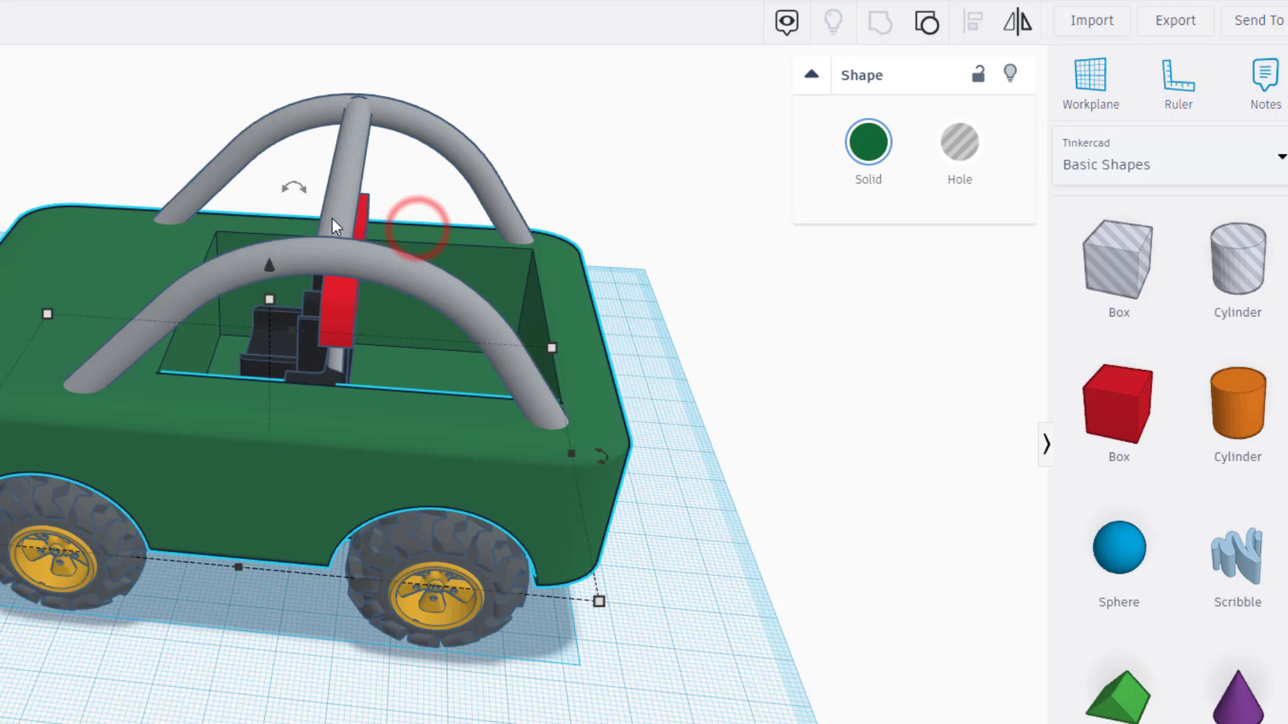
click(335, 216)
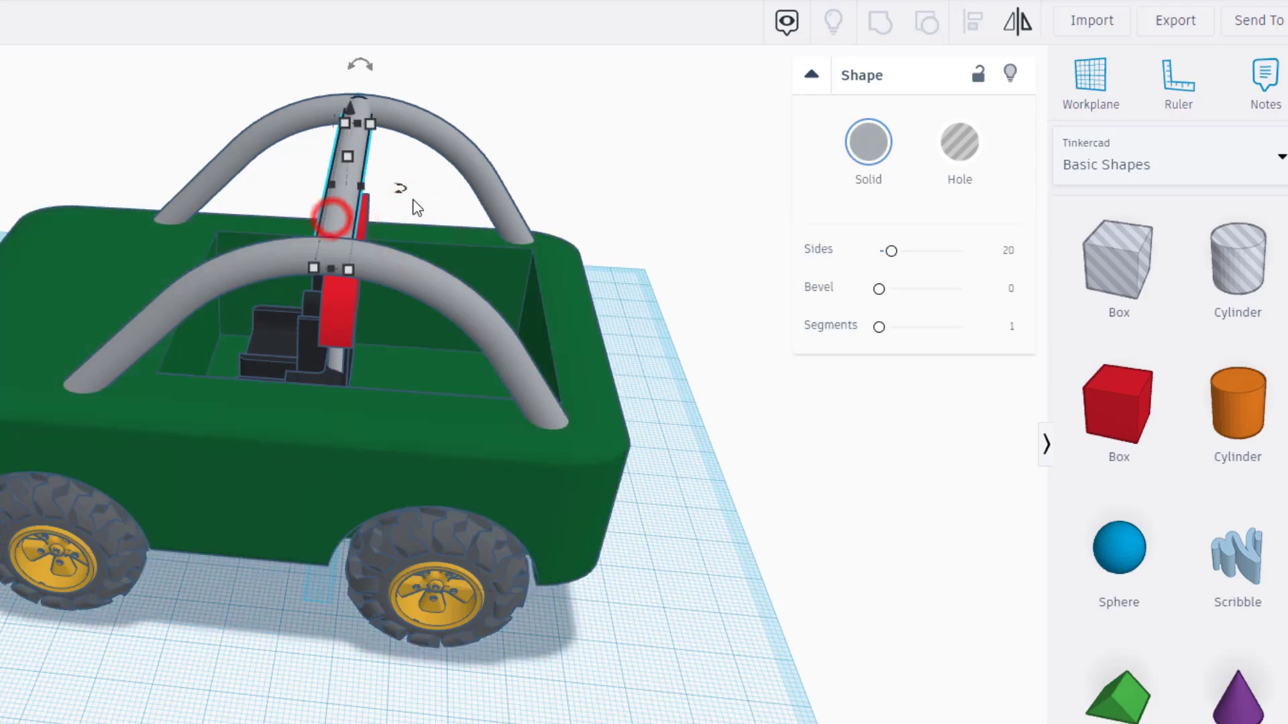
right_drag(543, 210, 452, 199)
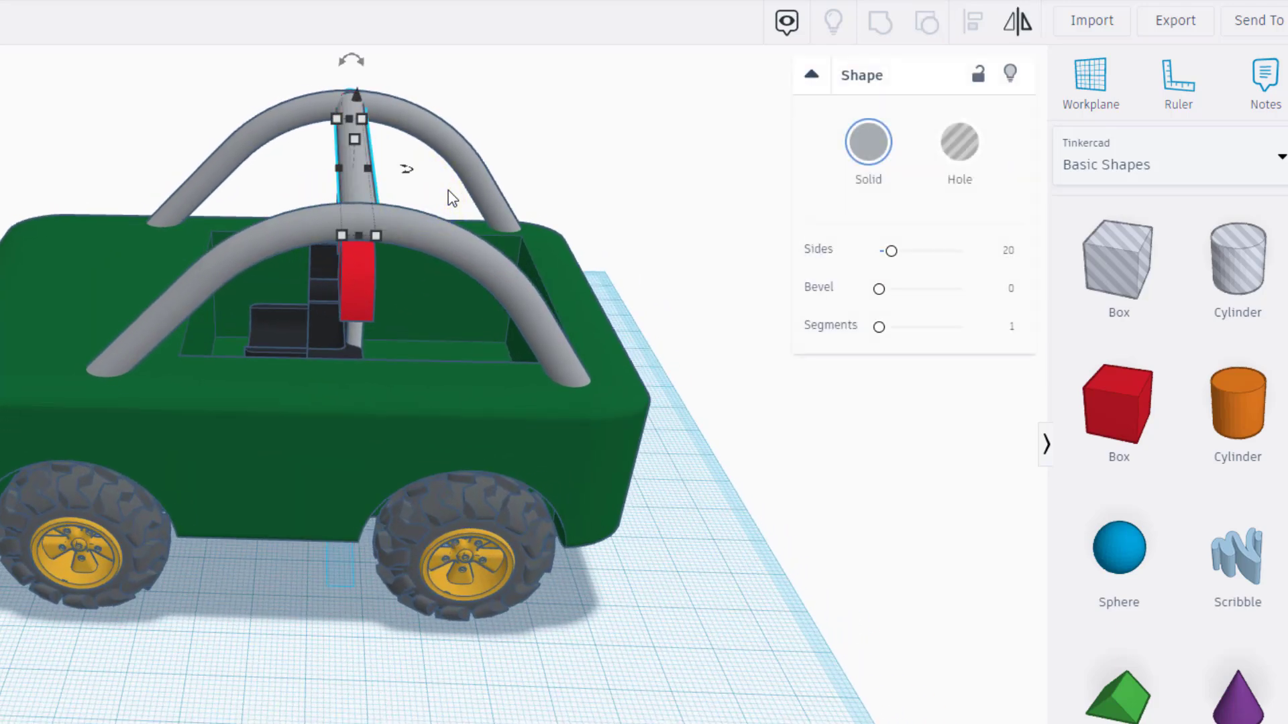
key(Left)
key(Left)
key(Left)
key(Left)
key(Left)
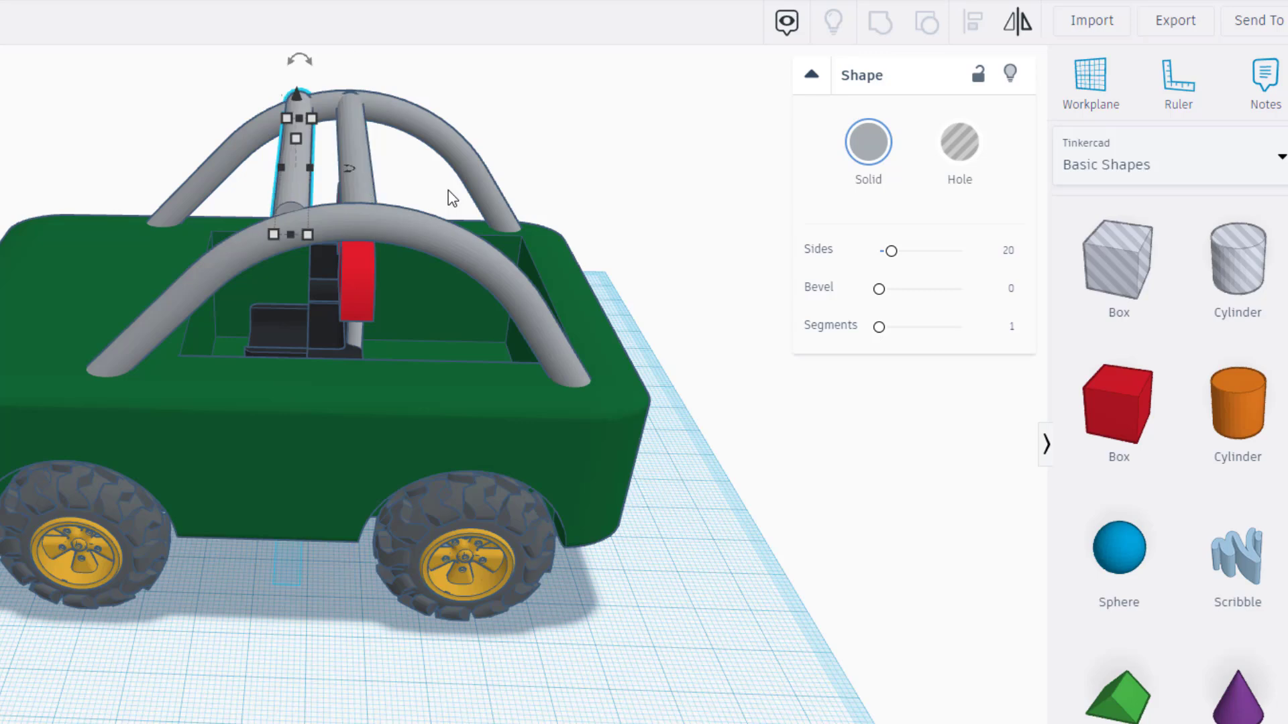
- Move the copied crossbar further toward the front of the jeep and lower it onto the front slope of the arches
key(Left)
key(Left)
key(Left)
key(Left)
key(Left)
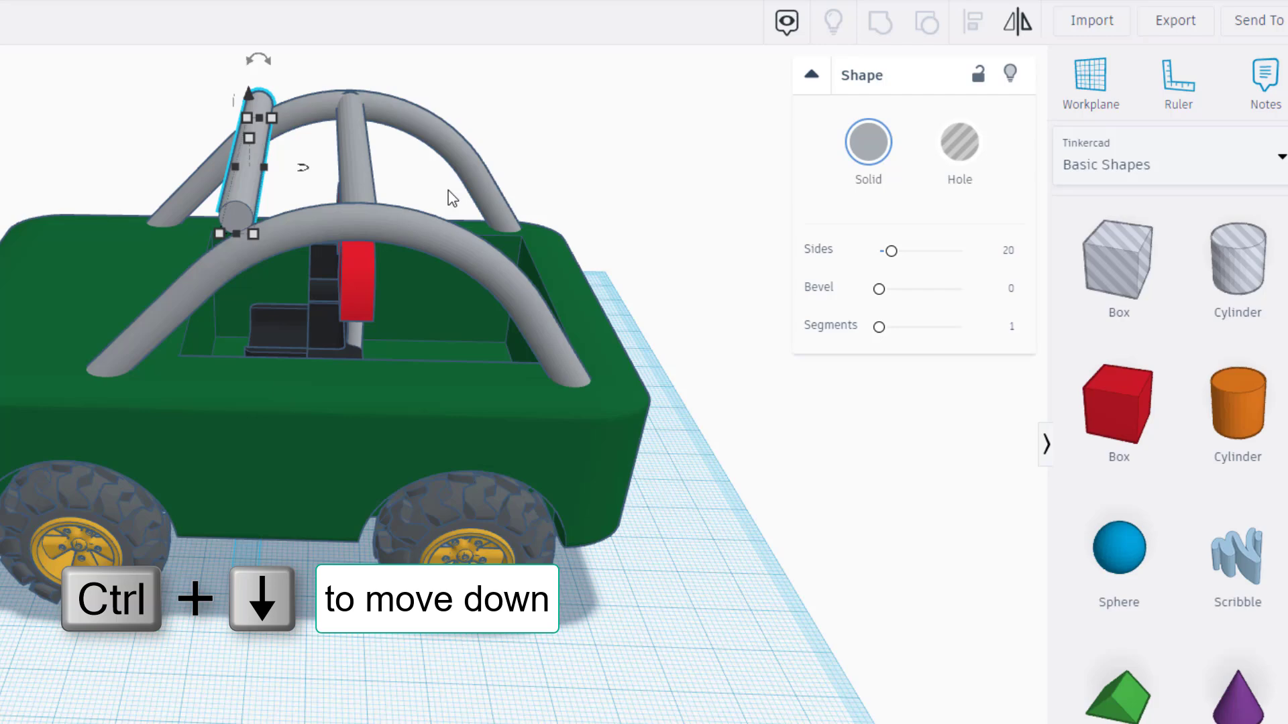
key(ctrl+Down)
key(ctrl+Down)
key(ctrl+Down)
key(ctrl+Down)
key(ctrl+Down)
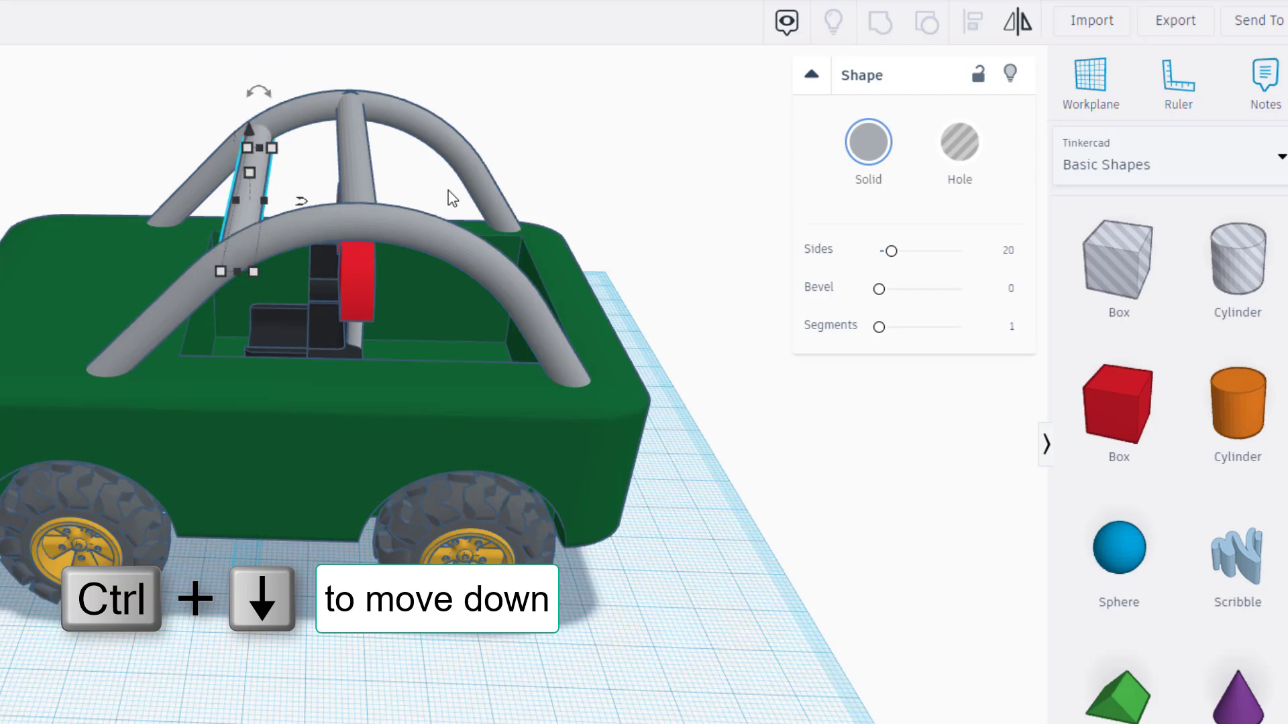
- Duplicate the front crossbar and move the copy to the matching spot on the rear slope of the arches
right_drag(166, 320, 224, 140)
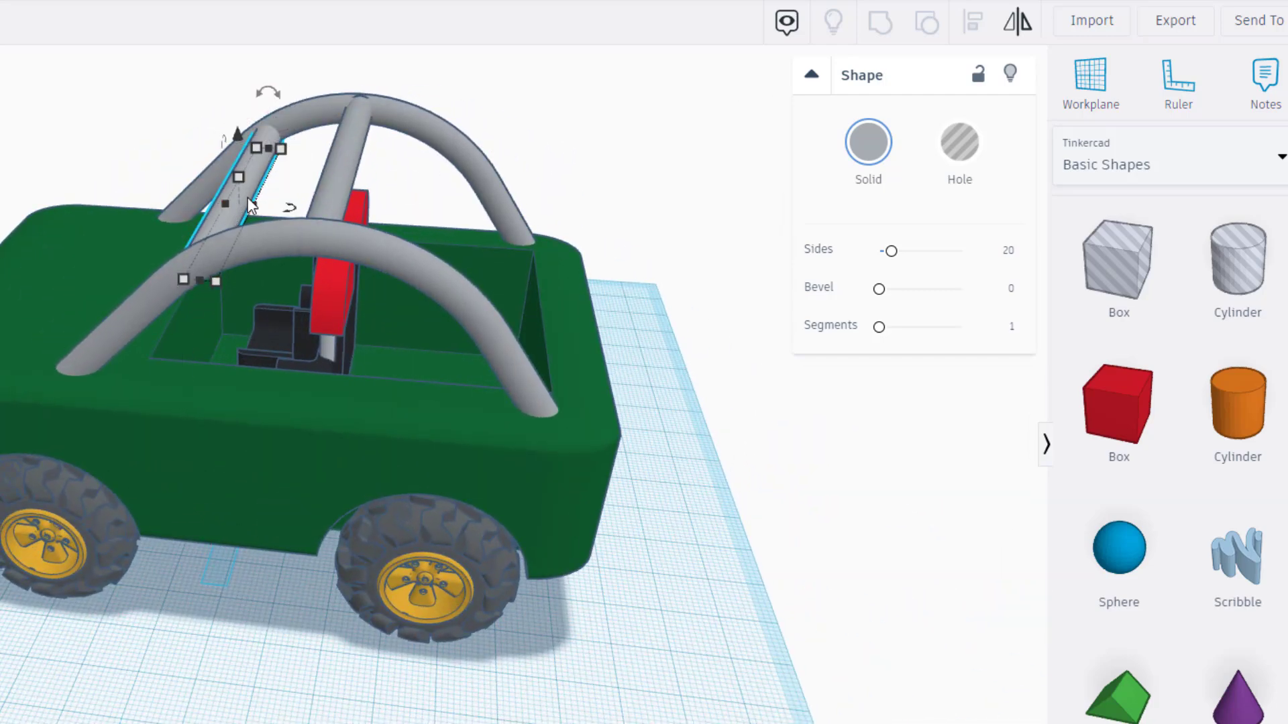
click(253, 178)
key(shift+Left)
key(shift+Left)
key(shift+Left)
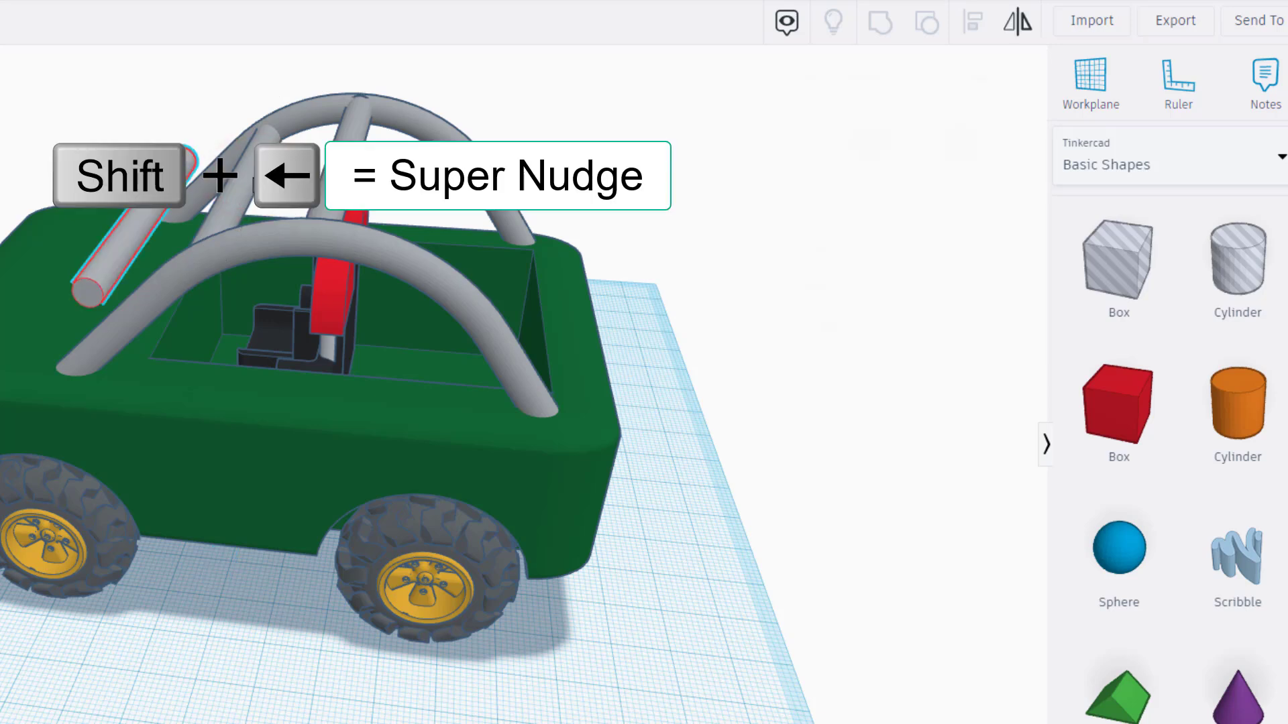
key(shift+Right)
key(shift+Right)
key(shift+Right)
key(shift+Right)
key(shift+Right)
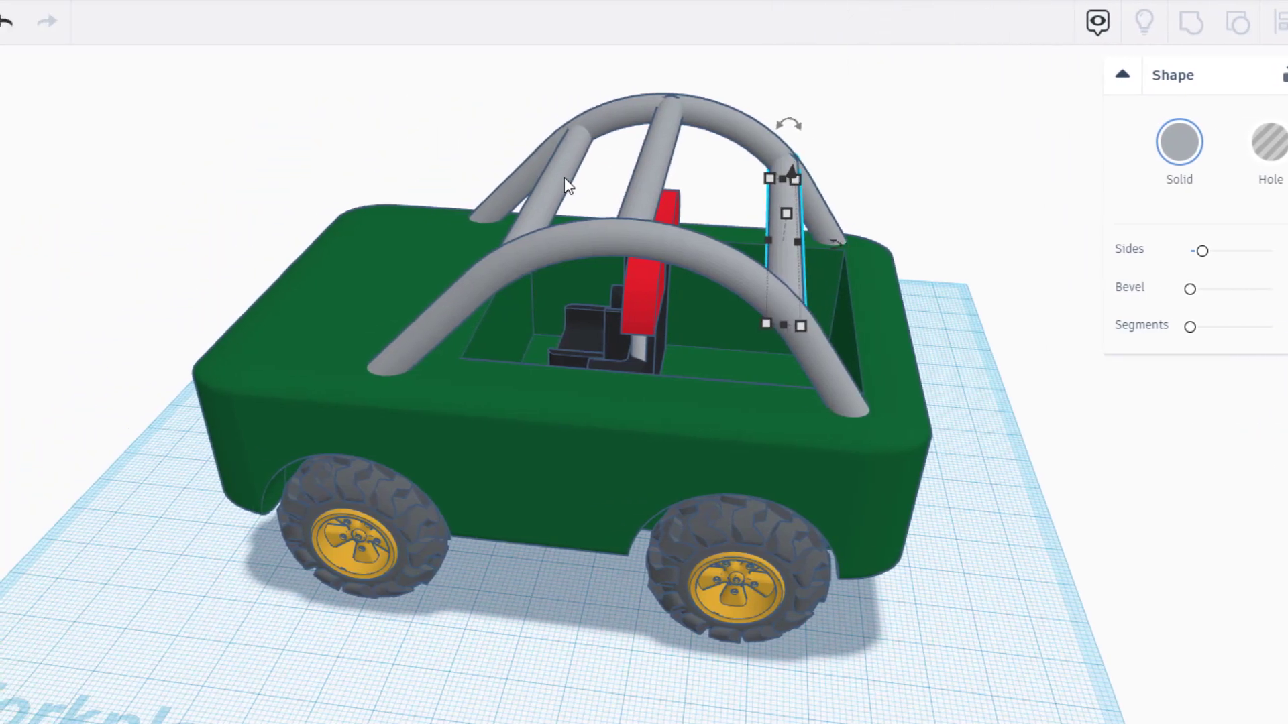
right_drag(927, 468, 976, 438)
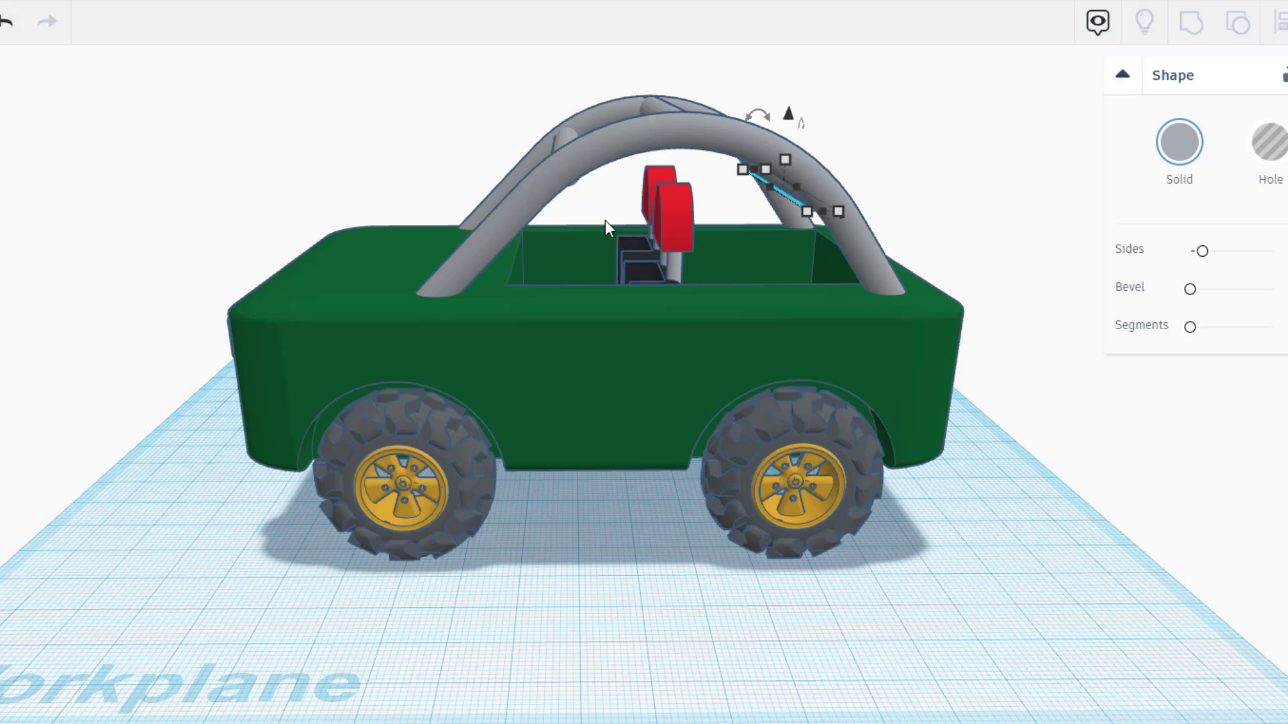
- Hide the green jeep body and the two seats so only the roll cage, tires and headlights remain
click(640, 384)
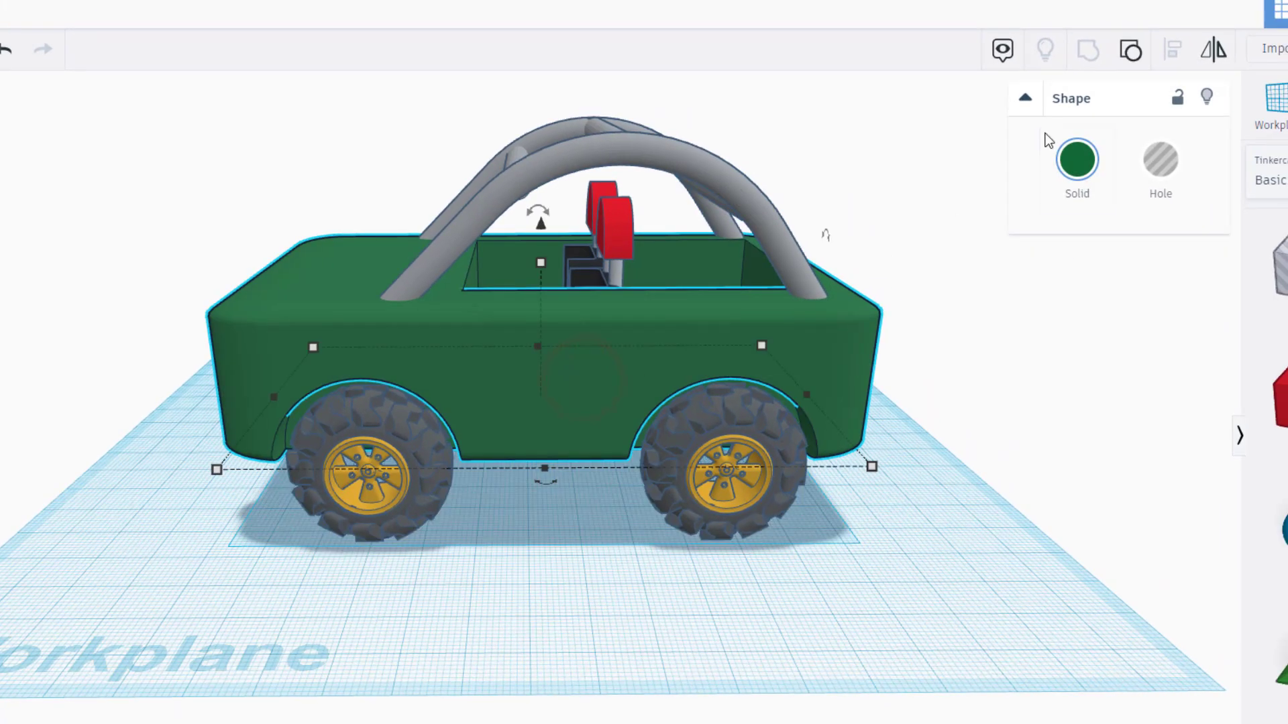
click(1206, 98)
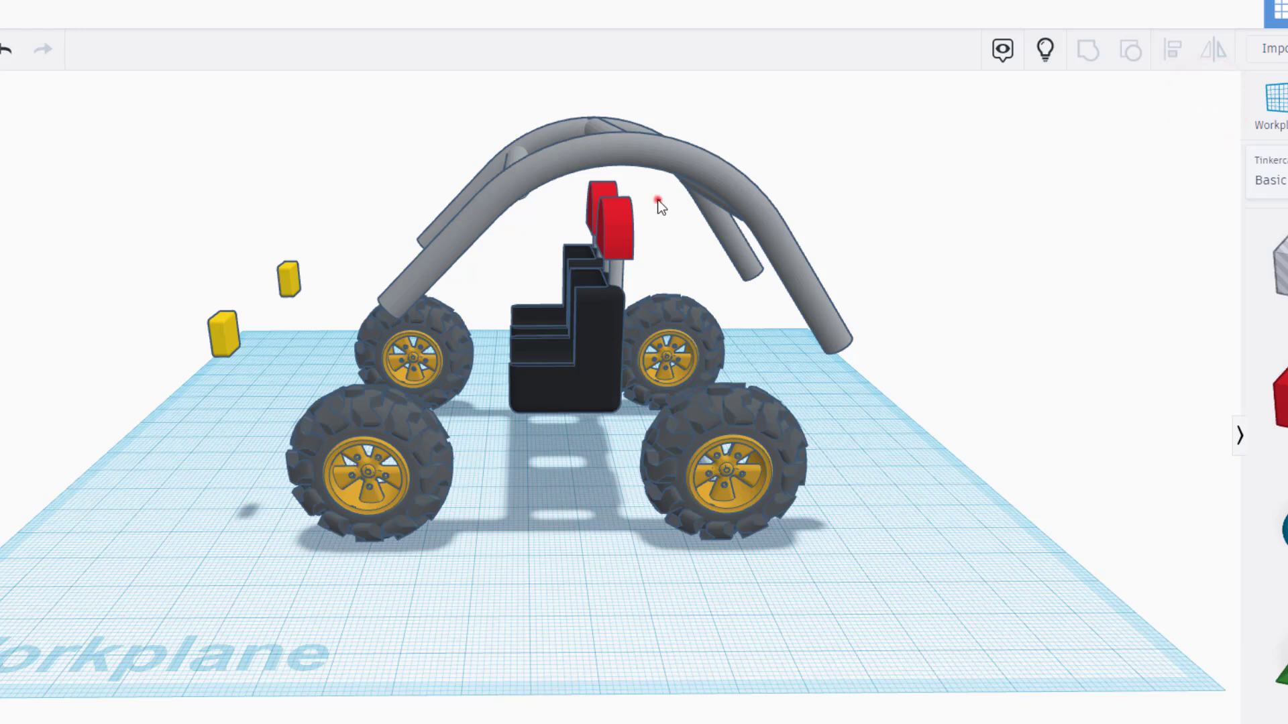
drag(657, 199, 584, 234)
click(1206, 98)
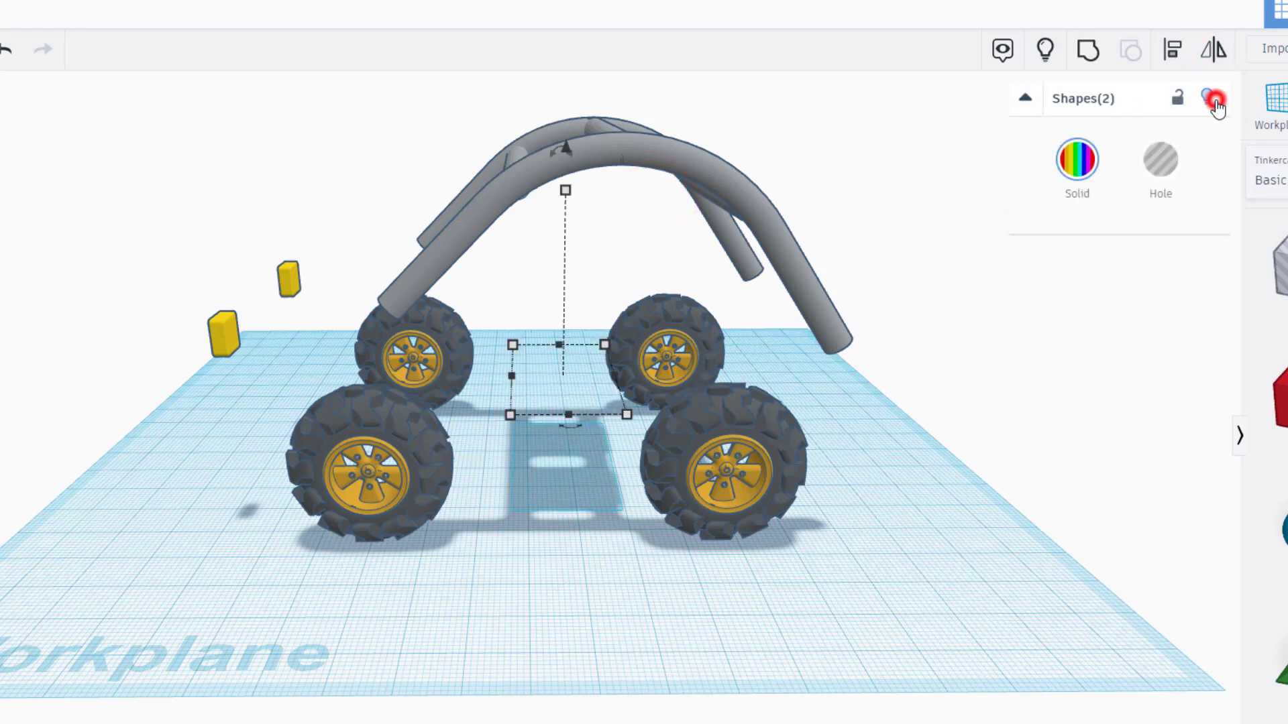
- Group the arched pipes and crossbars into a single roll cage and show all the hidden parts again
drag(546, 171, 778, 205)
click(1085, 51)
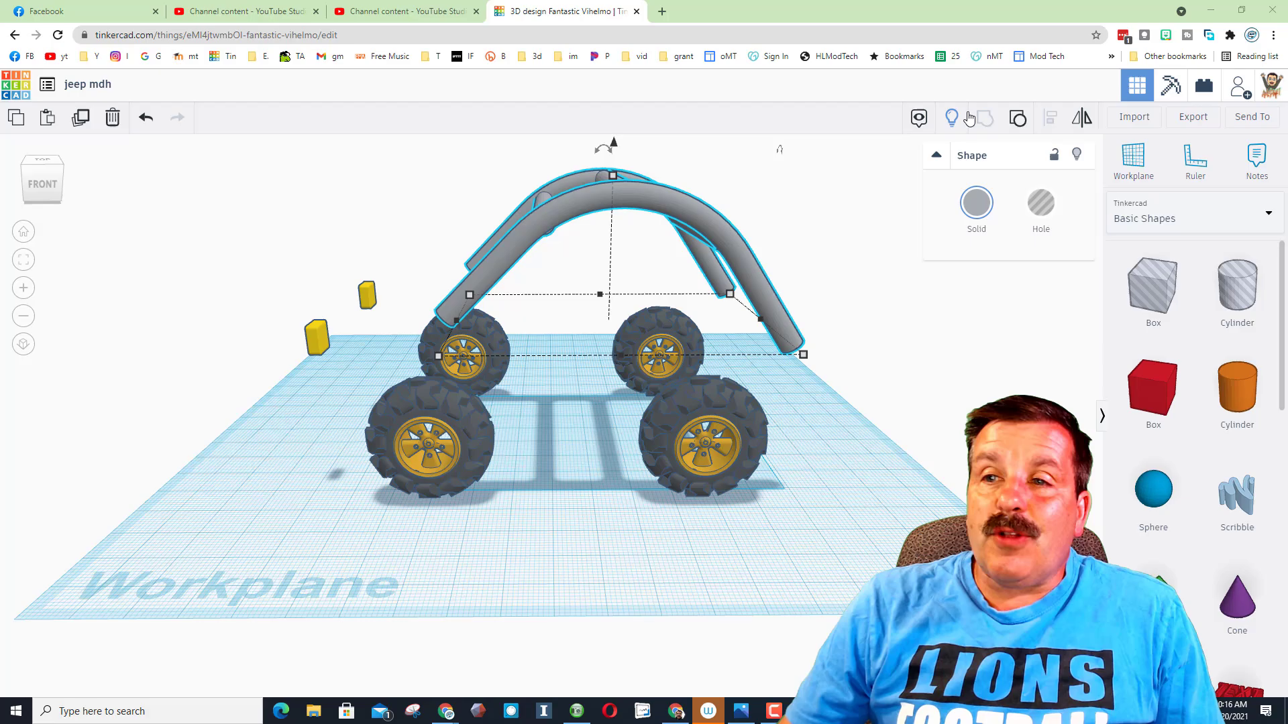
click(954, 120)
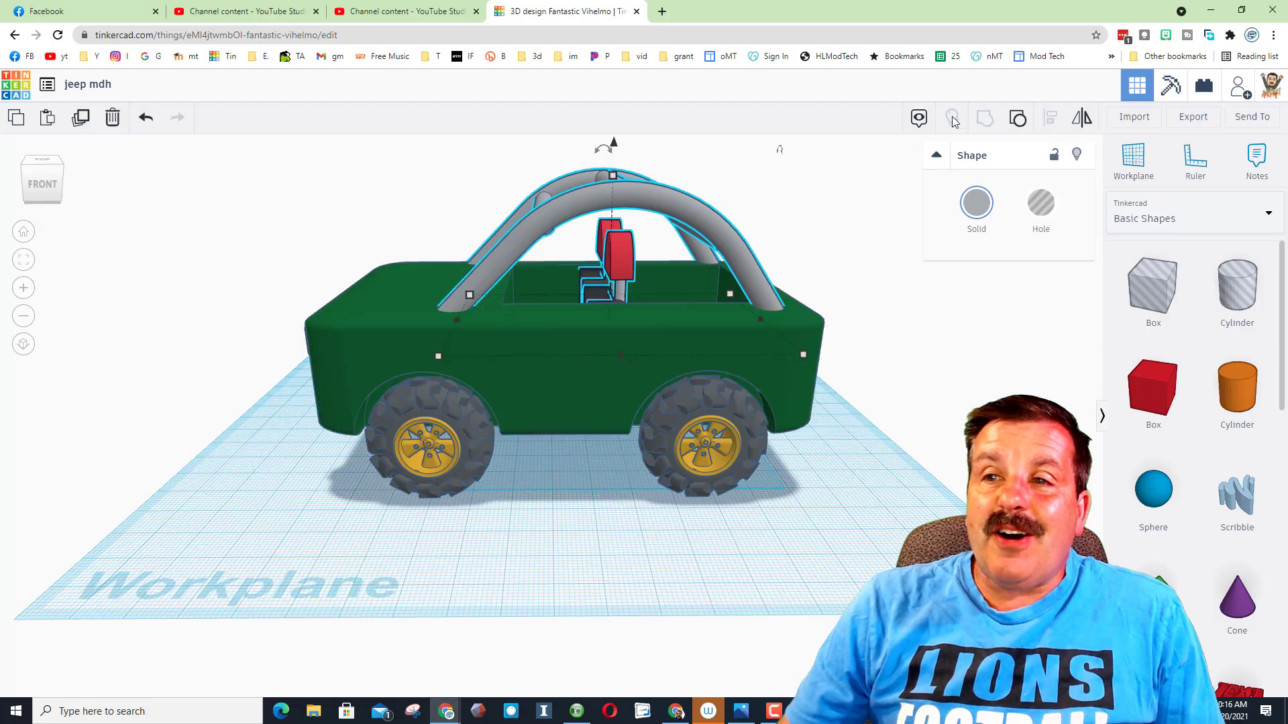
right_drag(432, 318, 790, 325)
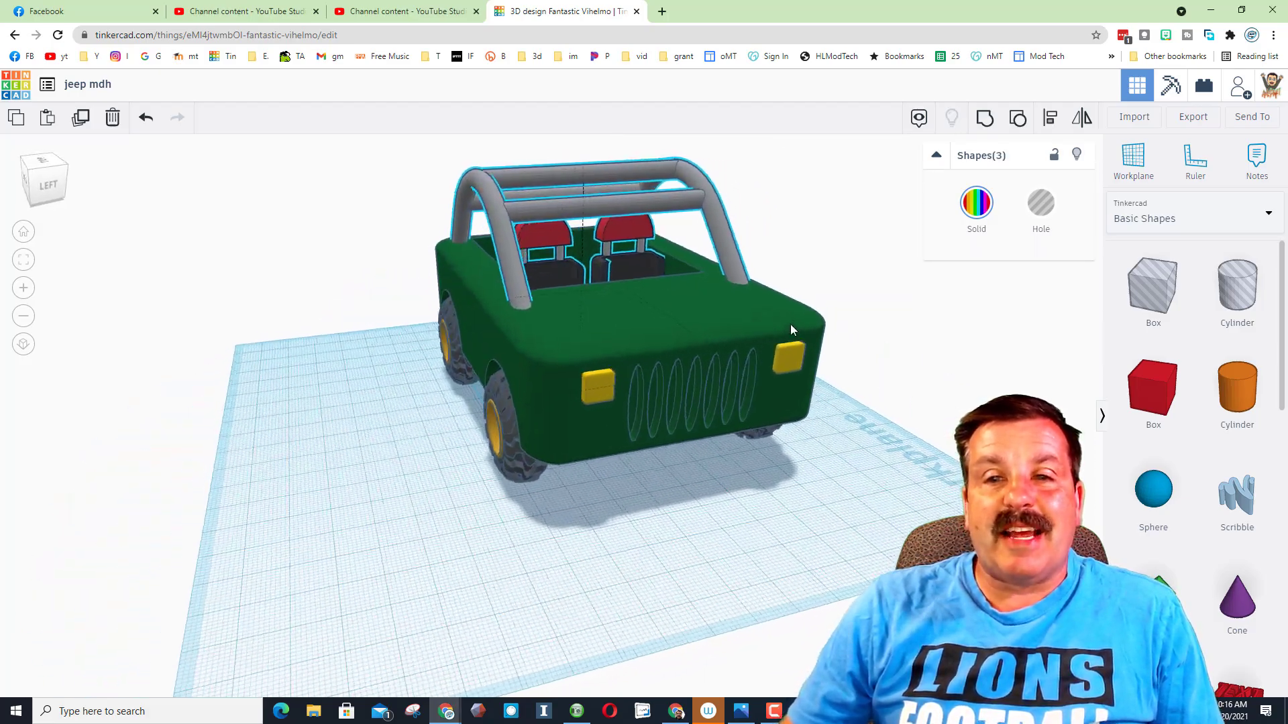
right_drag(497, 328, 515, 429)
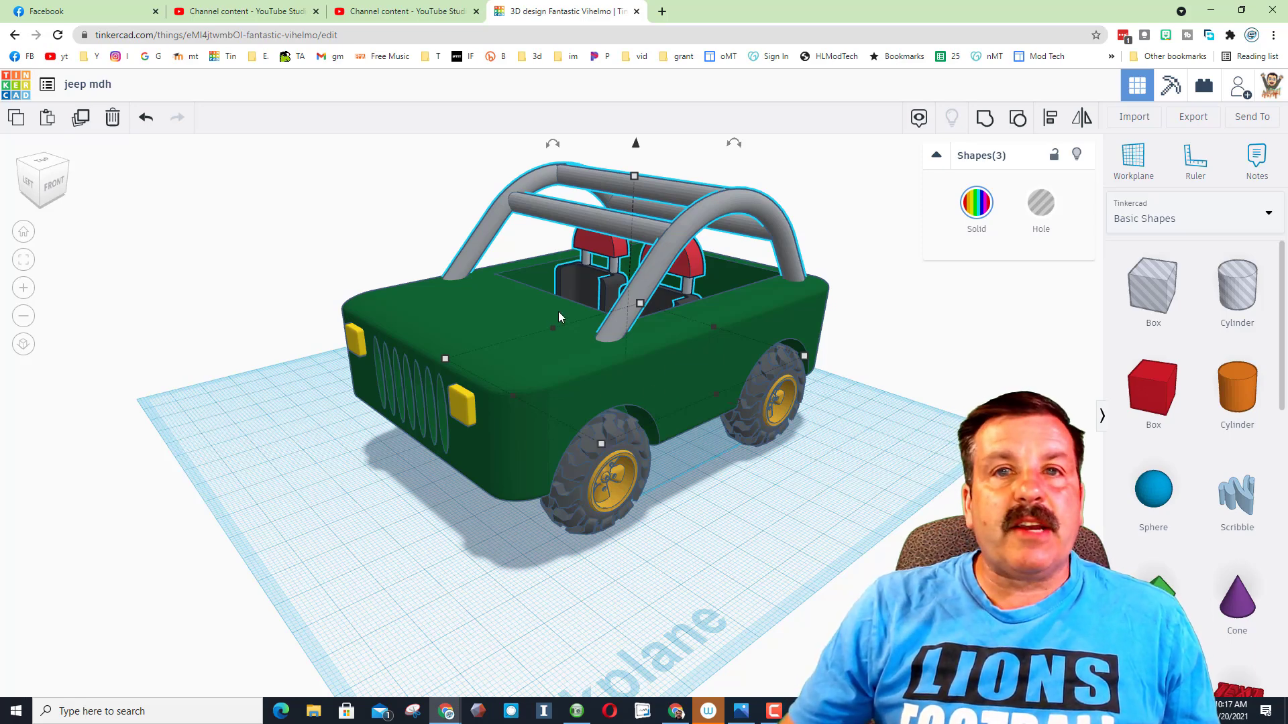
- Display the Shape Library collection and look at its Creatures & Characters shapes
click(1140, 218)
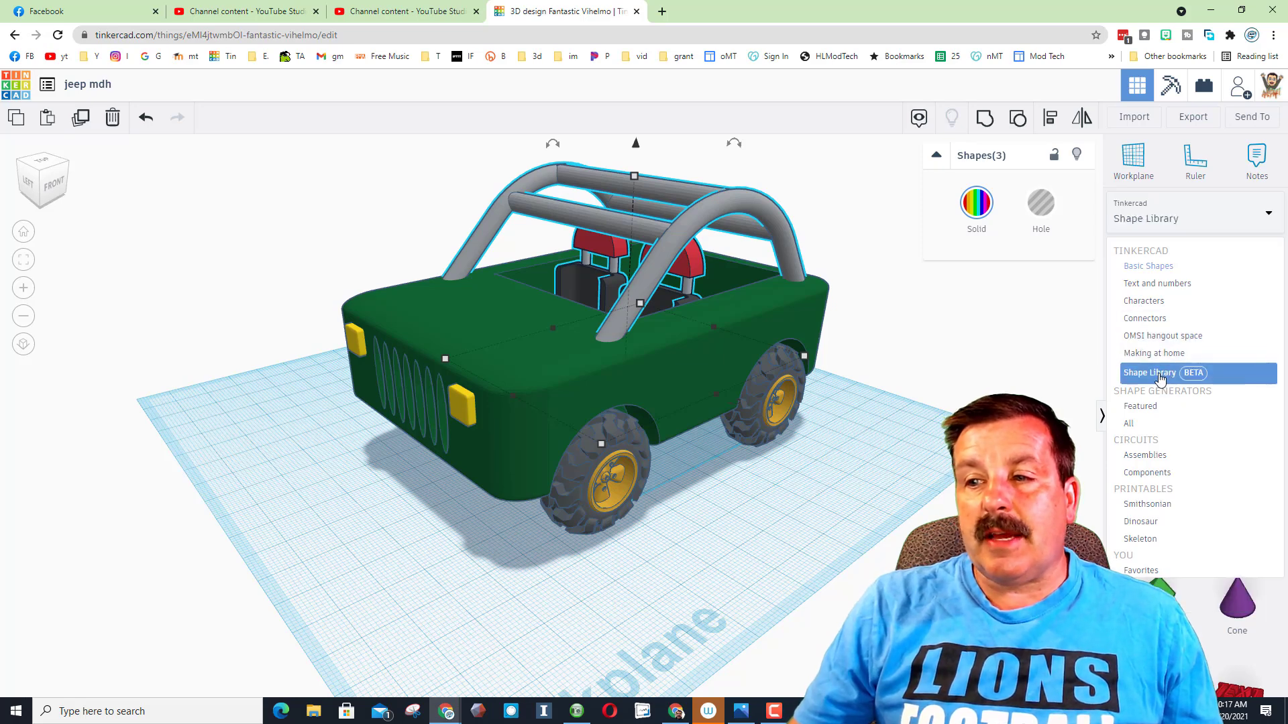
click(1162, 373)
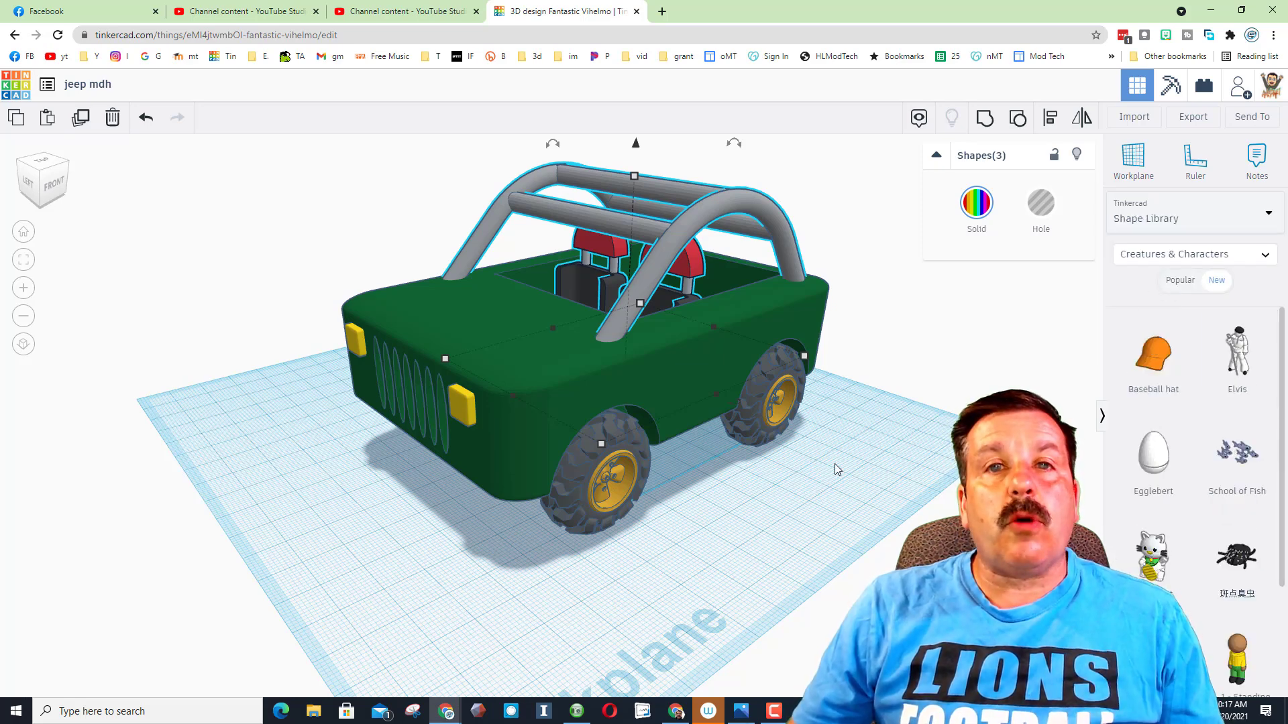
right_drag(907, 466, 937, 450)
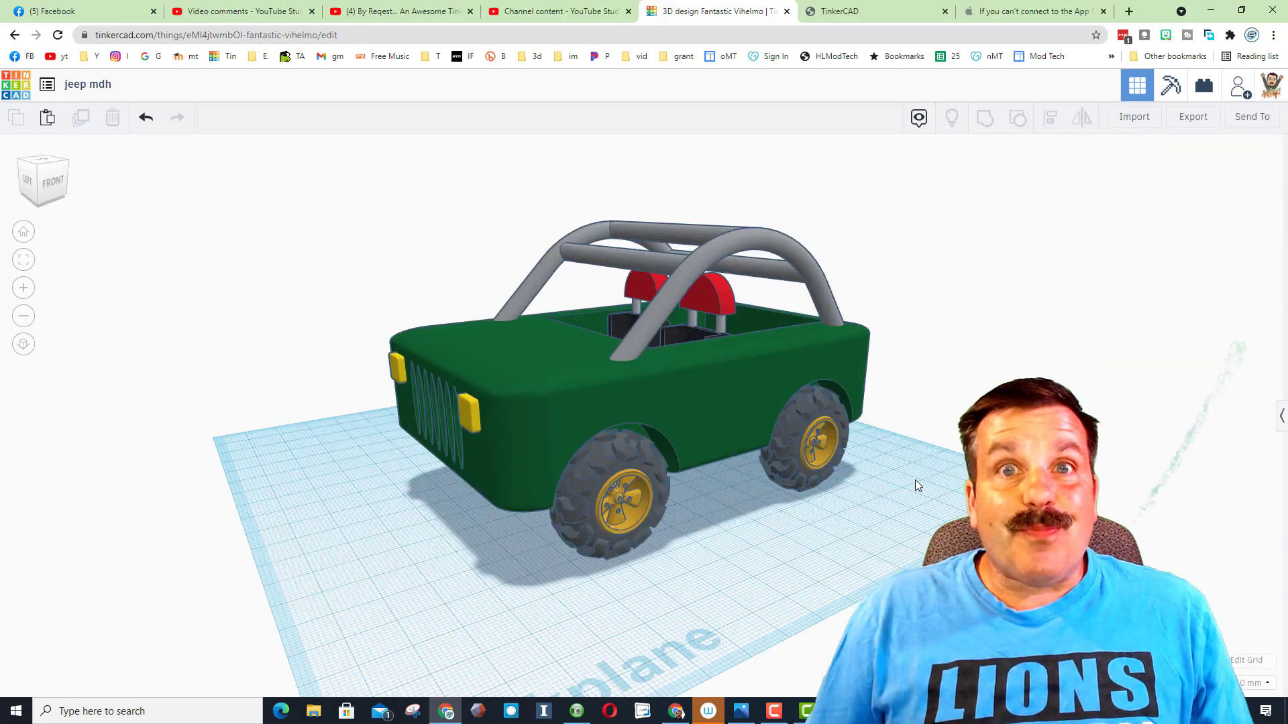
- Generate a new collaboration link for the jeep design and copy it
click(1238, 87)
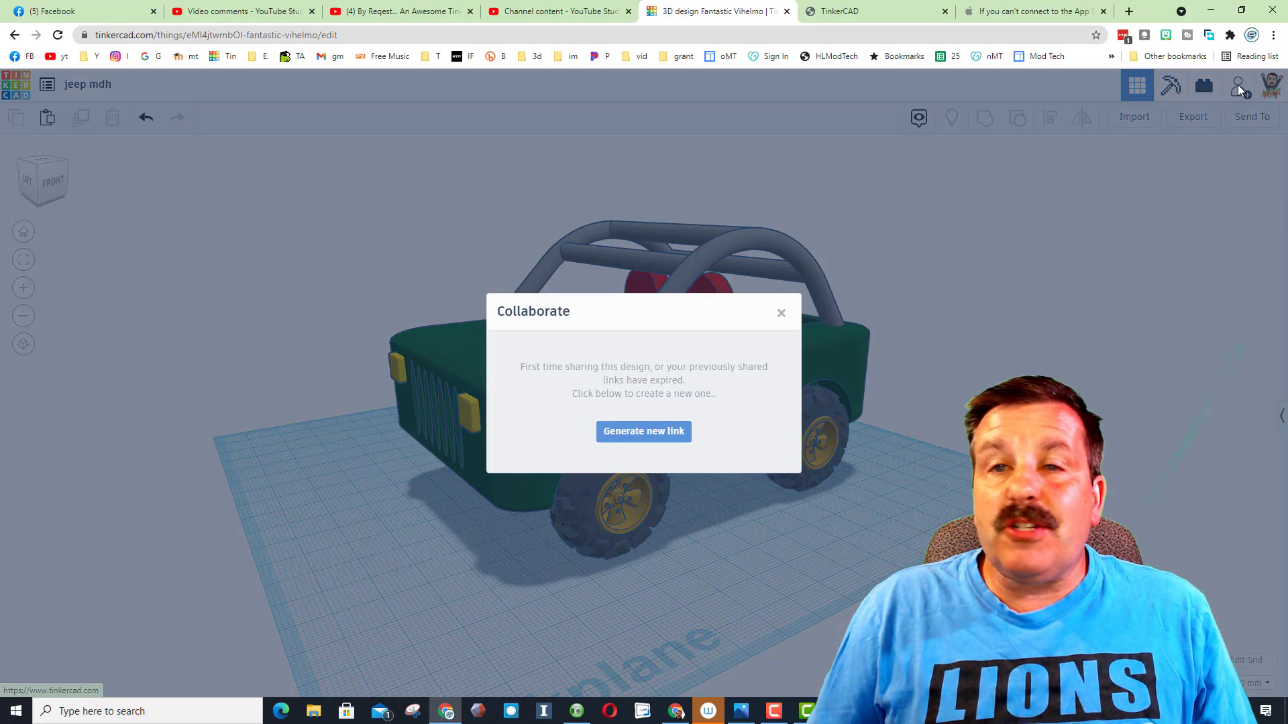
click(614, 433)
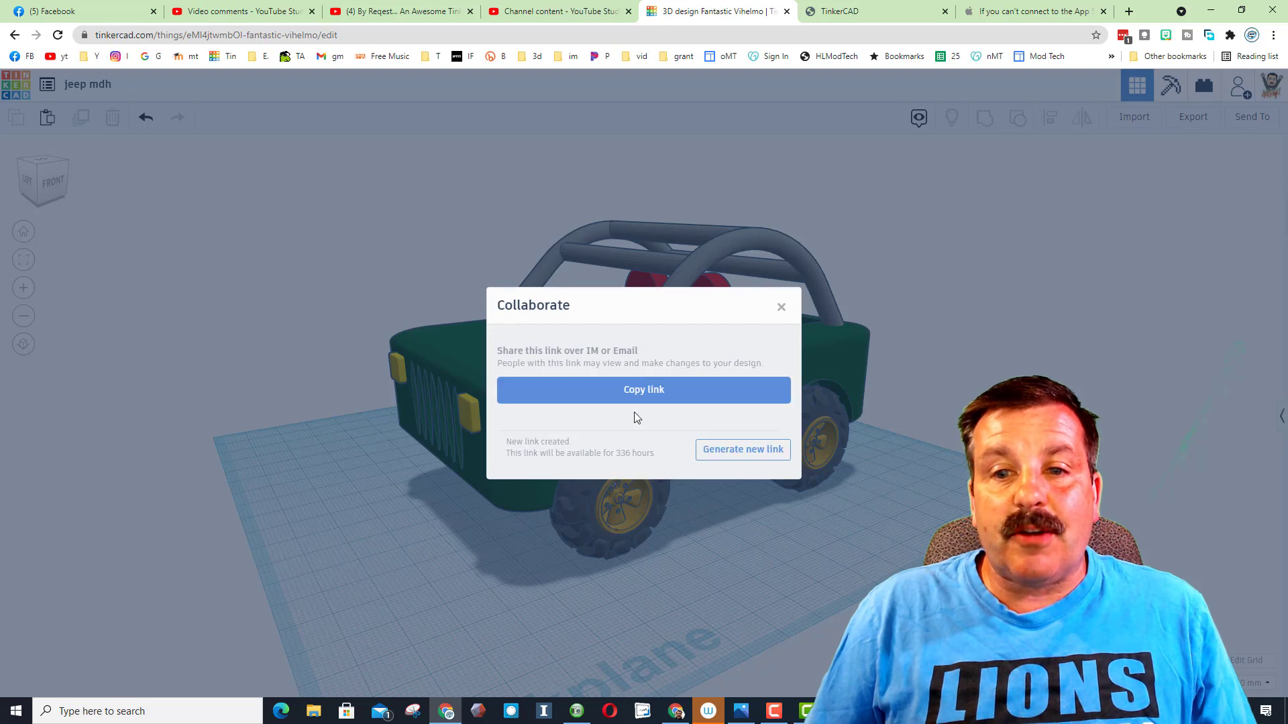
click(649, 398)
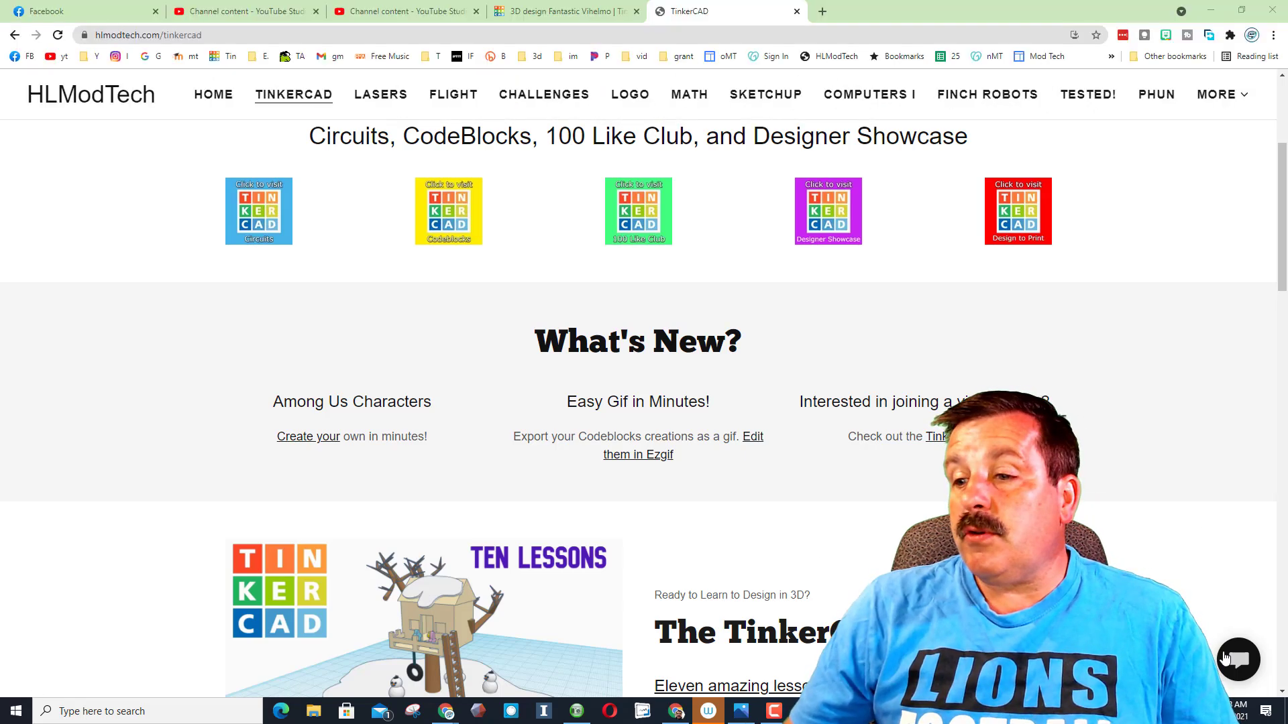
- Open the message form on the HLModTech website's Tinkercad page, look at its fields and close it unsent
click(1246, 661)
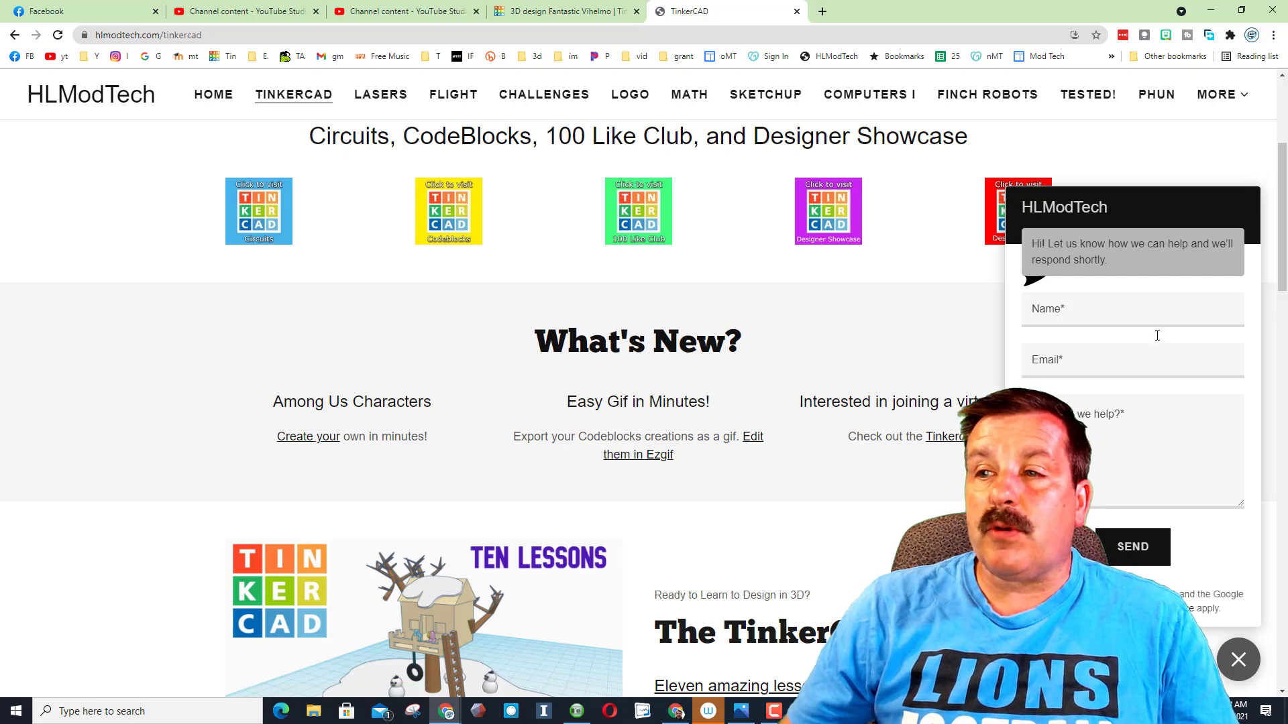
click(1239, 661)
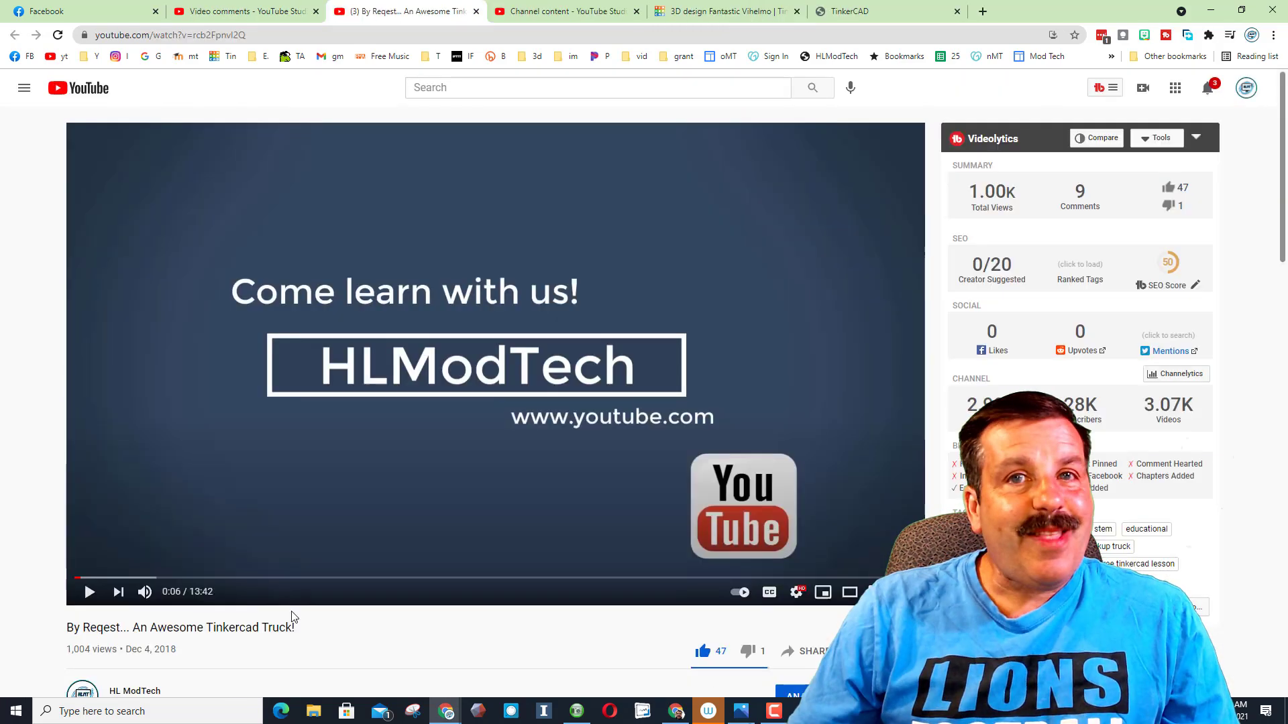
- Switch back to the Tinkercad jeep design, clear the selection and view the finished model from its front corner
scroll(291, 617, down, 5)
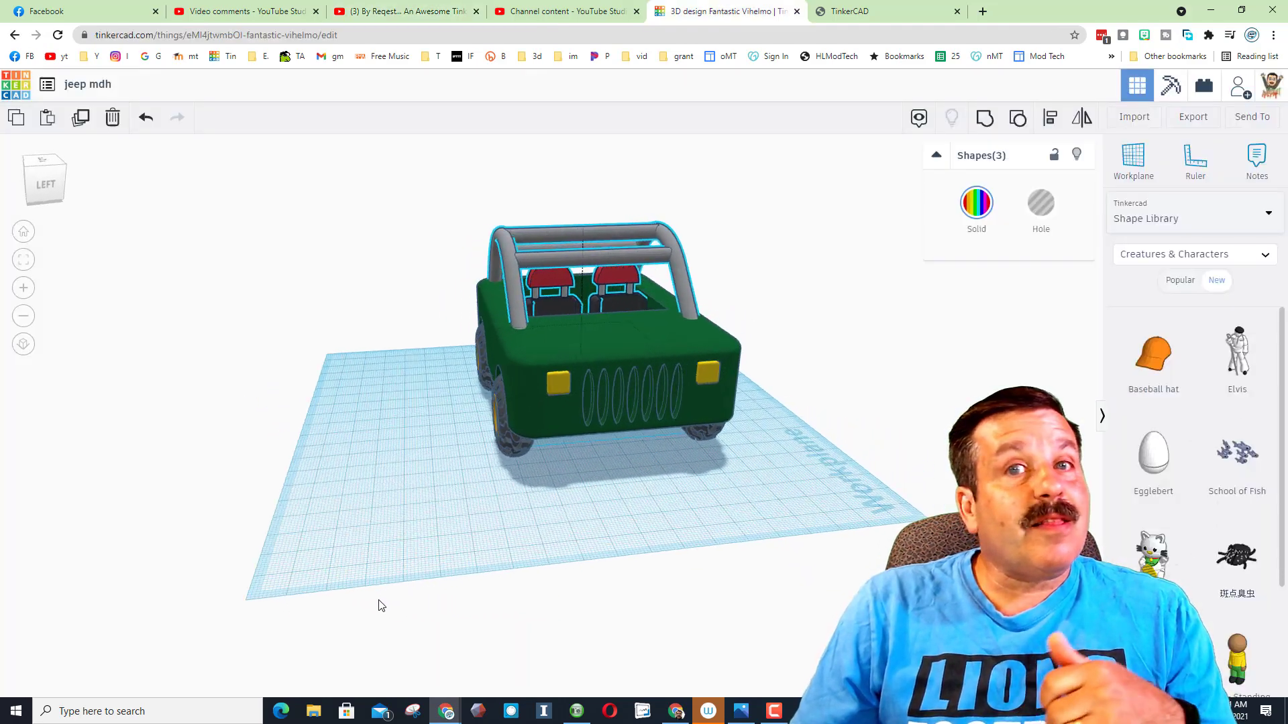
right_drag(376, 603, 221, 590)
key(Escape)
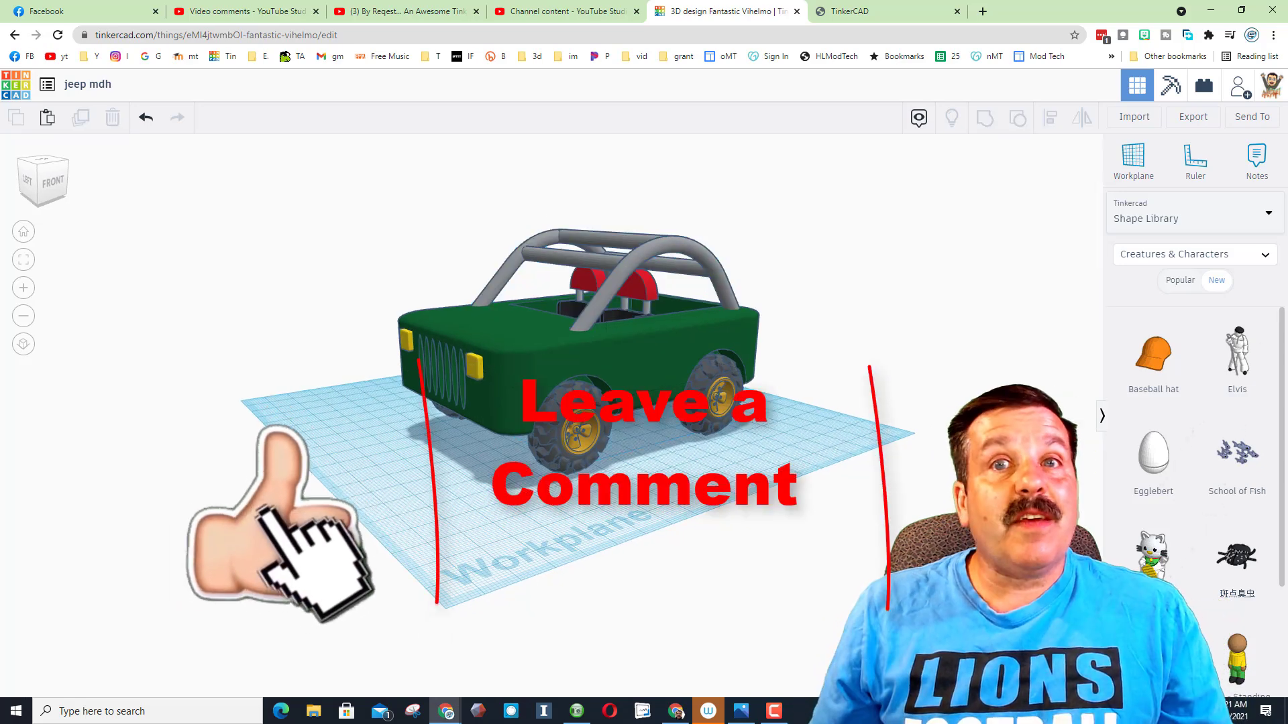